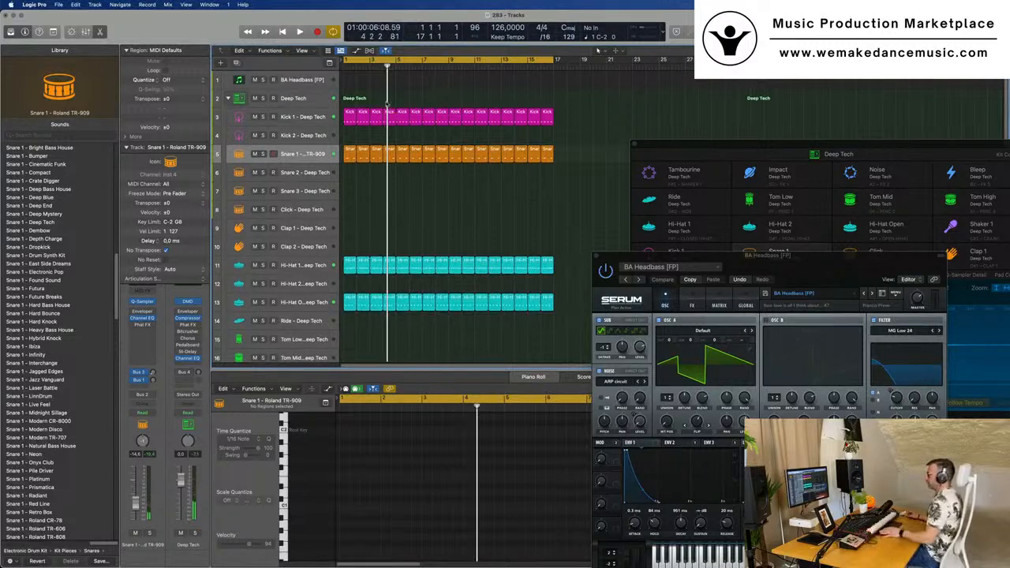
Record a repeated-note bass part of about two bars on an enlarged BA Headbass track over the drum loop.
{"action": "key", "text": "space"}
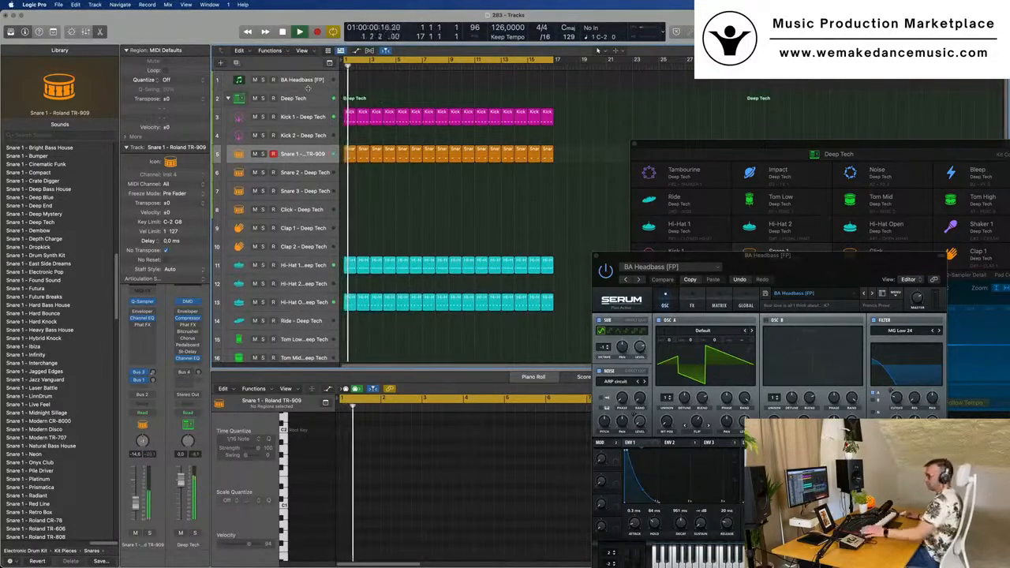
{"action": "left_click", "coordinate": [296, 86]}
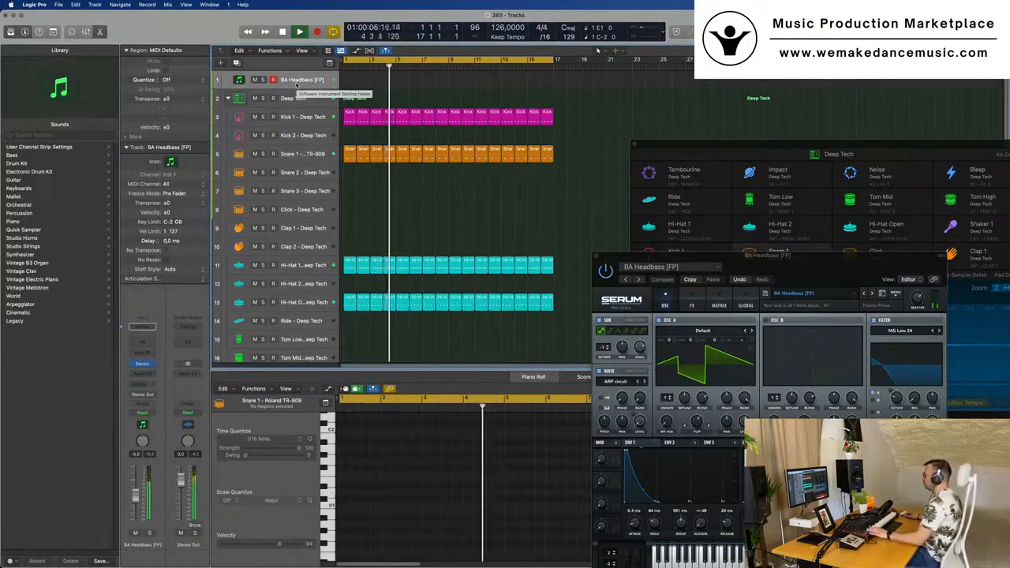
{"action": "left_click_drag", "start_coordinate": [296, 88], "coordinate": [297, 165]}
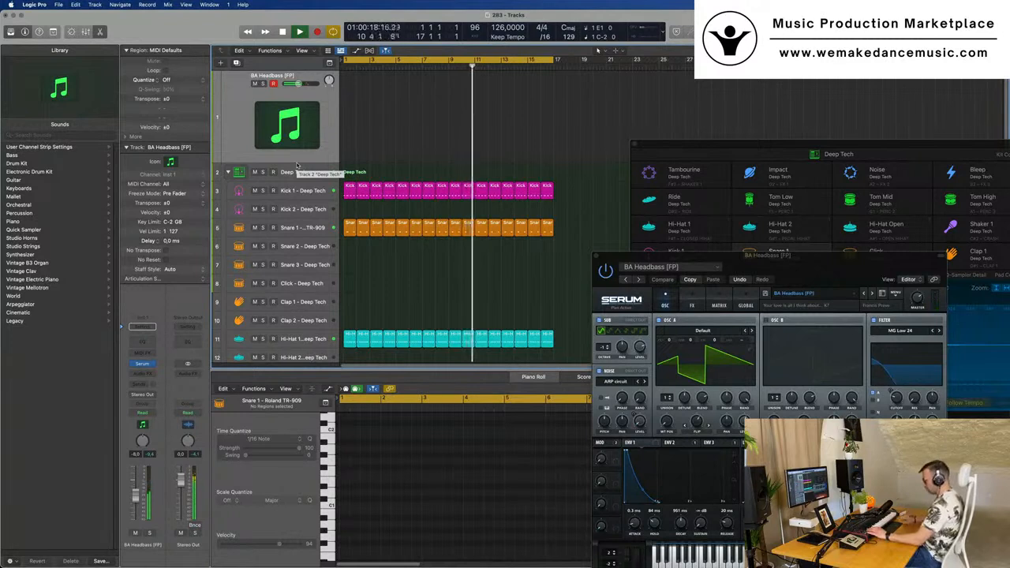
{"action": "key", "text": "r"}
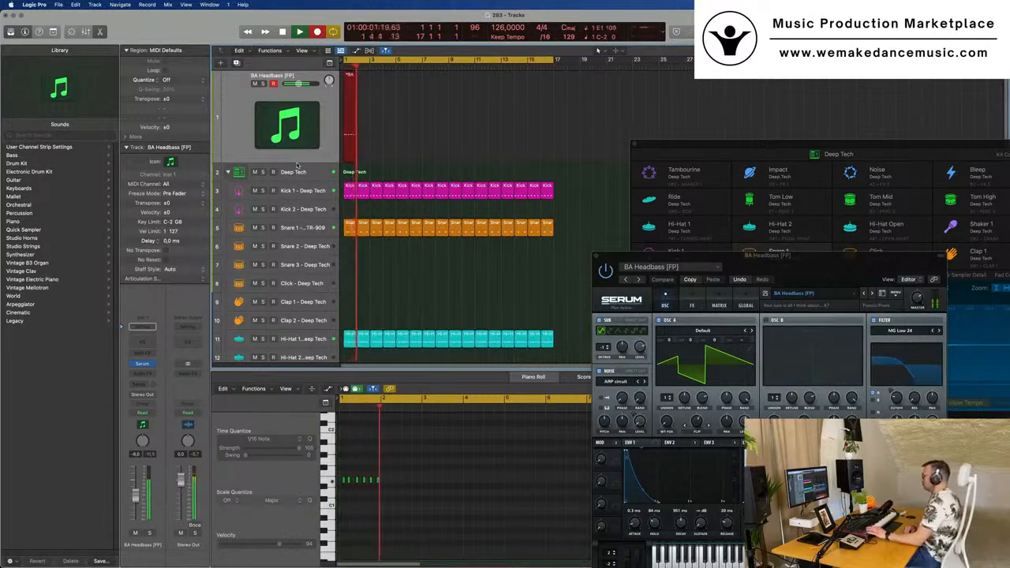
{"action": "key", "text": "space"}
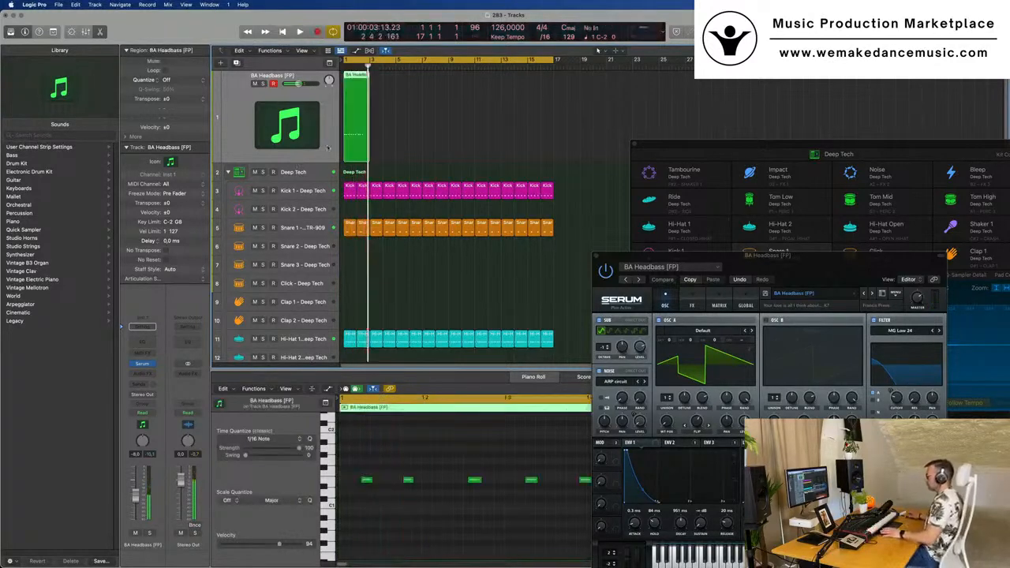
Cut the recorded bass region down to its first bar, select its six notes and play it back.
{"action": "scroll", "coordinate": [417, 81], "scroll_direction": "up", "scroll_amount": 6}
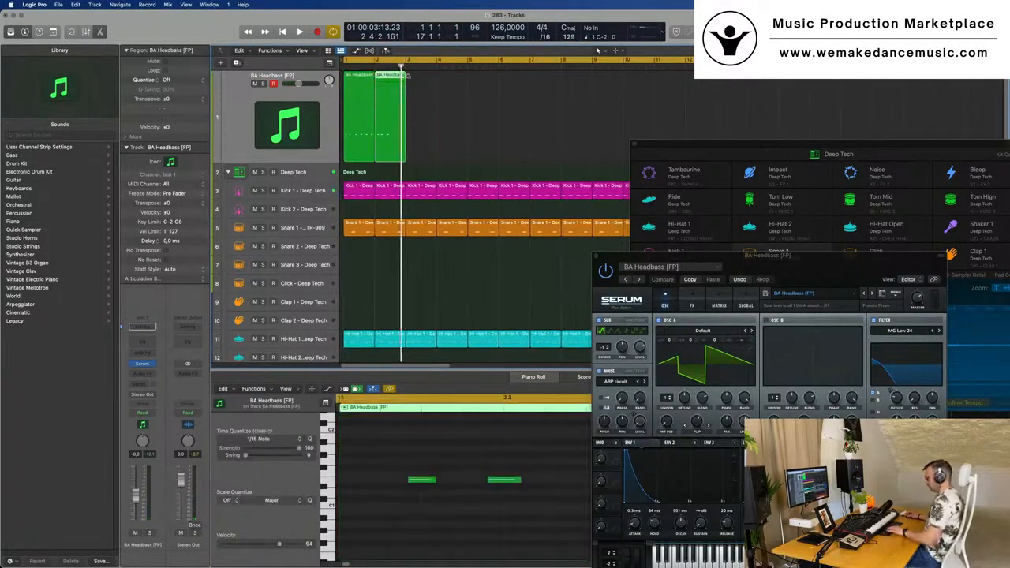
{"action": "key", "text": "super+z"}
{"action": "left_click", "coordinate": [362, 94]}
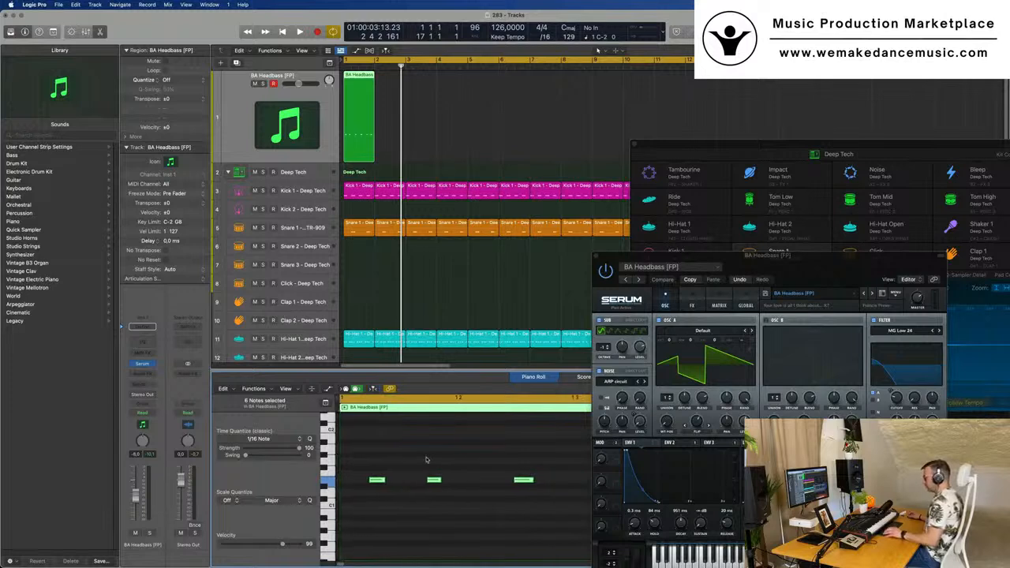
{"action": "key", "text": "space"}
{"action": "scroll", "coordinate": [431, 459], "scroll_direction": "down", "scroll_amount": 3}
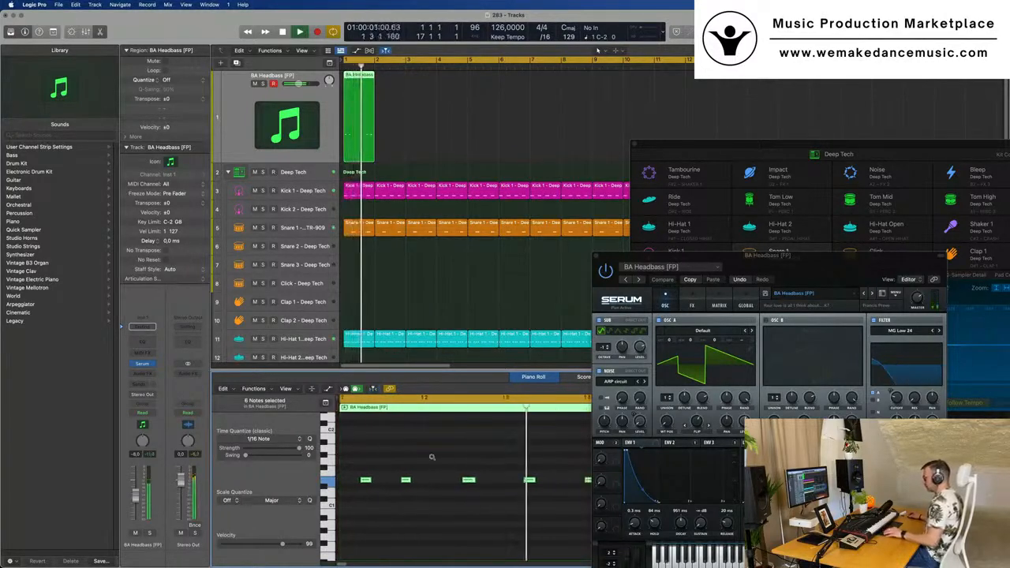
{"action": "key", "text": "space"}
{"action": "scroll", "coordinate": [442, 457], "scroll_direction": "down", "scroll_amount": 2}
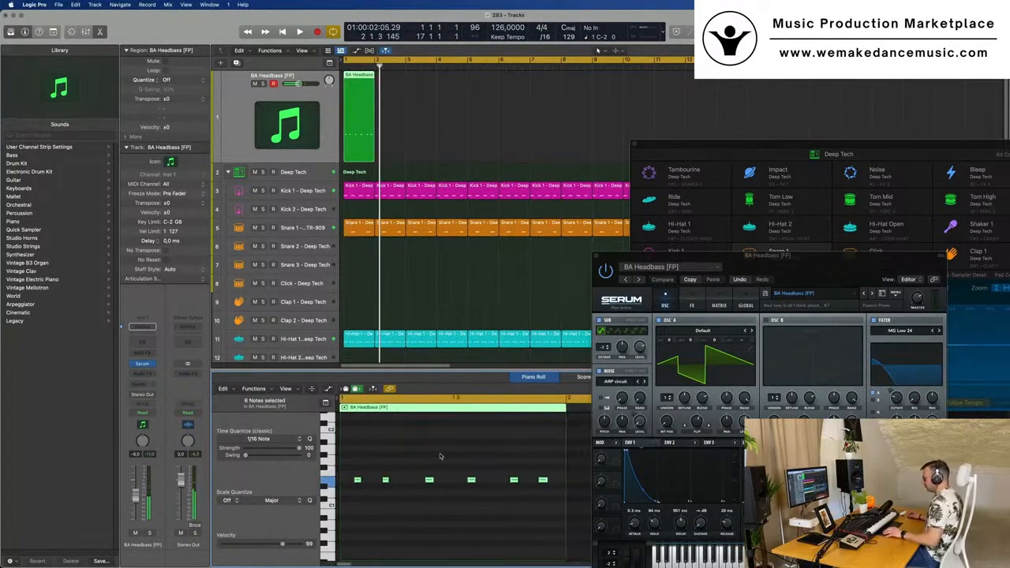
Move the fifth bass note slightly earlier in the one-bar region and listen to the changed pattern.
{"action": "left_click_drag", "start_coordinate": [461, 461], "coordinate": [541, 488]}
{"action": "left_click_drag", "start_coordinate": [461, 455], "coordinate": [470, 483]}
{"action": "left_click", "coordinate": [442, 495]}
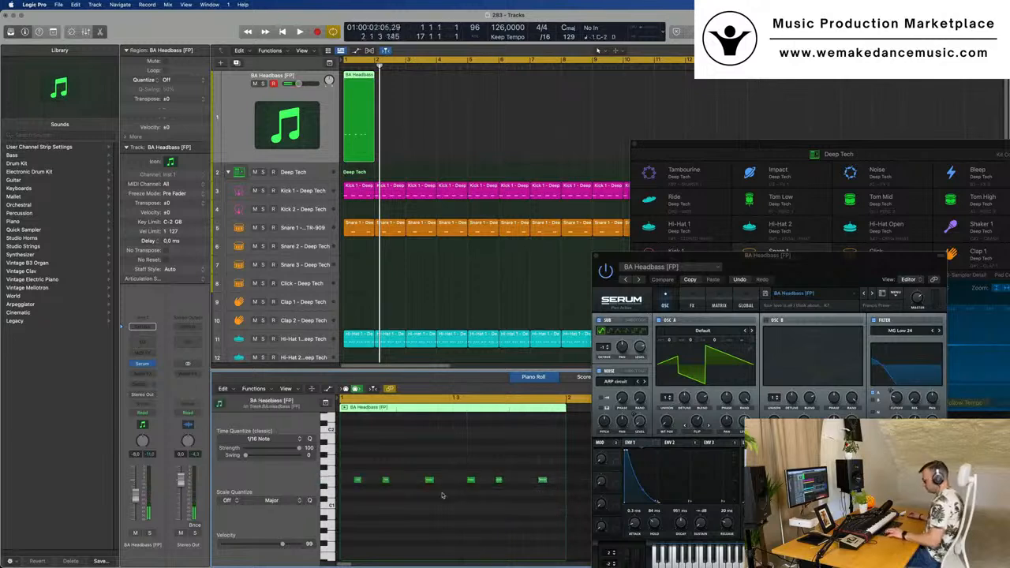
{"action": "key", "text": "space"}
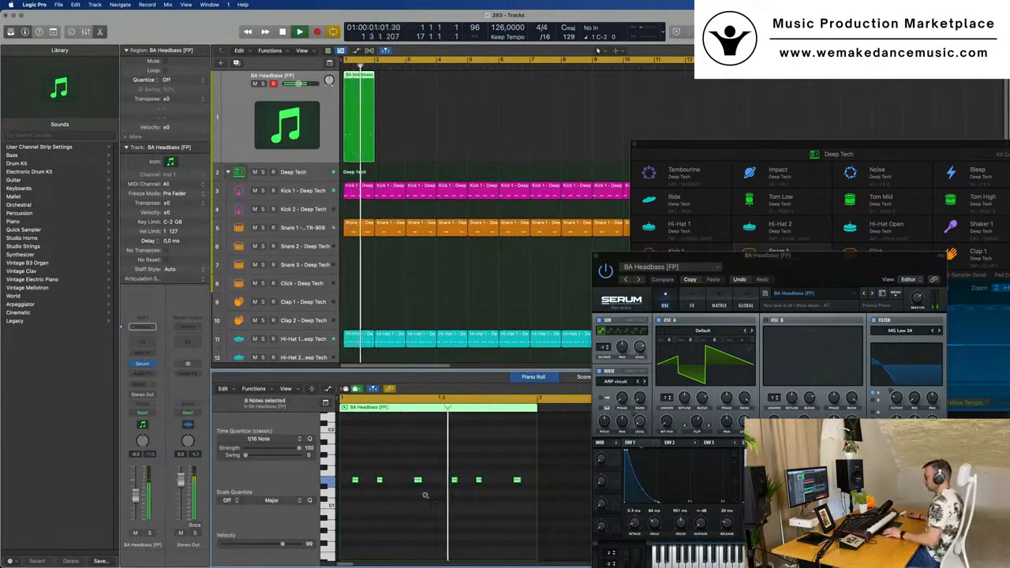
{"action": "key", "text": "space"}
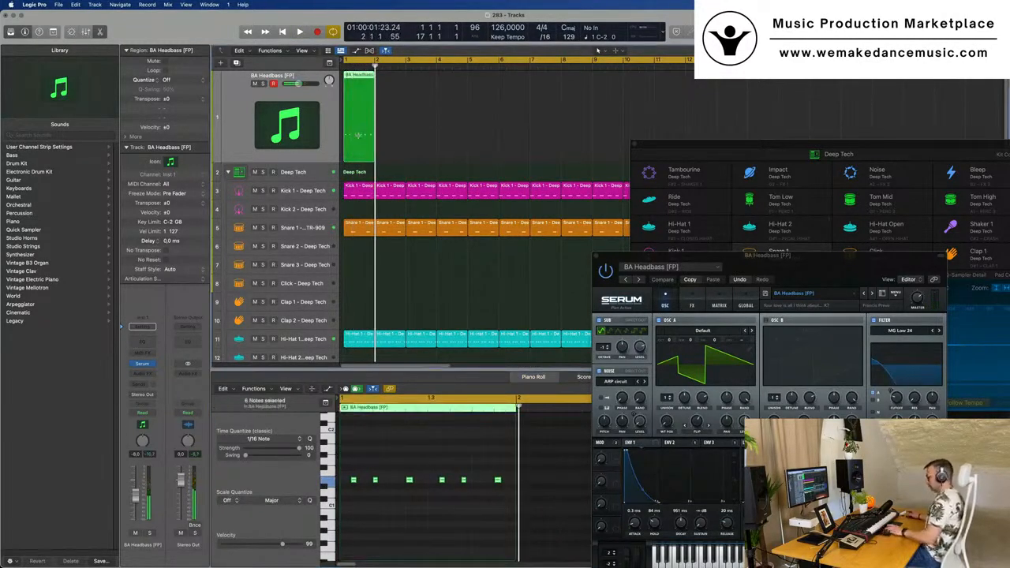
Repeat the one-bar bass region along the track to match the 16-bar drum loop.
{"action": "key", "text": "super+r"}
{"action": "key", "text": "super+r"}
{"action": "key", "text": "super+r"}
{"action": "key", "text": "super+r"}
{"action": "key", "text": "super+r"}
{"action": "key", "text": "super+r"}
{"action": "key", "text": "super+r"}
{"action": "key", "text": "super+r"}
{"action": "key", "text": "super+r"}
{"action": "key", "text": "super+r"}
{"action": "key", "text": "super+r"}
{"action": "key", "text": "super+r"}
{"action": "key", "text": "super+r"}
{"action": "key", "text": "super+r"}
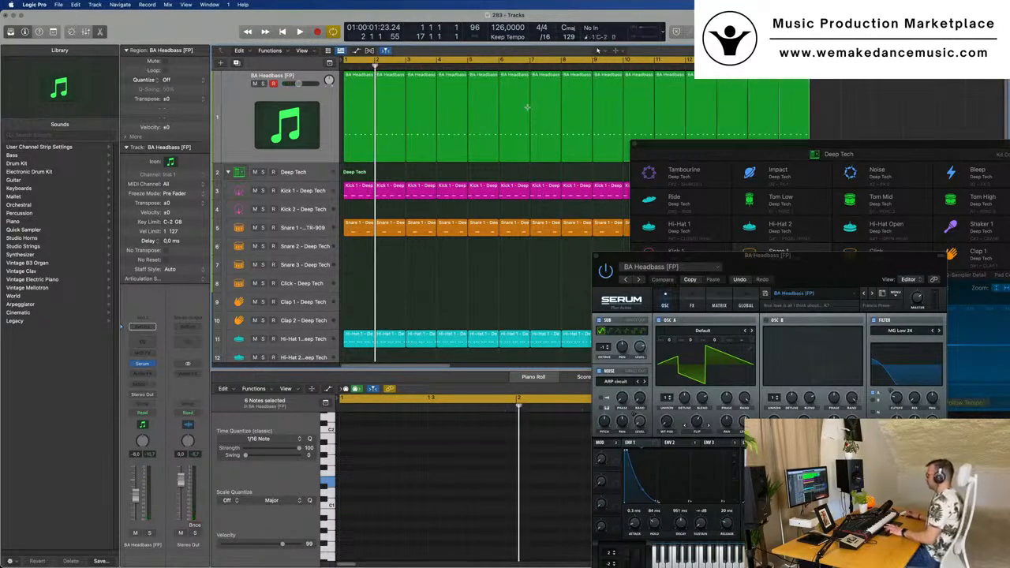
Play the loop and reposition the Drum Machine Designer and Serum windows to uncover the bass regions.
{"action": "key", "text": "space"}
{"action": "left_click_drag", "start_coordinate": [804, 147], "coordinate": [497, 53]}
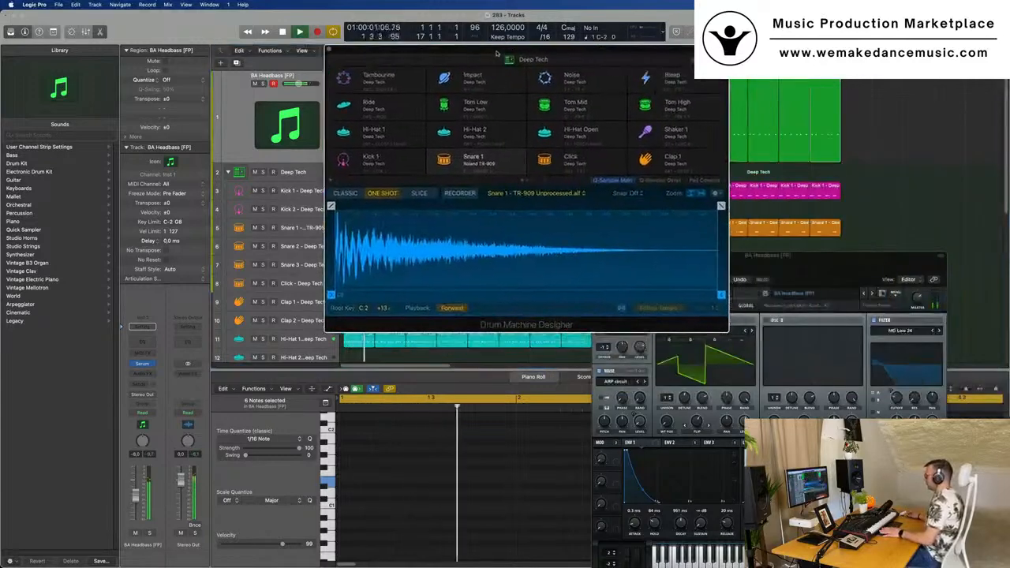
{"action": "left_click_drag", "start_coordinate": [831, 257], "coordinate": [883, 226]}
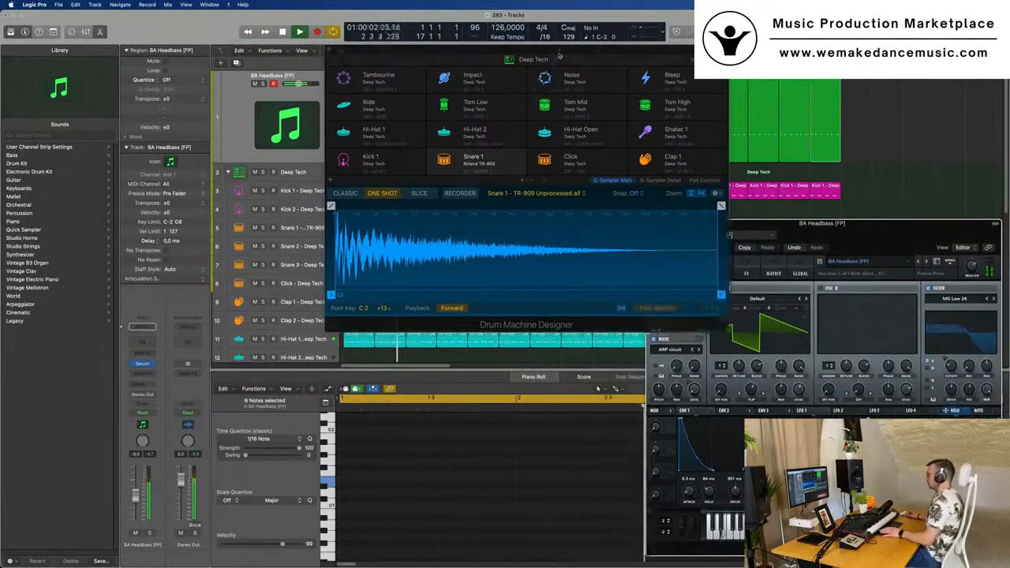
{"action": "left_click_drag", "start_coordinate": [559, 53], "coordinate": [551, 252]}
{"action": "key", "text": "space"}
Select all 16 bass regions, transpose their notes down one octave and play the result.
{"action": "left_click_drag", "start_coordinate": [872, 114], "coordinate": [341, 142]}
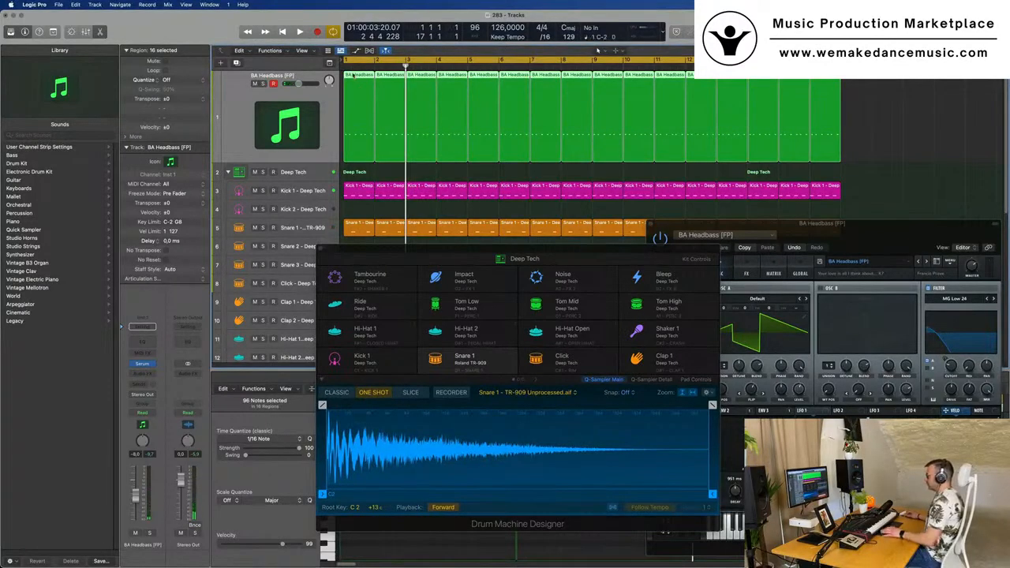
{"action": "key", "text": "e"}
{"action": "key", "text": "e"}
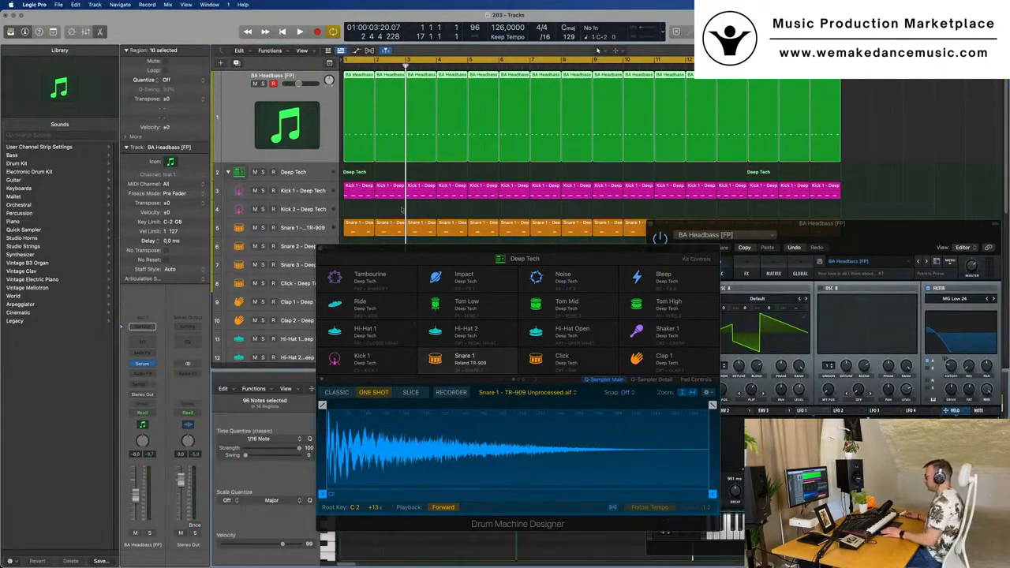
{"action": "left_click_drag", "start_coordinate": [417, 257], "coordinate": [704, 135]}
{"action": "left_click", "coordinate": [464, 453]}
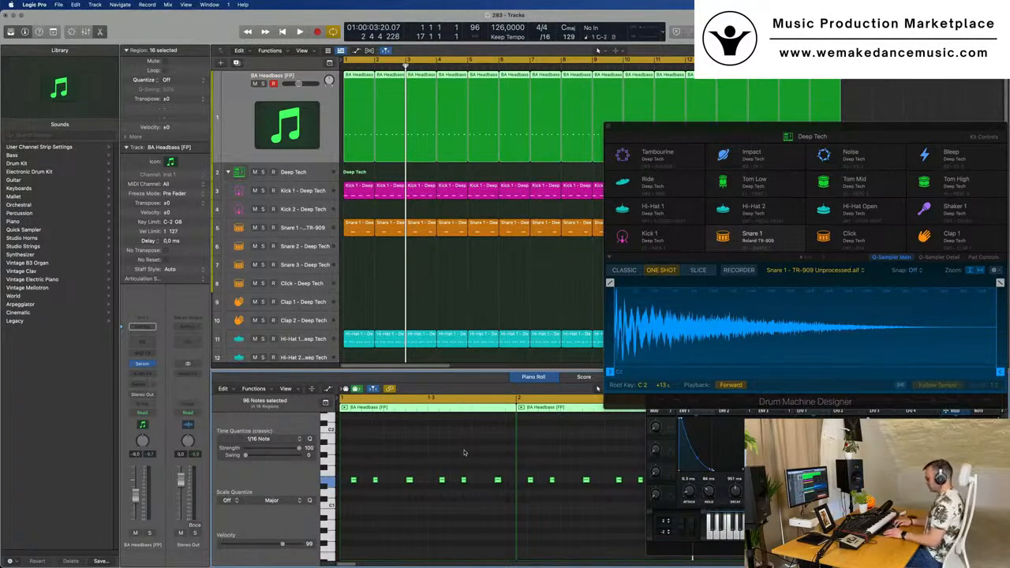
{"action": "key", "text": "space"}
Bring the Serum window clear of the others and adjust its filter cutoff while the loop plays.
{"action": "left_click_drag", "start_coordinate": [881, 124], "coordinate": [698, 35]}
{"action": "left_click_drag", "start_coordinate": [889, 229], "coordinate": [618, 111]}
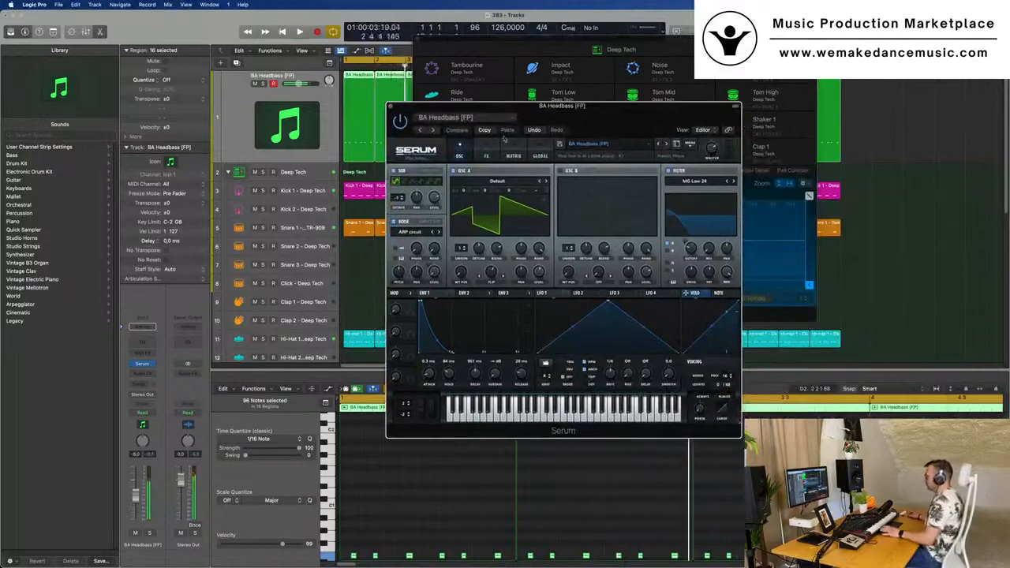
{"action": "left_click_drag", "start_coordinate": [691, 253], "coordinate": [697, 239]}
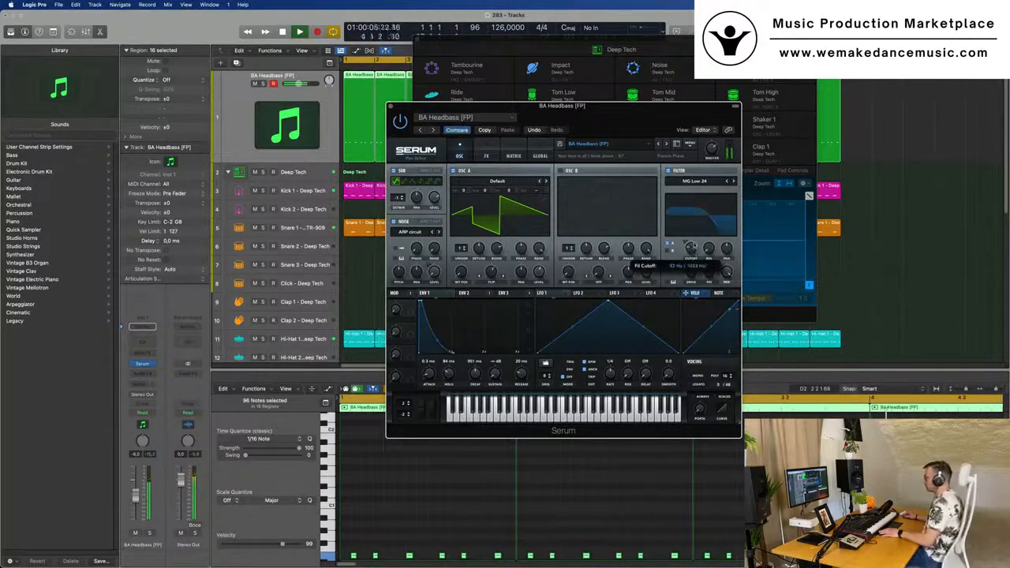
{"action": "left_click_drag", "start_coordinate": [691, 247], "coordinate": [692, 243]}
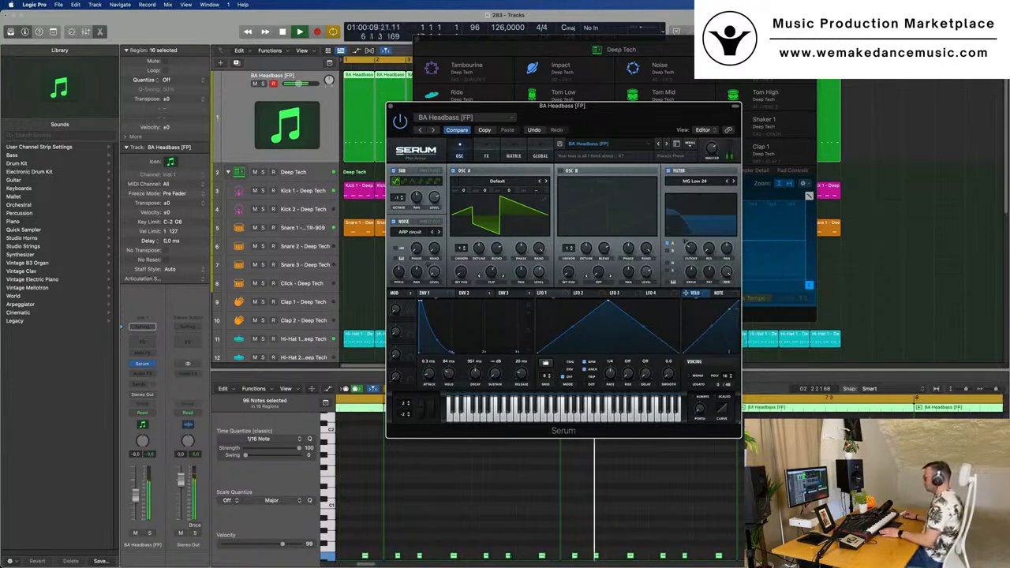
Move the Serum and Drum Machine Designer windows apart and restart the loop from the beginning.
{"action": "left_click_drag", "start_coordinate": [585, 118], "coordinate": [566, 121]}
{"action": "left_click_drag", "start_coordinate": [457, 134], "coordinate": [414, 167]}
{"action": "left_click_drag", "start_coordinate": [570, 39], "coordinate": [795, 47]}
{"action": "left_click_drag", "start_coordinate": [523, 142], "coordinate": [541, 158]}
{"action": "key", "text": "Return"}
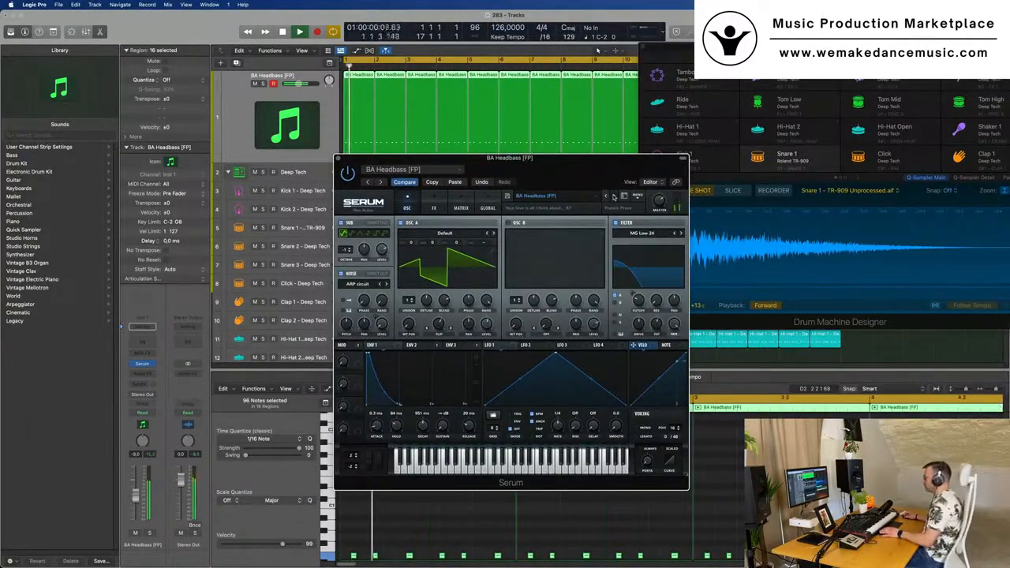
Audition successive Serum bass presets over the loop, from BA Hipster Bass [FP] through to BA Organ Bass [FP].
{"action": "left_click", "coordinate": [614, 197]}
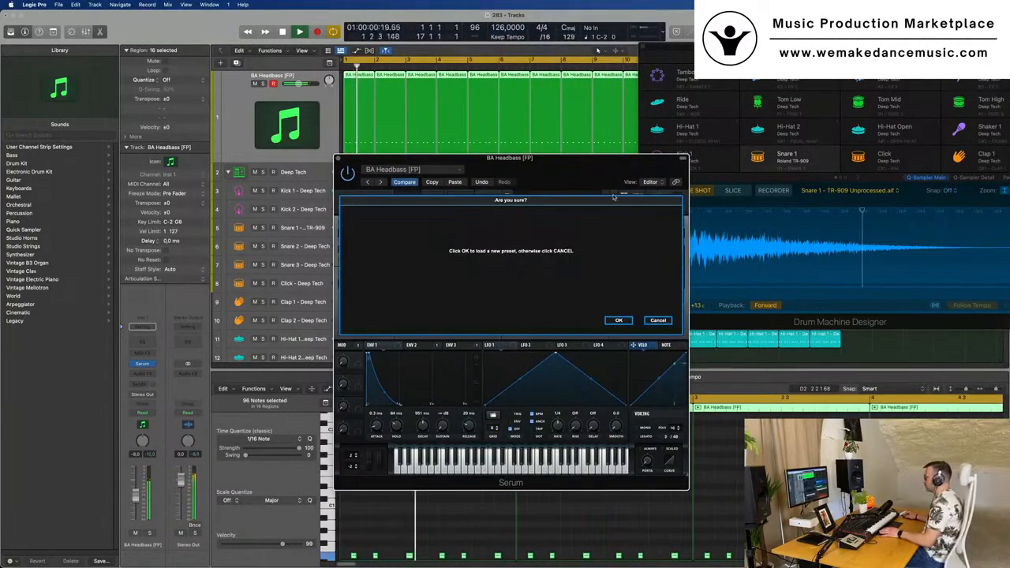
{"action": "left_click", "coordinate": [620, 321]}
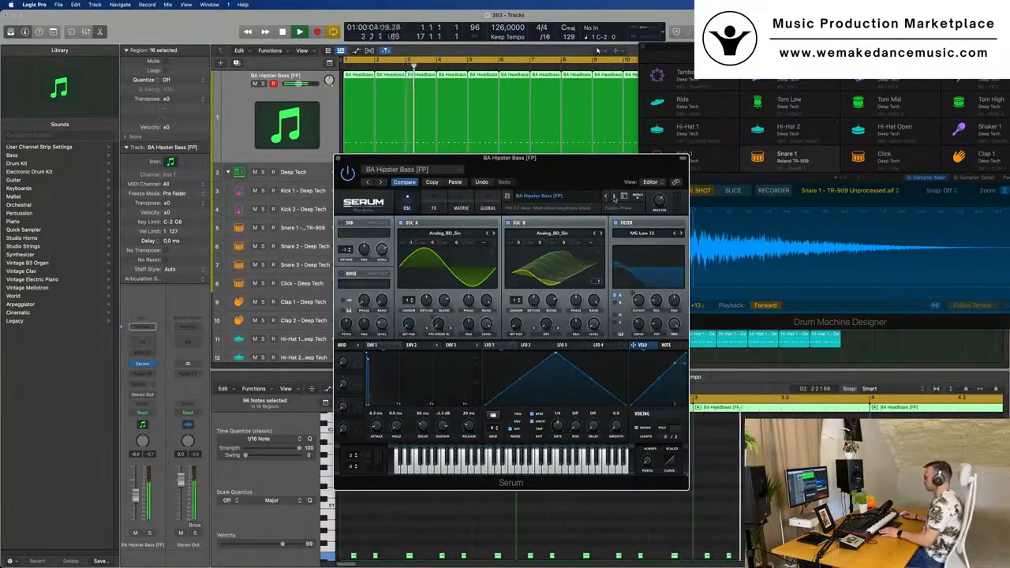
{"action": "left_click", "coordinate": [615, 198]}
{"action": "left_click", "coordinate": [614, 197]}
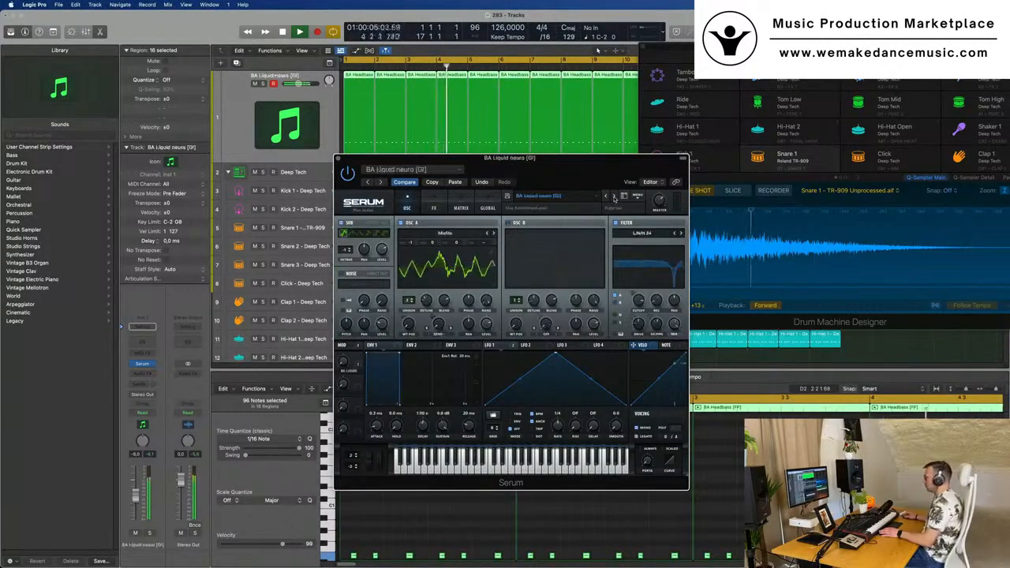
{"action": "left_click", "coordinate": [614, 197]}
{"action": "left_click", "coordinate": [614, 197]}
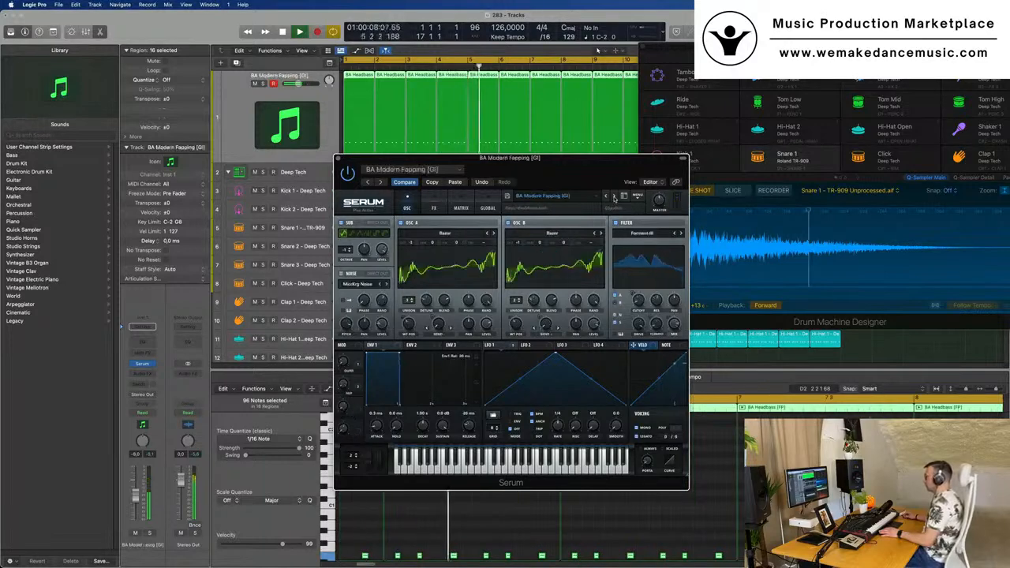
{"action": "left_click", "coordinate": [614, 197]}
{"action": "left_click", "coordinate": [614, 197]}
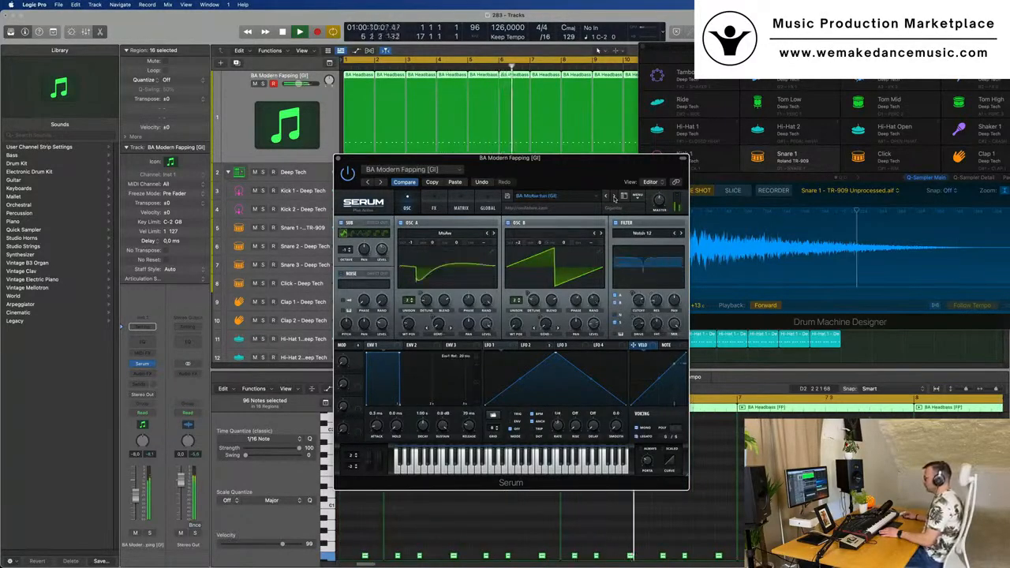
{"action": "left_click", "coordinate": [614, 197]}
{"action": "left_click", "coordinate": [614, 197]}
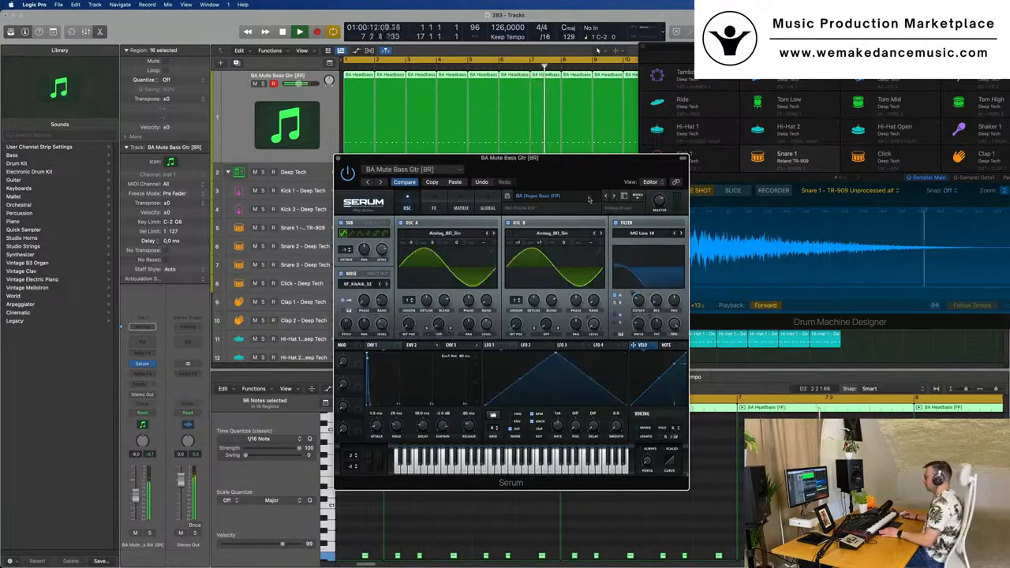
Load the first preset of Serum's Bass category, BA Ampology [CFA], and move the synth window aside.
{"action": "left_click", "coordinate": [568, 196]}
{"action": "mouse_move", "coordinate": [598, 220]}
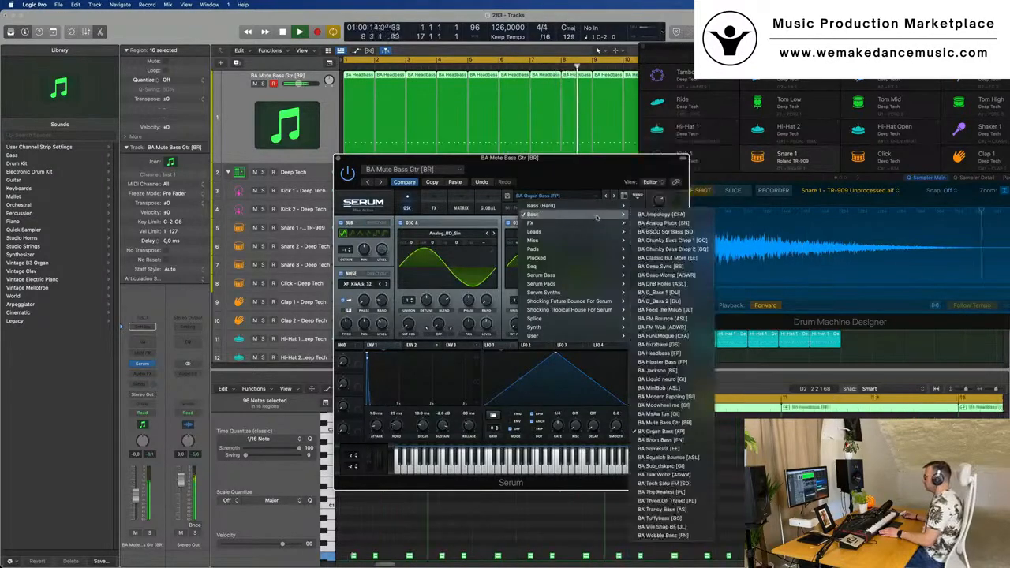
{"action": "left_click", "coordinate": [661, 214]}
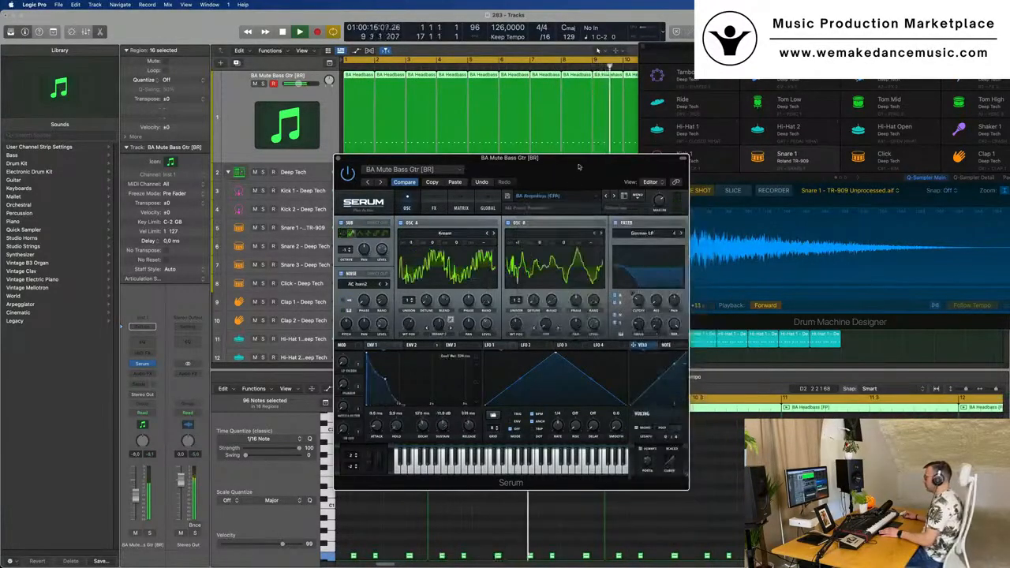
{"action": "left_click_drag", "start_coordinate": [582, 168], "coordinate": [686, 159]}
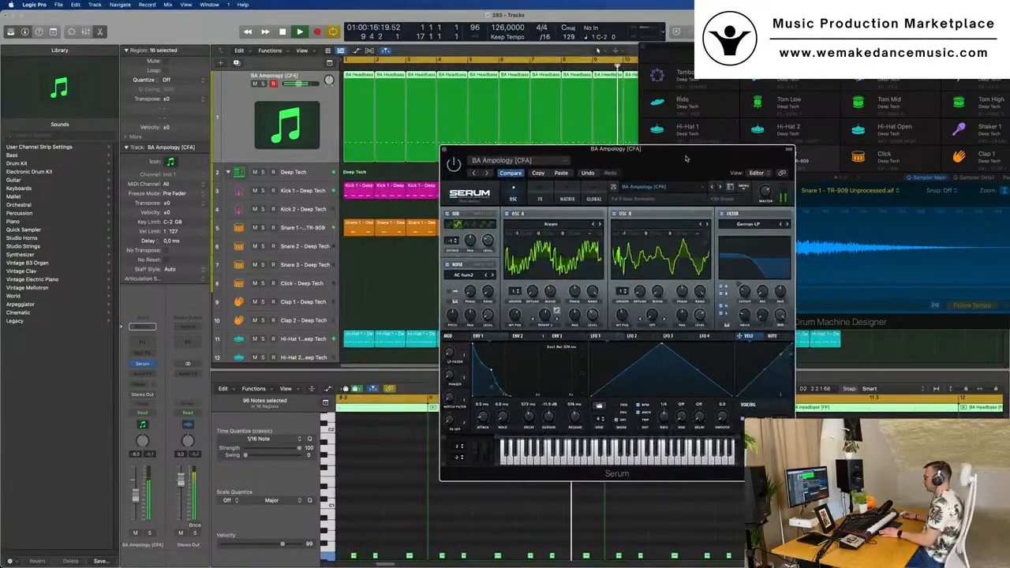
Audition successive Serum bass presets over the loop, from BA Ampology [CFA] through BA fuzzbass [GS], and settle on BA Headbass [FP].
{"action": "left_click", "coordinate": [721, 188]}
{"action": "left_click", "coordinate": [720, 188]}
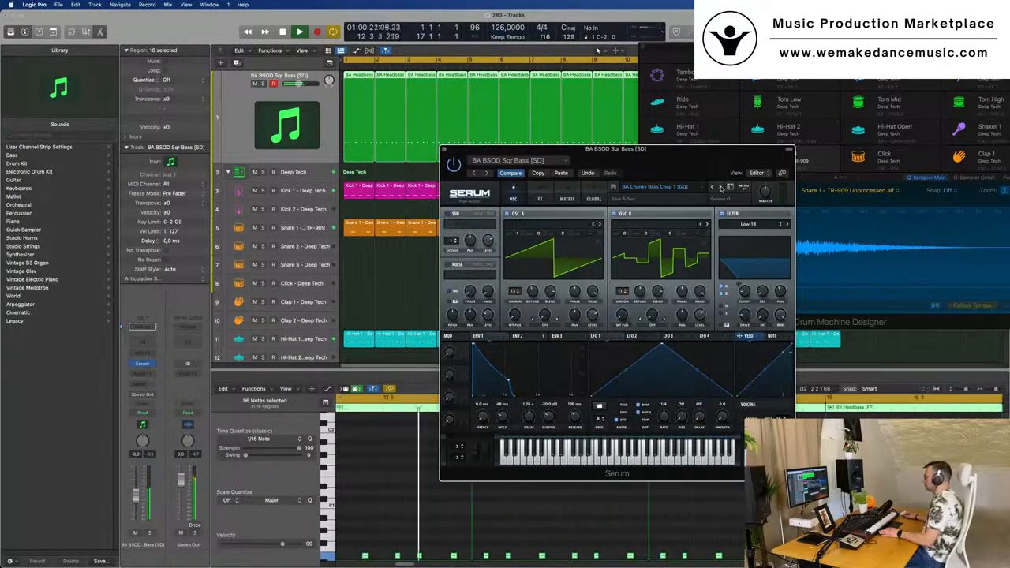
{"action": "left_click", "coordinate": [721, 188]}
{"action": "left_click", "coordinate": [720, 188]}
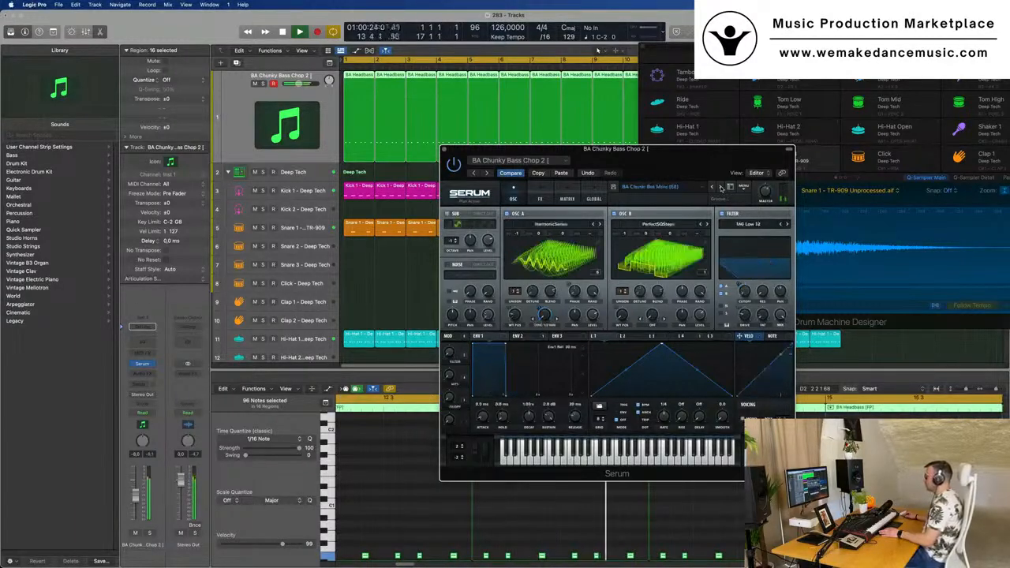
{"action": "left_click", "coordinate": [721, 188]}
{"action": "left_click", "coordinate": [721, 188]}
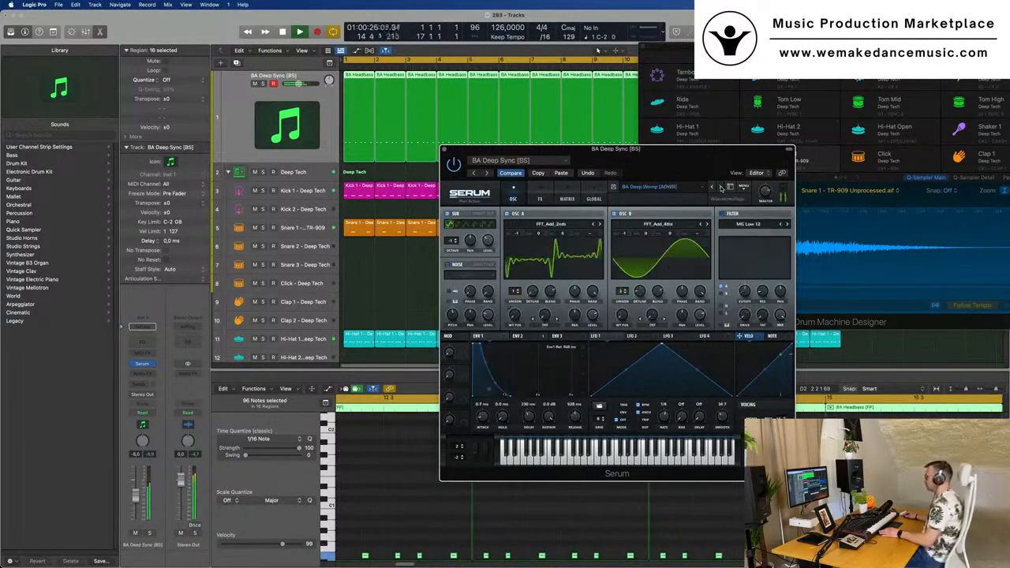
{"action": "left_click", "coordinate": [721, 188]}
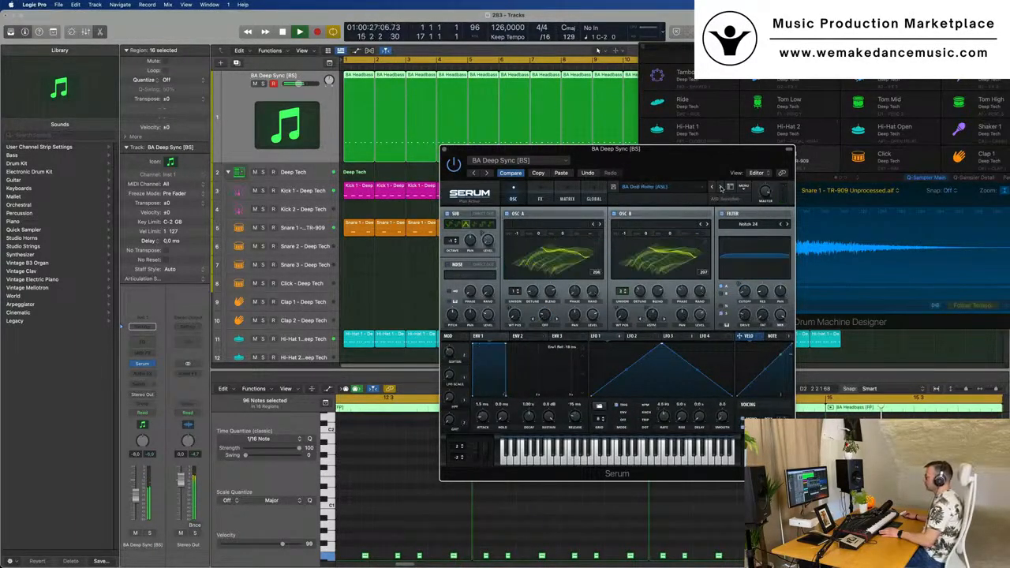
{"action": "left_click", "coordinate": [720, 188]}
{"action": "left_click", "coordinate": [721, 187]}
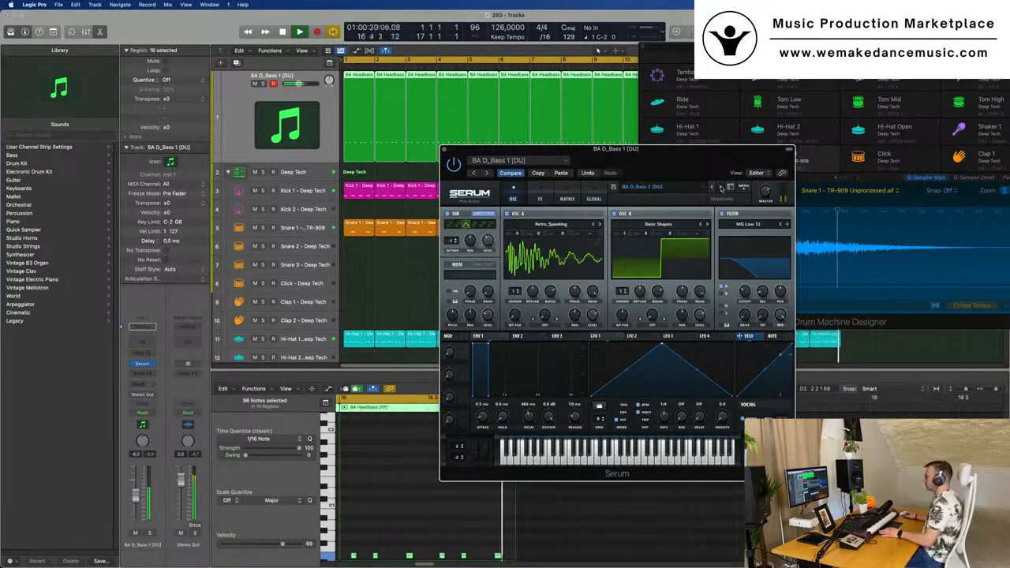
{"action": "left_click", "coordinate": [721, 188]}
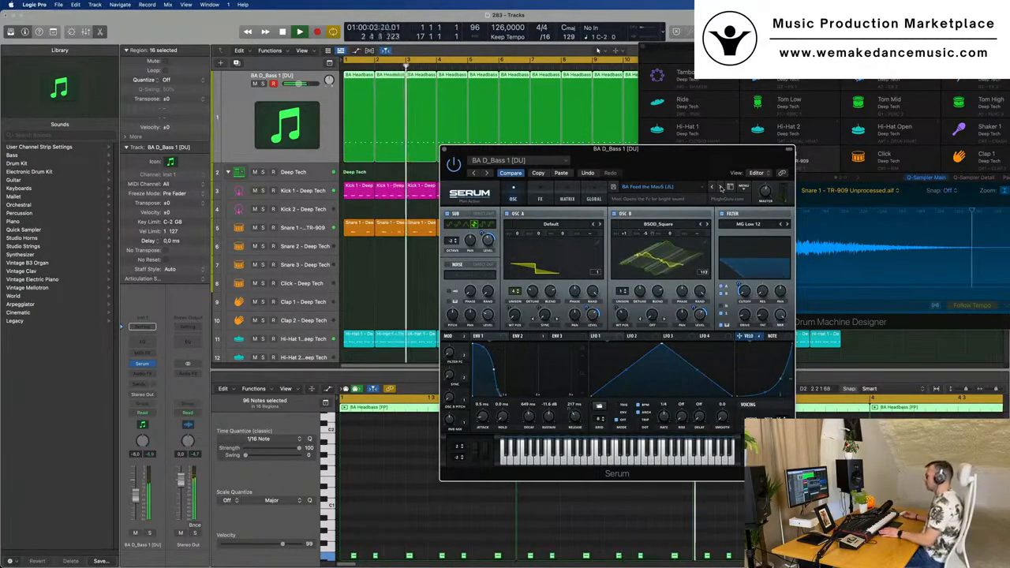
{"action": "left_click", "coordinate": [721, 188]}
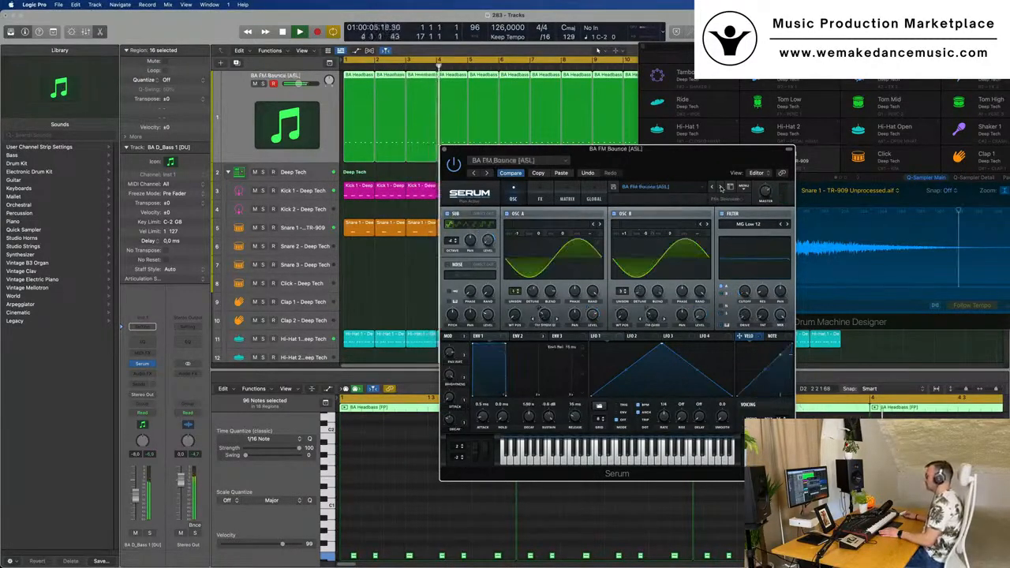
{"action": "left_click", "coordinate": [721, 187]}
{"action": "left_click", "coordinate": [721, 188]}
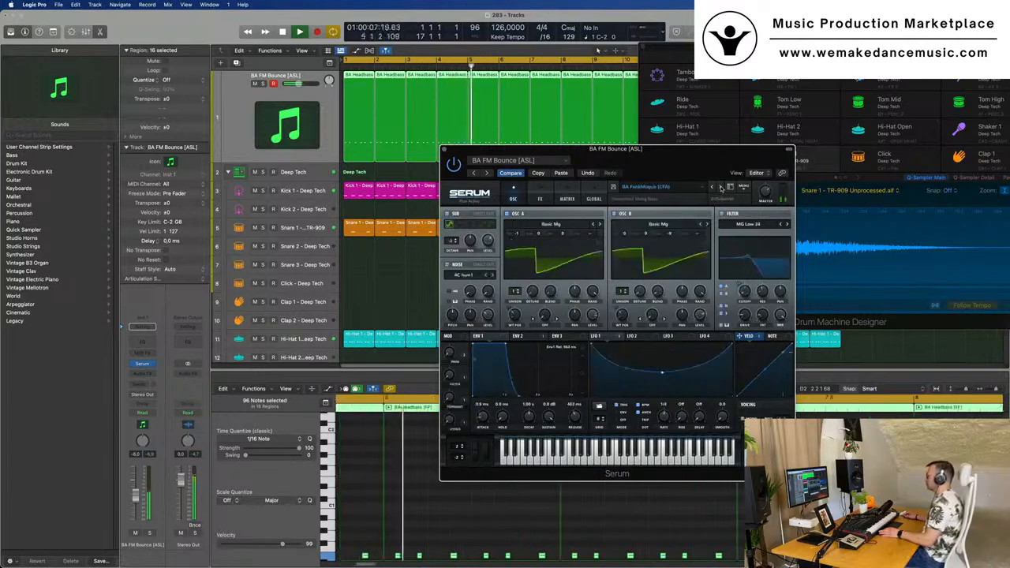
{"action": "left_click", "coordinate": [721, 188]}
{"action": "left_click", "coordinate": [720, 188]}
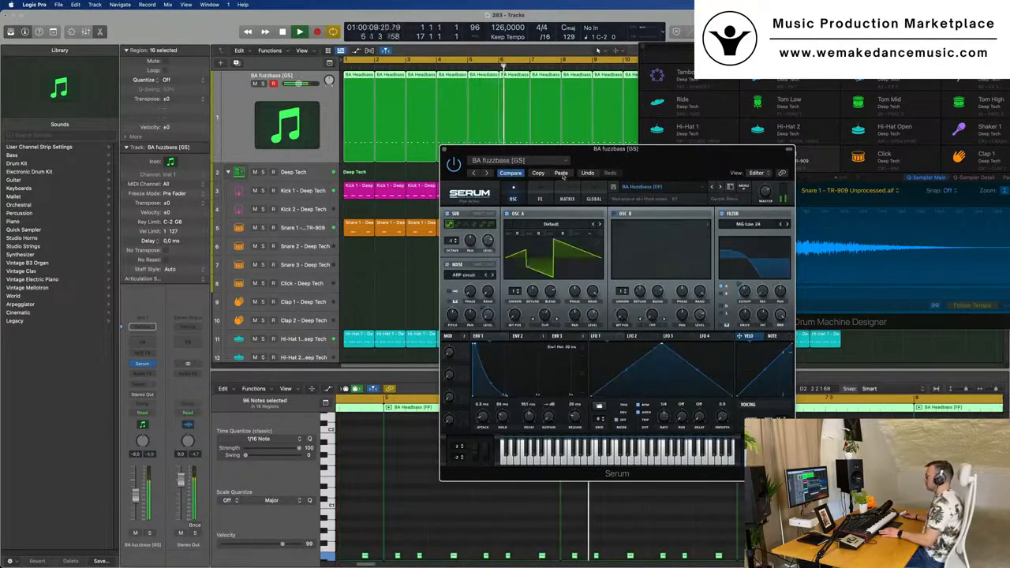
Adjust the filter cutoff of the Serum bass while the loop plays, and close the synth window.
{"action": "left_click_drag", "start_coordinate": [678, 160], "coordinate": [724, 164]}
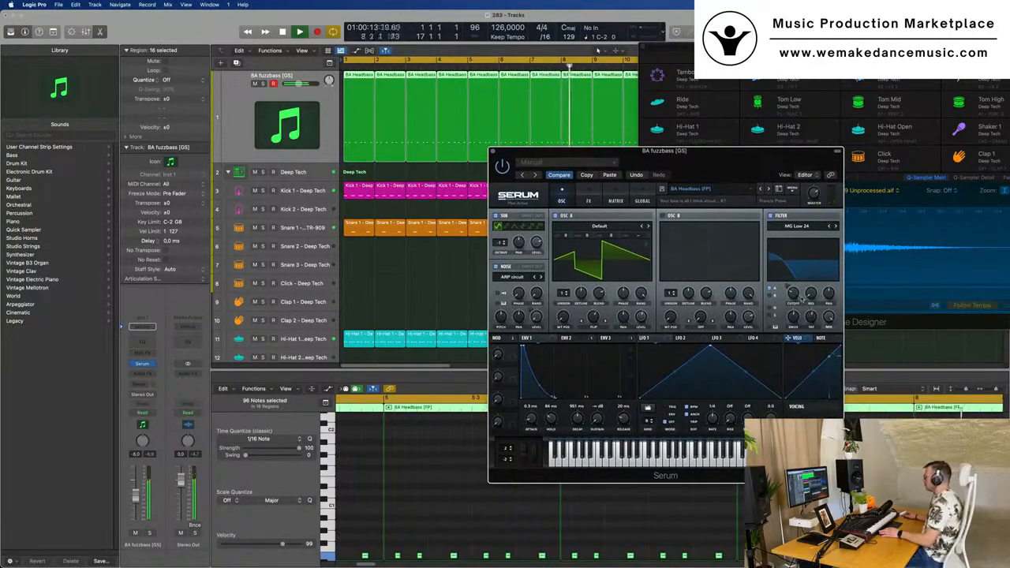
{"action": "left_click_drag", "start_coordinate": [803, 298], "coordinate": [799, 309]}
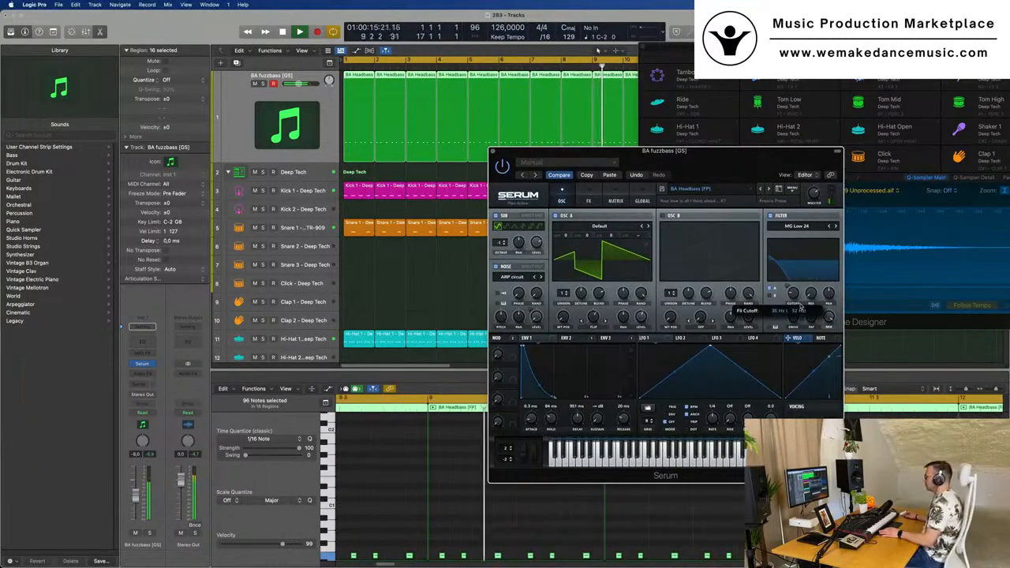
{"action": "left_click", "coordinate": [495, 150]}
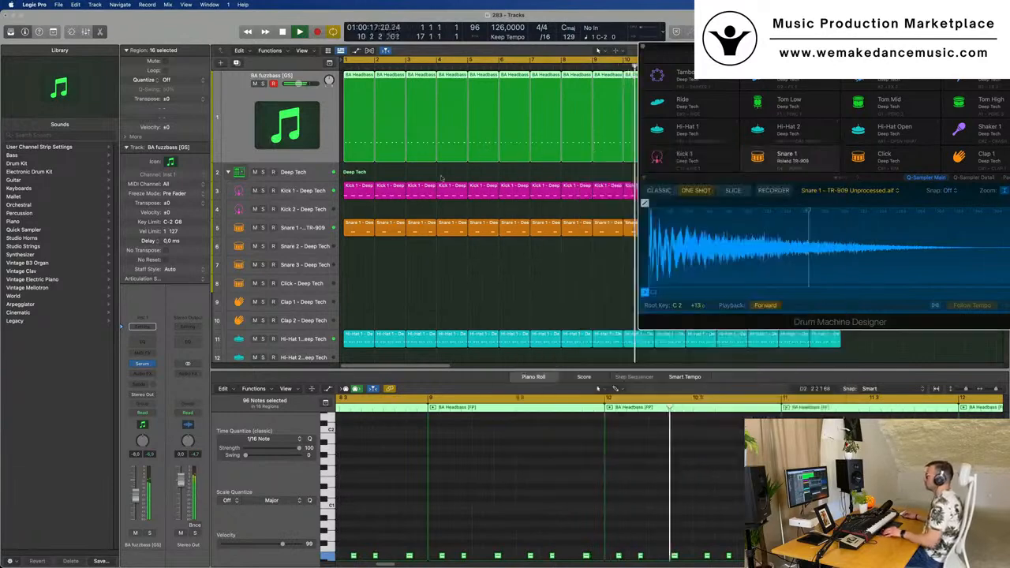
Restart the loop from the beginning and lower the Hi-Hat Open track's volume slightly.
{"action": "scroll", "coordinate": [468, 166], "scroll_direction": "down", "scroll_amount": 5}
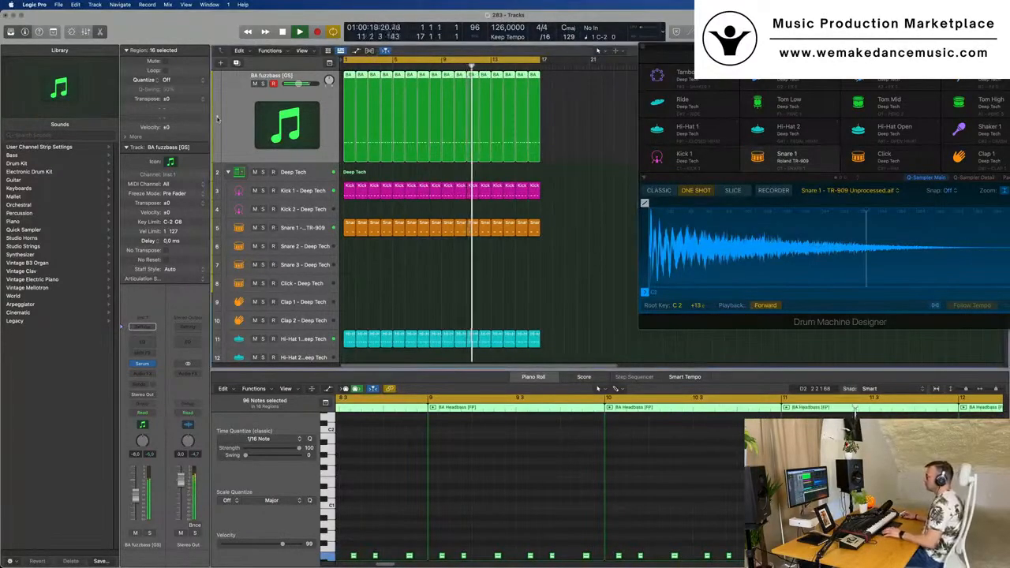
{"action": "key", "text": "Return"}
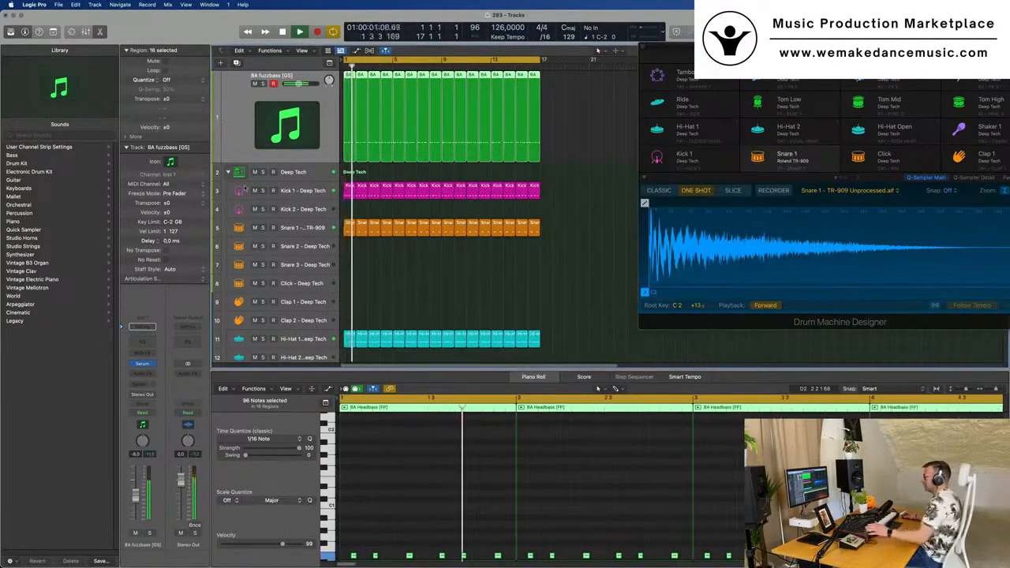
{"action": "left_click", "coordinate": [310, 333]}
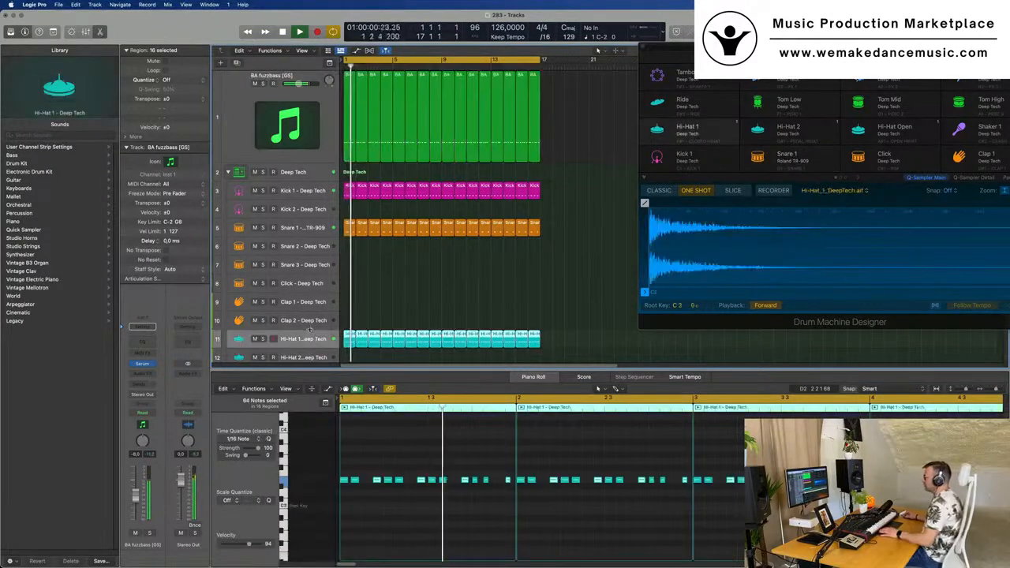
{"action": "scroll", "coordinate": [308, 351], "scroll_direction": "down", "scroll_amount": 2}
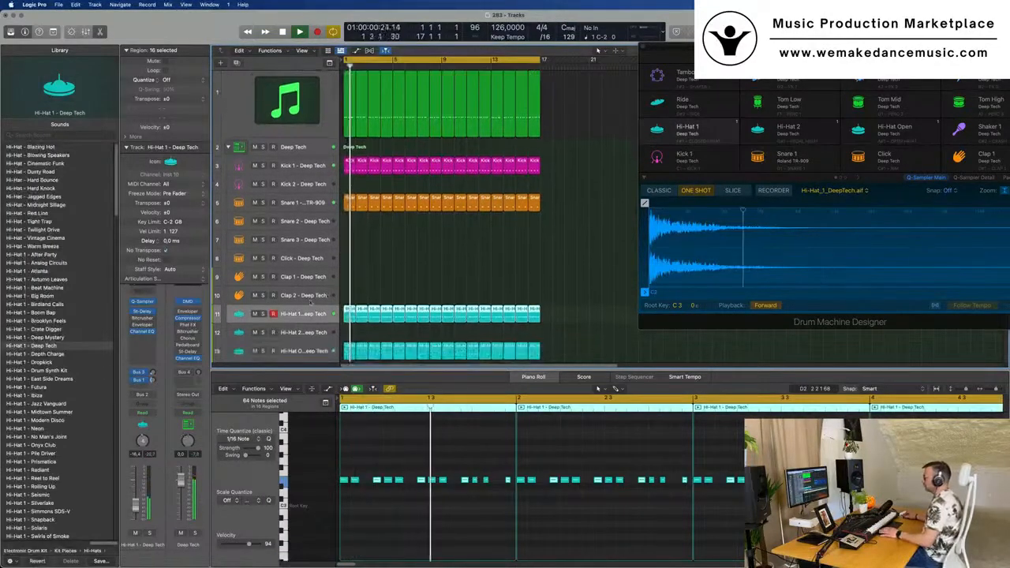
{"action": "left_click", "coordinate": [308, 350]}
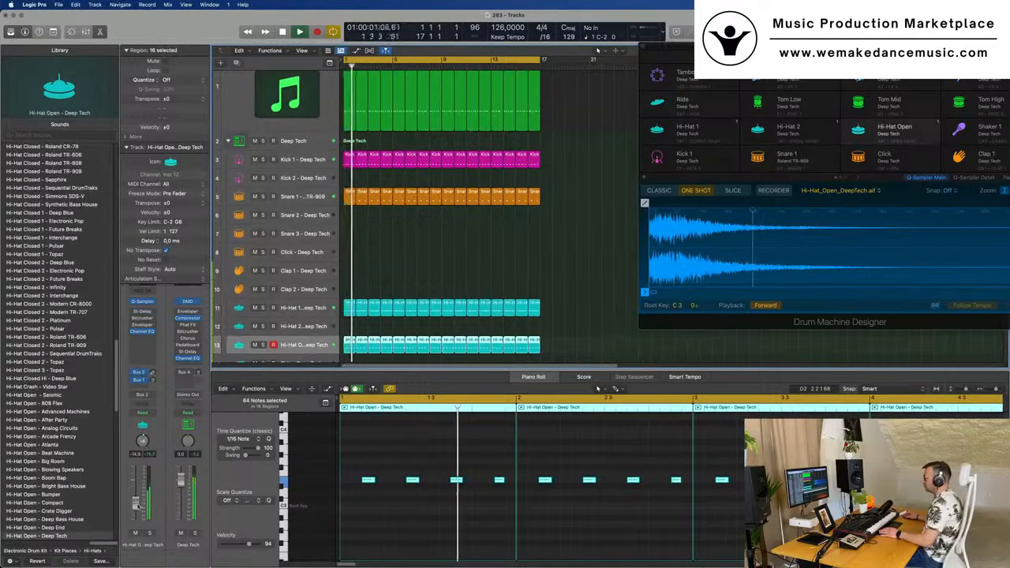
Duplicate the bass track as a new empty track with the same settings and bring up its Serum window.
{"action": "scroll", "coordinate": [335, 153], "scroll_direction": "up", "scroll_amount": 2}
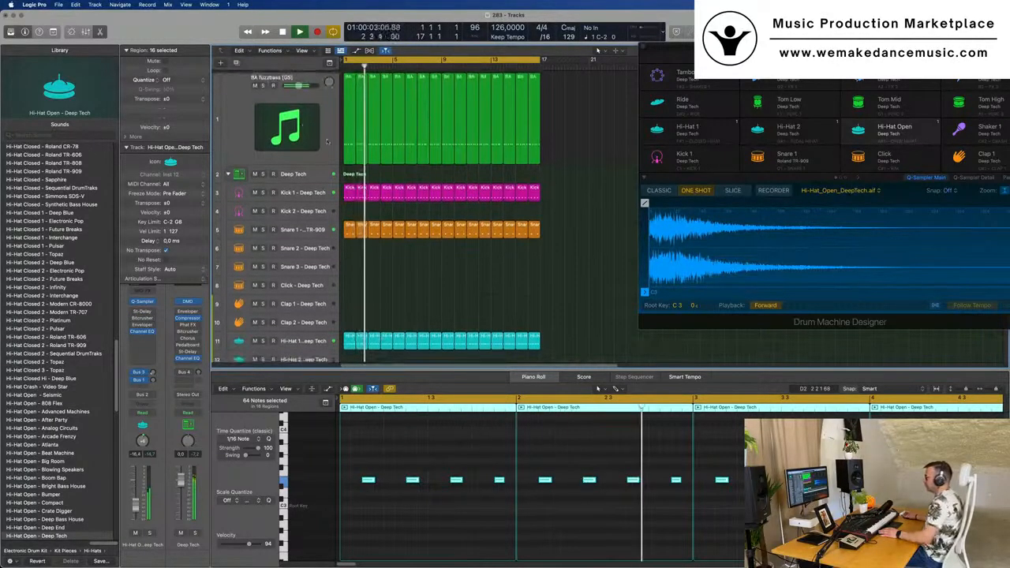
{"action": "left_click", "coordinate": [335, 152]}
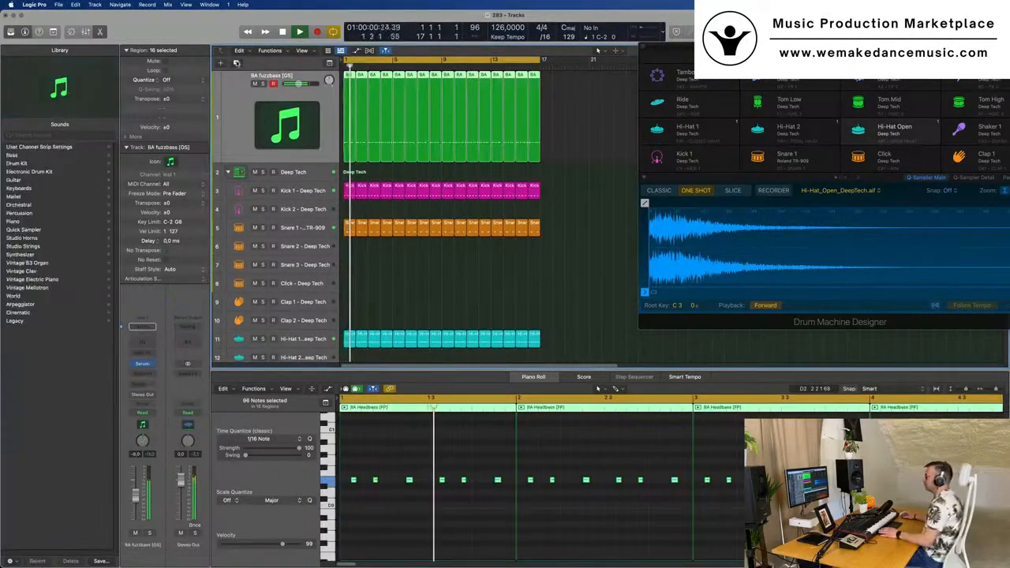
{"action": "key", "text": "alt+super+s"}
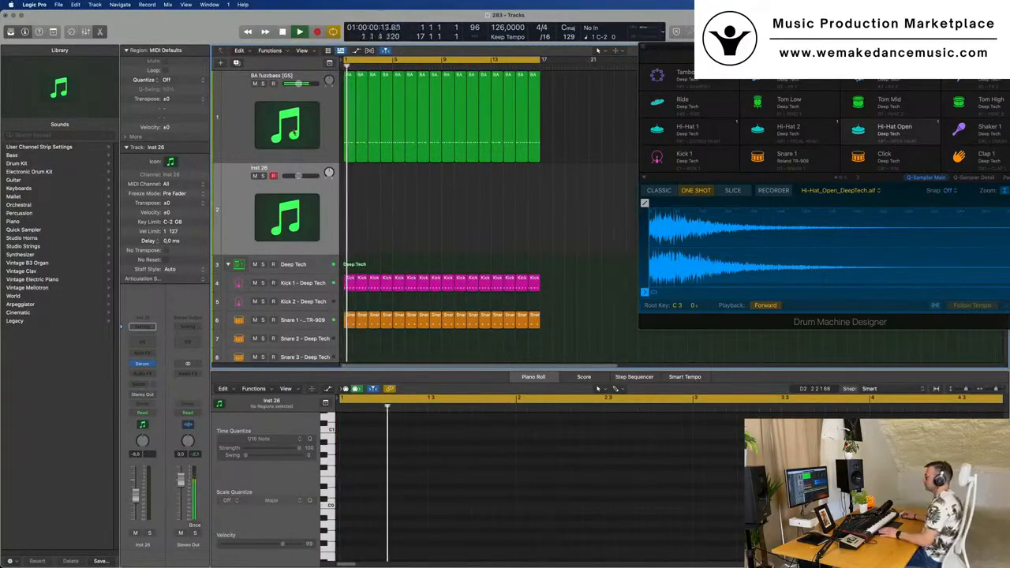
{"action": "left_click", "coordinate": [302, 136]}
{"action": "left_click", "coordinate": [142, 363]}
{"action": "left_click_drag", "start_coordinate": [515, 123], "coordinate": [411, 101]}
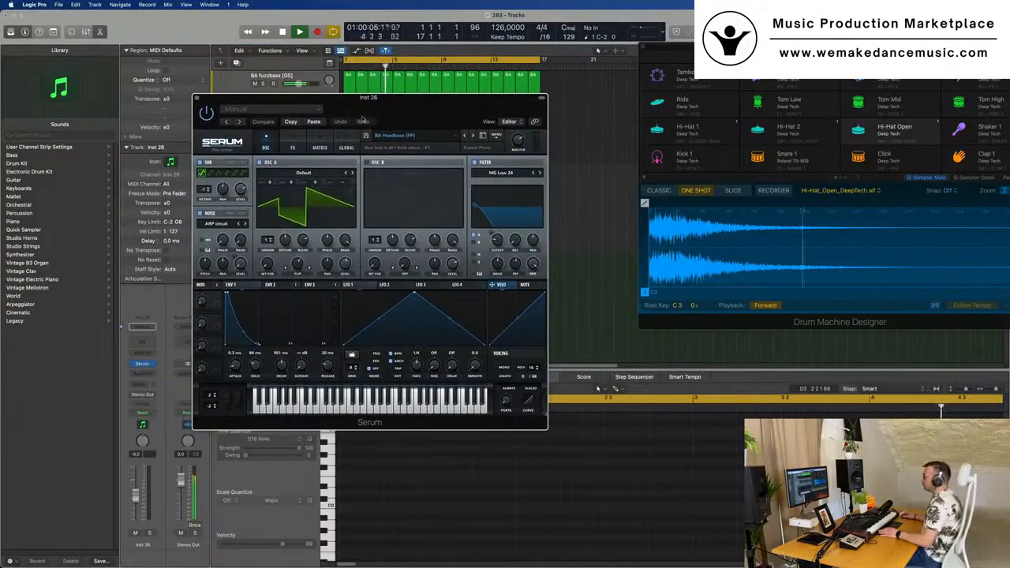
Load the Progress preset from Serum Pads on the new track and move the synth window aside.
{"action": "left_click", "coordinate": [409, 136]}
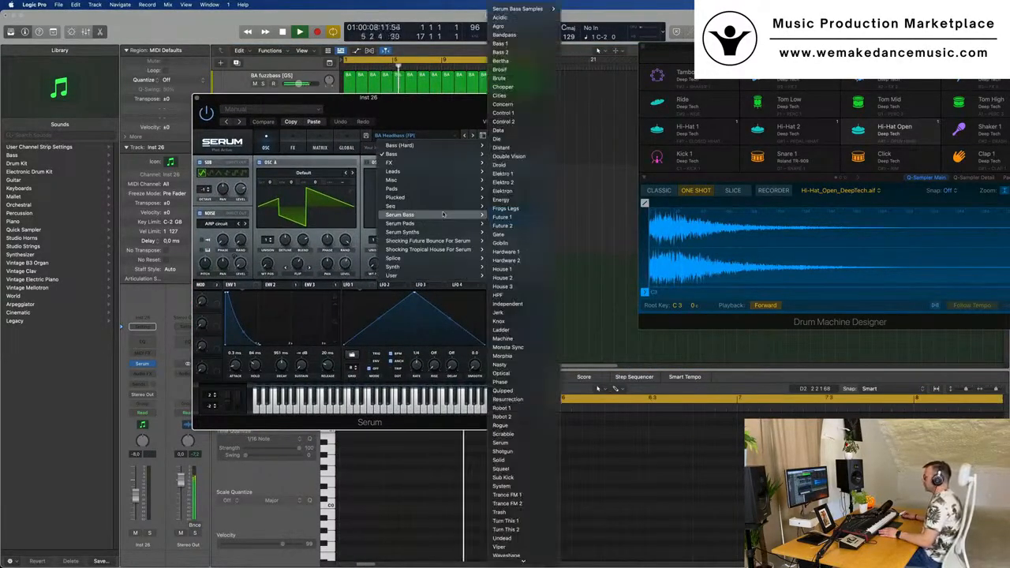
{"action": "mouse_move", "coordinate": [442, 224]}
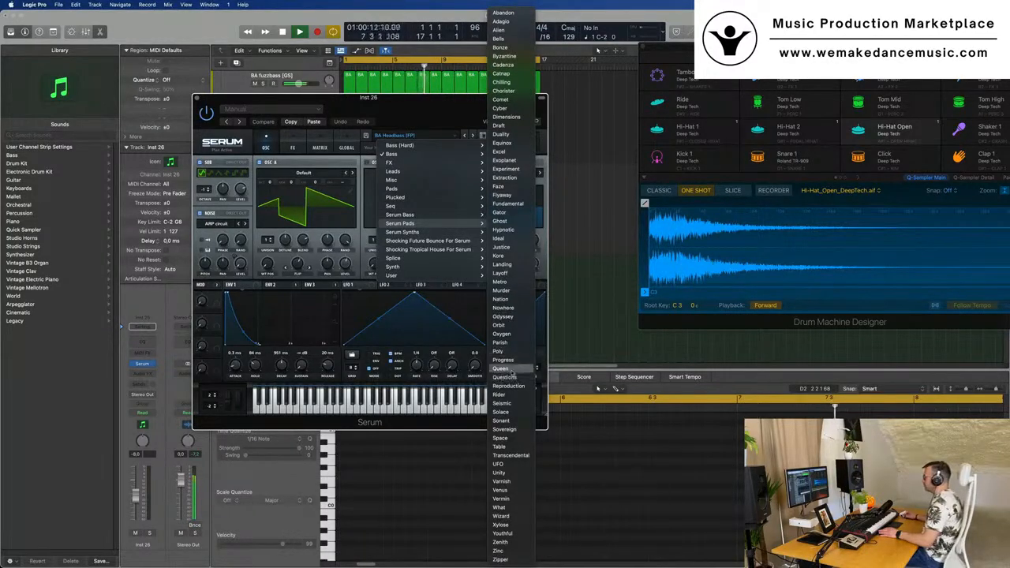
{"action": "left_click", "coordinate": [515, 361]}
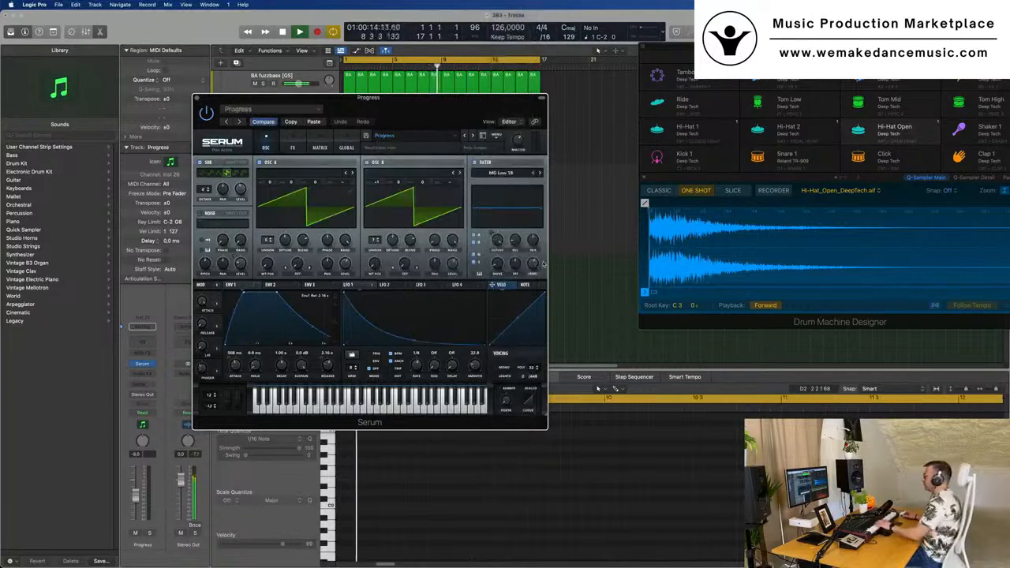
{"action": "left_click_drag", "start_coordinate": [369, 98], "coordinate": [527, 79]}
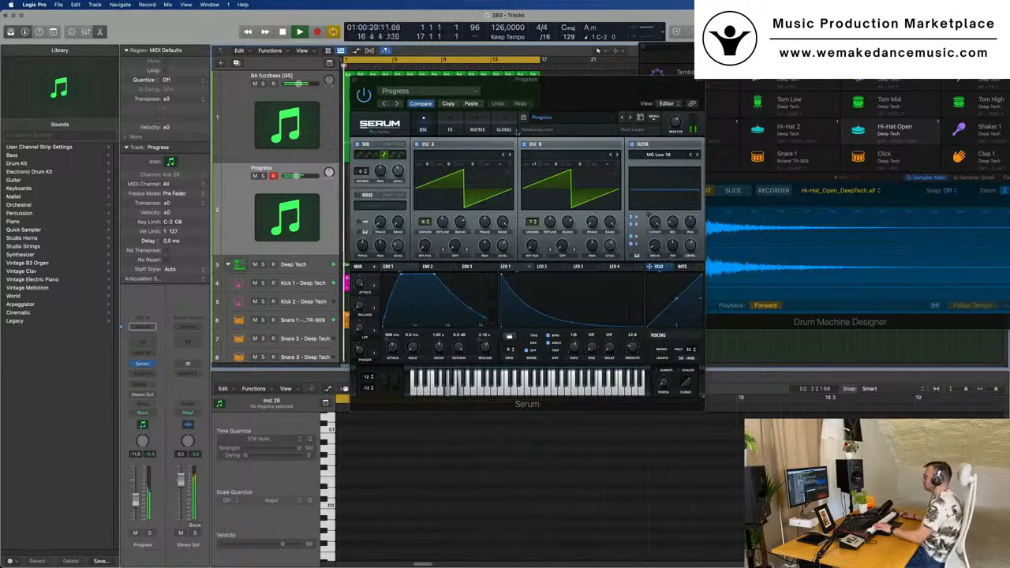
Audition the Serum pad presets Queen, Questions and Reproduction over the loop, repositioning the synth window.
{"action": "left_click", "coordinate": [631, 117]}
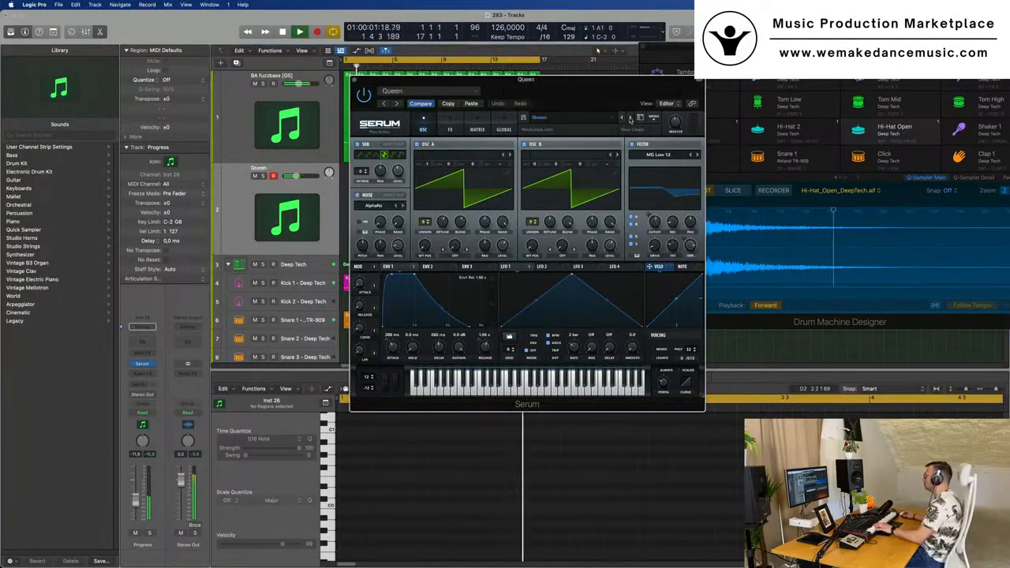
{"action": "left_click", "coordinate": [630, 118]}
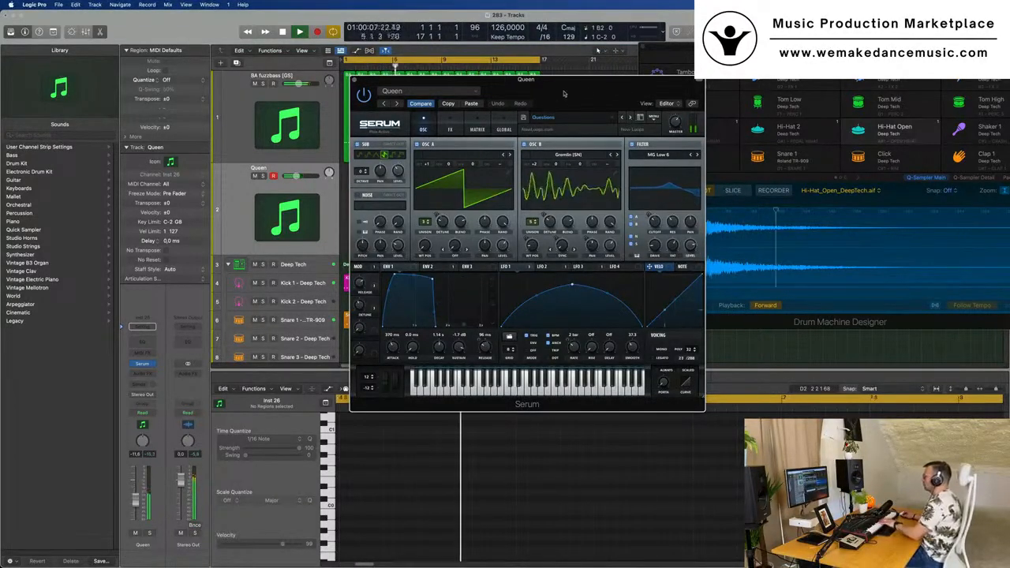
{"action": "left_click_drag", "start_coordinate": [603, 79], "coordinate": [486, 107]}
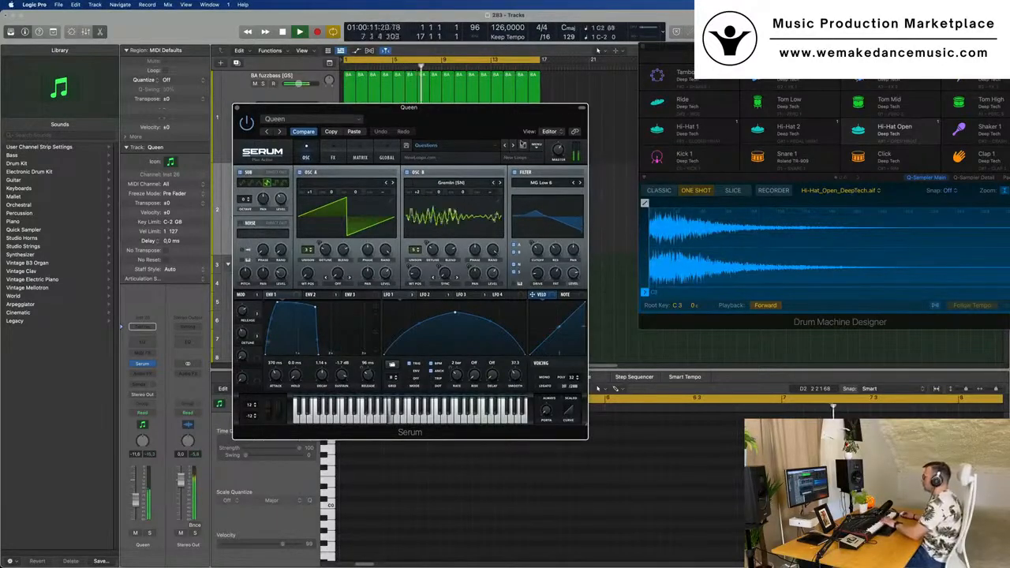
{"action": "left_click", "coordinate": [502, 146]}
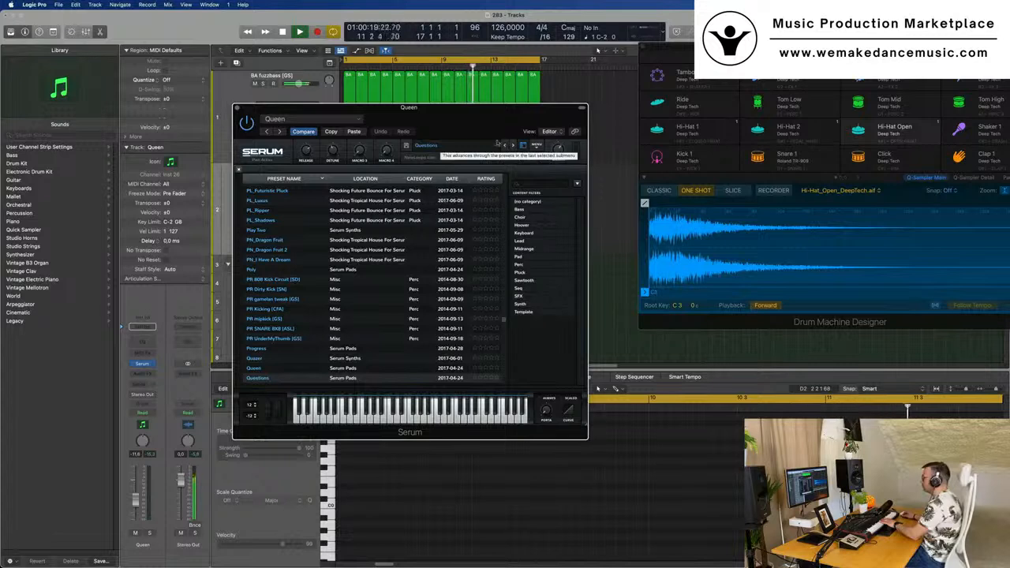
{"action": "left_click", "coordinate": [513, 147]}
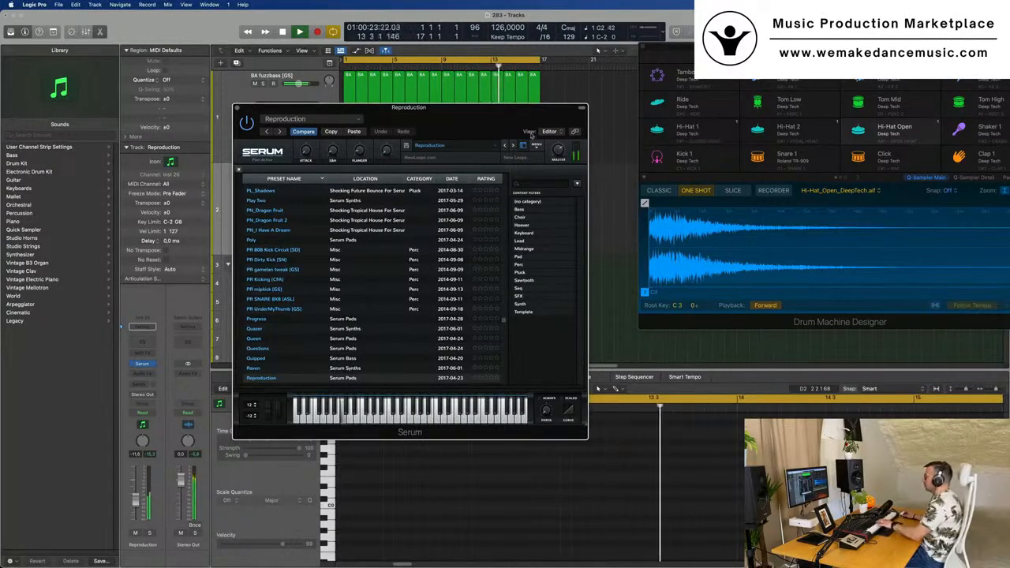
{"action": "left_click", "coordinate": [523, 147]}
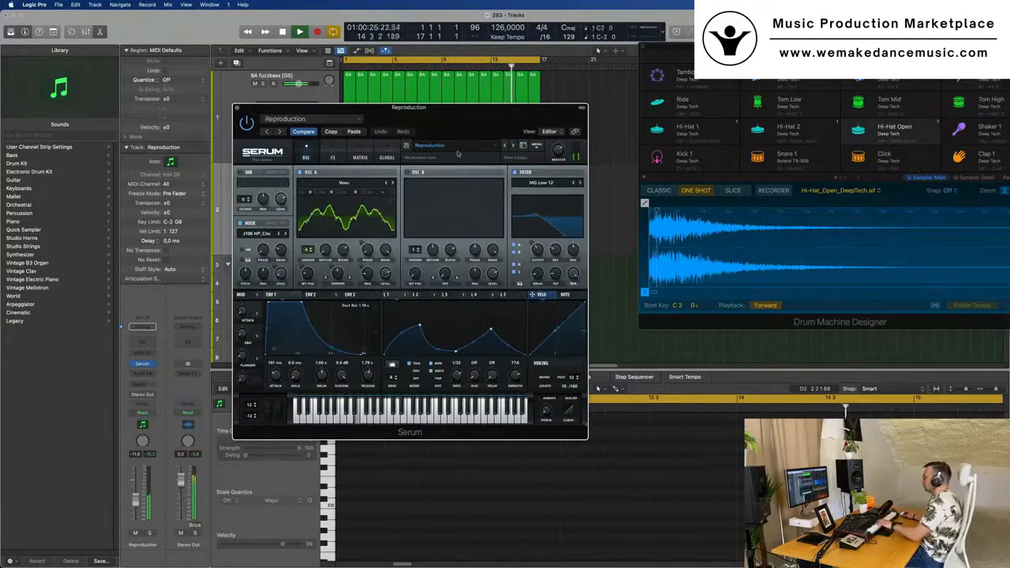
Browse Serum's full preset list to the Pads entries and load PD ArticWind [CFA].
{"action": "left_click", "coordinate": [522, 146]}
{"action": "scroll", "coordinate": [357, 236], "scroll_direction": "down", "scroll_amount": 10}
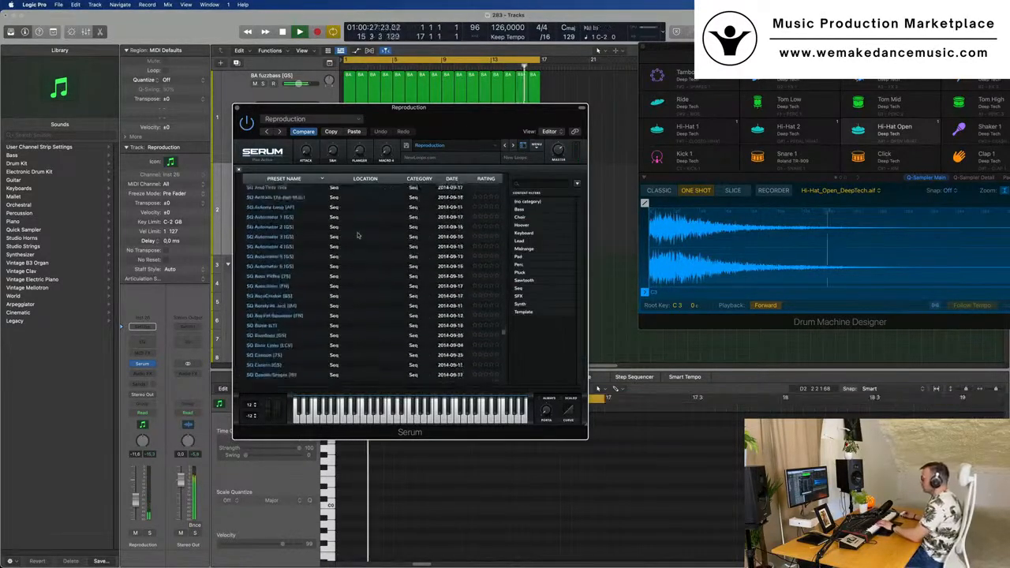
{"action": "scroll", "coordinate": [356, 235], "scroll_direction": "up", "scroll_amount": 15}
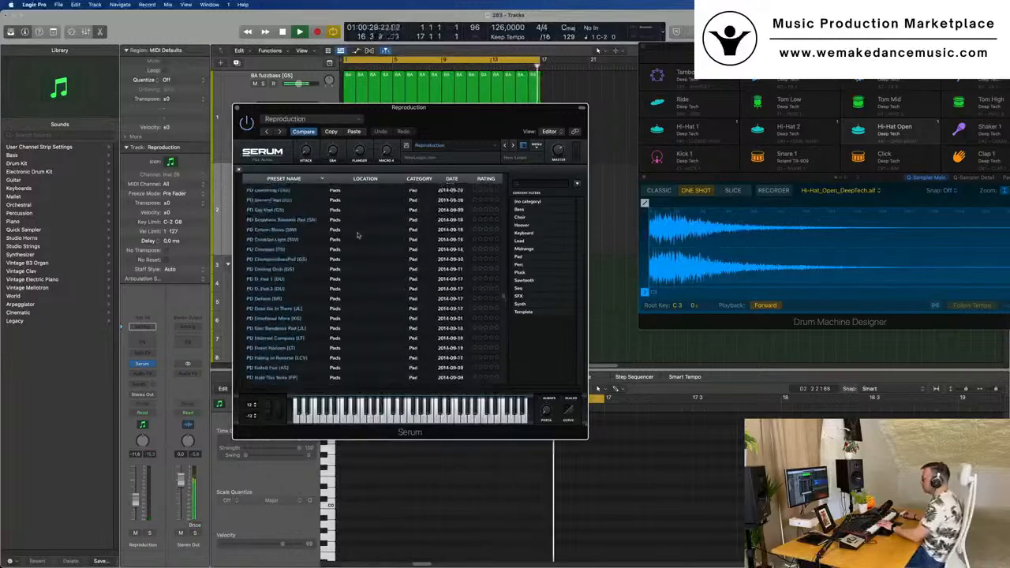
{"action": "scroll", "coordinate": [357, 235], "scroll_direction": "down", "scroll_amount": 10}
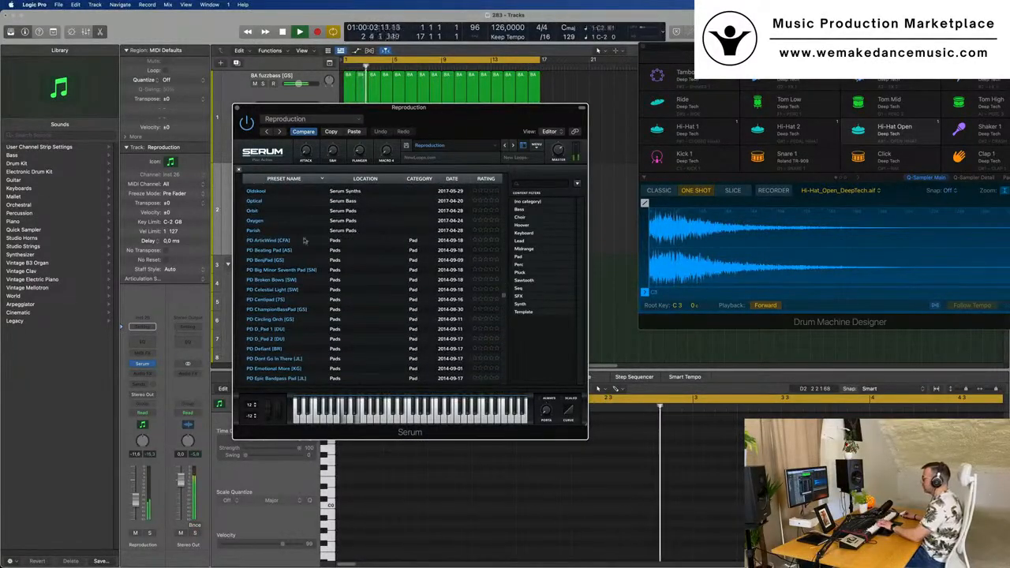
{"action": "left_click", "coordinate": [278, 241]}
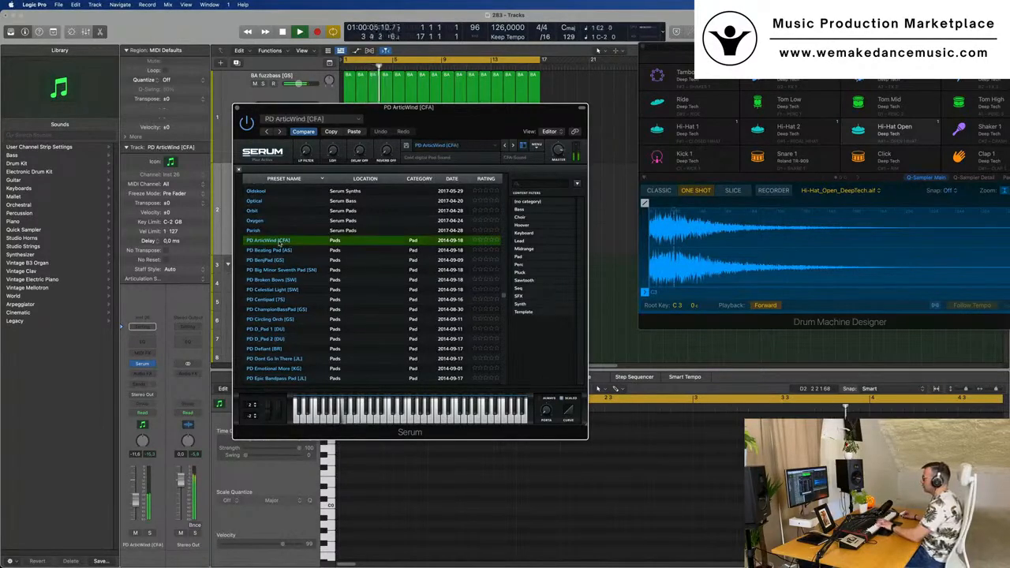
Audition the Serum pad presets PD BenjPad, PD Big Minor Seventh Pad, PD Broken Bows and PD Epic Bandpass Pad over the loop.
{"action": "left_click", "coordinate": [281, 260]}
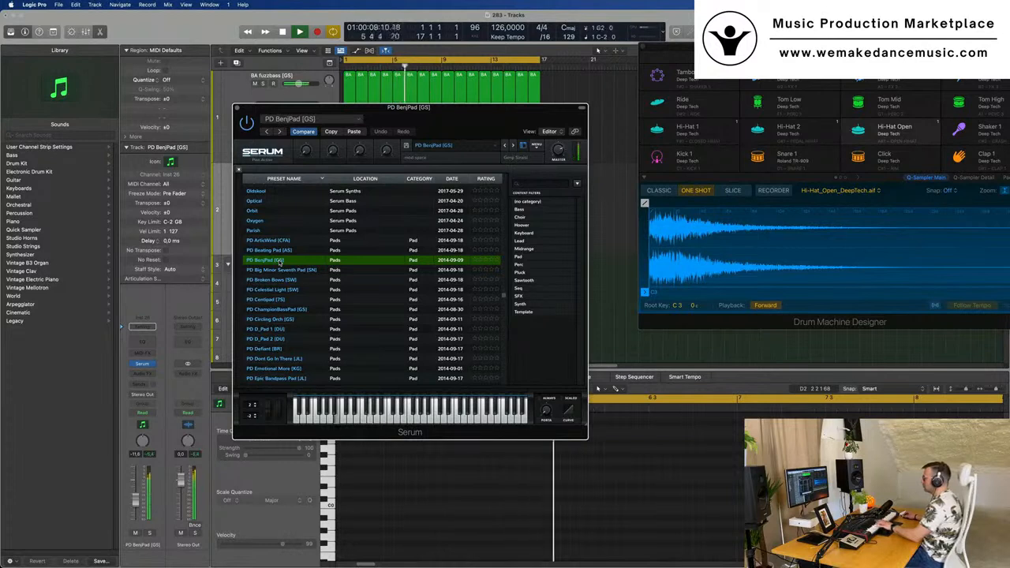
{"action": "left_click", "coordinate": [277, 269]}
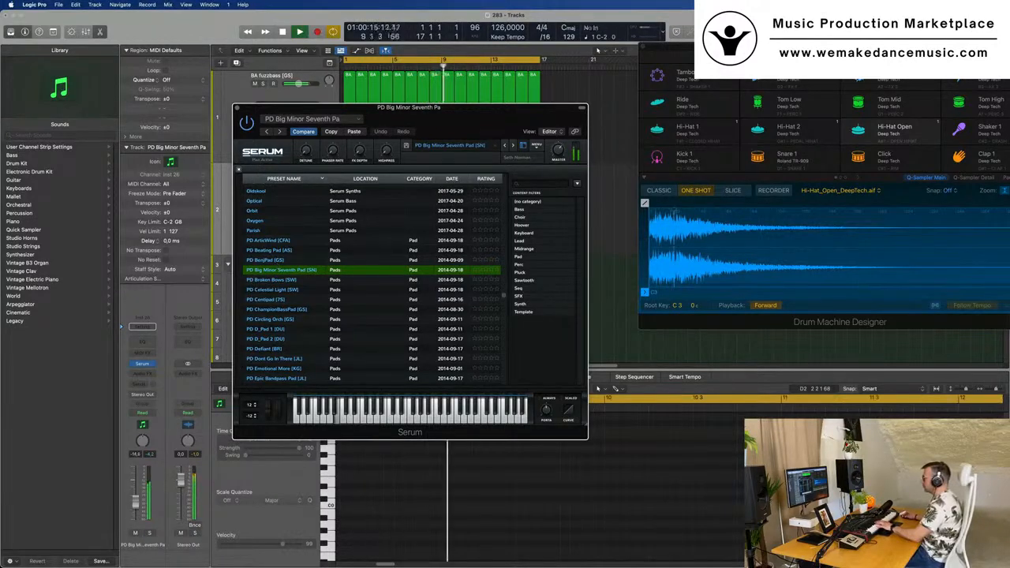
{"action": "left_click", "coordinate": [284, 280]}
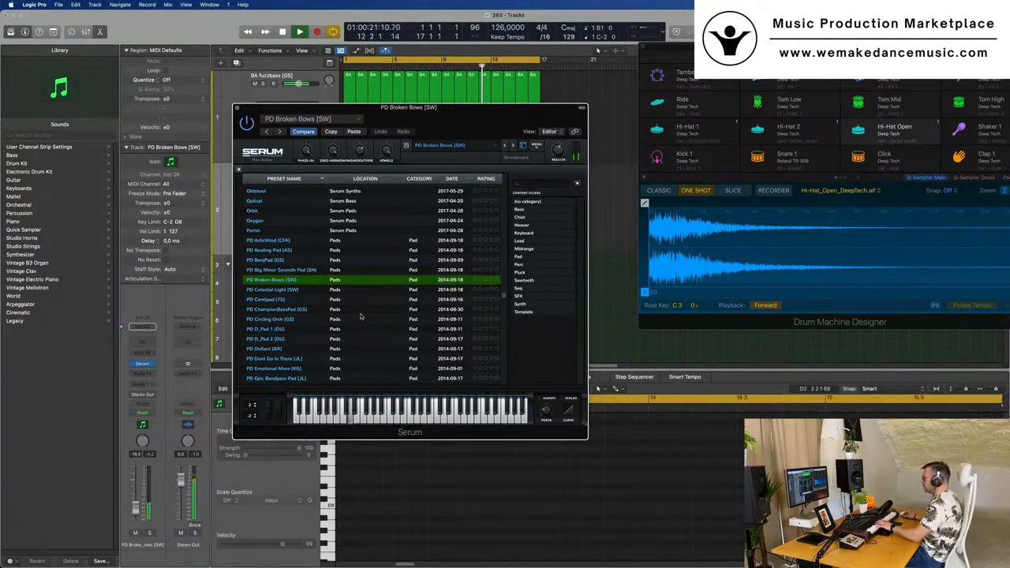
{"action": "scroll", "coordinate": [361, 317], "scroll_direction": "down", "scroll_amount": 3}
{"action": "left_click", "coordinate": [284, 316]}
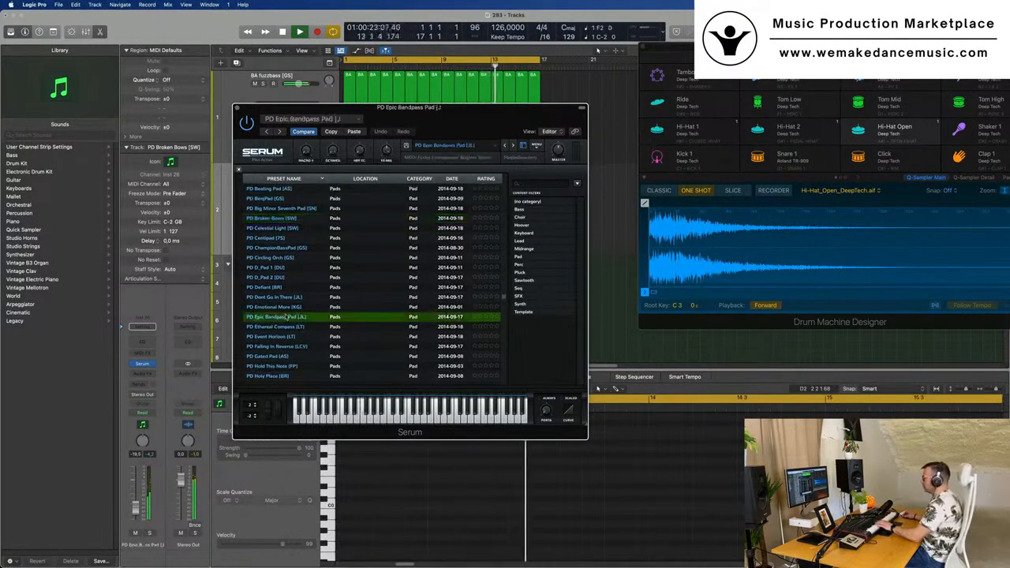
Audition the pad presets PD Ethereal Compass, PD Event Horizon and PD Horns of Fear over the loop.
{"action": "scroll", "coordinate": [307, 296], "scroll_direction": "down", "scroll_amount": 3}
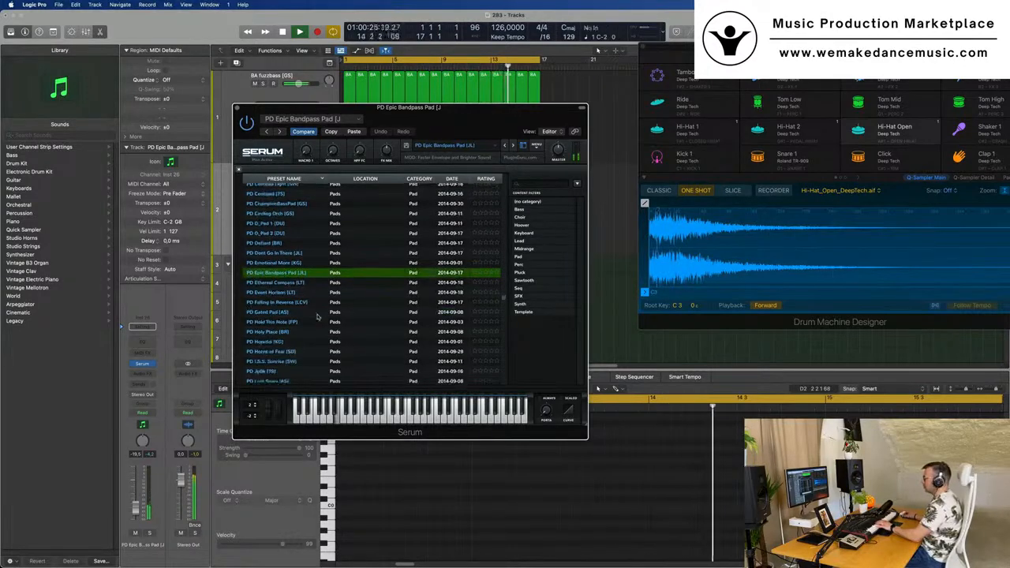
{"action": "left_click", "coordinate": [289, 273]}
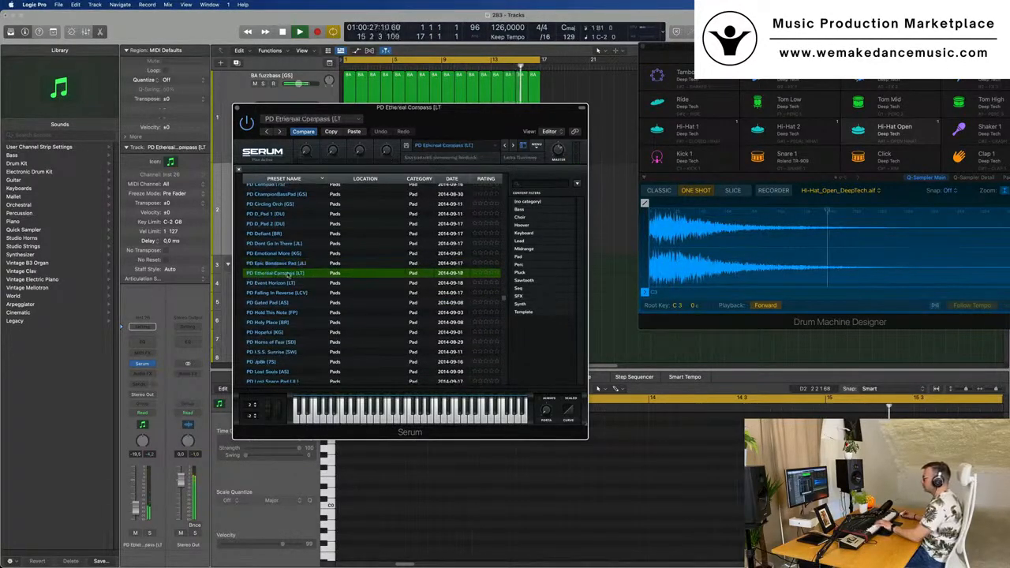
{"action": "left_click", "coordinate": [294, 283]}
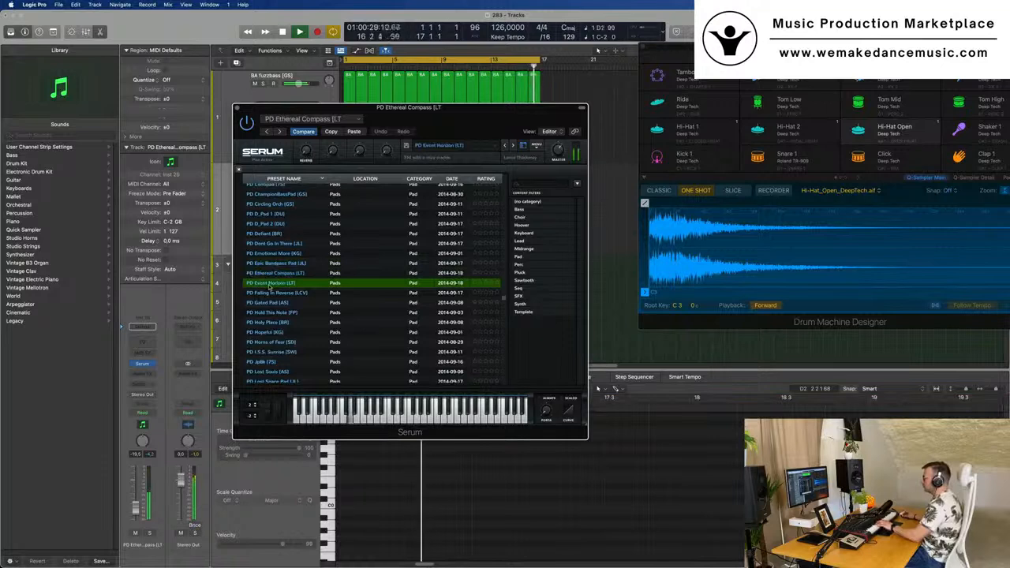
{"action": "scroll", "coordinate": [271, 288], "scroll_direction": "down", "scroll_amount": 3}
{"action": "left_click", "coordinate": [271, 295]}
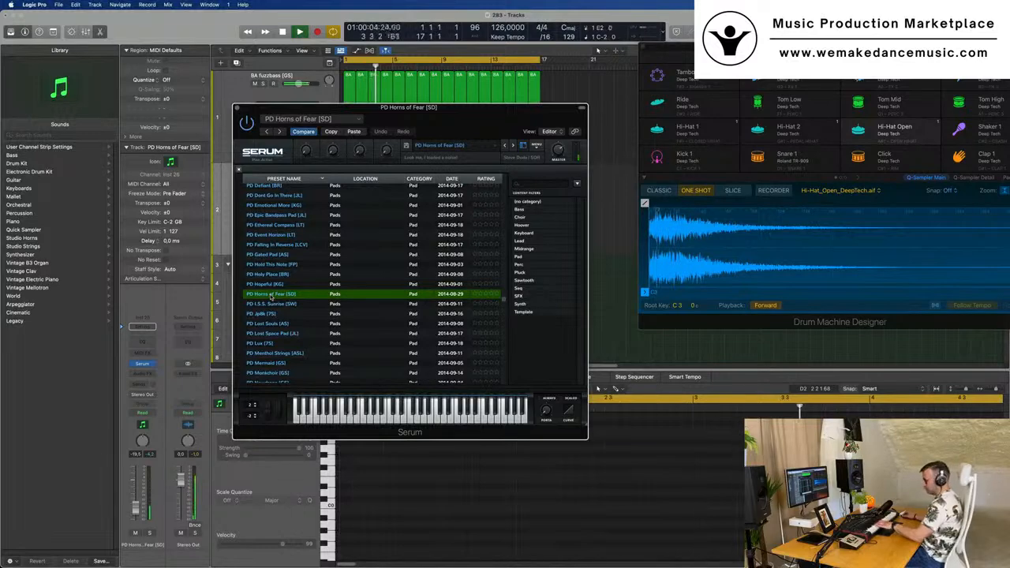
Move the Serum window clear of the track headers and load the PD I.S.S. Sunrise pad preset.
{"action": "key", "text": "space"}
{"action": "left_click_drag", "start_coordinate": [456, 105], "coordinate": [699, 142]}
{"action": "key", "text": "space"}
{"action": "left_click", "coordinate": [338, 208]}
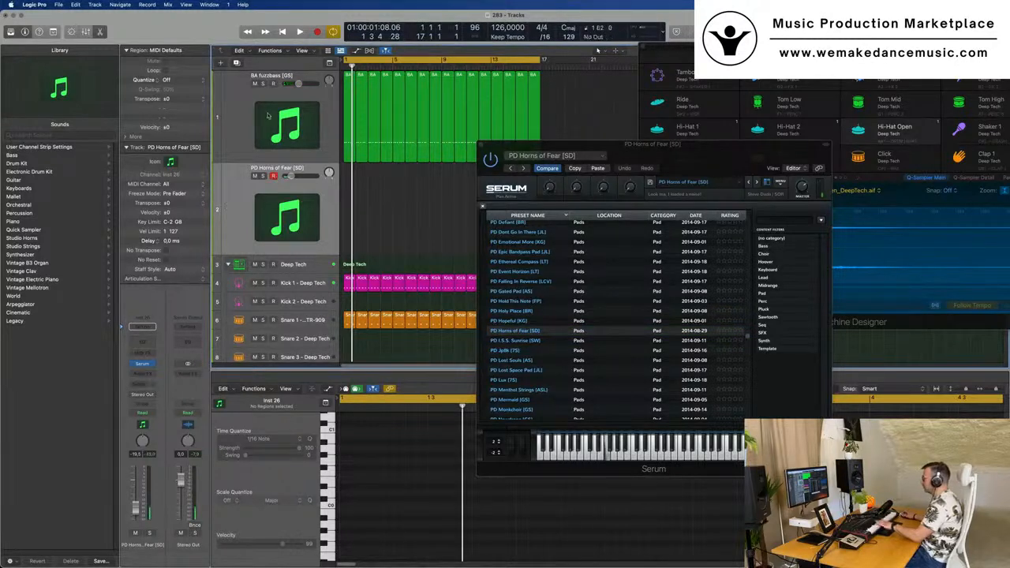
{"action": "left_click", "coordinate": [521, 341]}
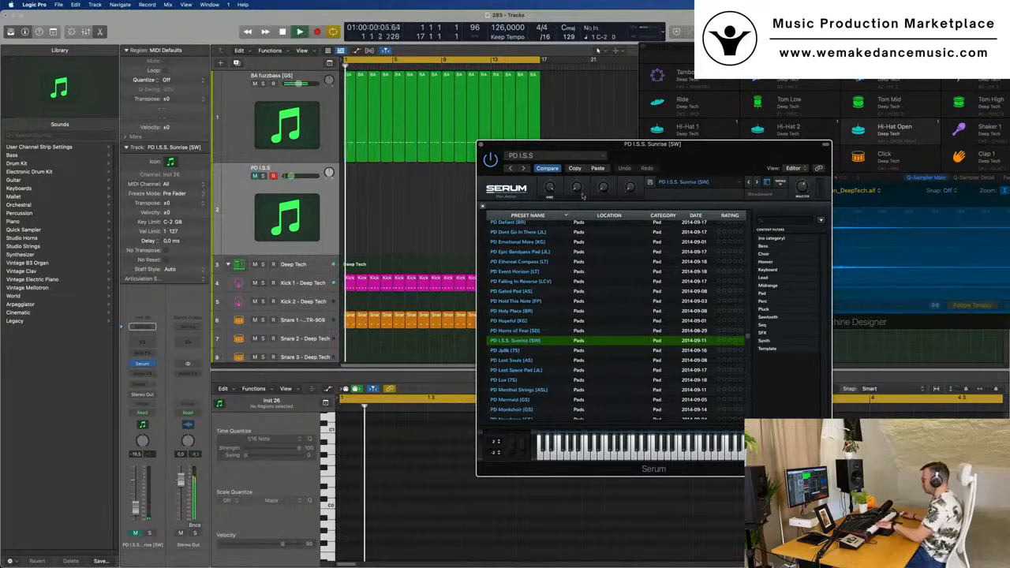
Reposition the Serum window and load PD Whispering Voice from further down the Pads presets.
{"action": "left_click_drag", "start_coordinate": [585, 144], "coordinate": [514, 116]}
{"action": "scroll", "coordinate": [532, 278], "scroll_direction": "down", "scroll_amount": 5}
{"action": "scroll", "coordinate": [532, 278], "scroll_direction": "down", "scroll_amount": 4}
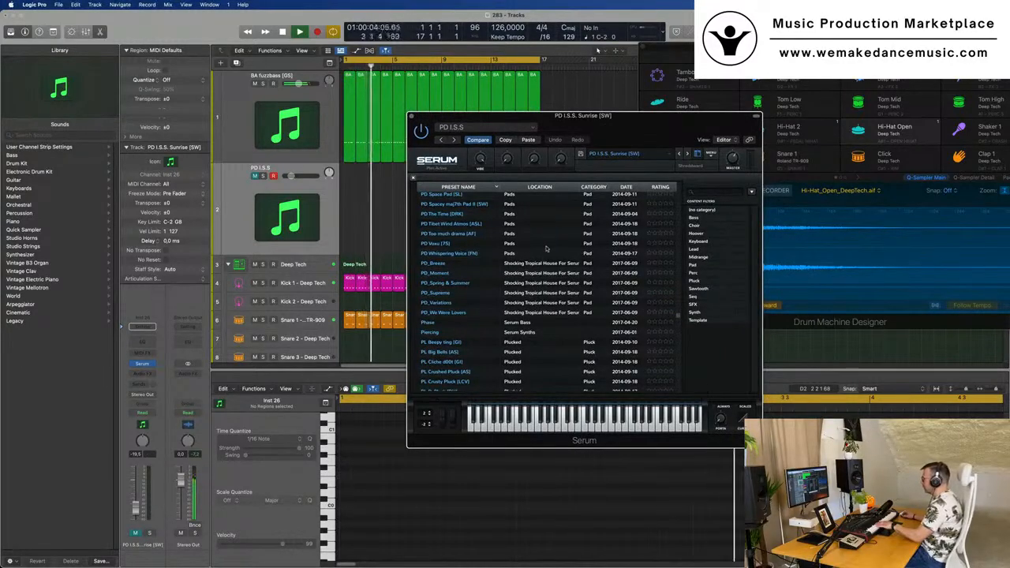
{"action": "left_click", "coordinate": [461, 254]}
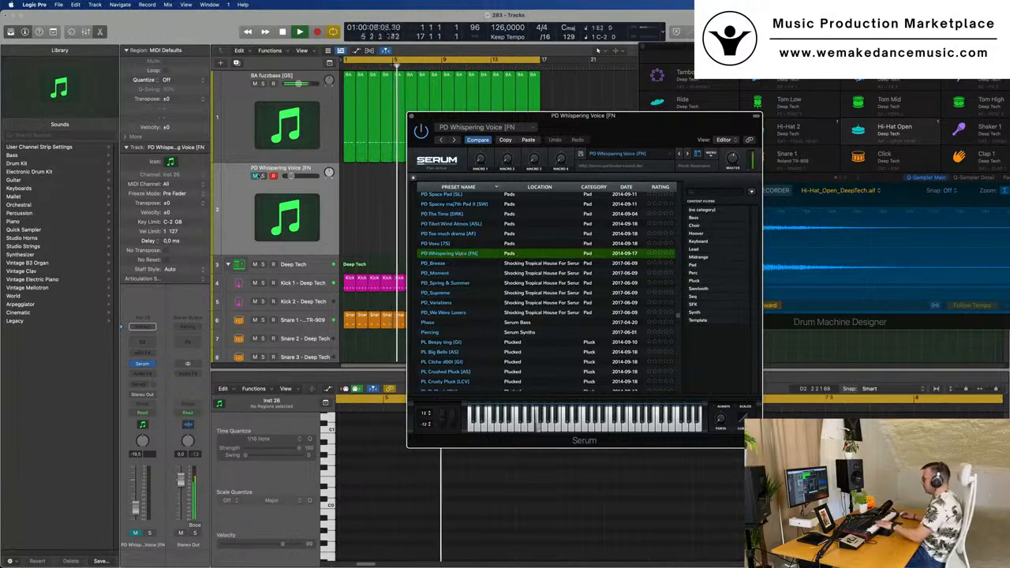
Stop playback at the project start and bring up the Performance Meter, moving the Serum window away from it.
{"action": "left_click", "coordinate": [247, 192]}
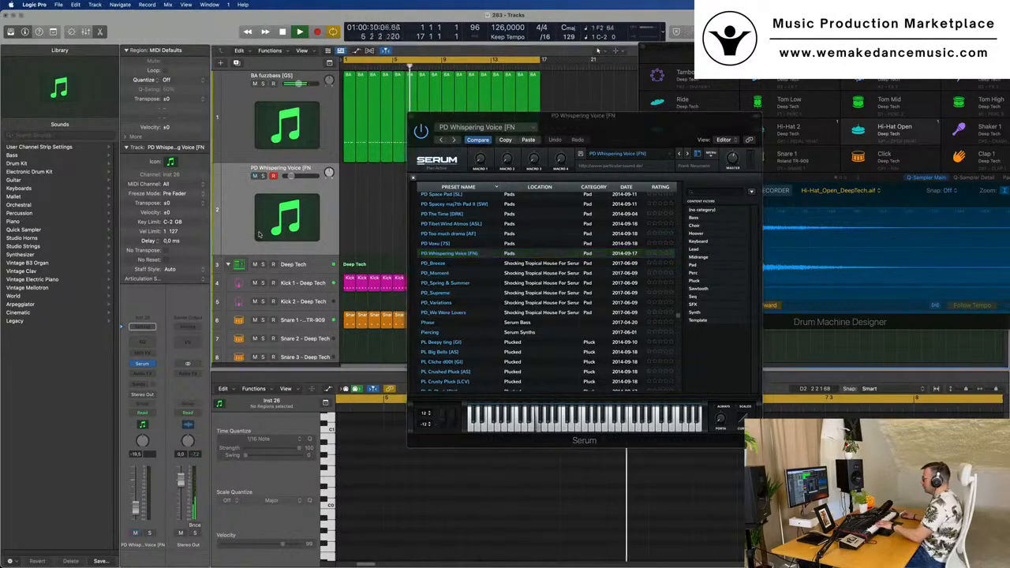
{"action": "key", "text": "Return"}
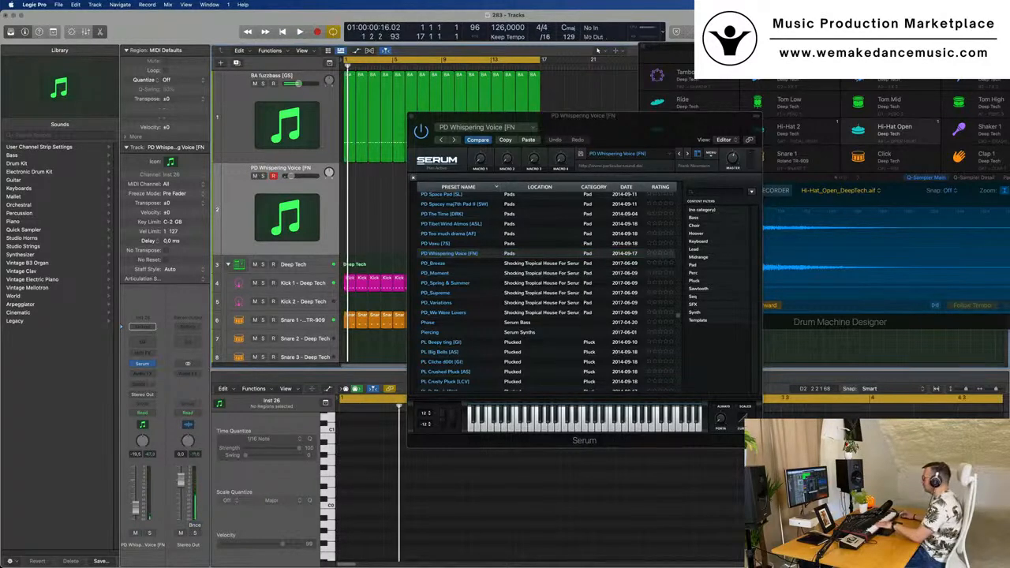
{"action": "double_click", "coordinate": [649, 30]}
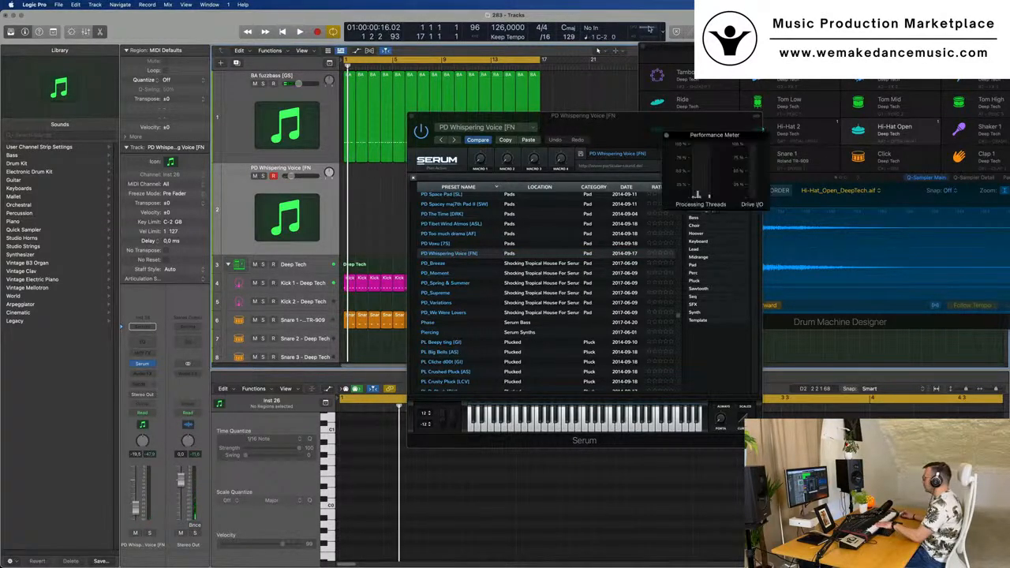
{"action": "left_click_drag", "start_coordinate": [624, 124], "coordinate": [551, 157]}
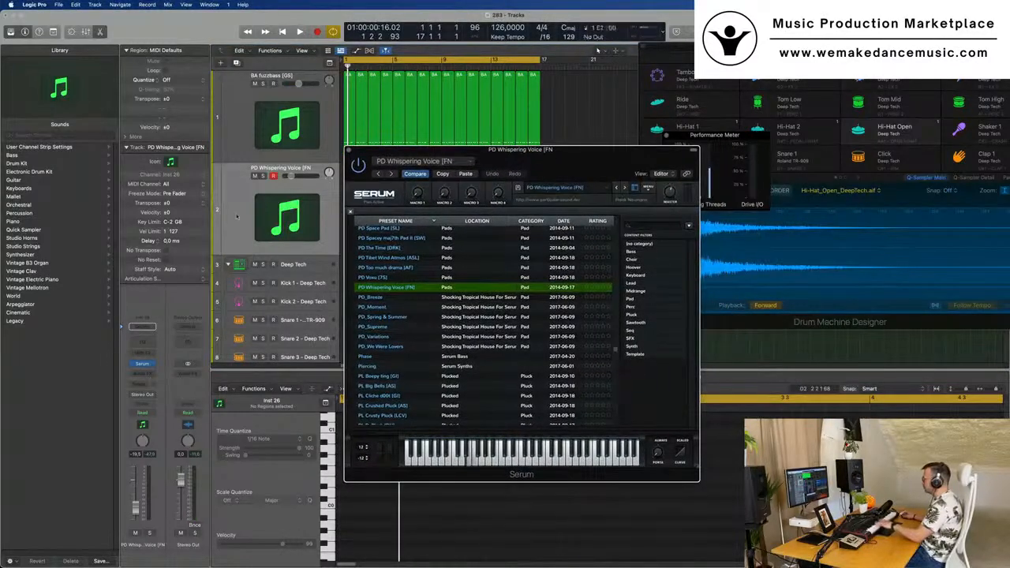
Load the PD_Supreme pad preset and try it over the playing loop, repositioning the Serum window.
{"action": "left_click", "coordinate": [447, 326]}
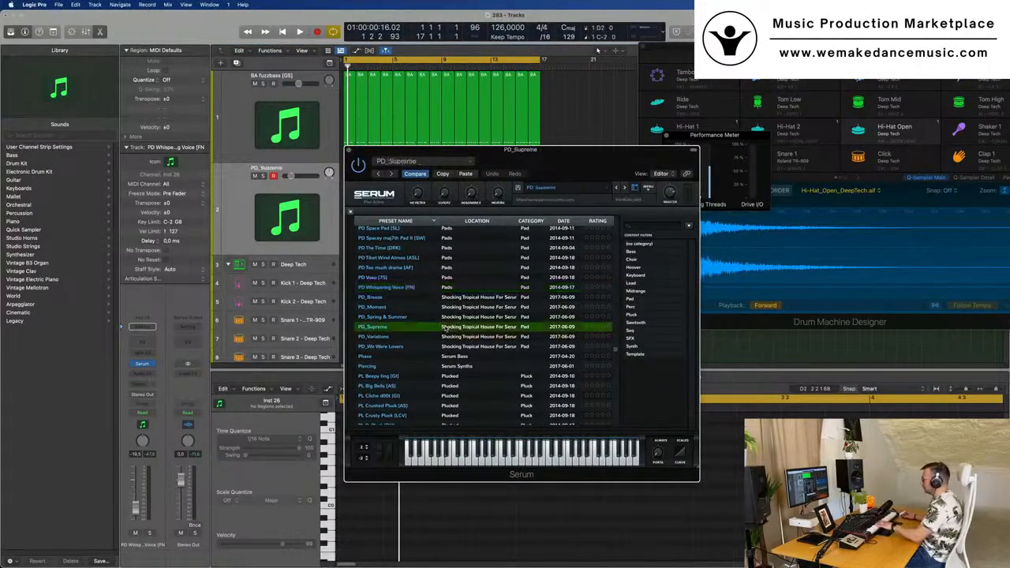
{"action": "key", "text": "space"}
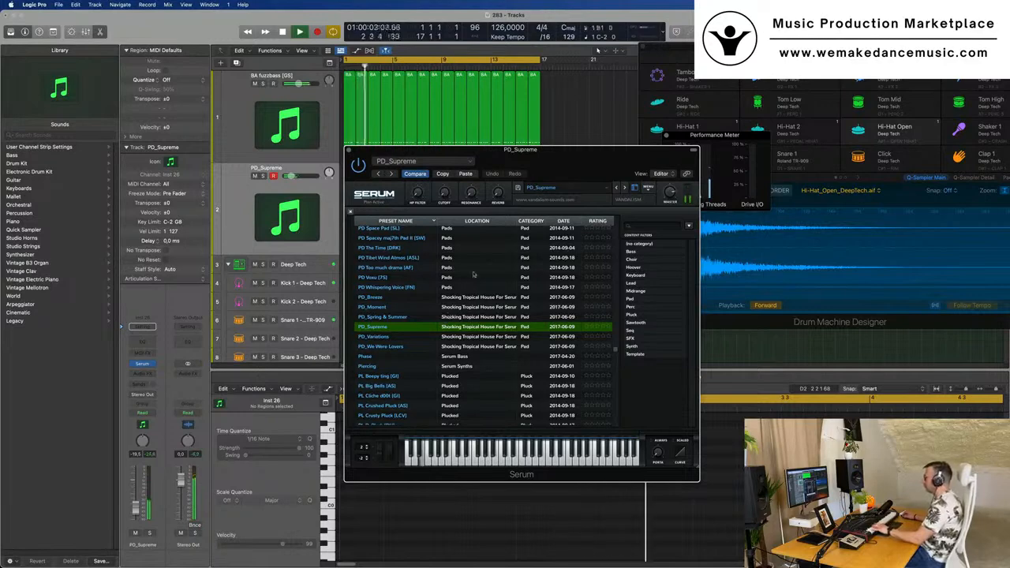
{"action": "left_click_drag", "start_coordinate": [509, 151], "coordinate": [722, 159]}
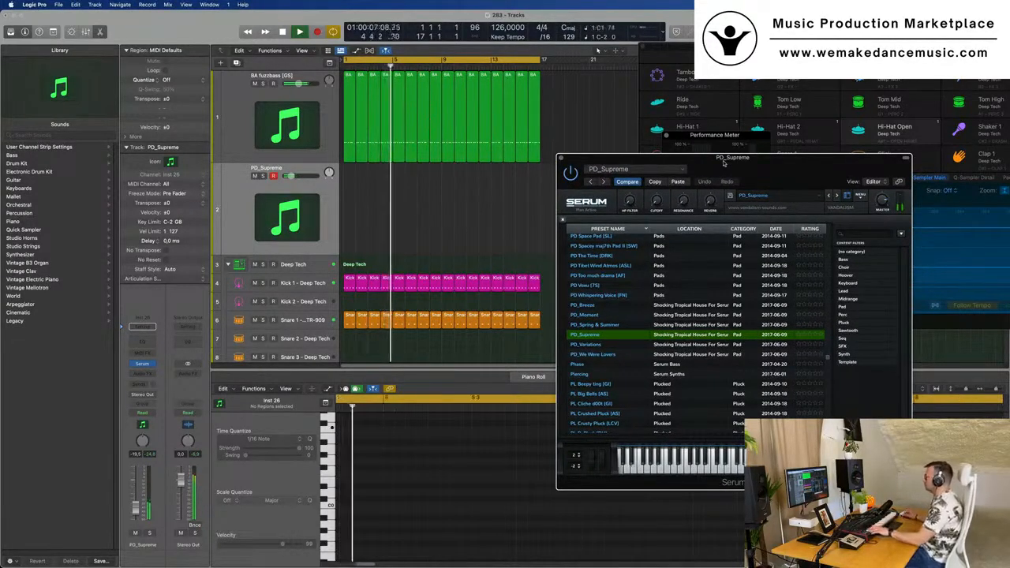
{"action": "left_click_drag", "start_coordinate": [724, 162], "coordinate": [631, 157]}
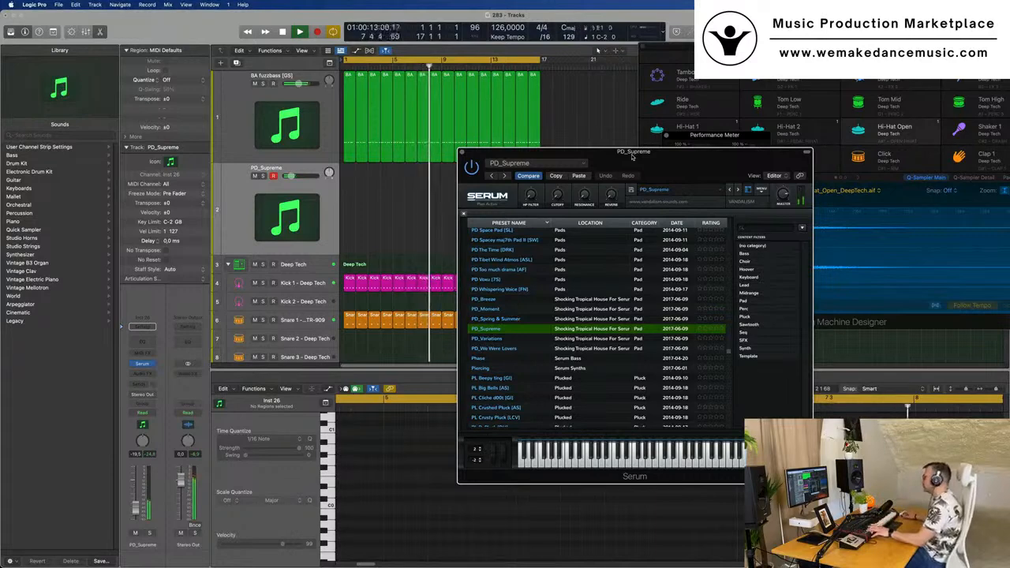
{"action": "left_click_drag", "start_coordinate": [699, 155], "coordinate": [640, 135]}
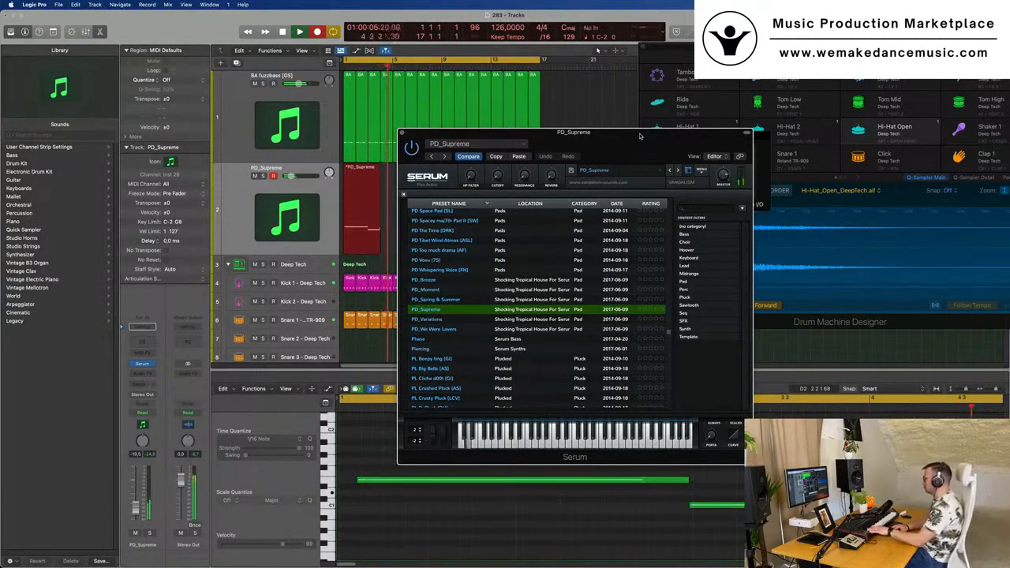
Finish recording a four-bar, three-note pad take on the PD_Supreme track and move the Serum window off the arrangement.
{"action": "key", "text": "space"}
{"action": "left_click_drag", "start_coordinate": [563, 140], "coordinate": [795, 76]}
{"action": "left_click", "coordinate": [538, 457]}
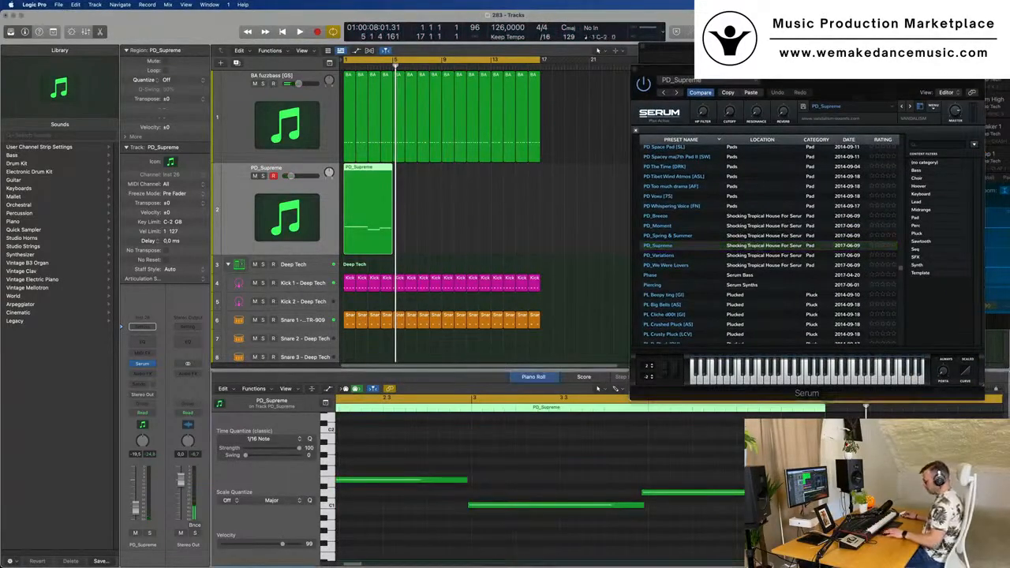
Adjust the recorded pad notes in the Piano Roll so they start at bars 1, 3 and 4 and join end to end.
{"action": "key", "text": "super+a"}
{"action": "key", "text": "z"}
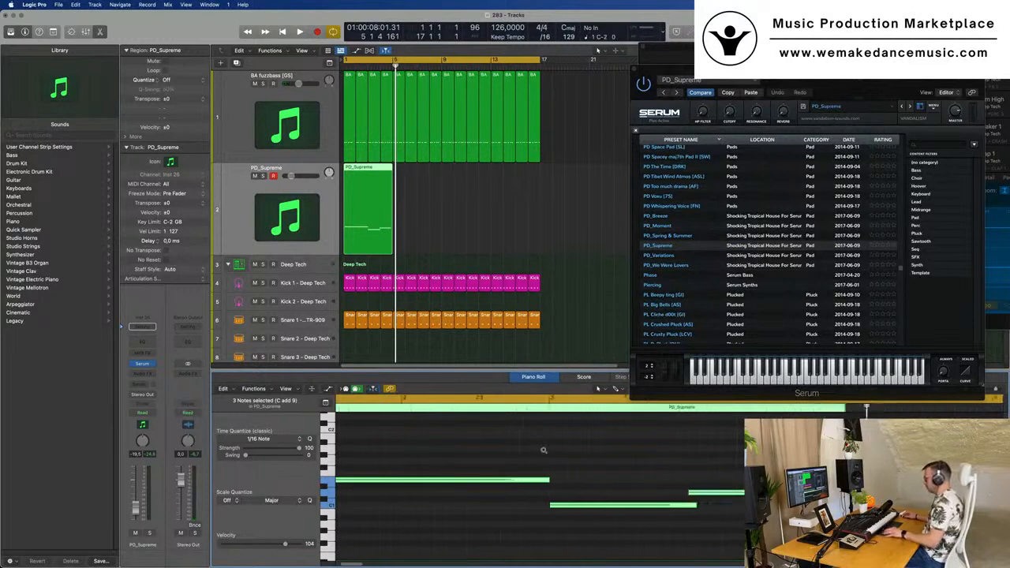
{"action": "key", "text": "space"}
{"action": "left_click", "coordinate": [465, 460]}
{"action": "left_click_drag", "start_coordinate": [469, 481], "coordinate": [454, 483]}
{"action": "left_click_drag", "start_coordinate": [555, 480], "coordinate": [568, 479]}
{"action": "left_click_drag", "start_coordinate": [727, 494], "coordinate": [735, 495]}
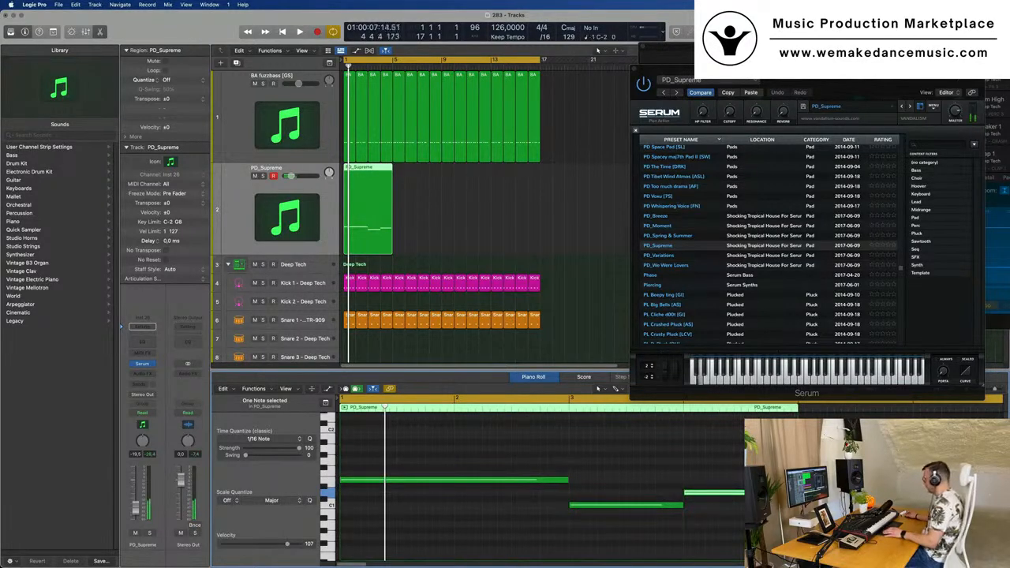
Repeat the four-bar PD_Supreme region three times so the pad fills the 16-bar loop.
{"action": "left_click", "coordinate": [571, 226]}
{"action": "left_click", "coordinate": [360, 227]}
{"action": "key", "text": "super+r"}
{"action": "key", "text": "super+r"}
{"action": "key", "text": "super+r"}
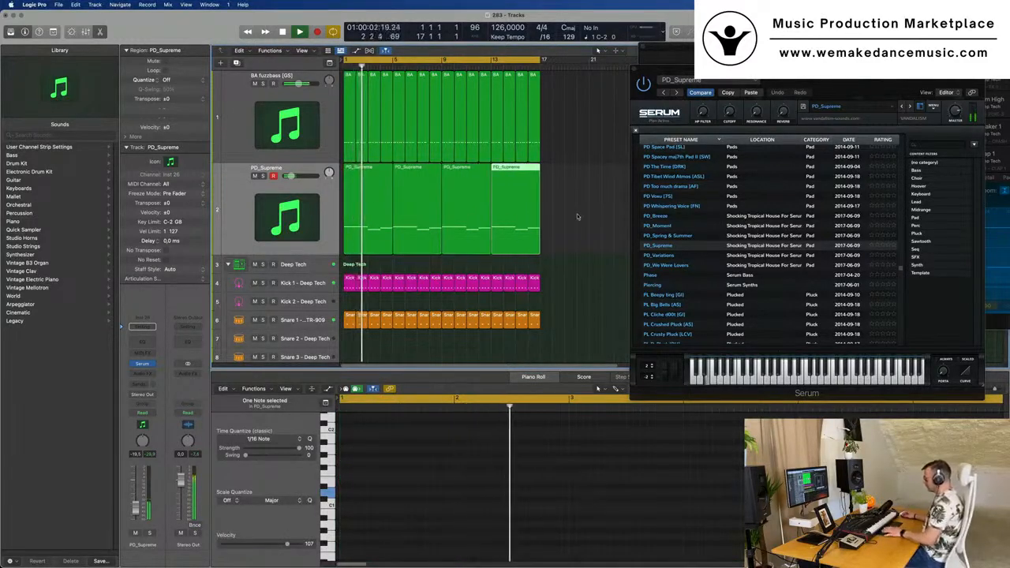
{"action": "left_click", "coordinate": [557, 221]}
Switch Serum from the preset list to the oscillator page and raise the filter cutoff to about 2900 Hz.
{"action": "left_click_drag", "start_coordinate": [773, 89], "coordinate": [530, 144]}
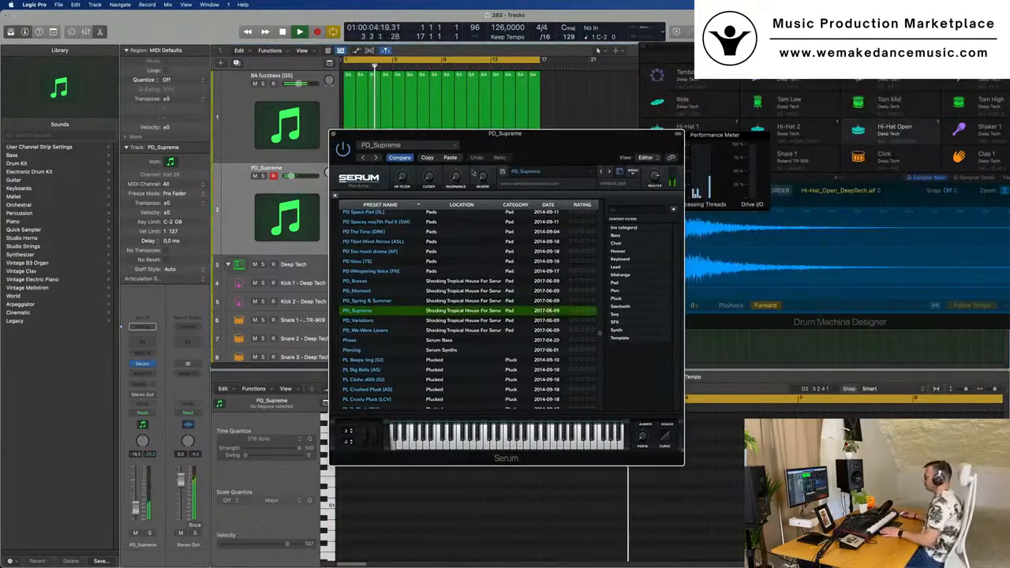
{"action": "left_click", "coordinate": [502, 171]}
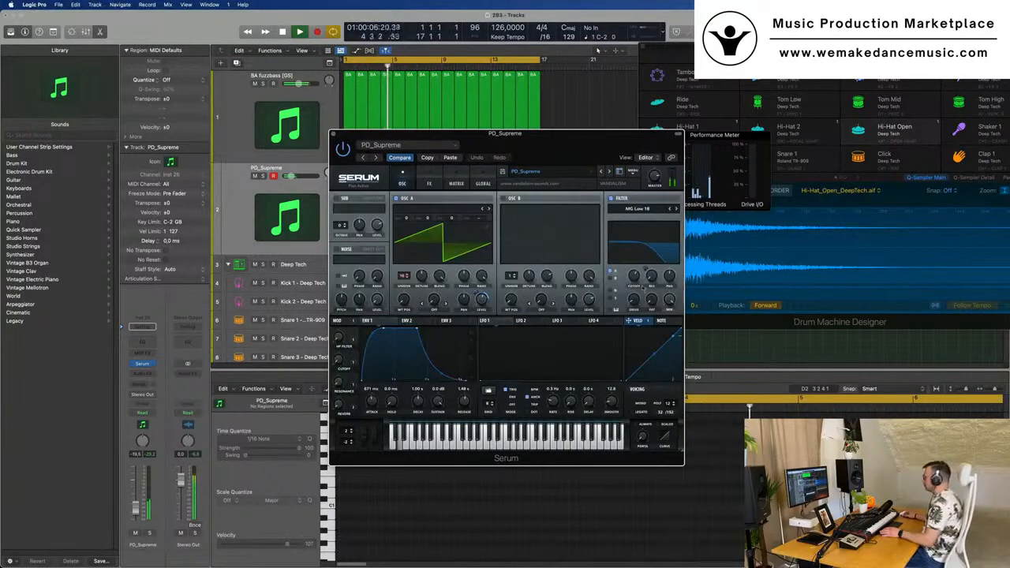
{"action": "mouse_move", "coordinate": [635, 273]}
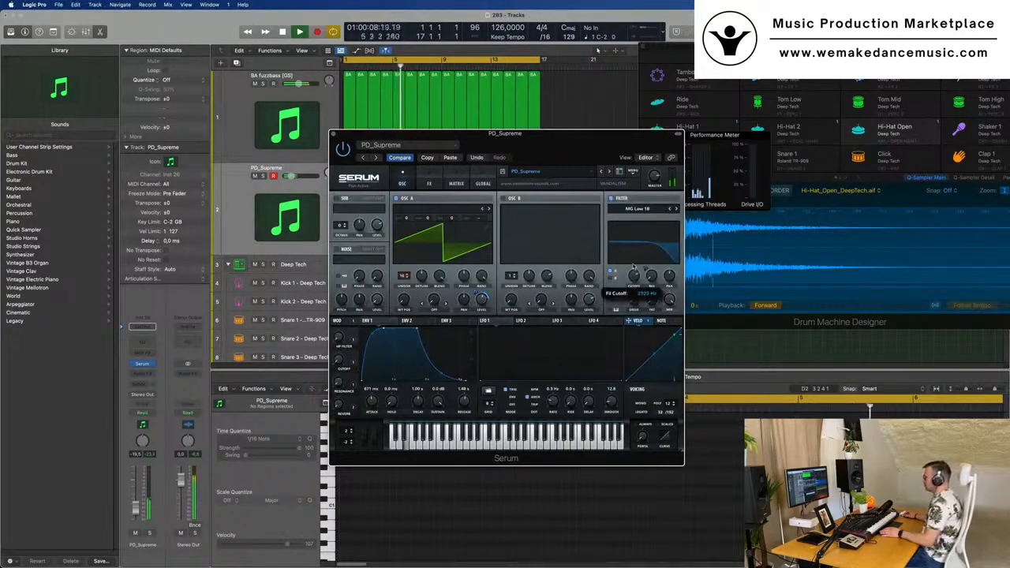
{"action": "left_click_drag", "start_coordinate": [555, 137], "coordinate": [691, 122]}
Fine-tune the pad's filter cutoff and check the settings of Envelope 2 and Envelope 1.
{"action": "mouse_move", "coordinate": [771, 267]}
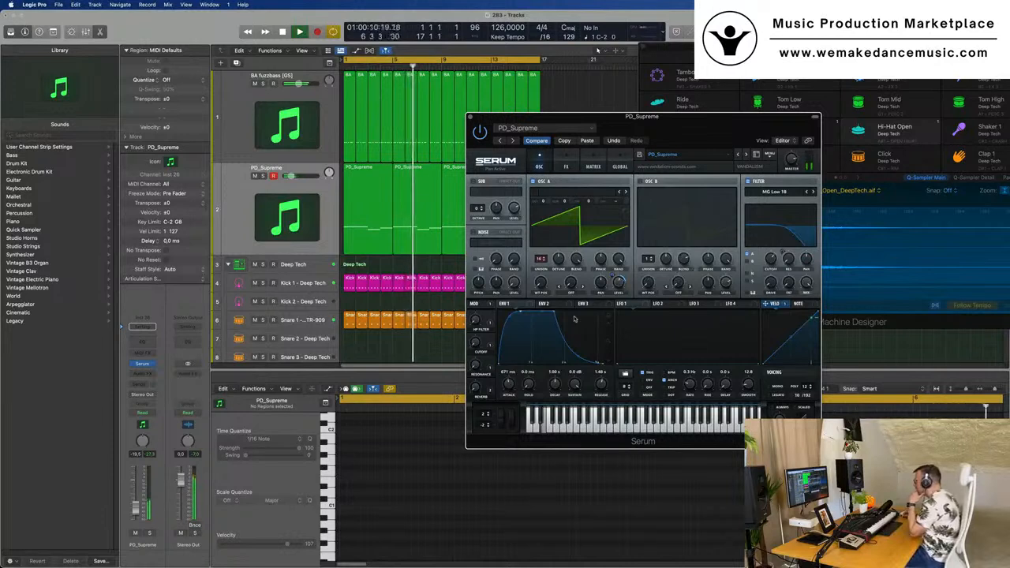
{"action": "left_click", "coordinate": [547, 304]}
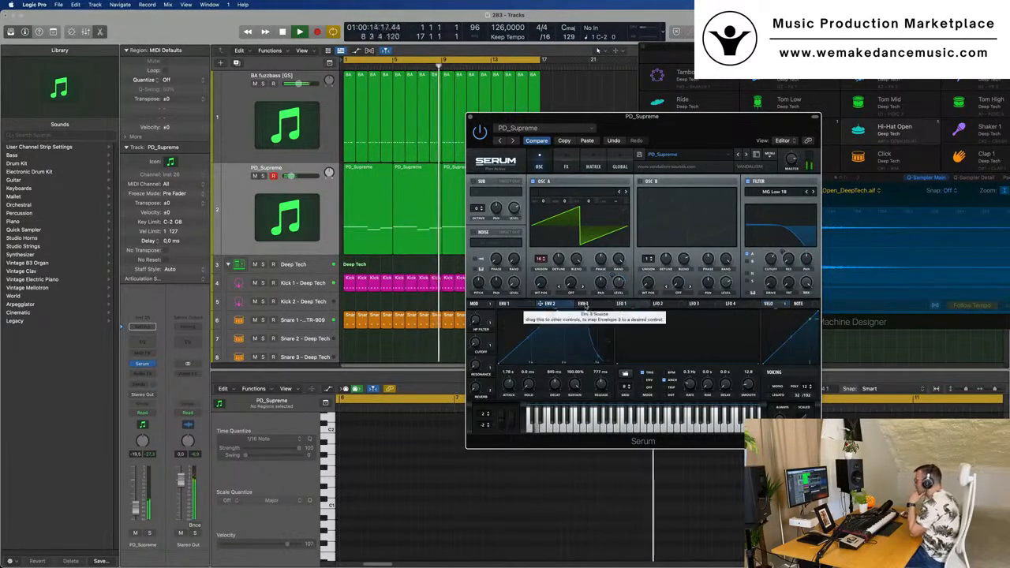
{"action": "left_click", "coordinate": [509, 304]}
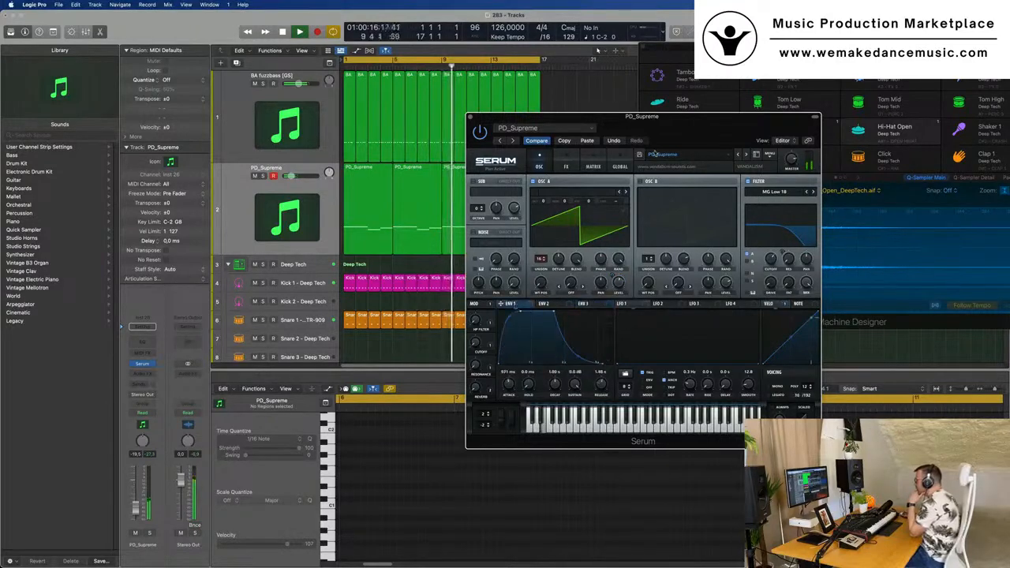
Enable oscillator B in the pad's Serum and, after trying a few wavetables, load 4088 from the Analog category.
{"action": "left_click", "coordinate": [646, 182]}
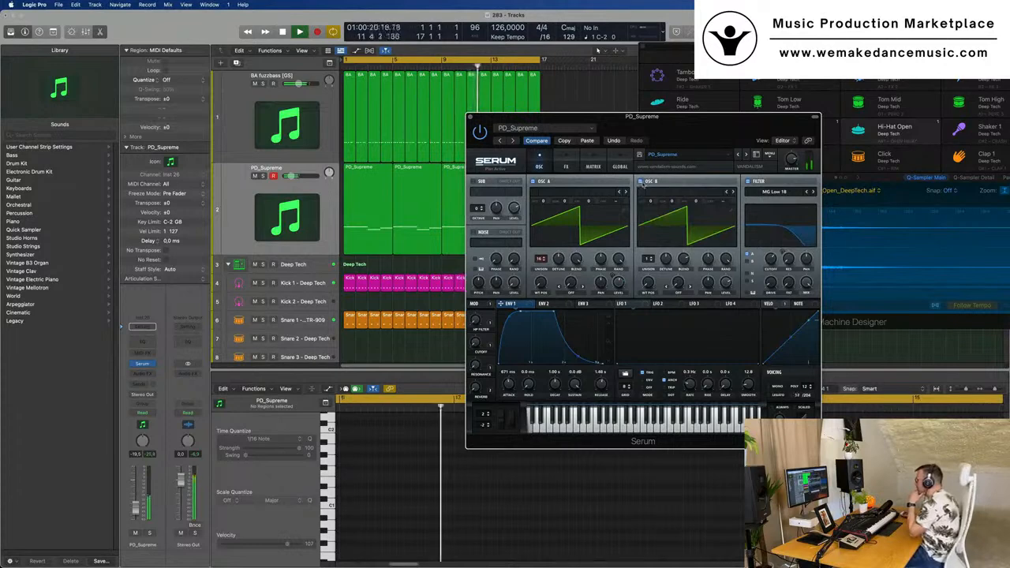
{"action": "left_click", "coordinate": [727, 194]}
{"action": "left_click", "coordinate": [728, 193]}
{"action": "left_click", "coordinate": [727, 193]}
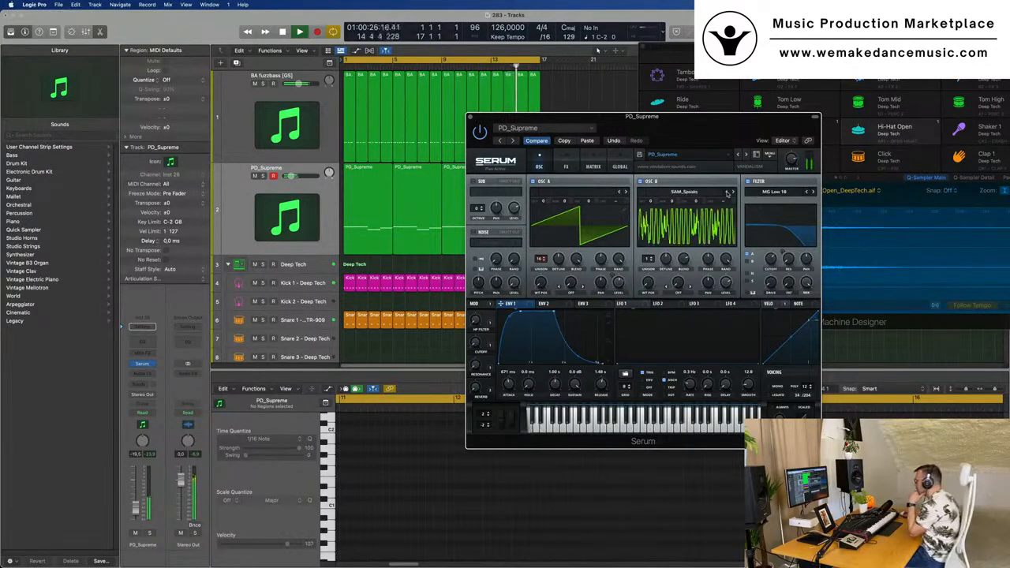
{"action": "left_click", "coordinate": [727, 194]}
{"action": "left_click", "coordinate": [683, 194]}
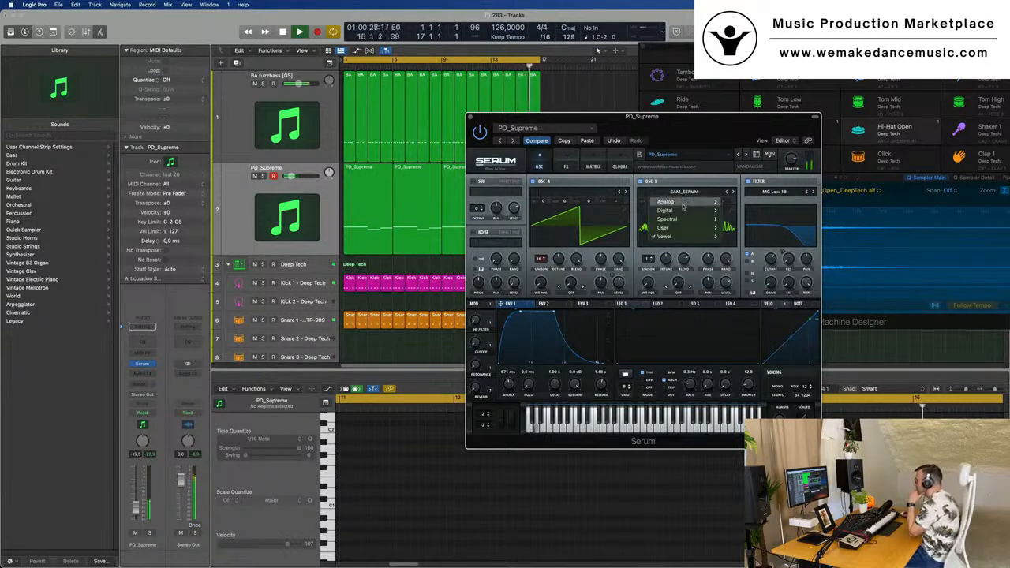
{"action": "mouse_move", "coordinate": [684, 204]}
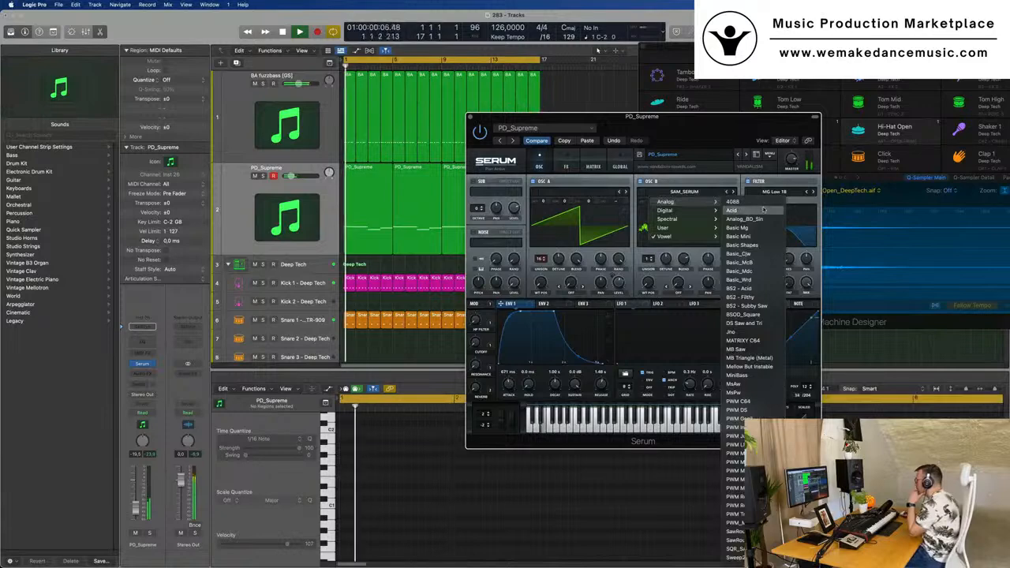
{"action": "left_click", "coordinate": [732, 210]}
{"action": "left_click_drag", "start_coordinate": [712, 126], "coordinate": [686, 149]}
{"action": "left_click", "coordinate": [703, 214]}
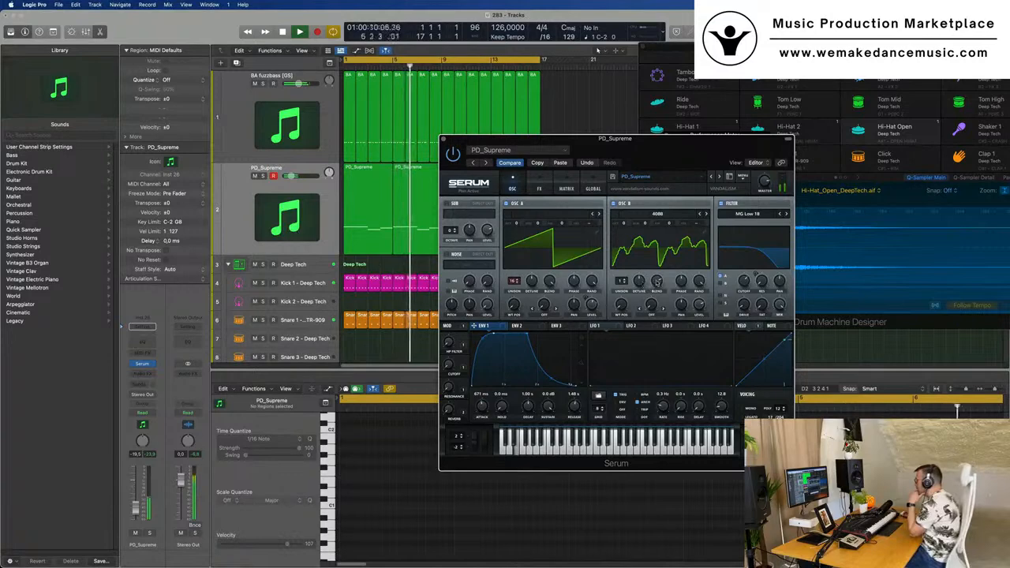
Adjust oscillator B's wavetable position, level and pan, and fine-tune the pad's filter cutoff by ear.
{"action": "left_click_drag", "start_coordinate": [645, 283], "coordinate": [667, 255]}
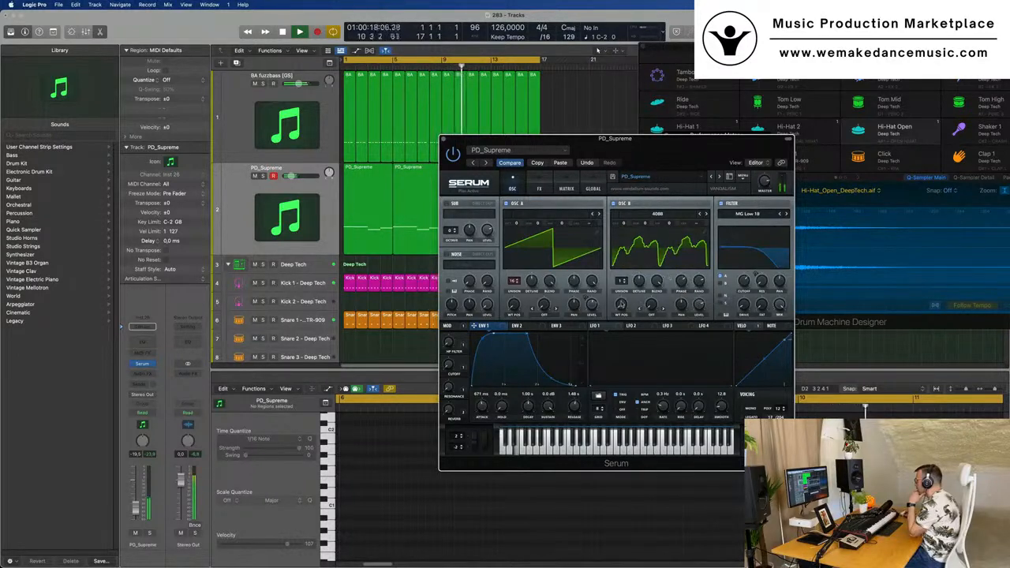
{"action": "left_click_drag", "start_coordinate": [623, 289], "coordinate": [624, 284]}
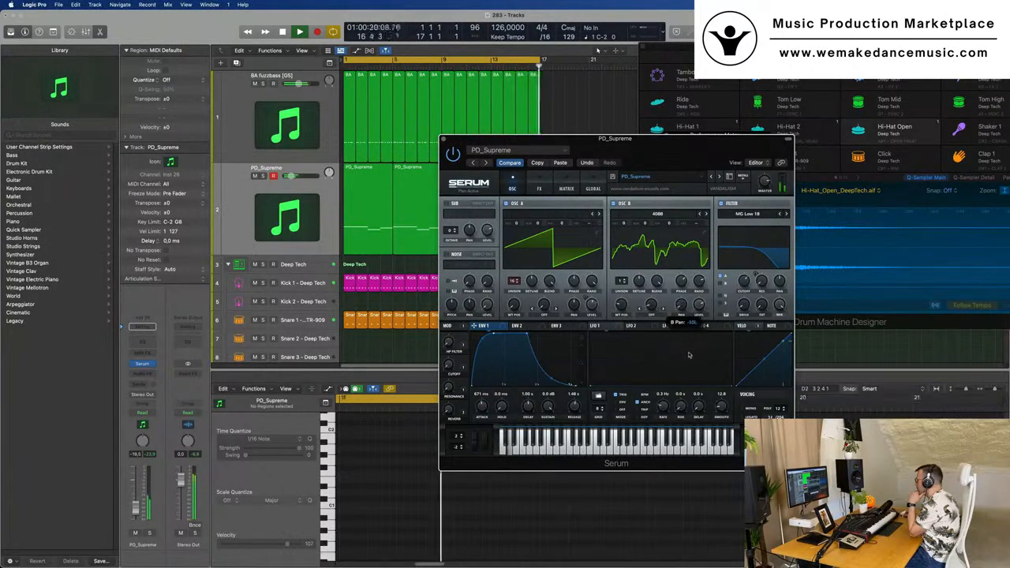
{"action": "left_click_drag", "start_coordinate": [698, 308], "coordinate": [699, 330]}
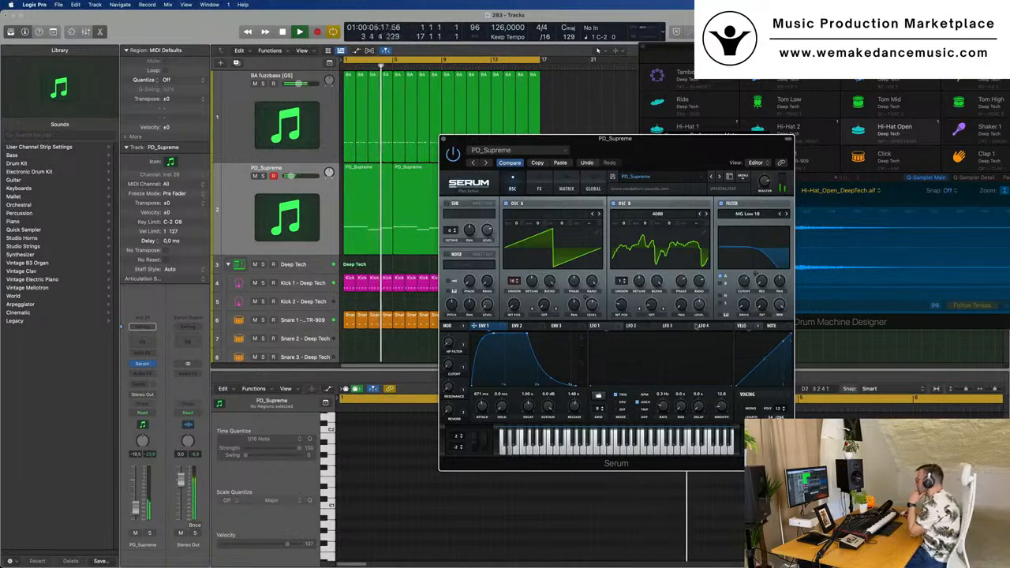
{"action": "mouse_move", "coordinate": [682, 305]}
{"action": "left_mouse_down"}
{"action": "mouse_move", "coordinate": [676, 342]}
{"action": "mouse_move", "coordinate": [682, 324]}
{"action": "mouse_move", "coordinate": [702, 334]}
{"action": "mouse_move", "coordinate": [703, 347]}
{"action": "mouse_move", "coordinate": [700, 312]}
{"action": "left_mouse_up"}
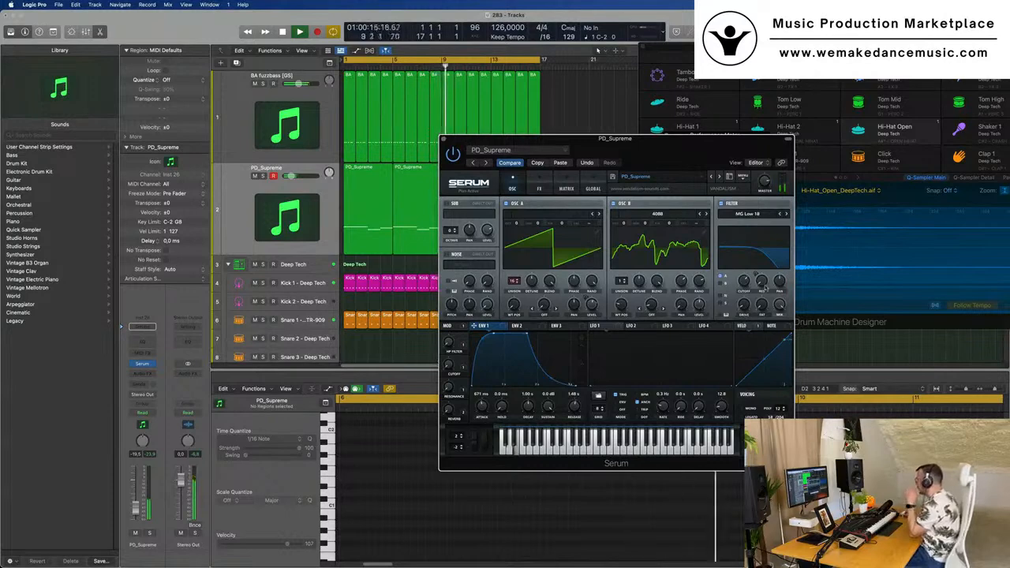
{"action": "left_click_drag", "start_coordinate": [755, 275], "coordinate": [746, 266]}
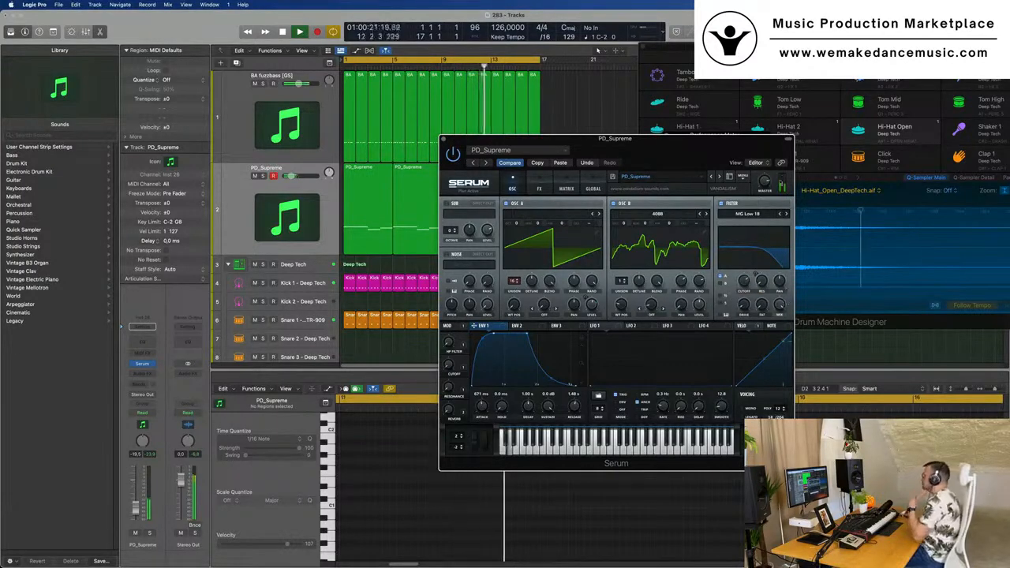
Close the pad's Serum window and duplicate the PD_Supreme track with its settings as an empty track below.
{"action": "left_click_drag", "start_coordinate": [639, 142], "coordinate": [617, 147]}
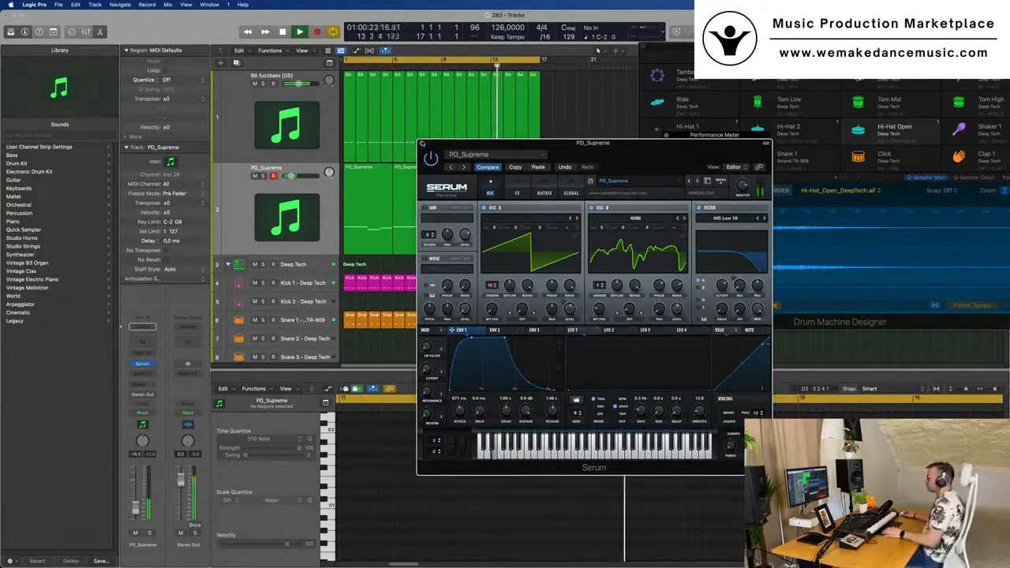
{"action": "left_click", "coordinate": [422, 144]}
{"action": "left_click", "coordinate": [238, 184]}
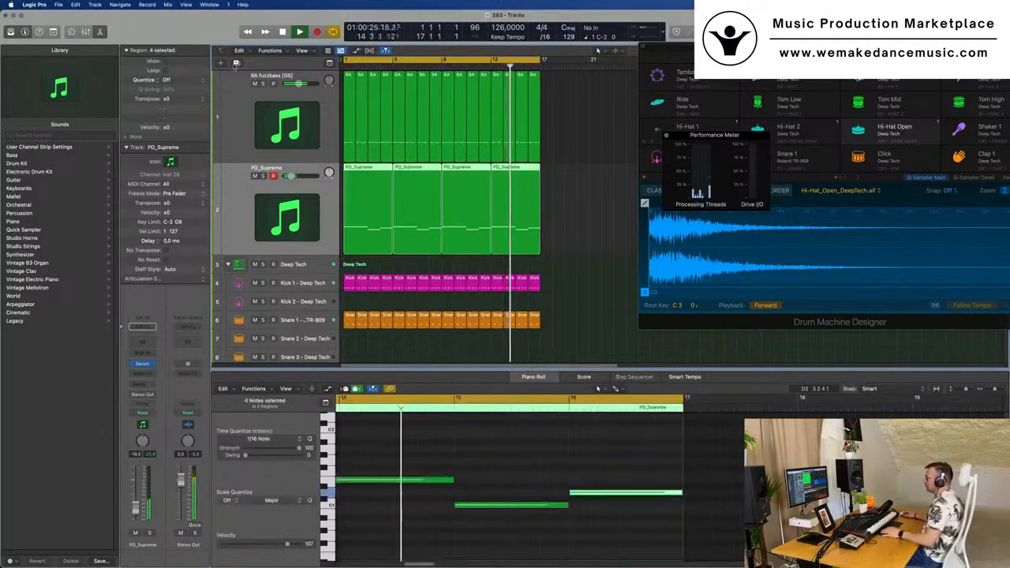
{"action": "left_click", "coordinate": [236, 63]}
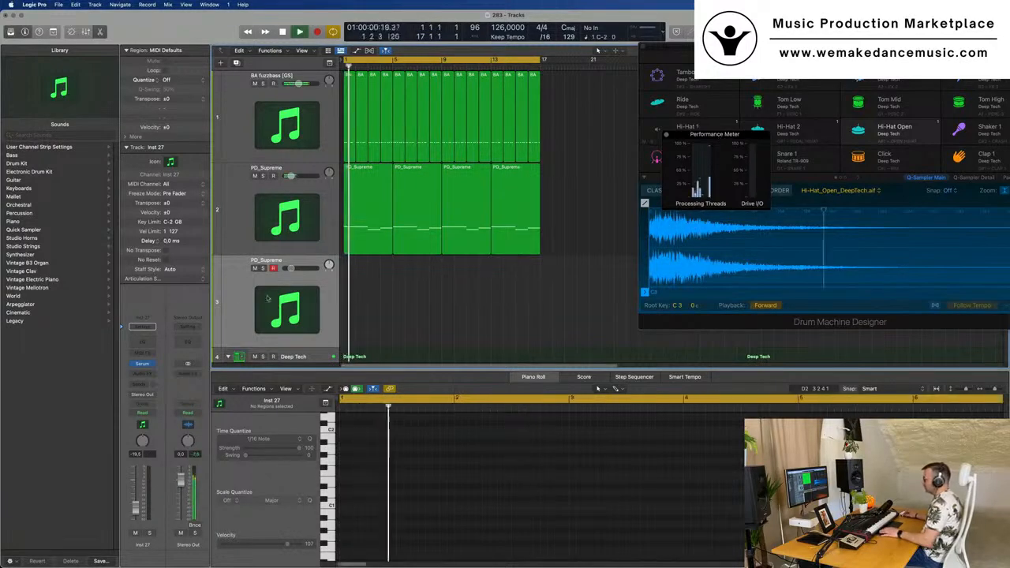
Open Serum on the duplicated track and load the Leads preset LD 8bitcycle [AF].
{"action": "left_click", "coordinate": [143, 364]}
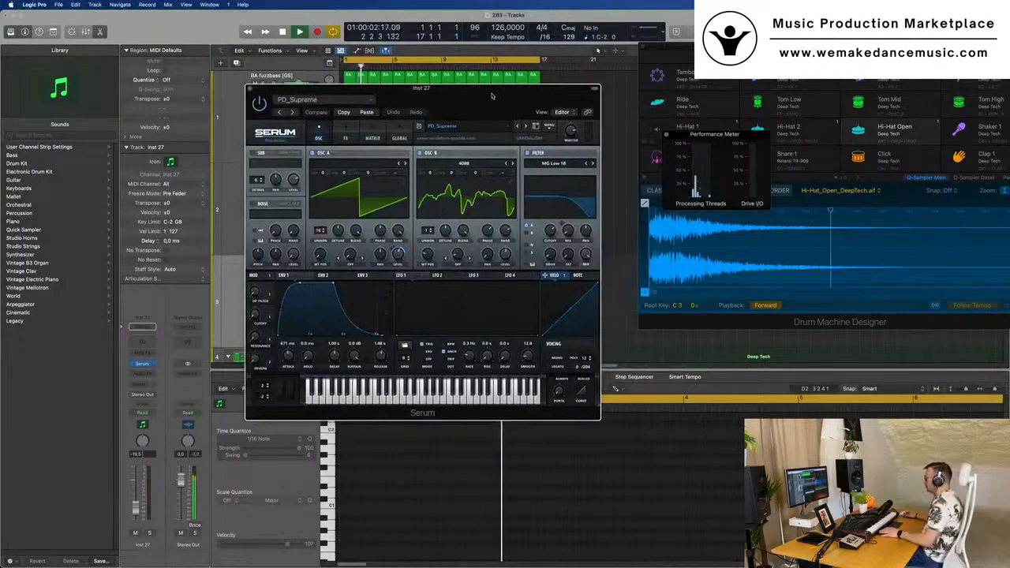
{"action": "left_click", "coordinate": [356, 102]}
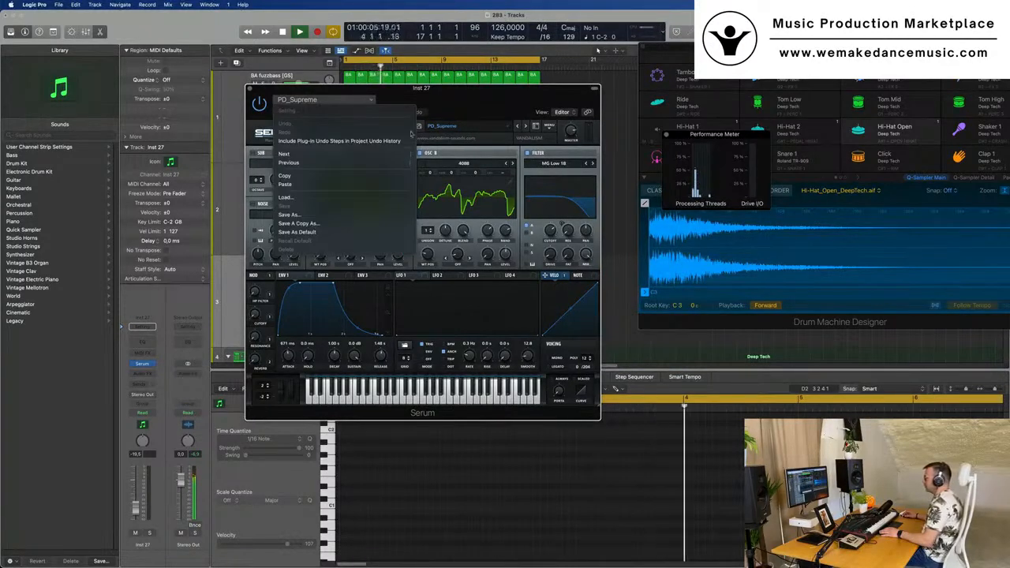
{"action": "left_click", "coordinate": [461, 98]}
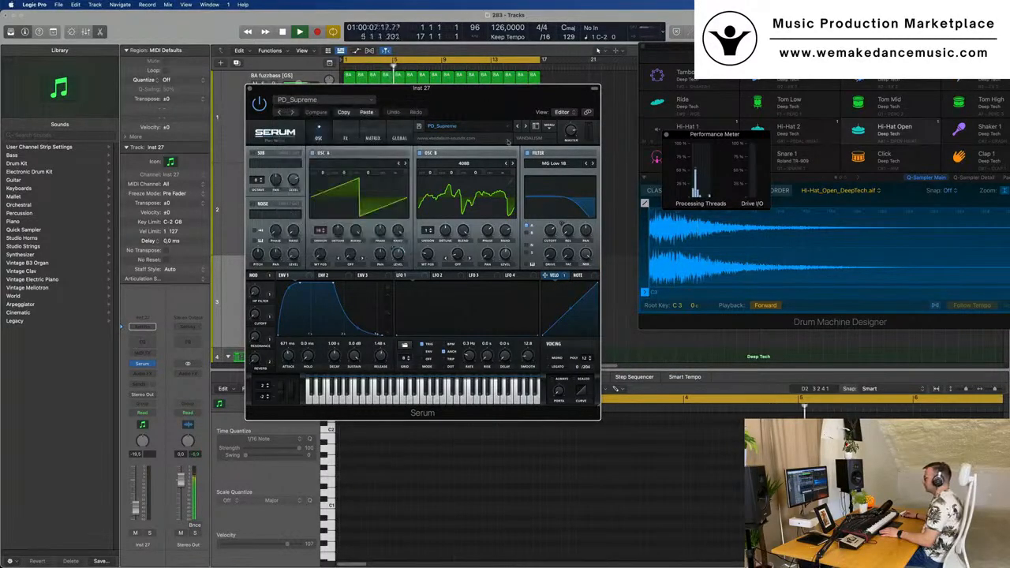
{"action": "left_click", "coordinate": [494, 126]}
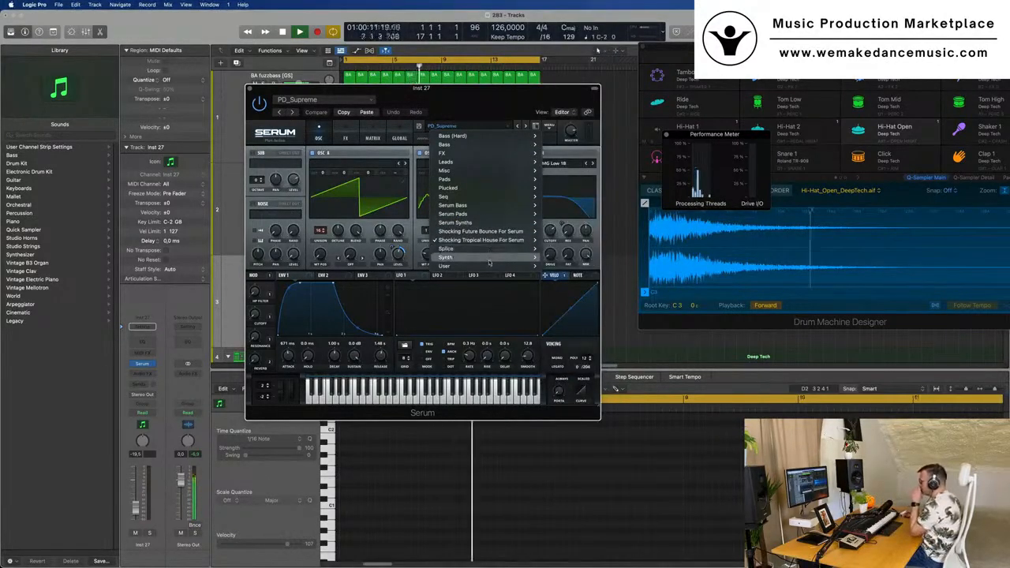
{"action": "mouse_move", "coordinate": [490, 260]}
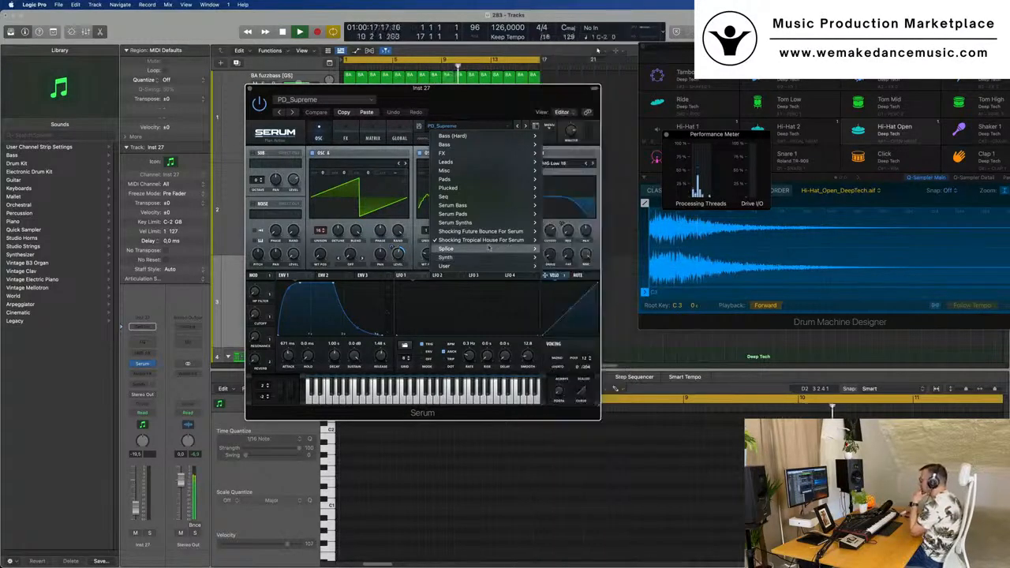
{"action": "mouse_move", "coordinate": [496, 195]}
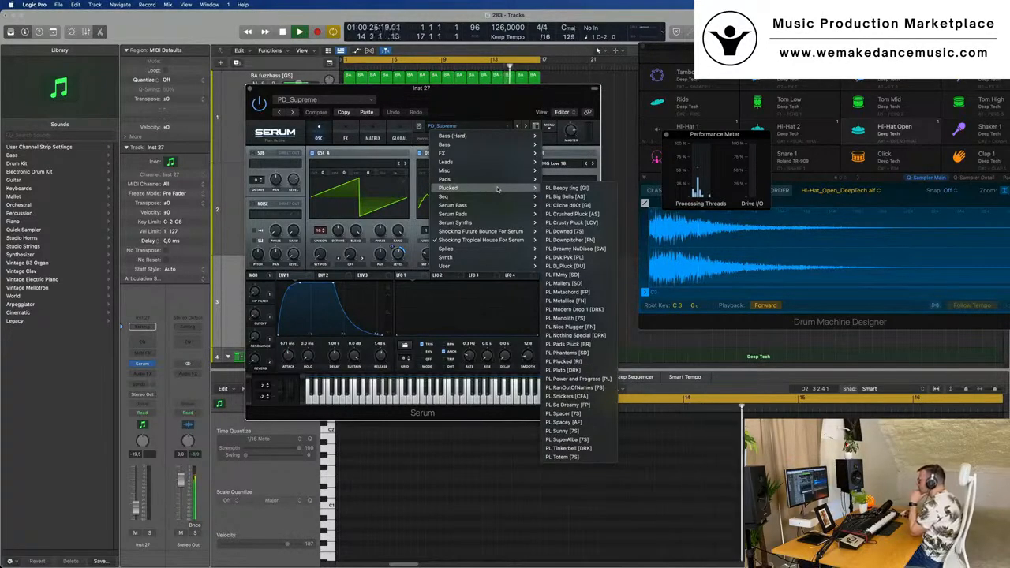
{"action": "mouse_move", "coordinate": [500, 162]}
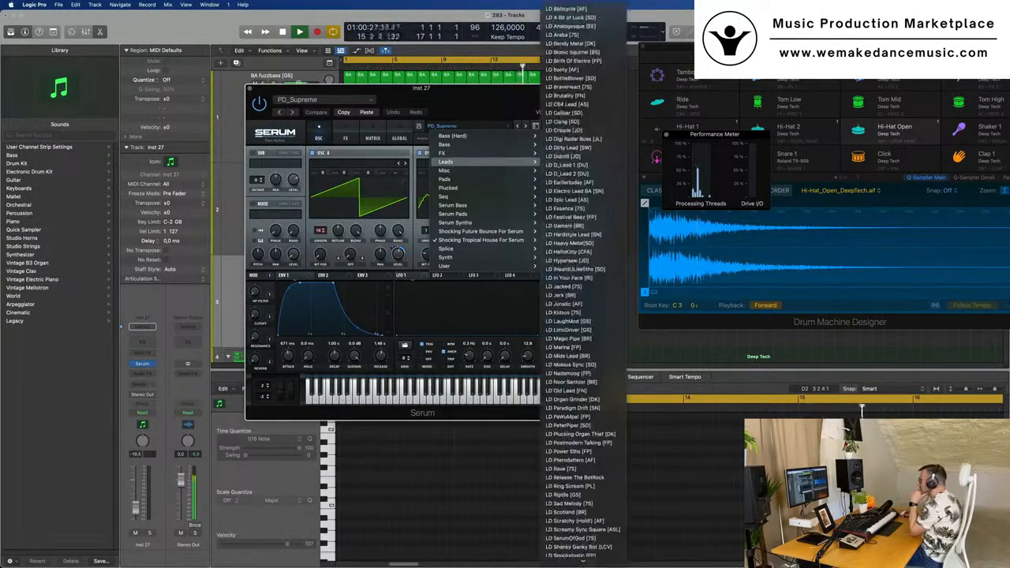
{"action": "left_click", "coordinate": [591, 10]}
{"action": "left_click_drag", "start_coordinate": [466, 102], "coordinate": [609, 80]}
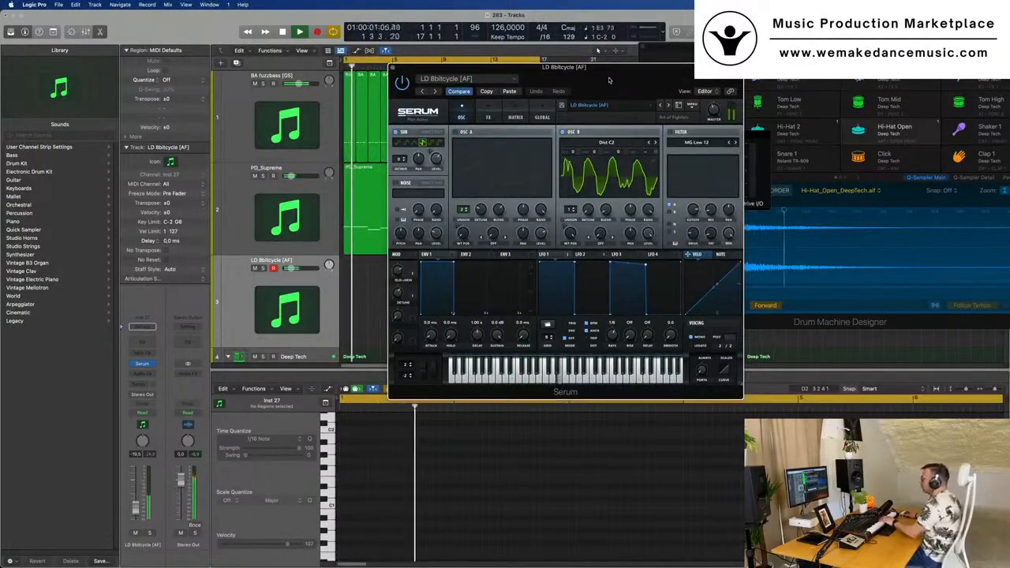
{"action": "left_click_drag", "start_coordinate": [609, 80], "coordinate": [627, 74]}
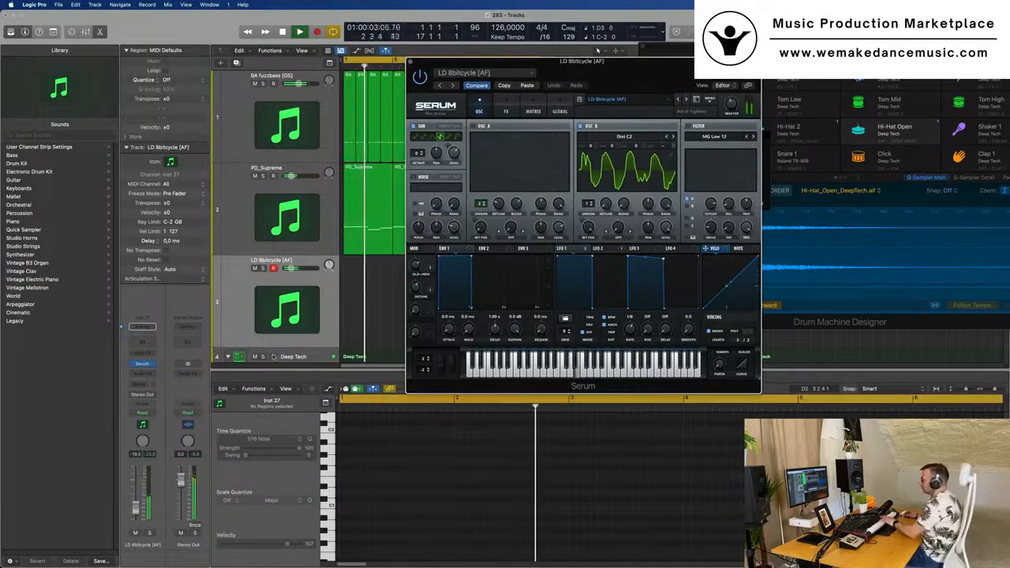
Add a send to Bus 5 on the lead track and insert a stereo SilverVerb on the resulting aux channel.
{"action": "left_click", "coordinate": [143, 384]}
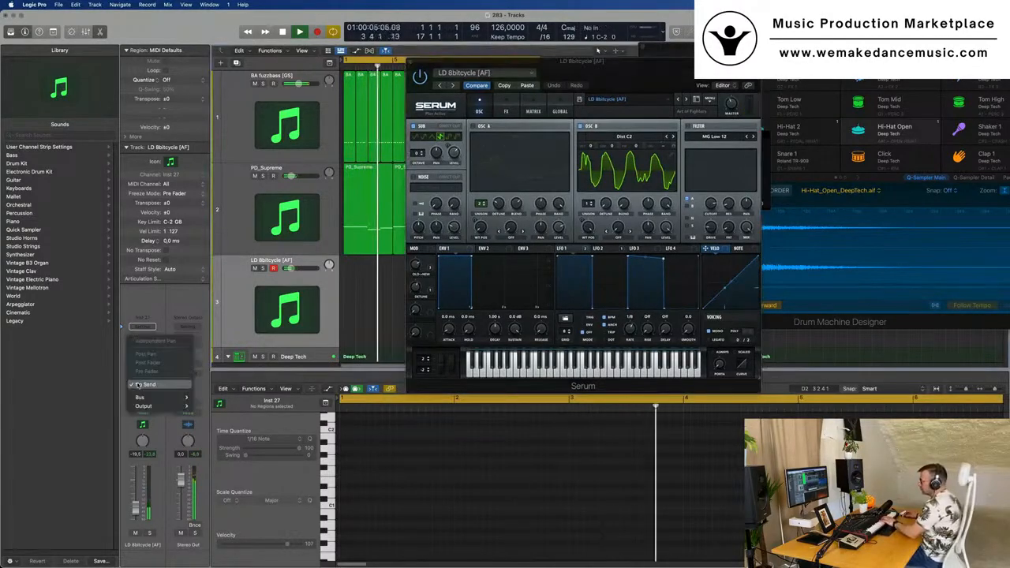
{"action": "mouse_move", "coordinate": [146, 397]}
{"action": "left_click", "coordinate": [207, 260]}
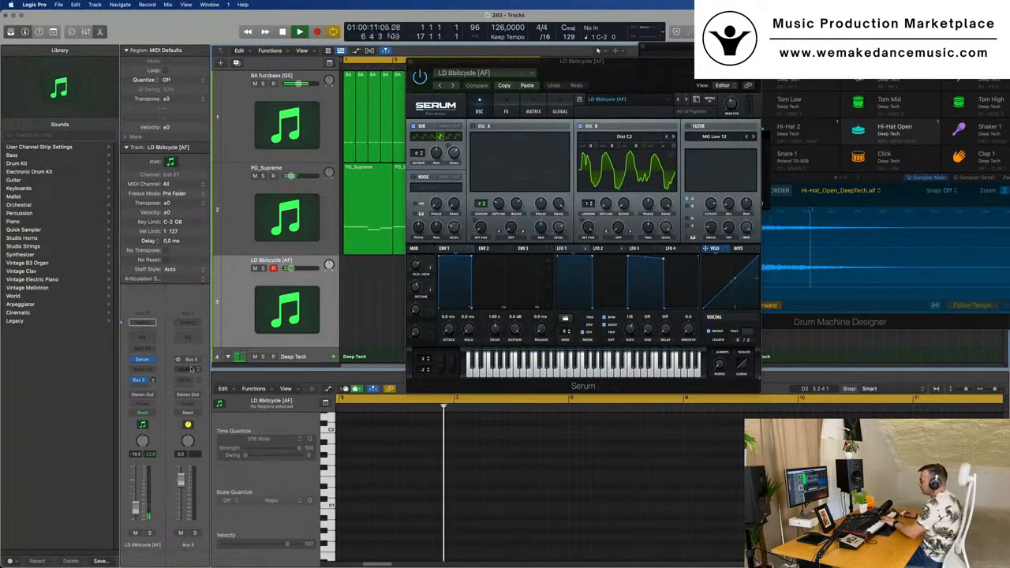
{"action": "left_click", "coordinate": [191, 368]}
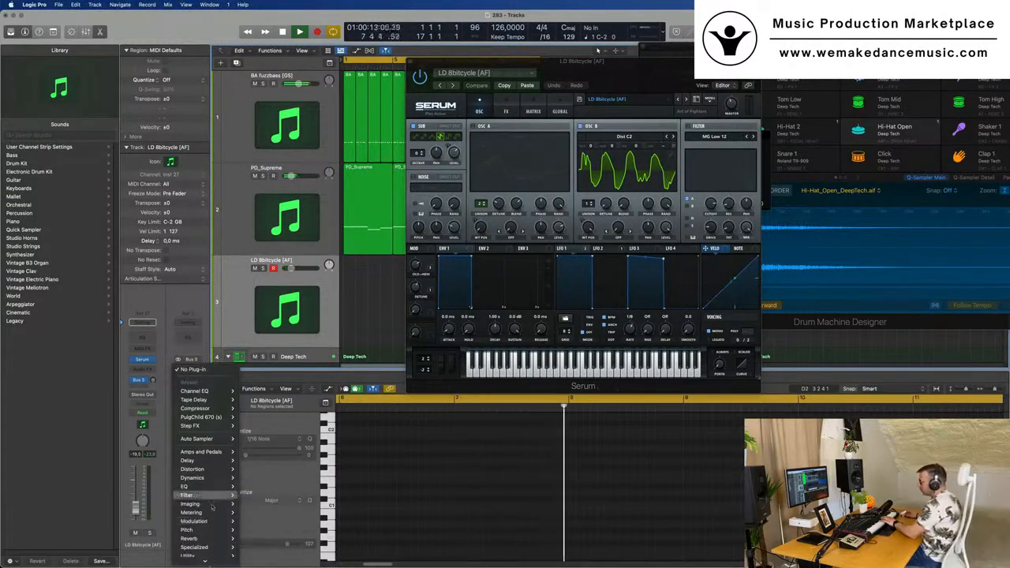
{"action": "mouse_move", "coordinate": [193, 539]}
{"action": "mouse_move", "coordinate": [277, 552]}
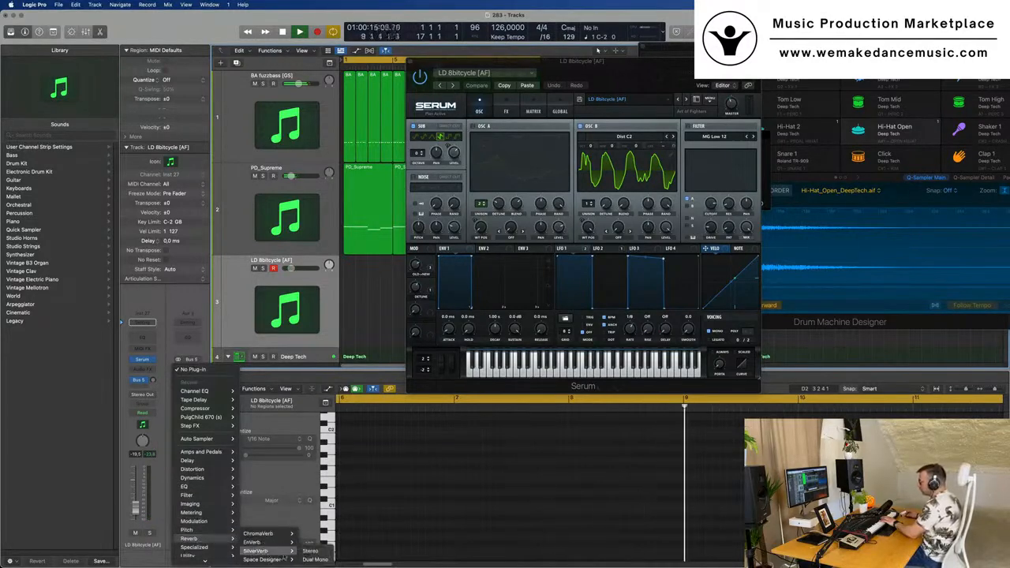
{"action": "left_click", "coordinate": [311, 551]}
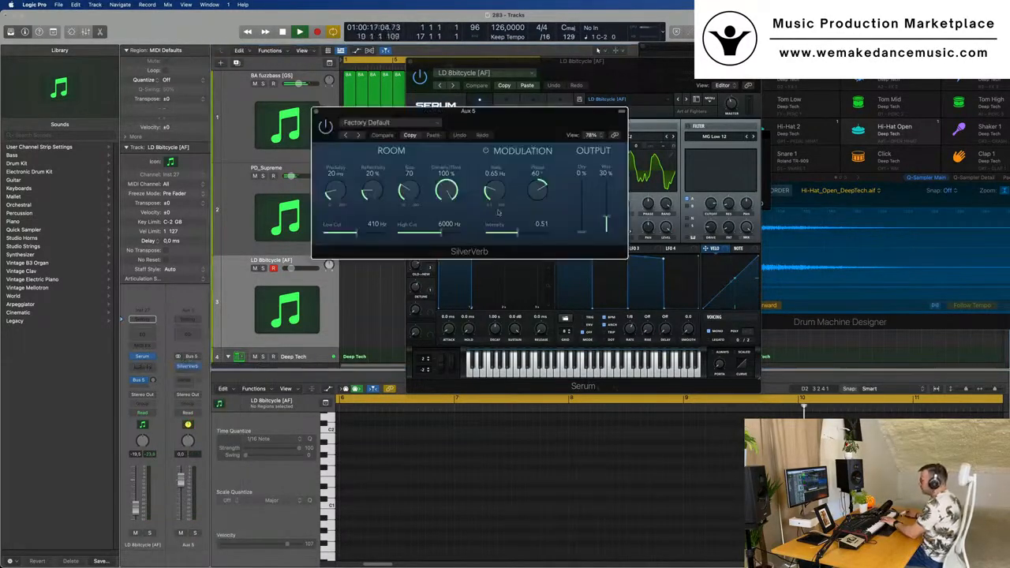
Load SilverVerb's grandiose preset with the wet output at 100% and raise the lead track's Bus 5 send level.
{"action": "left_click_drag", "start_coordinate": [550, 123], "coordinate": [517, 162]}
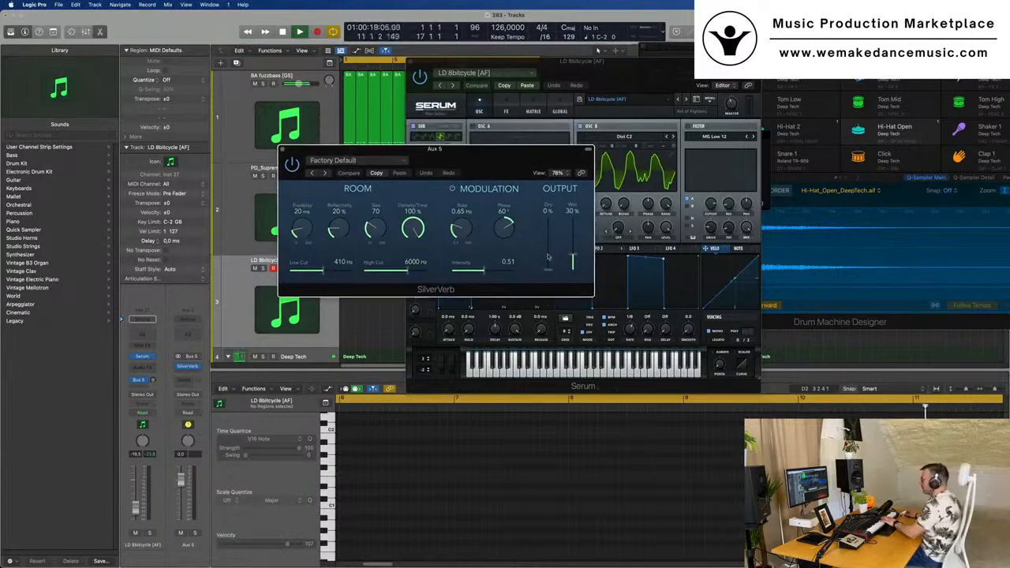
{"action": "left_click_drag", "start_coordinate": [574, 259], "coordinate": [574, 215]}
{"action": "left_click", "coordinate": [340, 160]}
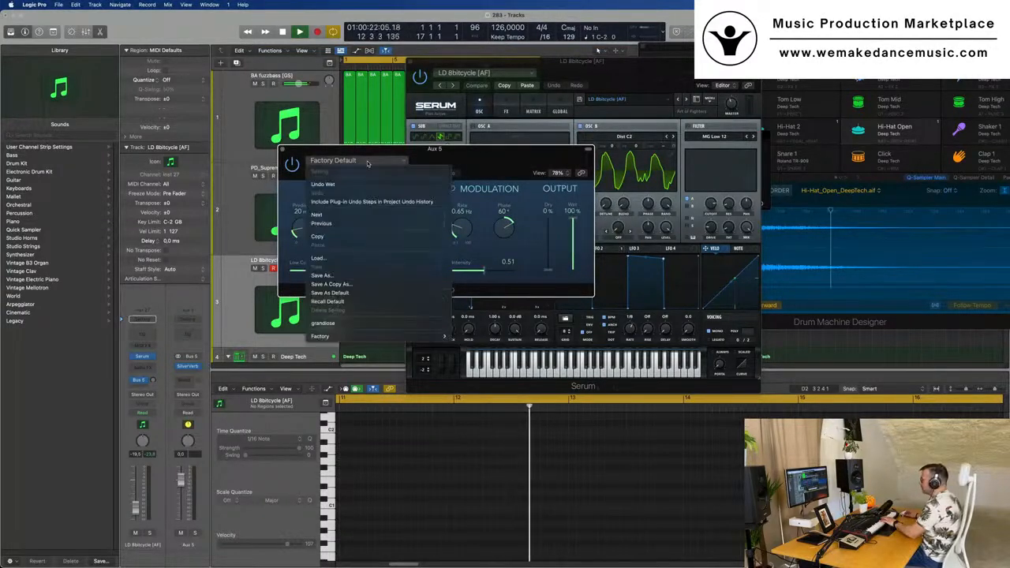
{"action": "left_click", "coordinate": [348, 323]}
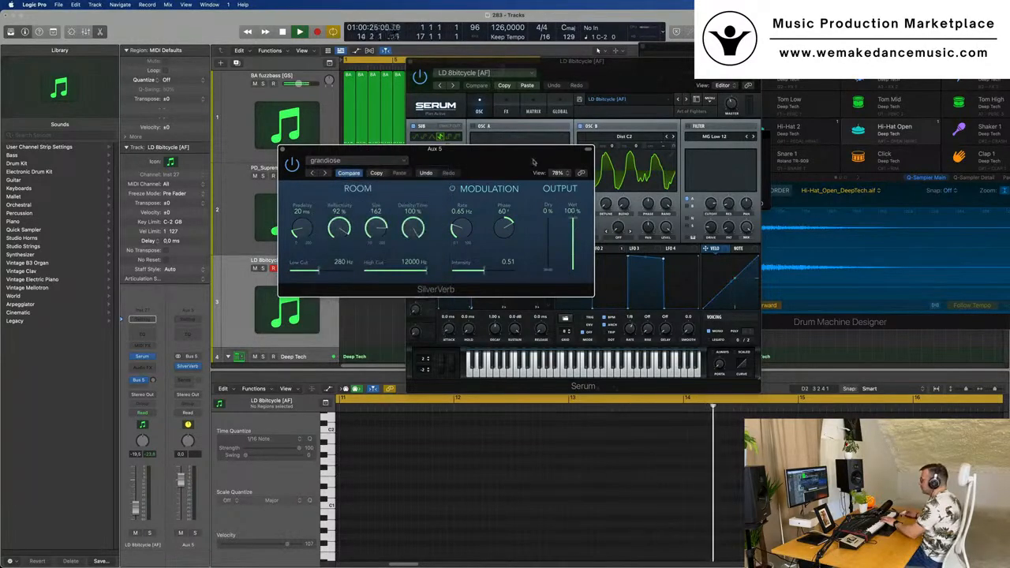
{"action": "left_click_drag", "start_coordinate": [526, 163], "coordinate": [634, 164]}
{"action": "left_click", "coordinate": [156, 379]}
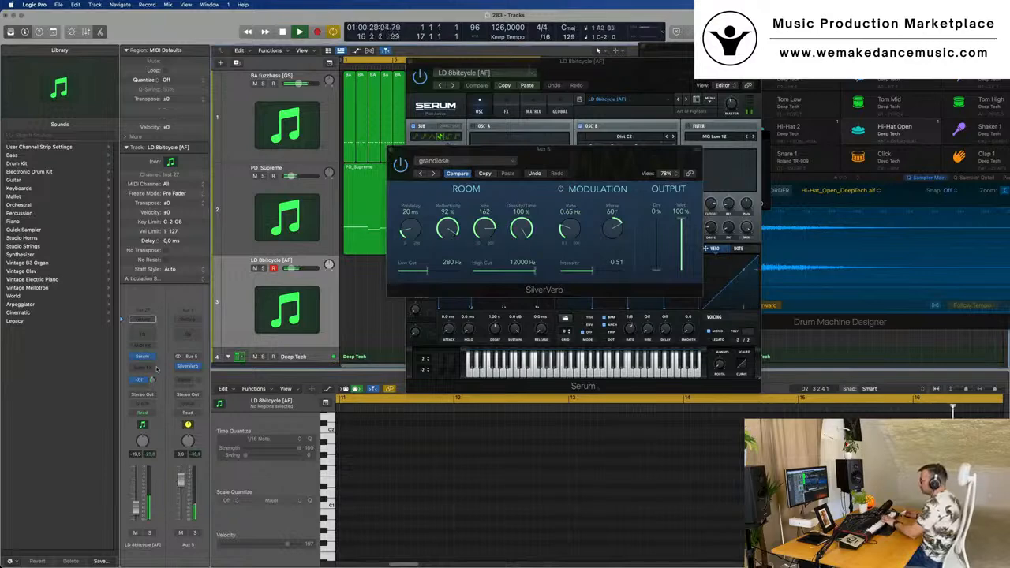
Step through Serum's lead presets to LD Analogesque [EE] and raise the lead track's volume to about -16 dB.
{"action": "left_click_drag", "start_coordinate": [668, 102], "coordinate": [572, 140]}
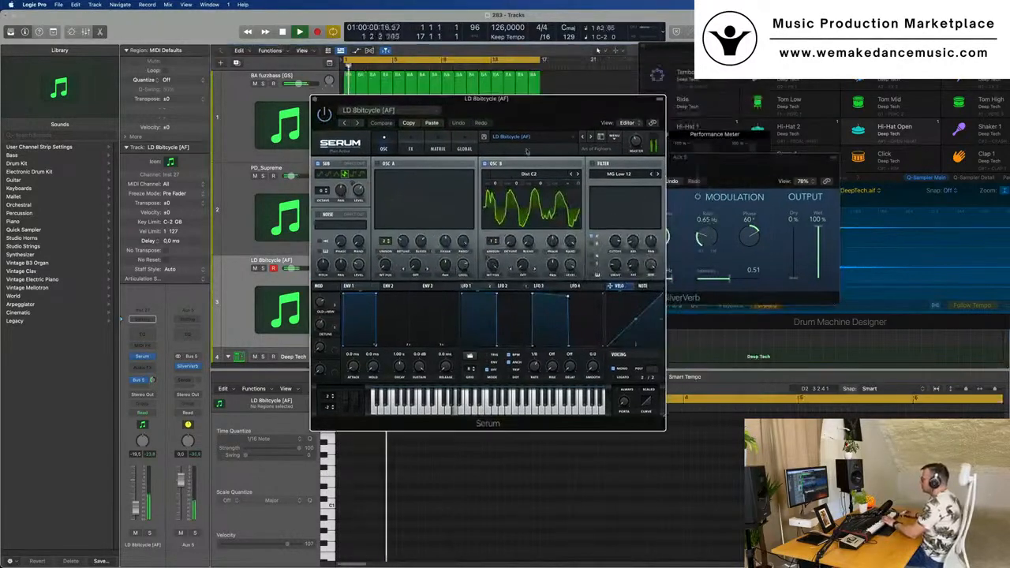
{"action": "left_click", "coordinate": [590, 138]}
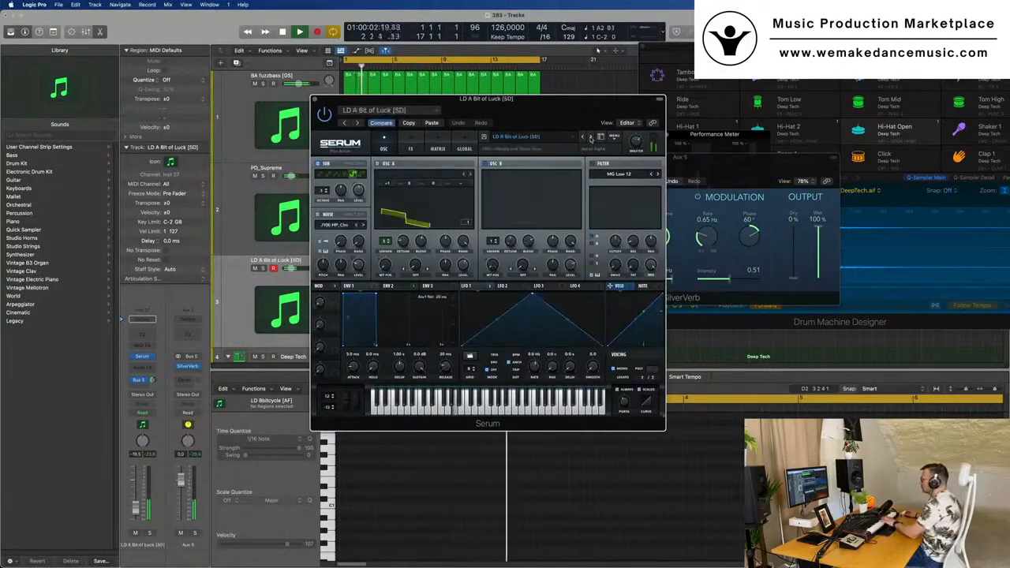
{"action": "left_click", "coordinate": [136, 501]}
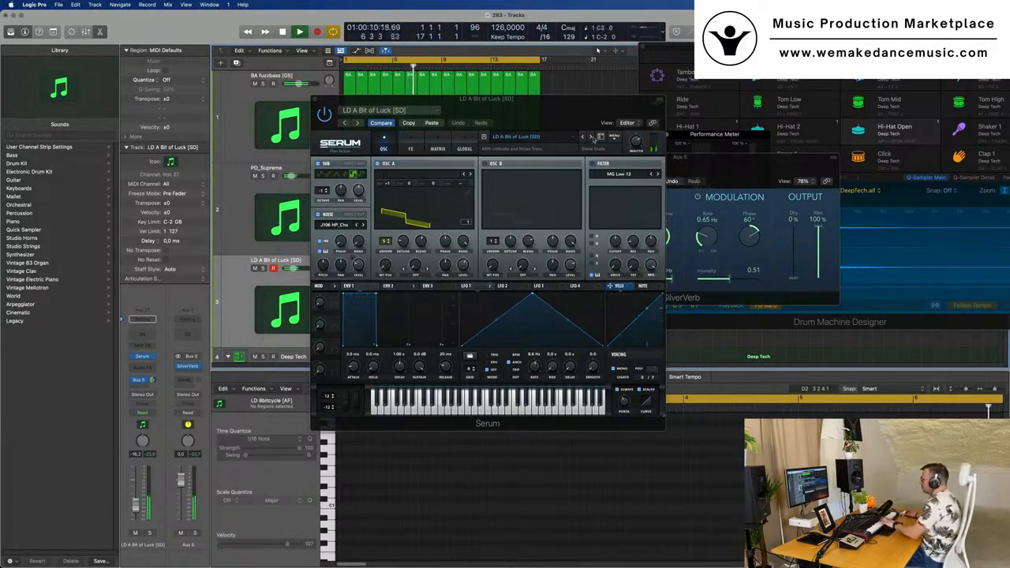
{"action": "left_click", "coordinate": [592, 137]}
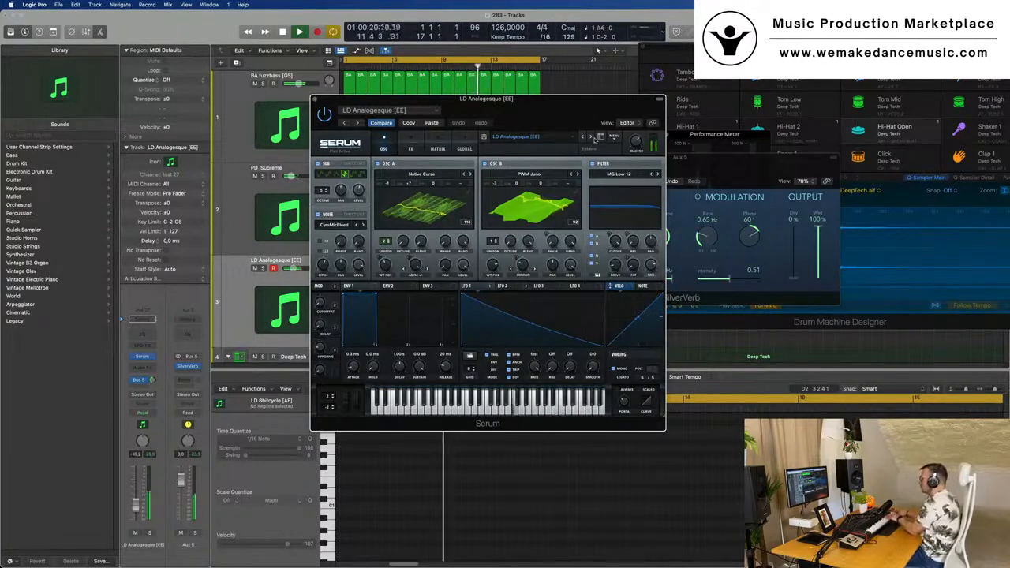
Step through Serum's lead presets to LD C64 Lead [AS] and set the lead track's volume to -16.4 dB.
{"action": "left_click_drag", "start_coordinate": [545, 99], "coordinate": [629, 107]}
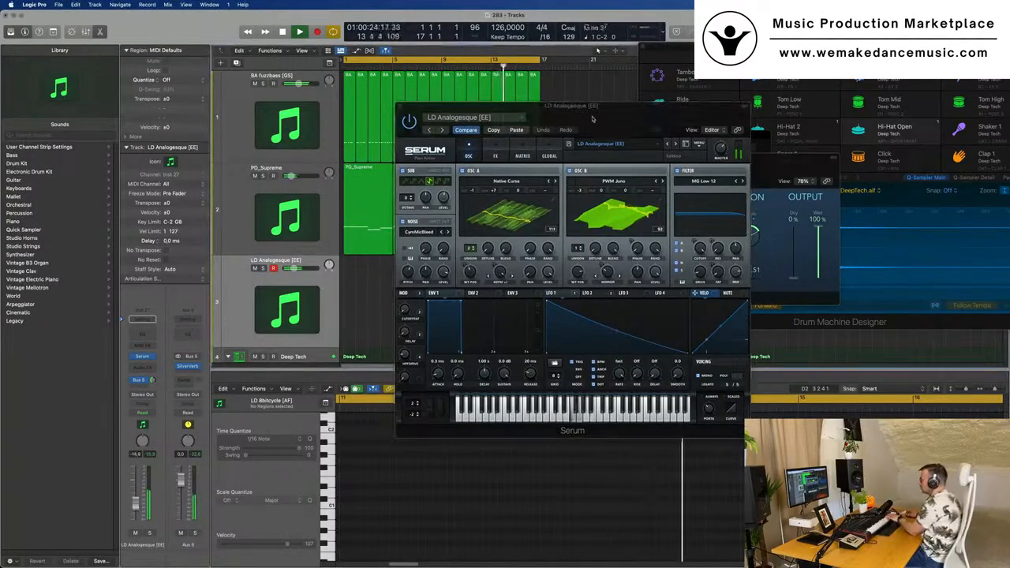
{"action": "left_click", "coordinate": [676, 146]}
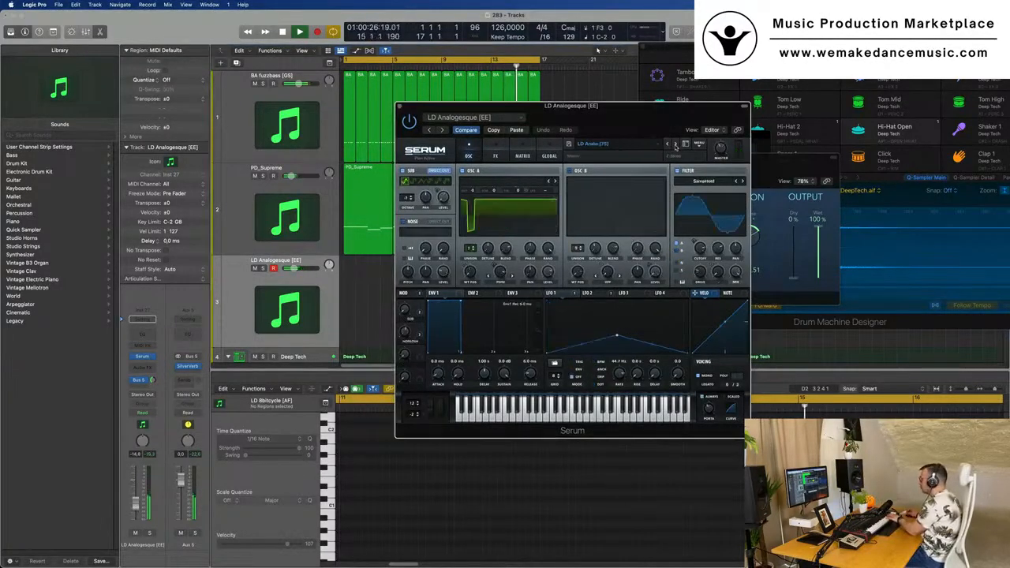
{"action": "left_click", "coordinate": [676, 146]}
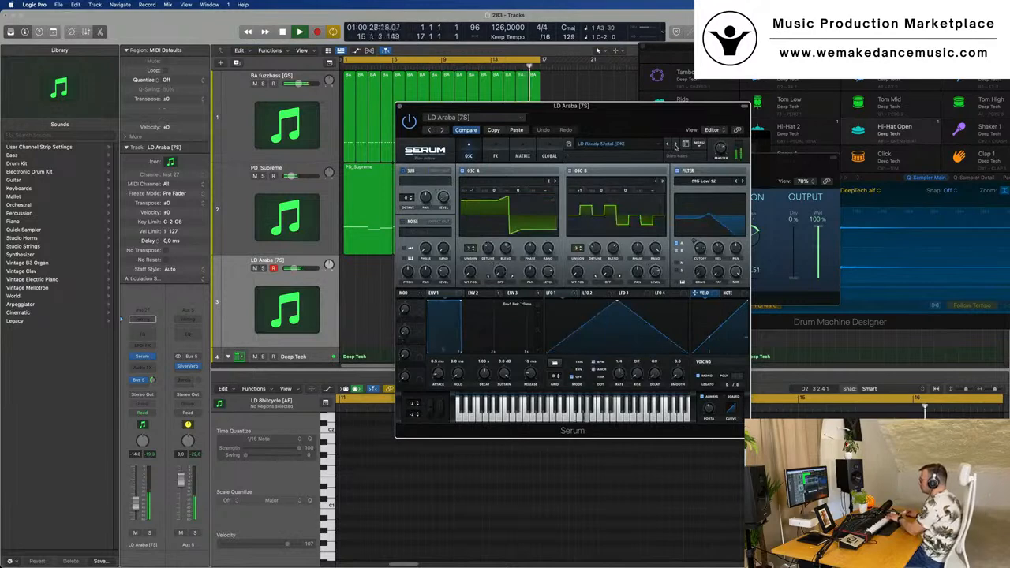
{"action": "left_click", "coordinate": [676, 146]}
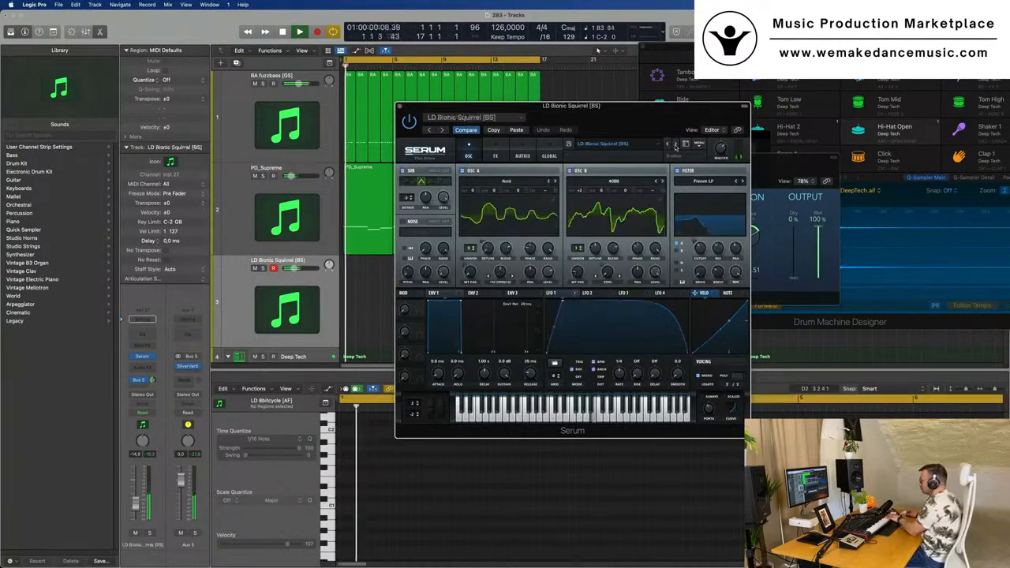
{"action": "left_click", "coordinate": [676, 146]}
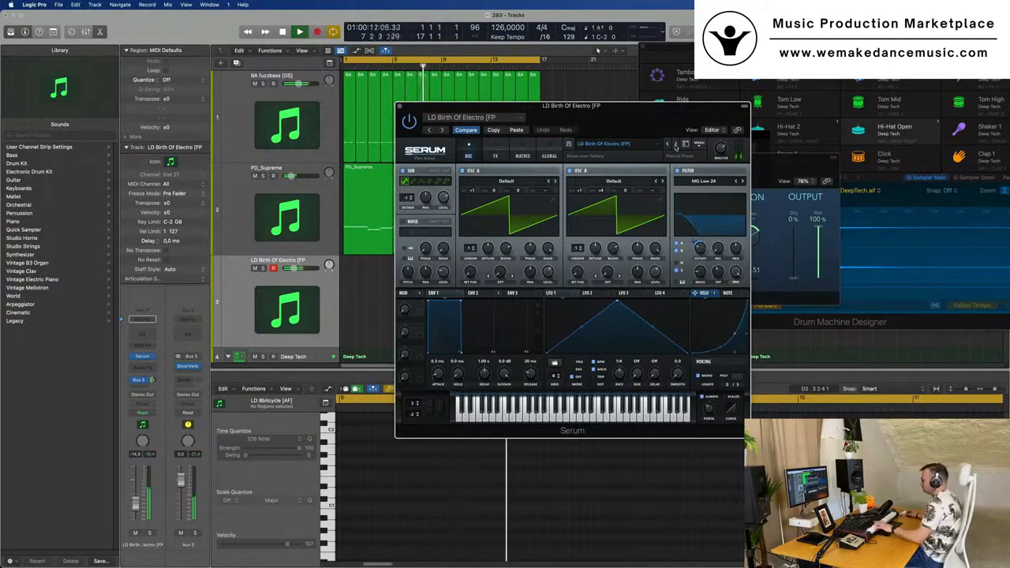
{"action": "left_click", "coordinate": [676, 146]}
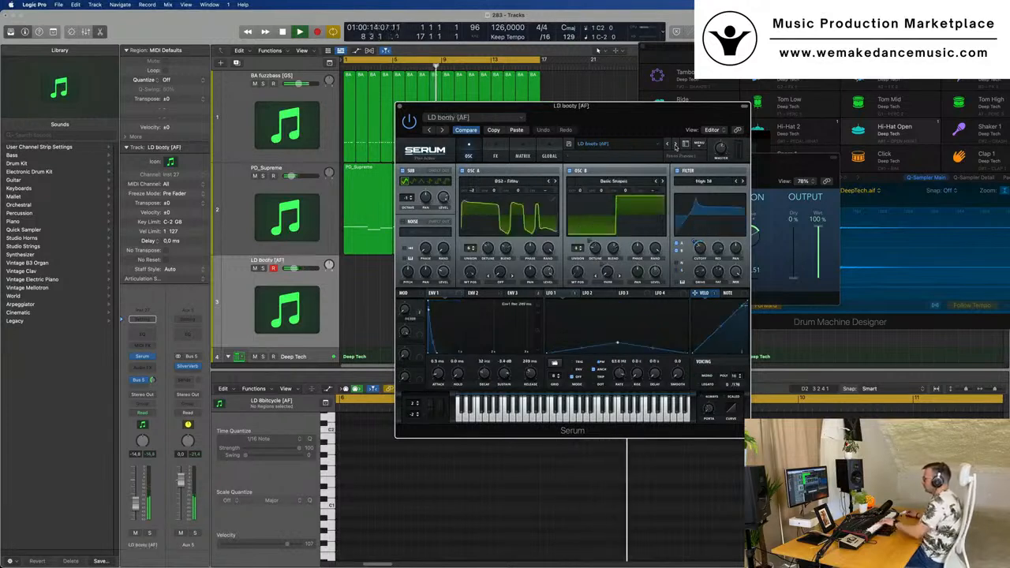
{"action": "left_click", "coordinate": [676, 146]}
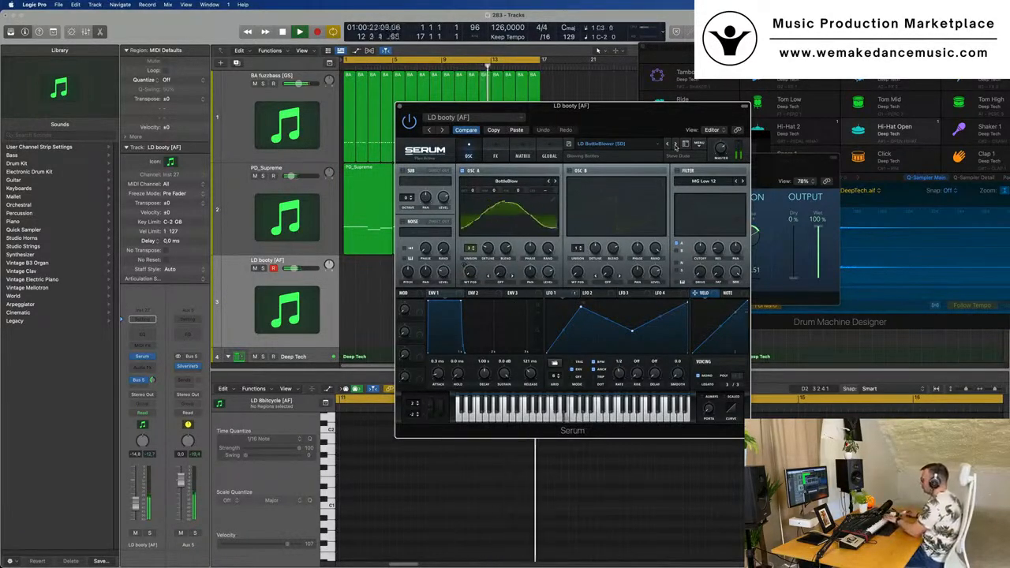
{"action": "left_click", "coordinate": [675, 145]}
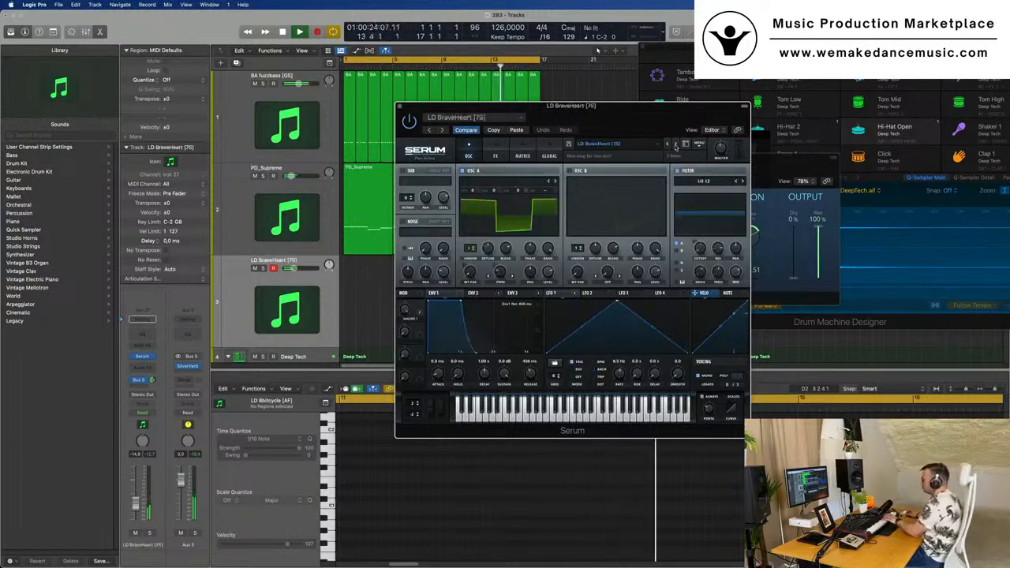
{"action": "left_click", "coordinate": [675, 144]}
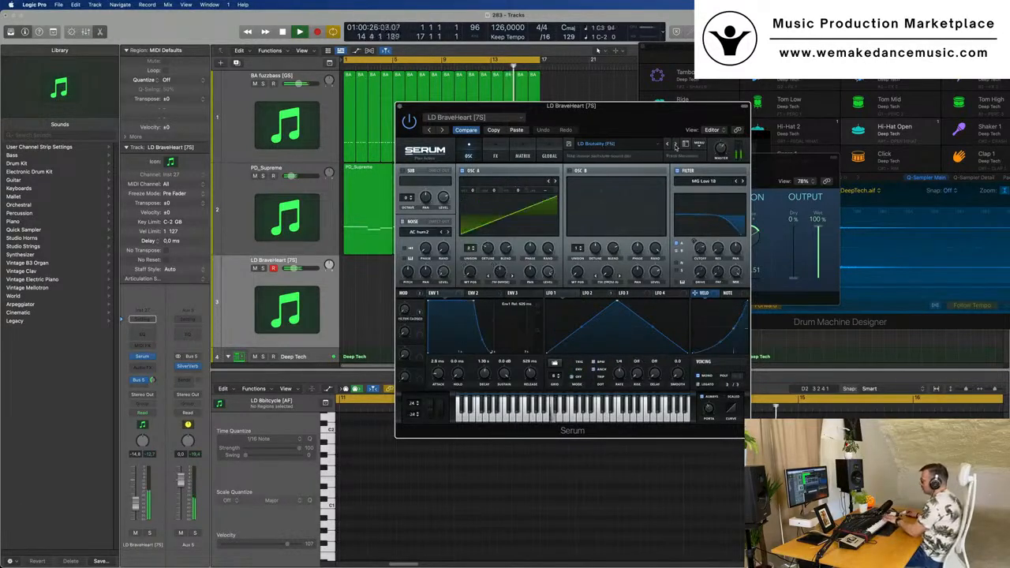
{"action": "left_click", "coordinate": [676, 145]}
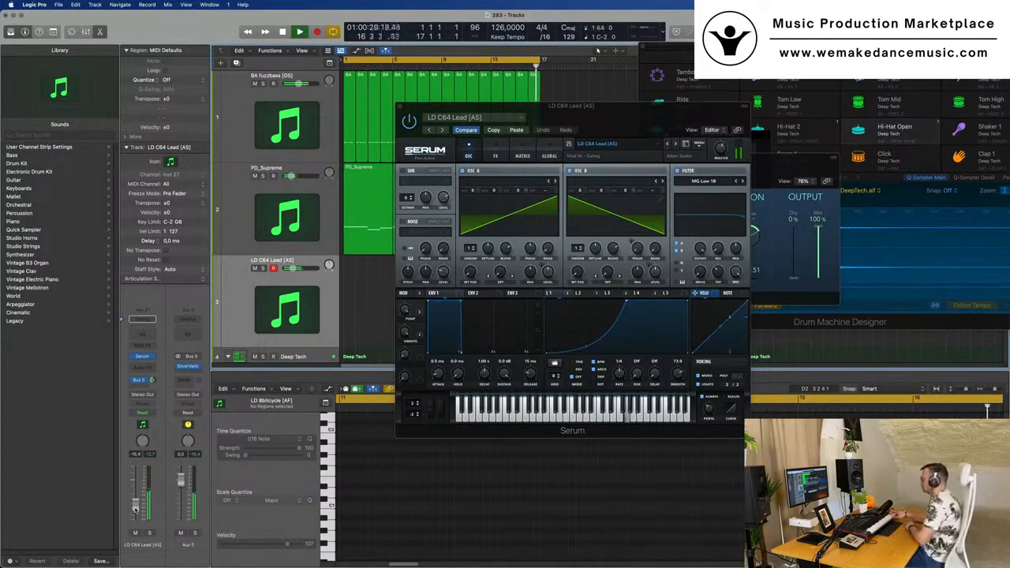
Record a short MIDI melody on the LD C64 Lead track over the loop, then restart playback.
{"action": "key", "text": "r"}
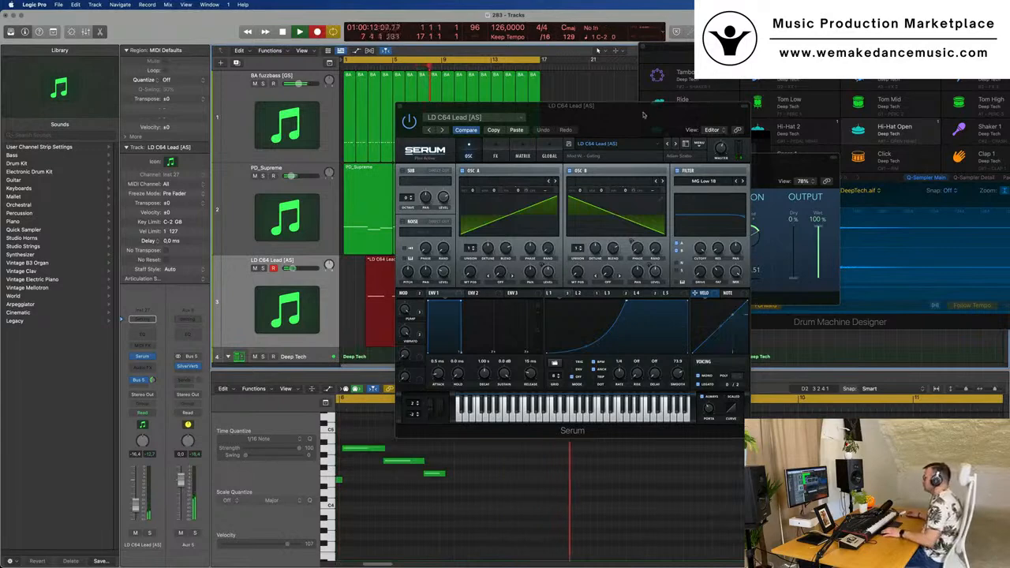
{"action": "left_click_drag", "start_coordinate": [643, 115], "coordinate": [944, 123]}
{"action": "key", "text": "space"}
{"action": "key", "text": "space"}
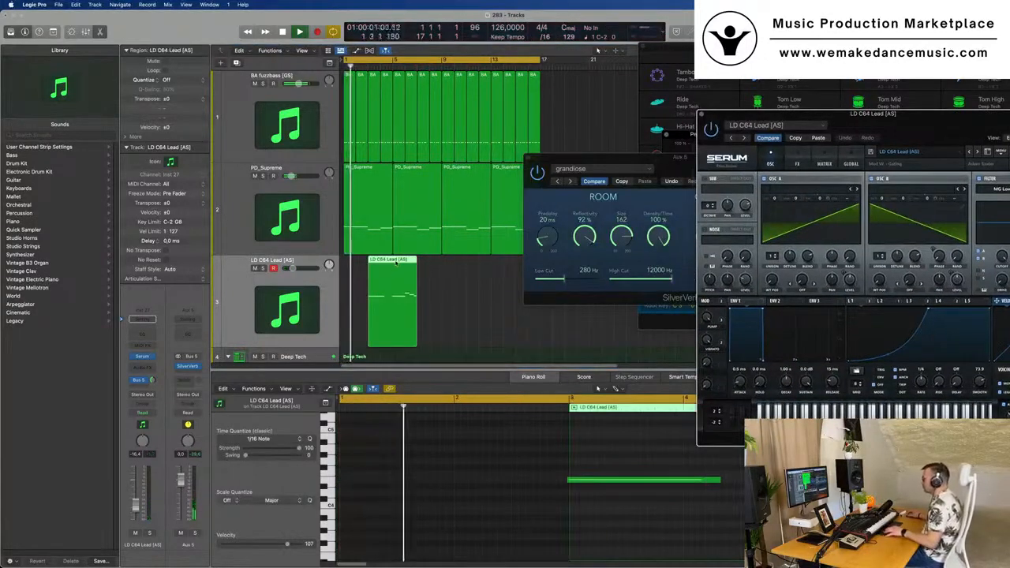
Split the recorded lead region at bar 5, splitting crossing notes, delete the first part and move the remaining region to bar 1.
{"action": "key", "text": "super+t"}
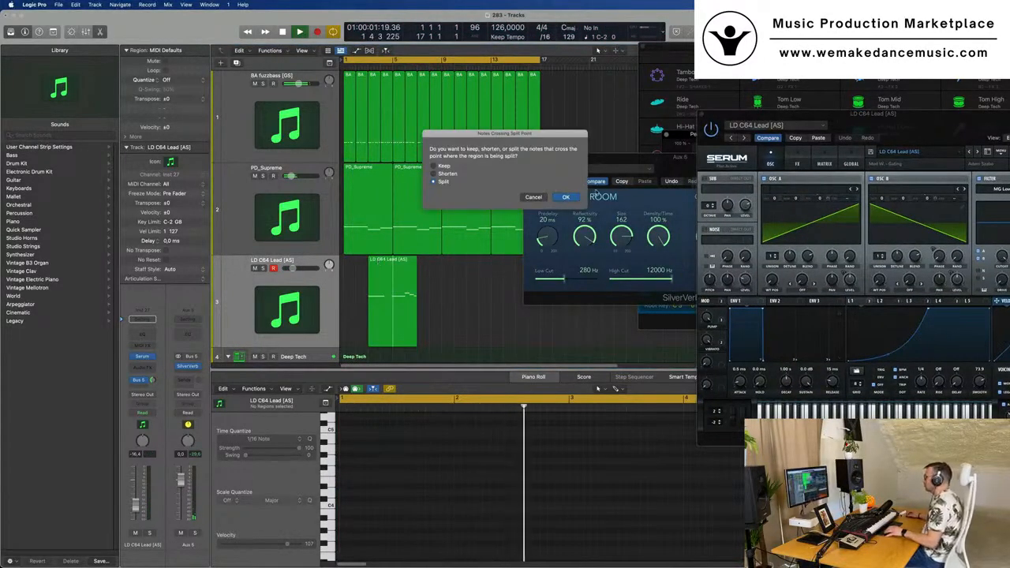
{"action": "left_click", "coordinate": [566, 197]}
{"action": "left_click", "coordinate": [375, 267]}
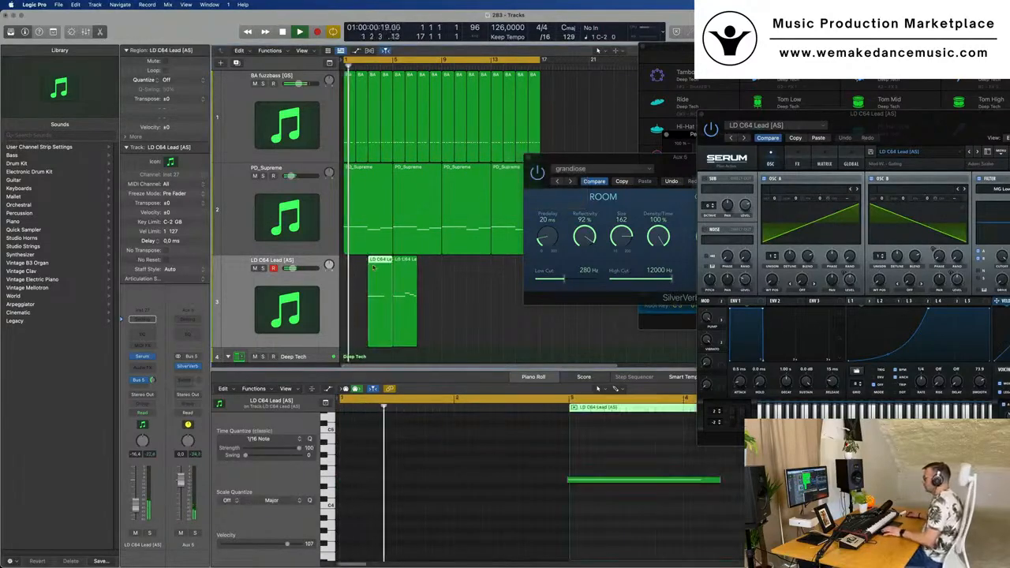
{"action": "key", "text": "Delete"}
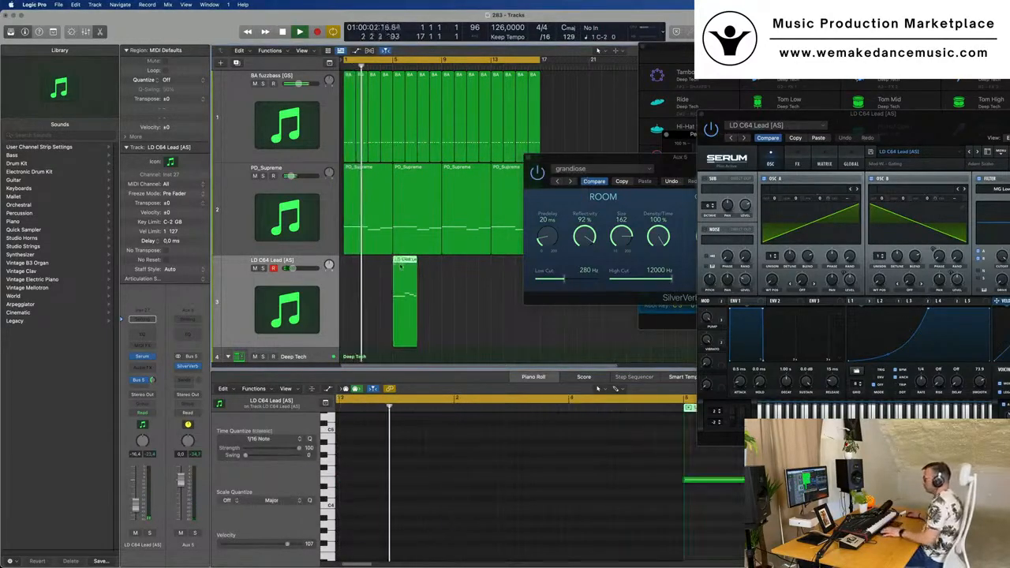
{"action": "left_click_drag", "start_coordinate": [329, 265], "coordinate": [330, 266]}
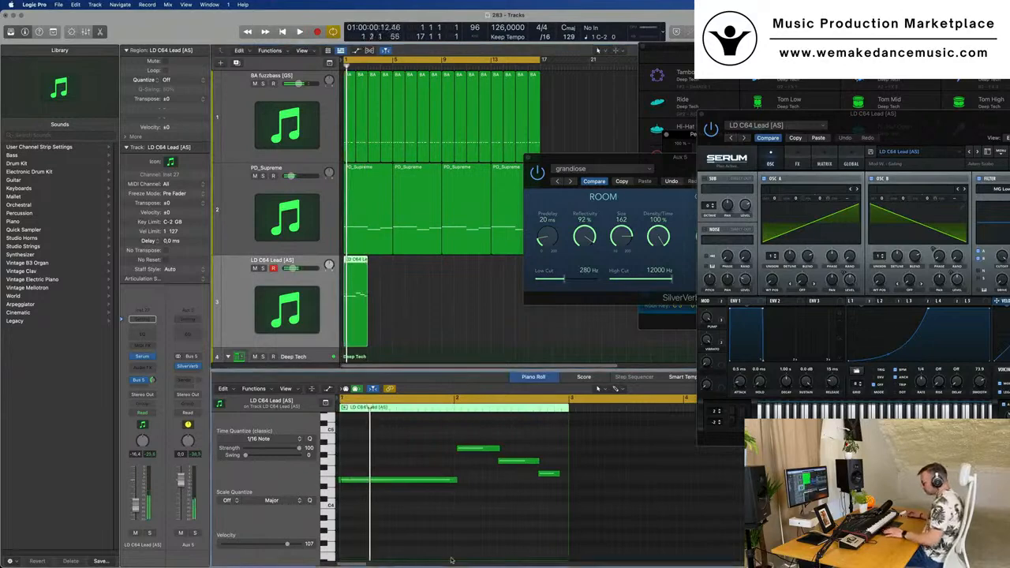
Quantize all notes in the lead region to 1/16 and play them back.
{"action": "key", "text": "space"}
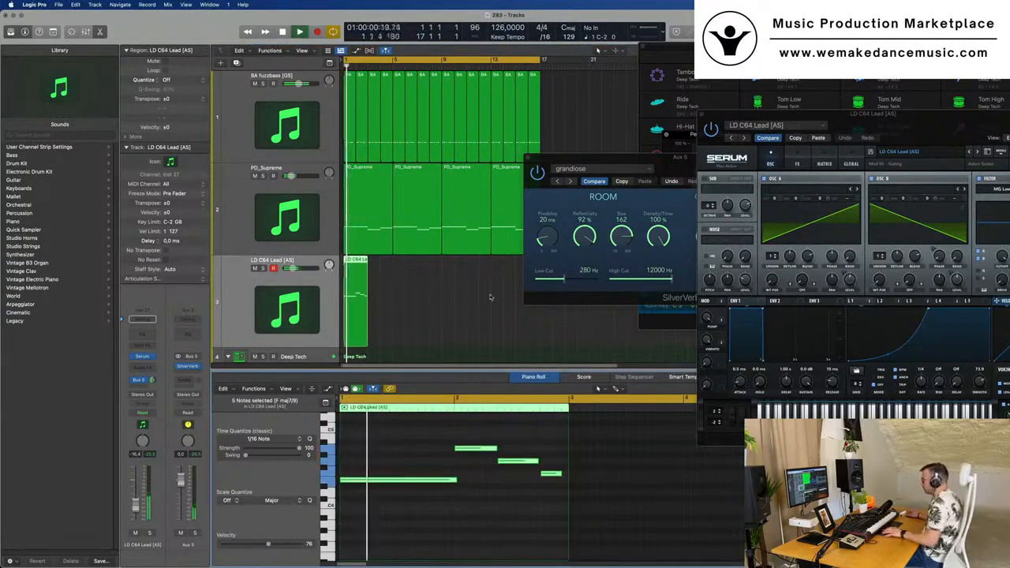
{"action": "left_click", "coordinate": [395, 471]}
{"action": "key", "text": "space"}
{"action": "key", "text": "space"}
Delete the stray short note at the lead region's start and nudge the long note back onto bar 1.
{"action": "left_click", "coordinate": [404, 300], "text": "ctrl+alt"}
{"action": "left_click", "coordinate": [401, 480]}
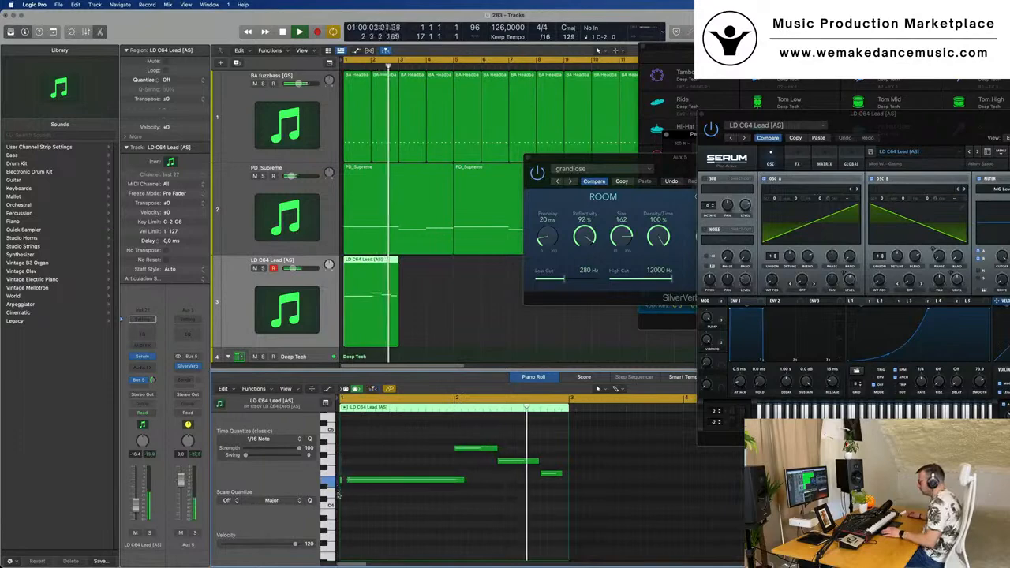
{"action": "left_click", "coordinate": [375, 481]}
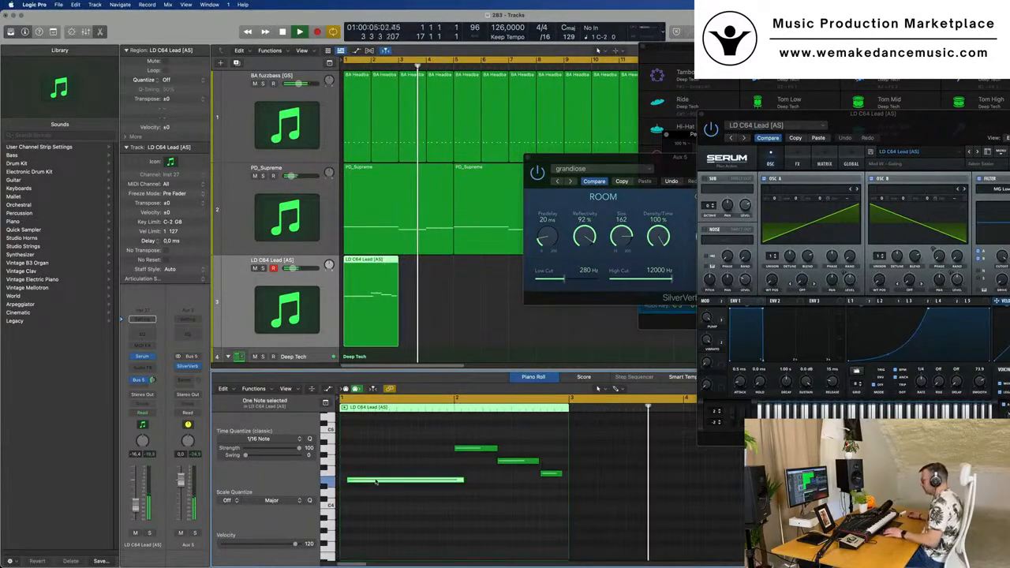
{"action": "key", "text": "alt+Left"}
{"action": "key", "text": "Return"}
{"action": "scroll", "coordinate": [375, 481], "scroll_direction": "down", "scroll_amount": 5}
Set the lead track's volume to about -16.5 dB and duplicate the two-bar lead region to bar 3.
{"action": "key", "text": "space"}
{"action": "left_click_drag", "start_coordinate": [778, 113], "coordinate": [598, 84]}
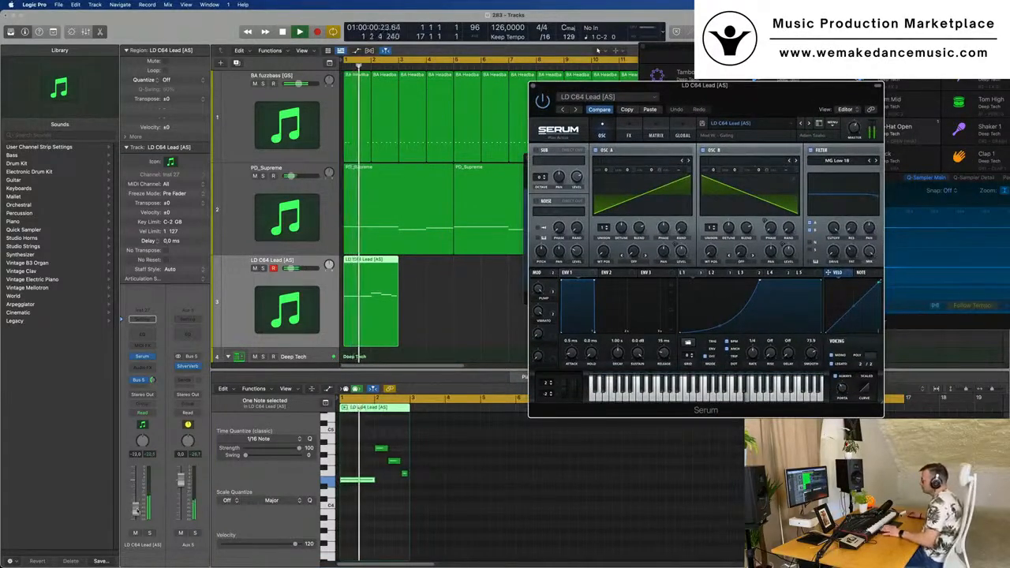
{"action": "left_click_drag", "start_coordinate": [748, 89], "coordinate": [758, 113]}
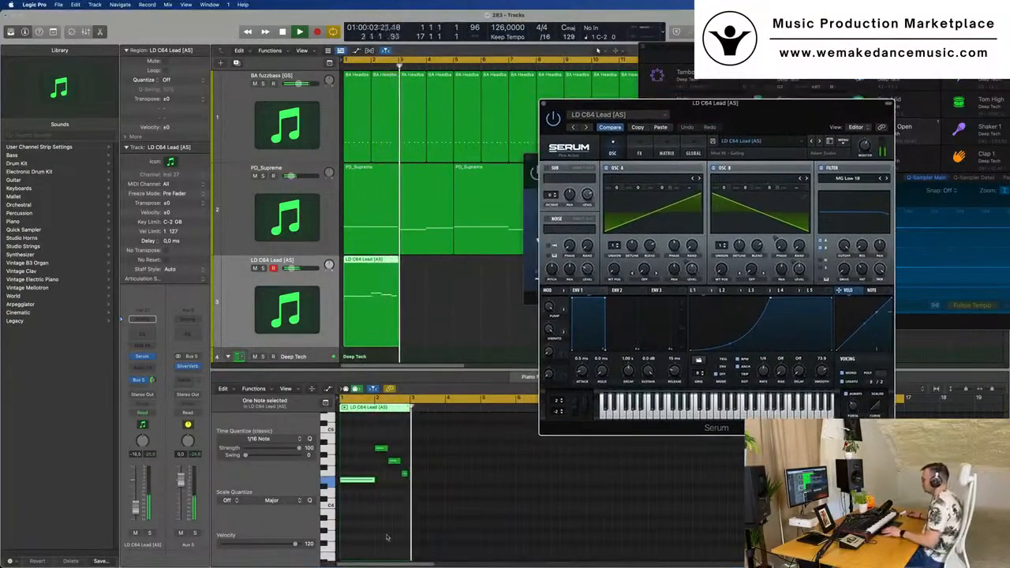
{"action": "left_click", "coordinate": [399, 499], "text": "ctrl+alt"}
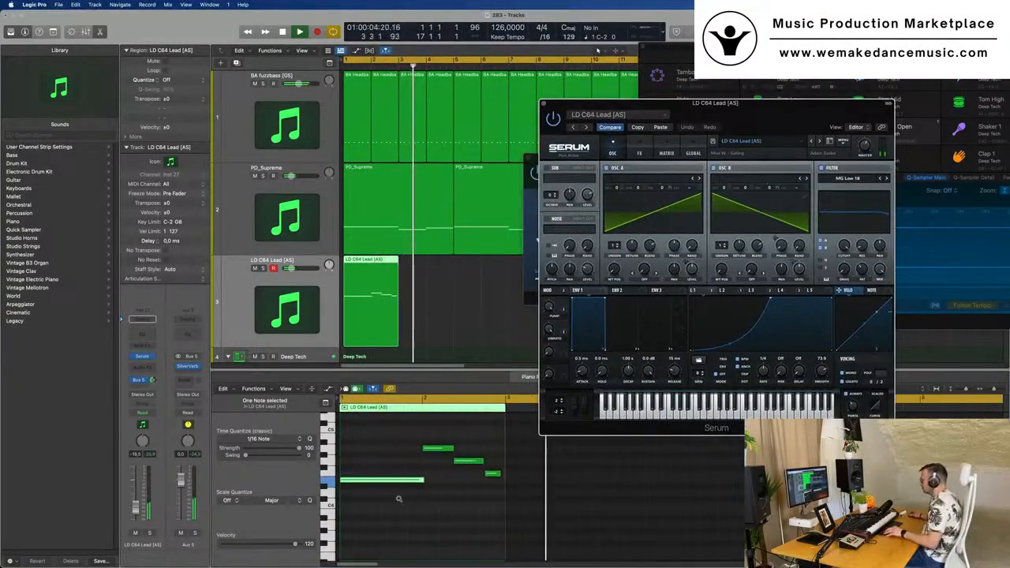
{"action": "left_click", "coordinate": [472, 464]}
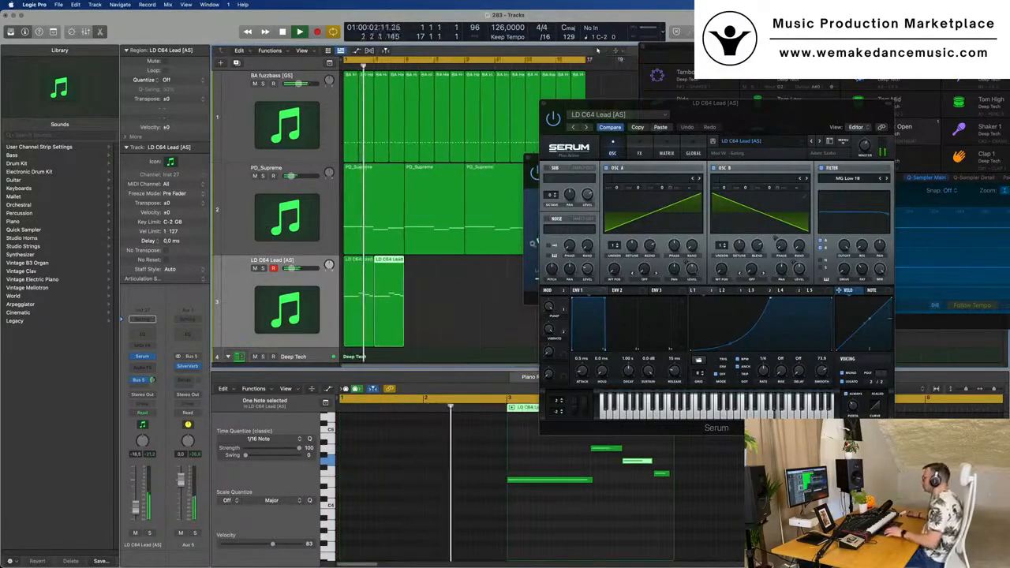
Select both lead regions and repeat them three times to fill the 16-bar loop.
{"action": "left_click_drag", "start_coordinate": [799, 103], "coordinate": [729, 144]}
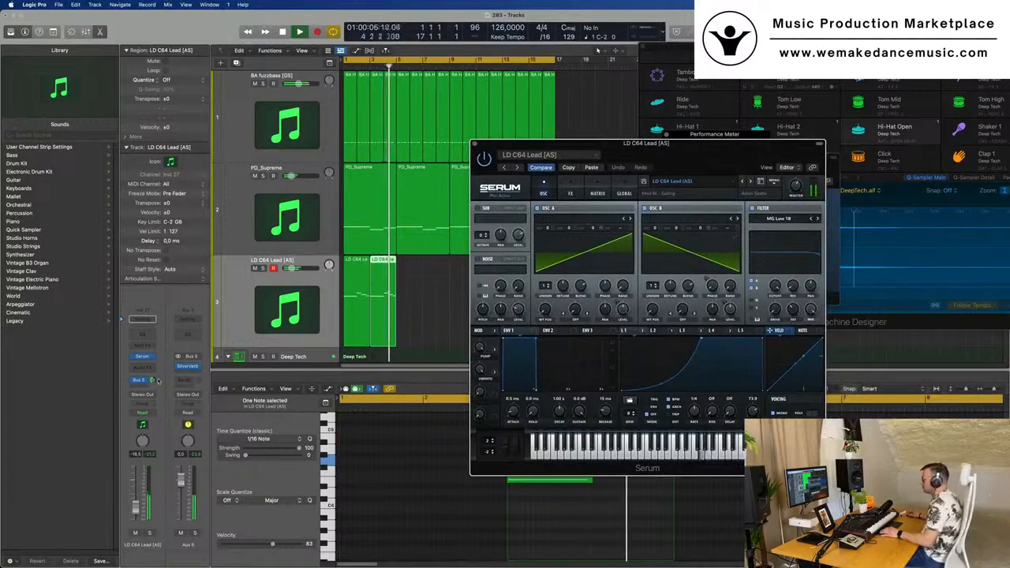
{"action": "left_click", "coordinate": [443, 287]}
{"action": "key", "text": "Return"}
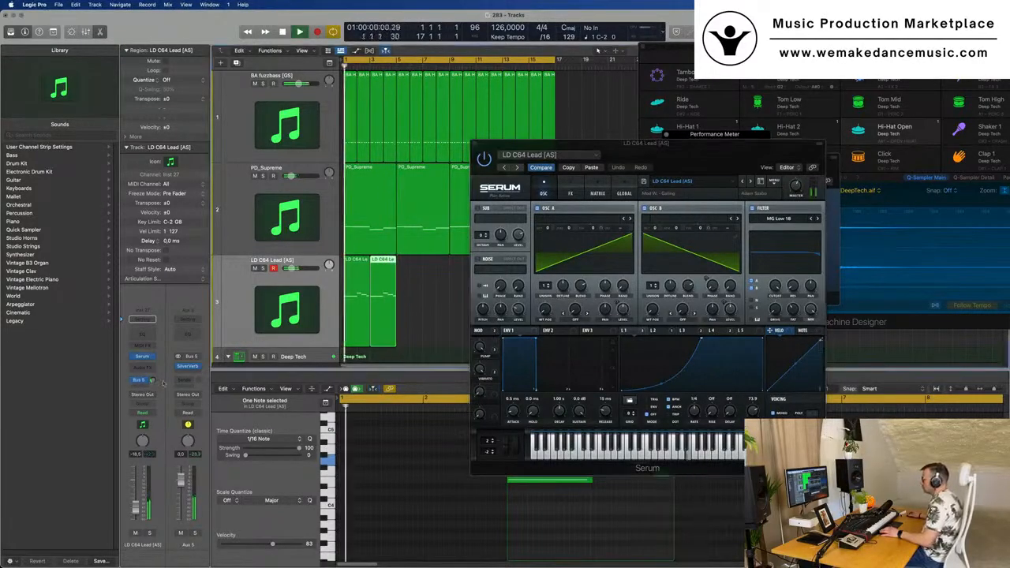
{"action": "left_click_drag", "start_coordinate": [583, 178], "coordinate": [827, 176]}
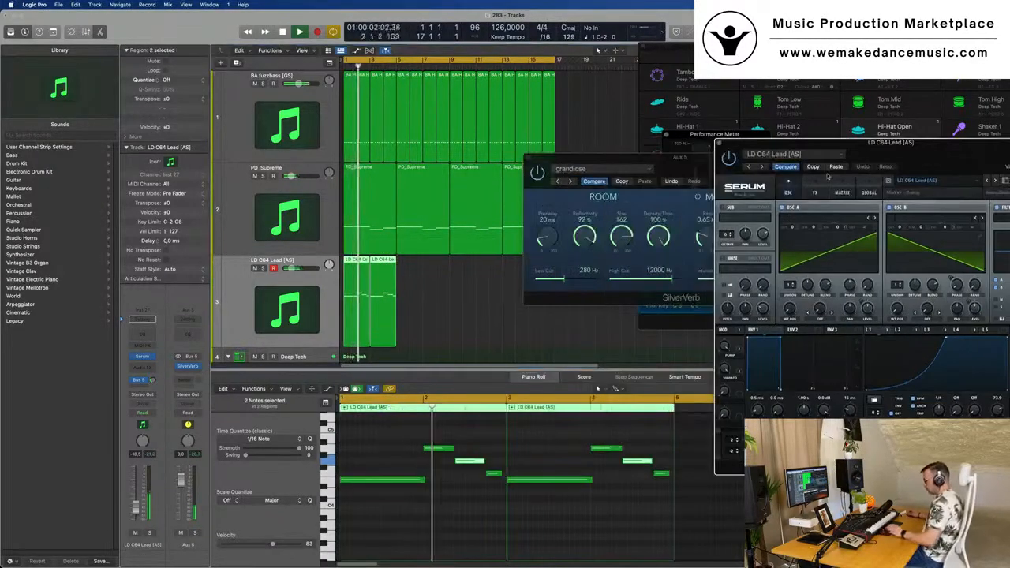
{"action": "key", "text": "super+r"}
{"action": "key", "text": "super+r"}
{"action": "key", "text": "super+r"}
Lower the cutoff of Serum's MG Low 18 filter on the lead, then raise it partway back.
{"action": "left_click_drag", "start_coordinate": [859, 144], "coordinate": [477, 160]}
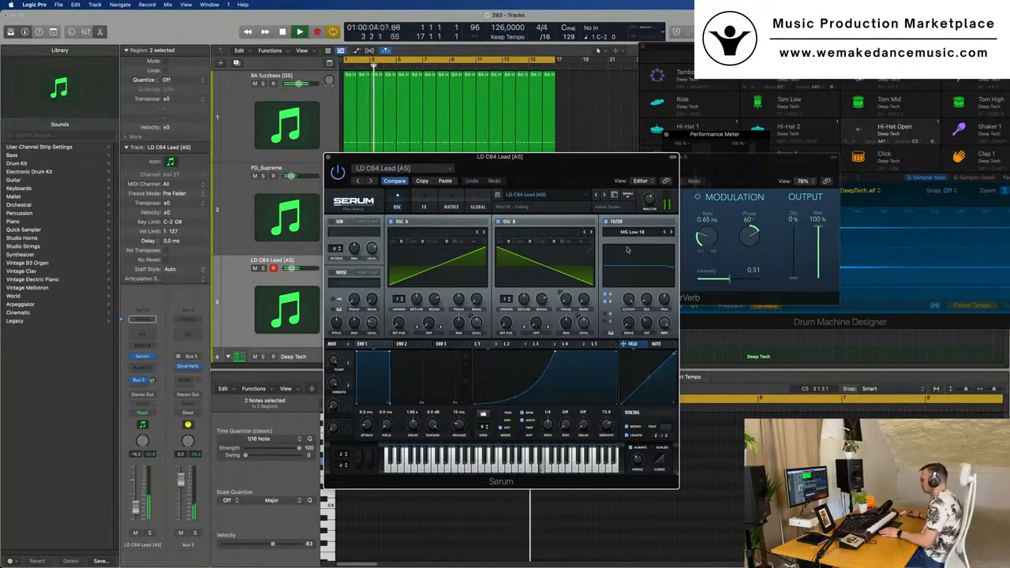
{"action": "left_click_drag", "start_coordinate": [628, 304], "coordinate": [628, 321]}
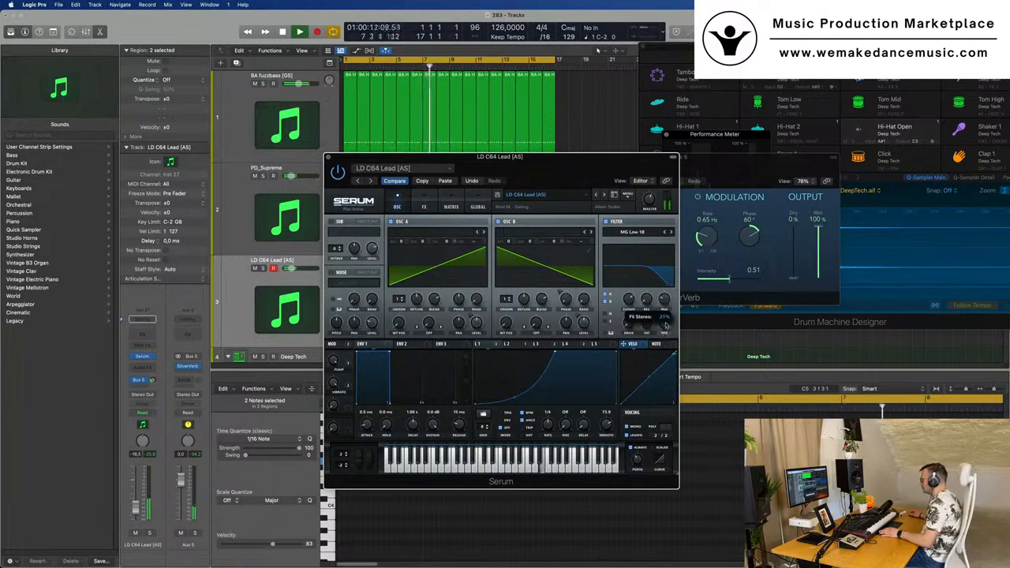
{"action": "left_click_drag", "start_coordinate": [630, 300], "coordinate": [630, 288]}
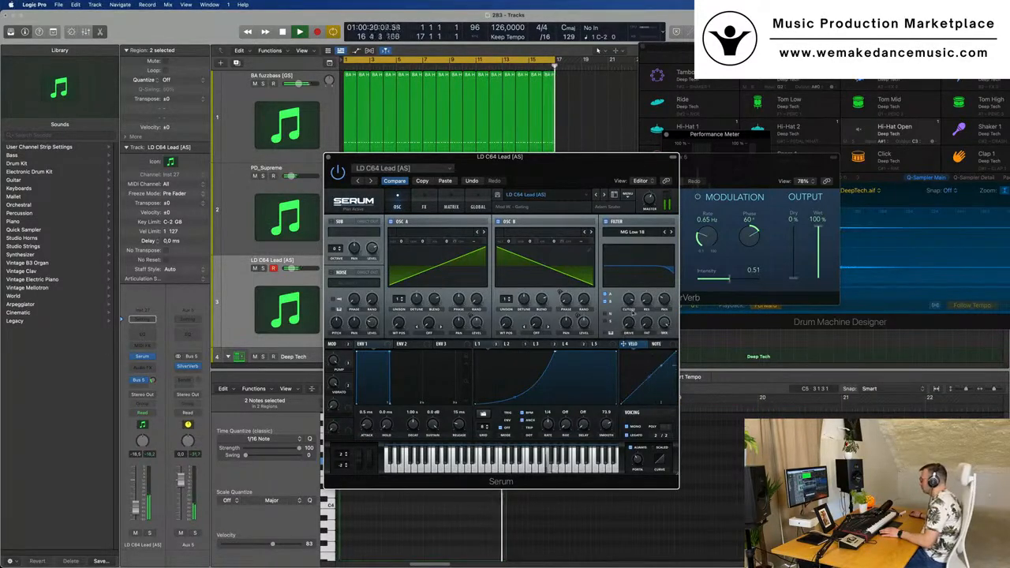
Adjust the delay feedback in Serum's effects, set the delay wet to about 23% and lower the lead track's volume to -17 dB.
{"action": "left_click_drag", "start_coordinate": [593, 163], "coordinate": [672, 141]}
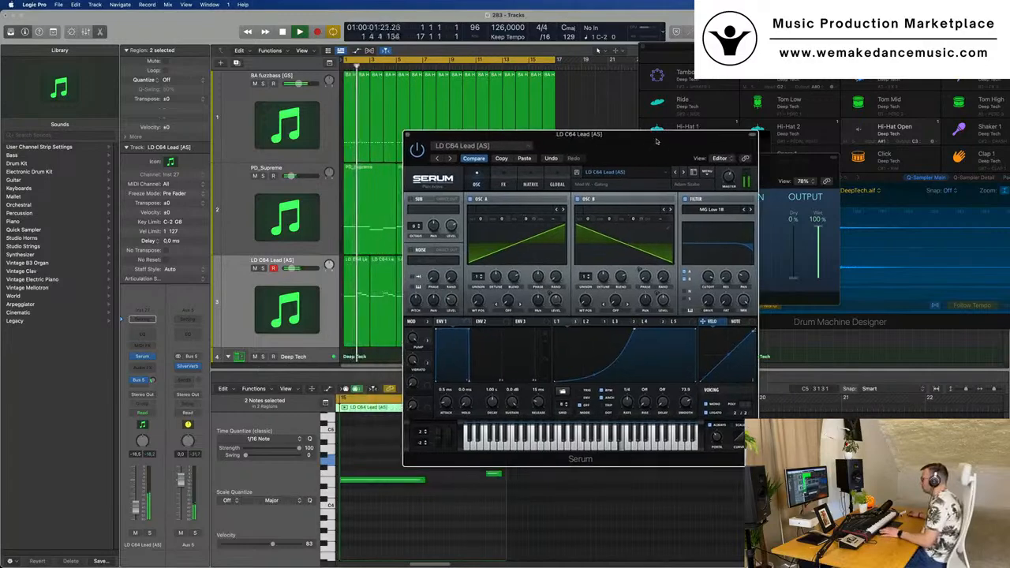
{"action": "left_click", "coordinate": [503, 184]}
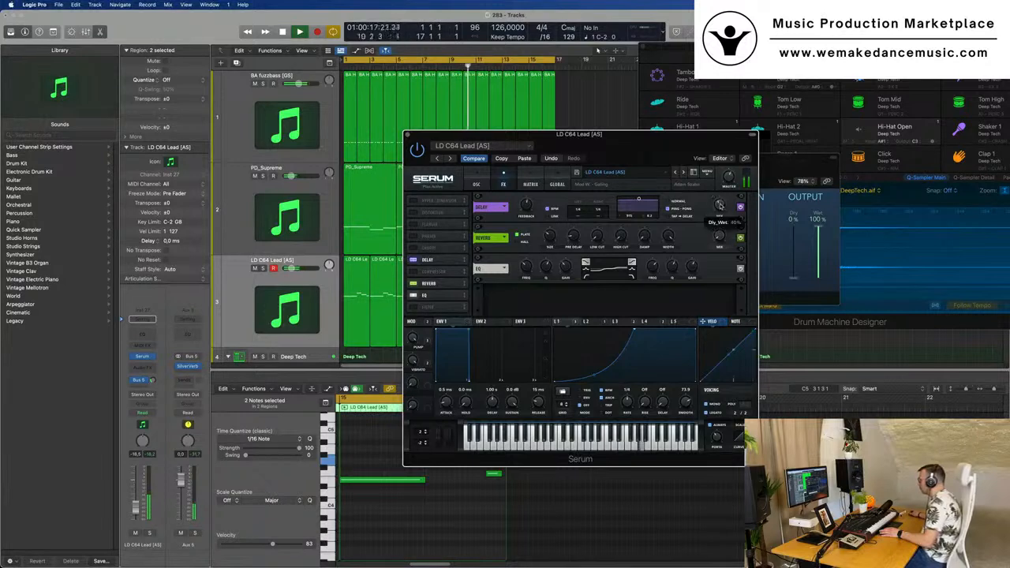
{"action": "left_click_drag", "start_coordinate": [668, 143], "coordinate": [690, 134]}
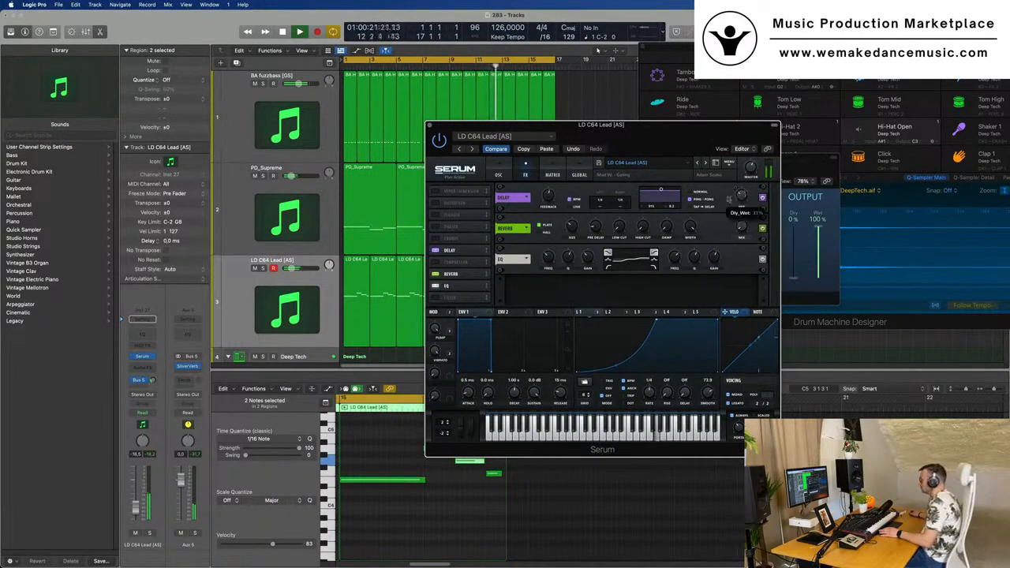
{"action": "left_click_drag", "start_coordinate": [138, 500], "coordinate": [138, 499]}
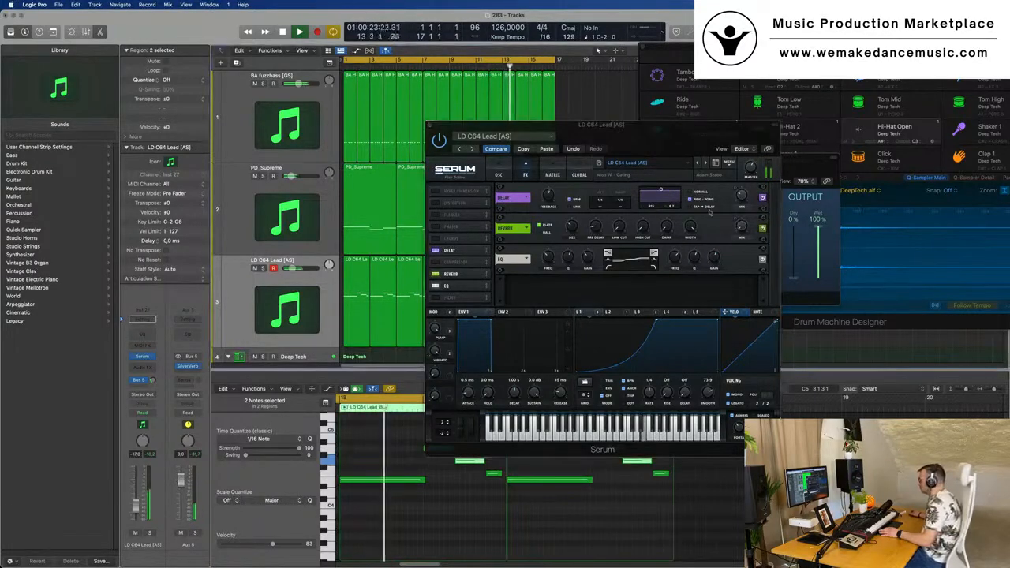
{"action": "left_click_drag", "start_coordinate": [742, 196], "coordinate": [740, 207]}
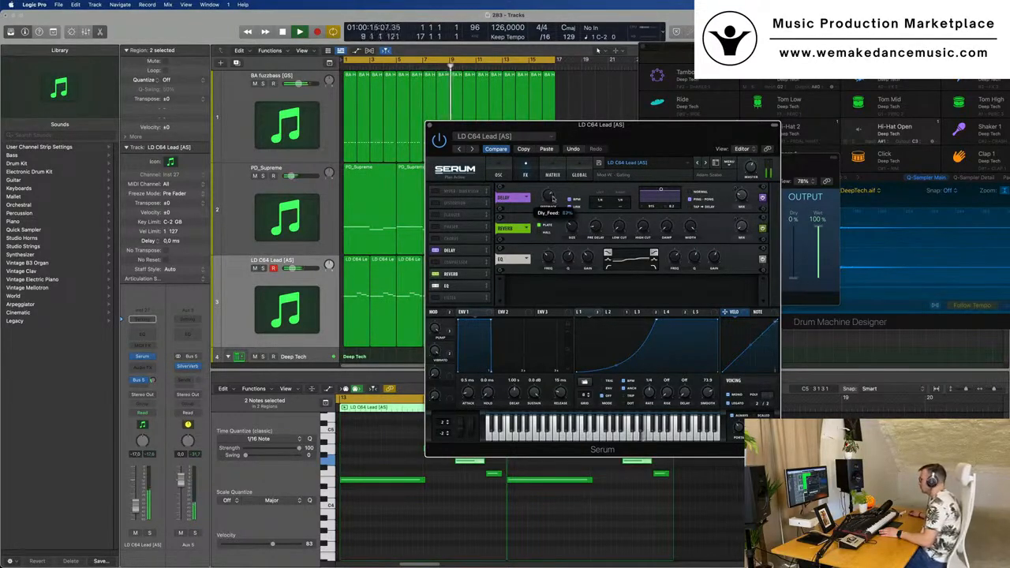
{"action": "left_click_drag", "start_coordinate": [624, 147], "coordinate": [690, 147]}
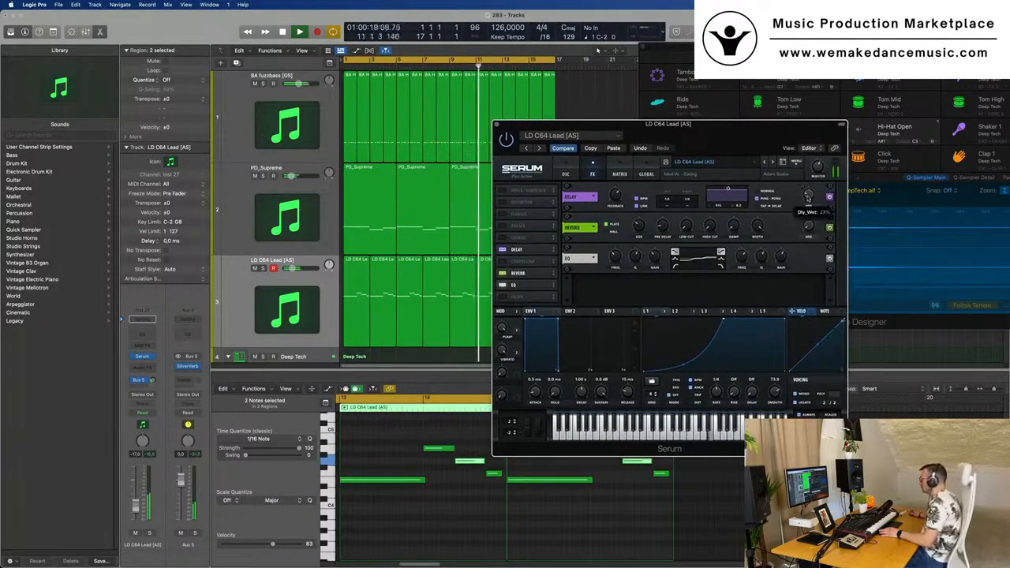
Fine-tune the delay wet amount in Serum, lower the lead track's volume to -19 dB and close Serum.
{"action": "mouse_move", "coordinate": [810, 185]}
{"action": "left_mouse_down"}
{"action": "mouse_move", "coordinate": [812, 175]}
{"action": "mouse_move", "coordinate": [810, 194]}
{"action": "left_mouse_up"}
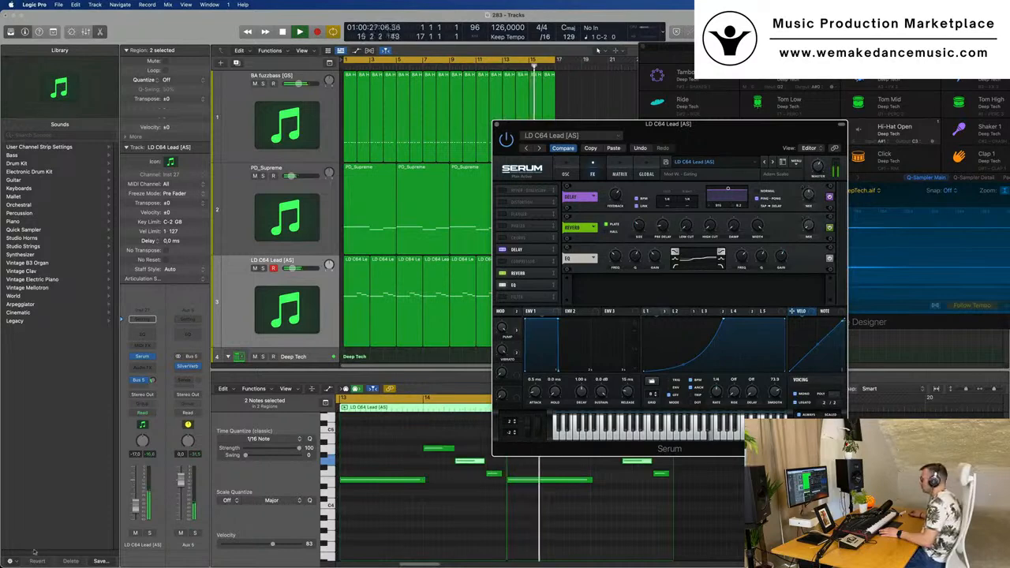
{"action": "left_click", "coordinate": [598, 50]}
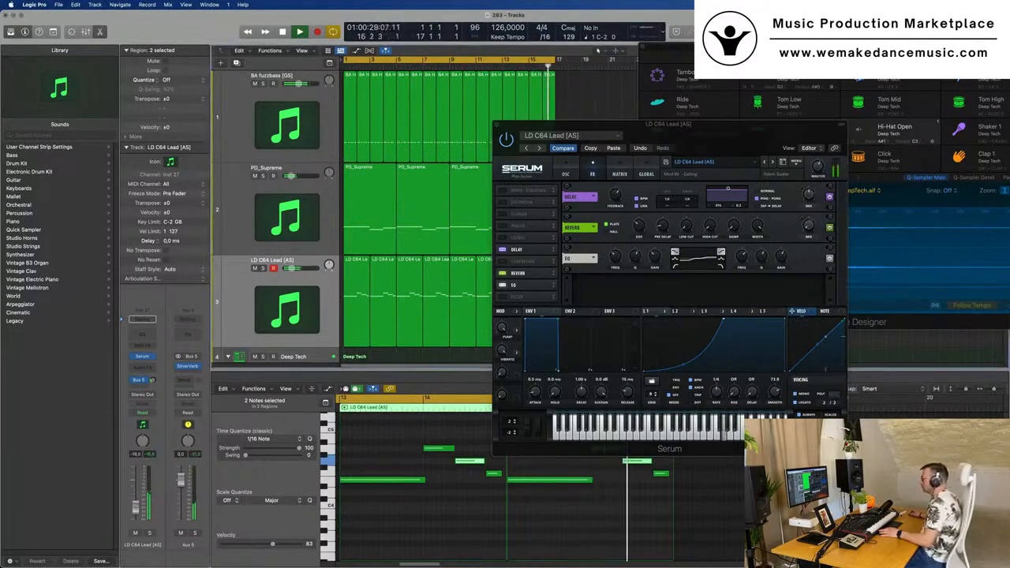
{"action": "left_click_drag", "start_coordinate": [497, 126], "coordinate": [420, 133]}
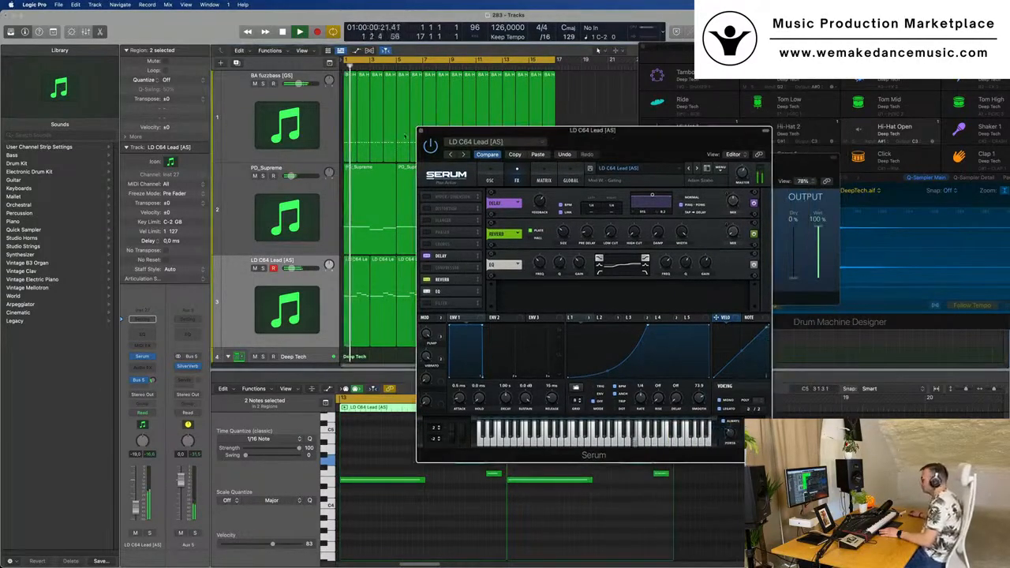
{"action": "left_click", "coordinate": [419, 133]}
Move the SilverVerb window off the arrangement and insert a stereo Step FX multi-effect on the LD C64 Lead track.
{"action": "key", "text": "super+Left"}
{"action": "scroll", "coordinate": [401, 185], "scroll_direction": "down", "scroll_amount": 5}
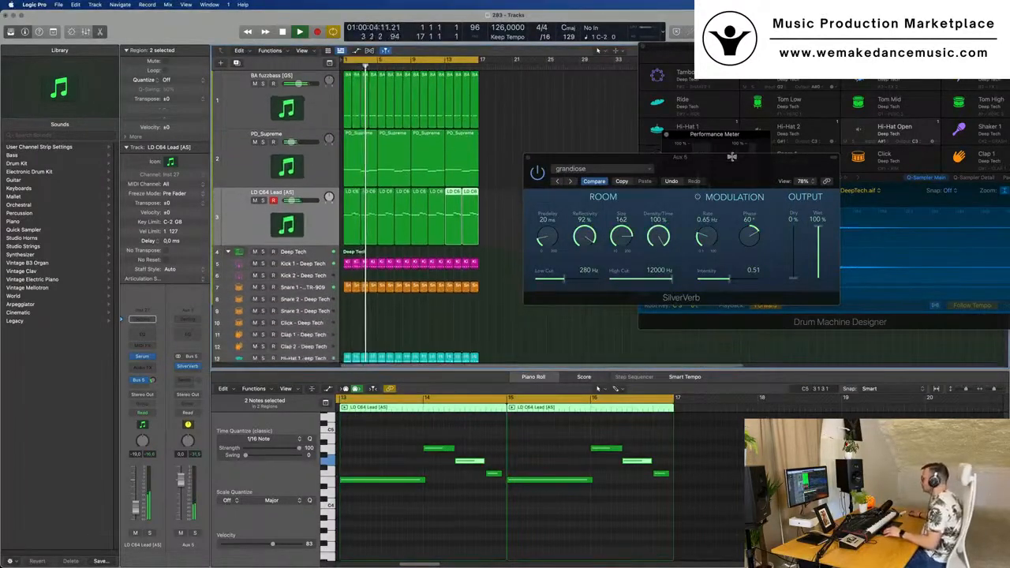
{"action": "left_click_drag", "start_coordinate": [567, 158], "coordinate": [702, 161]}
{"action": "left_click", "coordinate": [308, 213]}
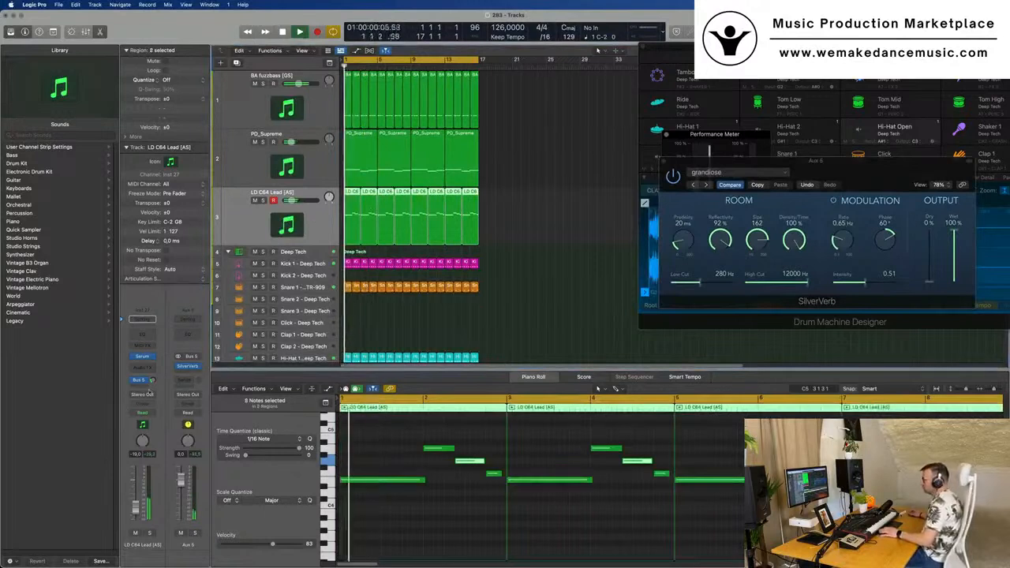
{"action": "left_click", "coordinate": [142, 371]}
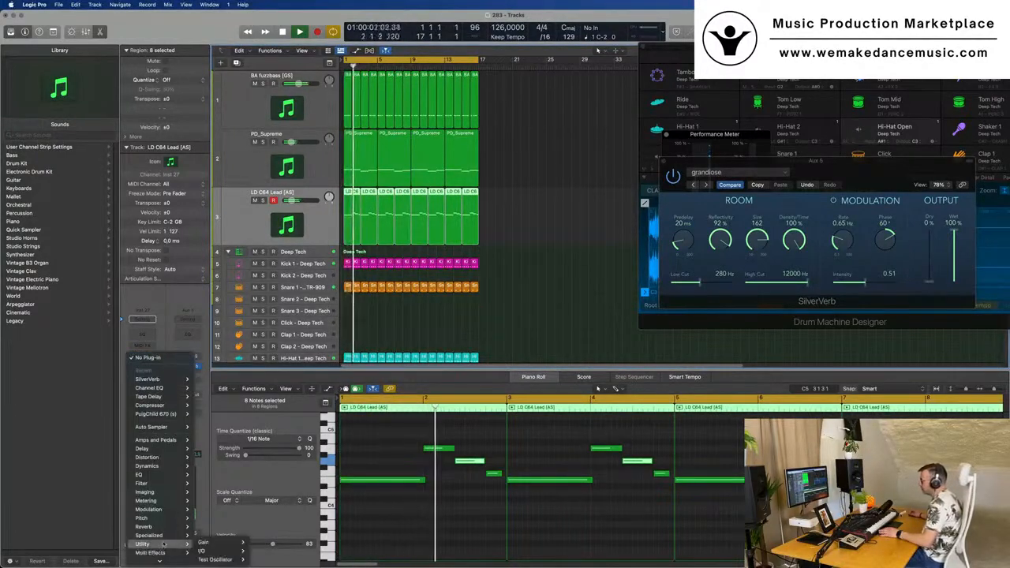
{"action": "mouse_move", "coordinate": [150, 546]}
{"action": "mouse_move", "coordinate": [226, 547]}
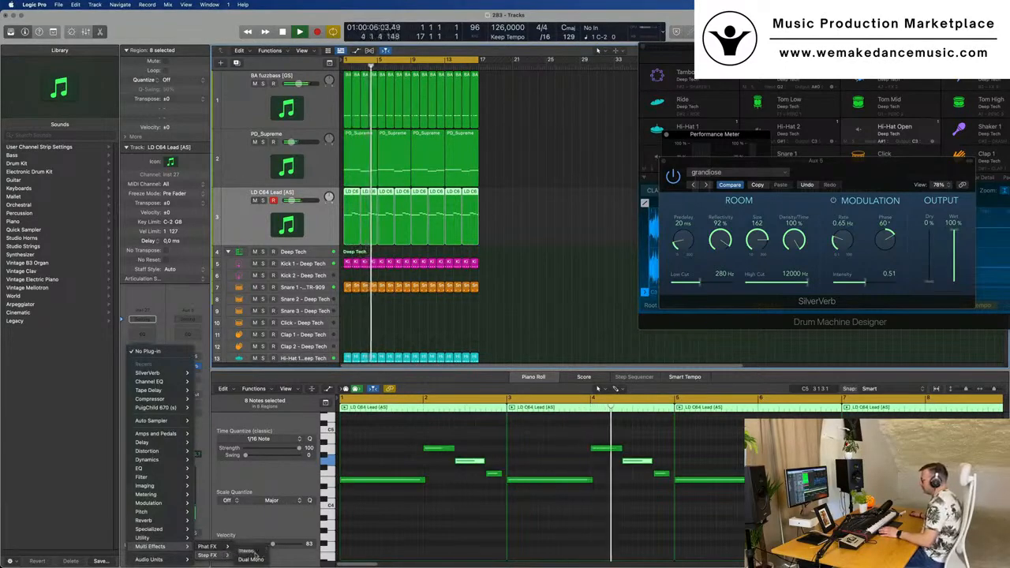
{"action": "left_click", "coordinate": [247, 551]}
Browse the Step FX presets on the lead and load Broken Echoes.
{"action": "left_click_drag", "start_coordinate": [395, 128], "coordinate": [341, 130]}
{"action": "left_click", "coordinate": [308, 138]}
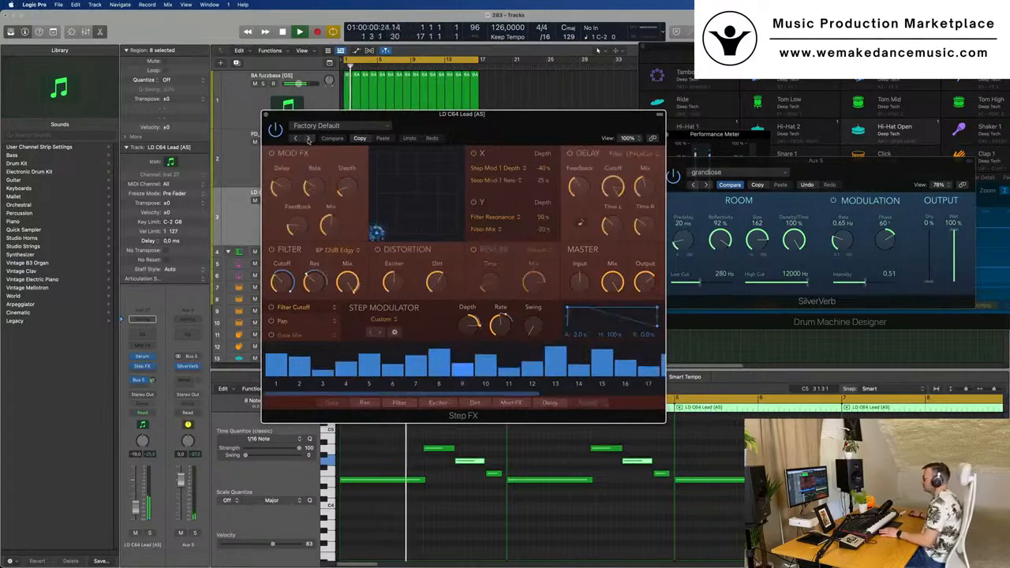
{"action": "left_click_drag", "start_coordinate": [408, 114], "coordinate": [447, 132]}
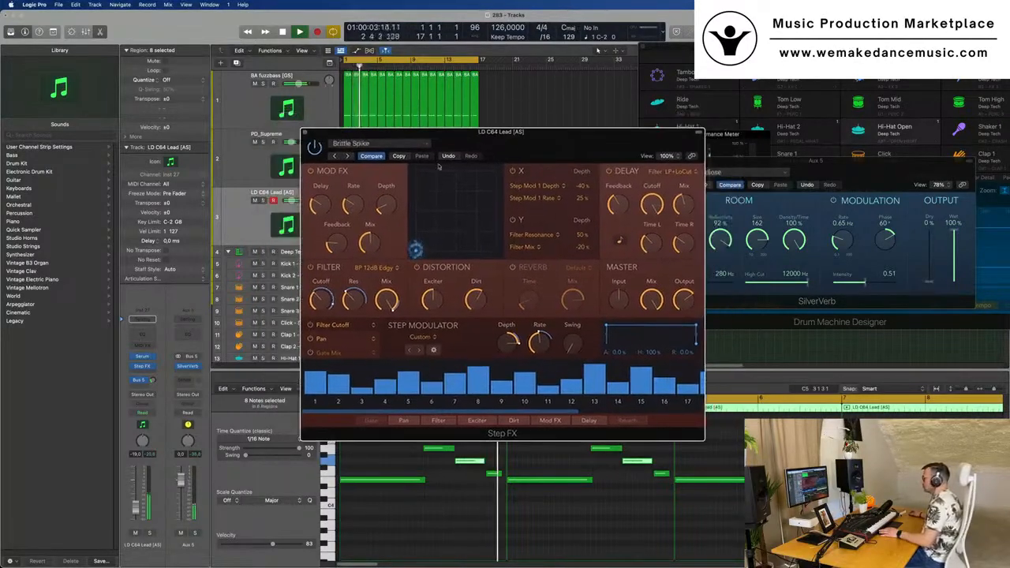
{"action": "left_click", "coordinate": [335, 156]}
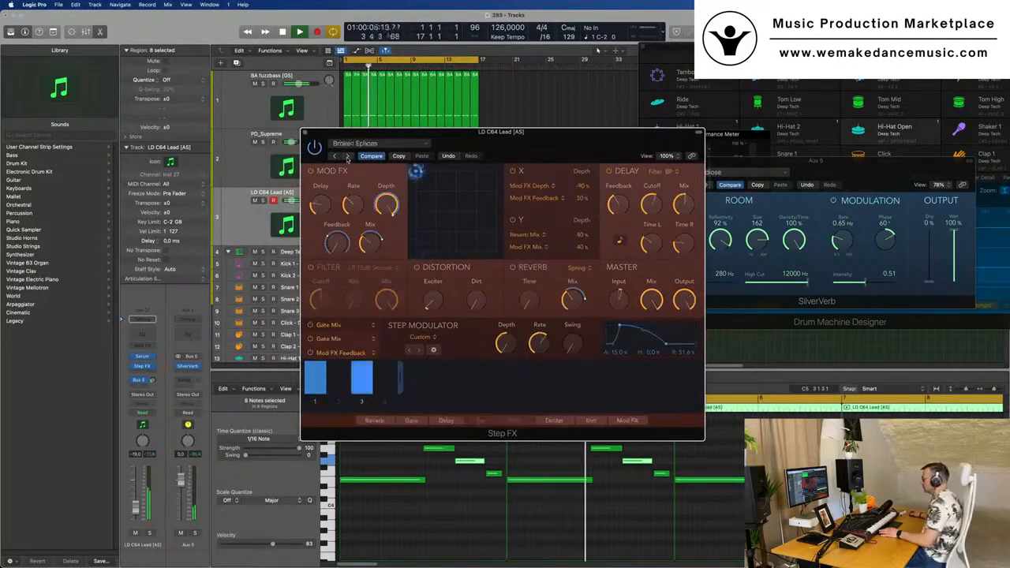
{"action": "left_click_drag", "start_coordinate": [590, 143], "coordinate": [656, 167]}
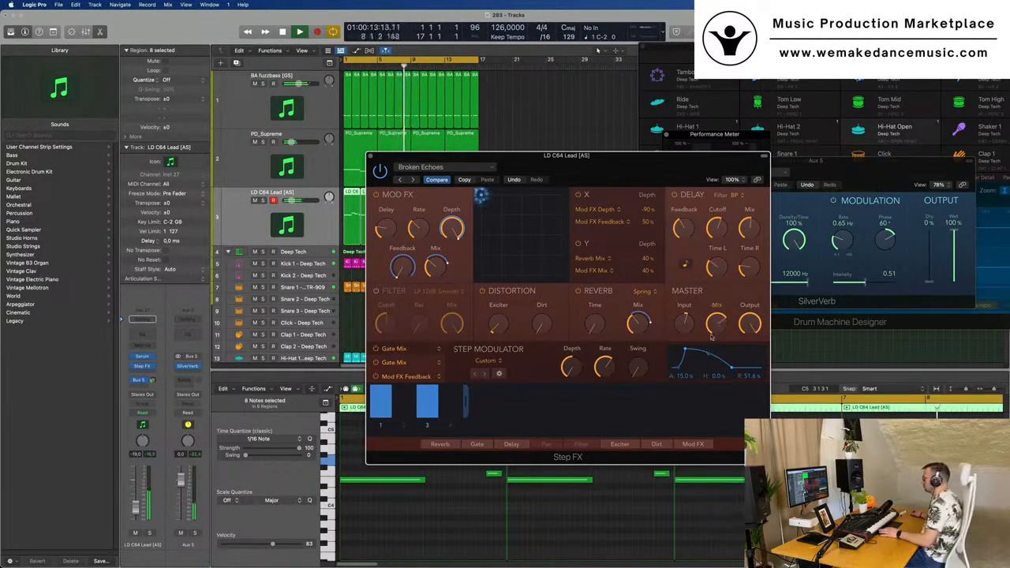
Set the Step FX master mix to about 54%, auditioning its modulation targets off and on, and close the plug-in.
{"action": "left_click_drag", "start_coordinate": [717, 341], "coordinate": [721, 330]}
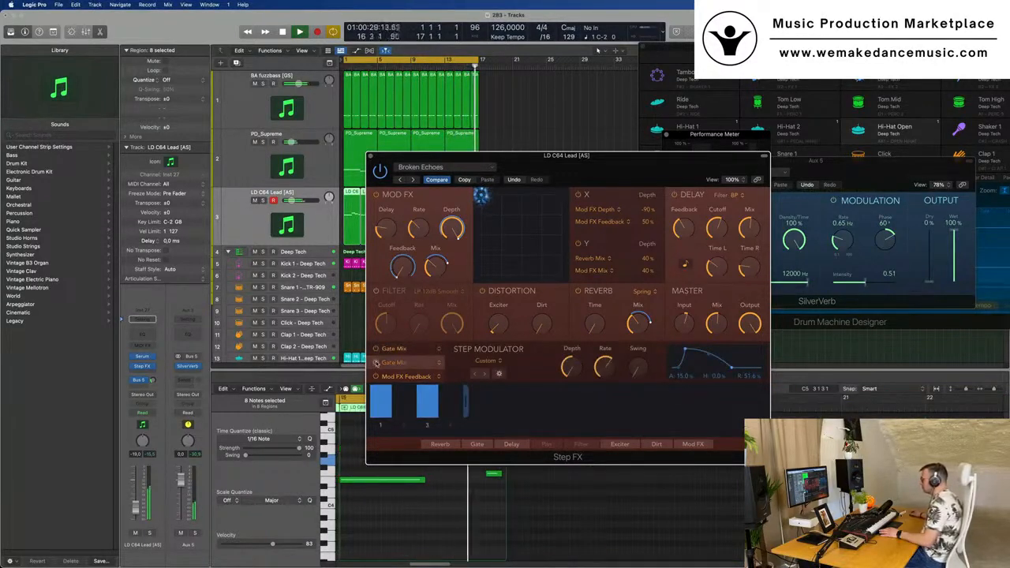
{"action": "left_click", "coordinate": [376, 349]}
{"action": "left_click", "coordinate": [376, 349]}
{"action": "left_click", "coordinate": [376, 377]}
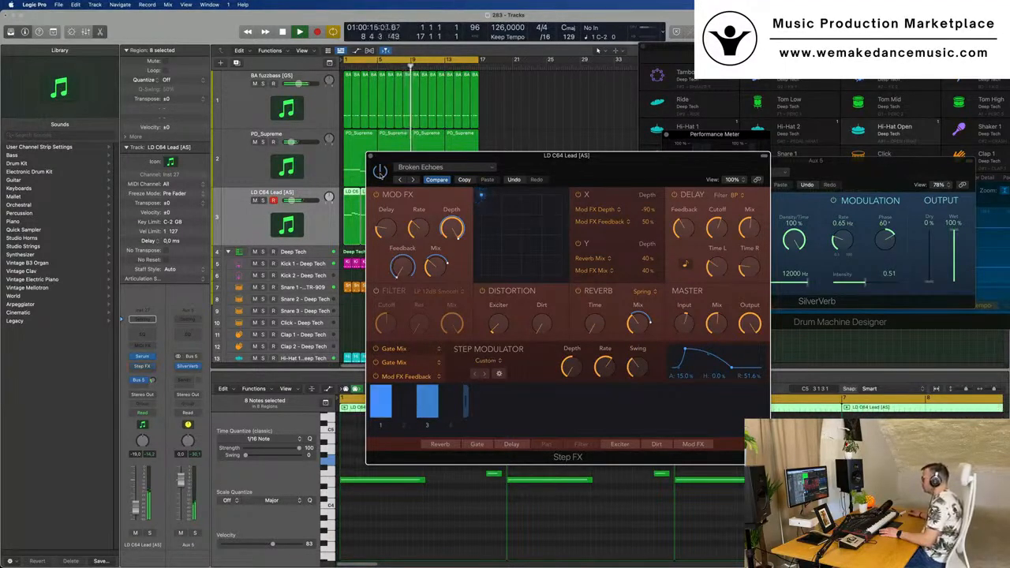
{"action": "left_click_drag", "start_coordinate": [543, 166], "coordinate": [543, 165]}
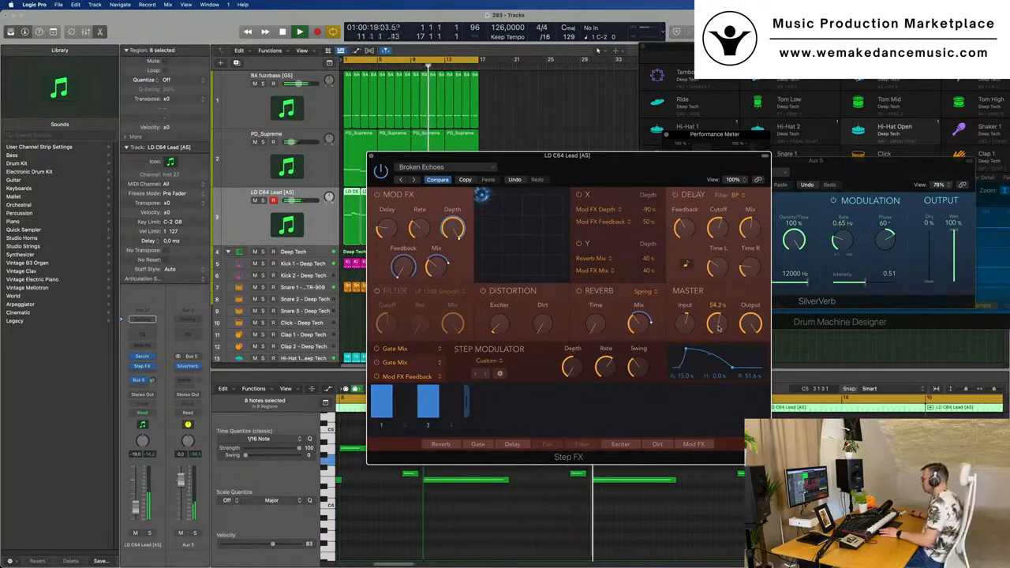
{"action": "left_click_drag", "start_coordinate": [536, 158], "coordinate": [452, 178]}
{"action": "left_click", "coordinate": [287, 178]}
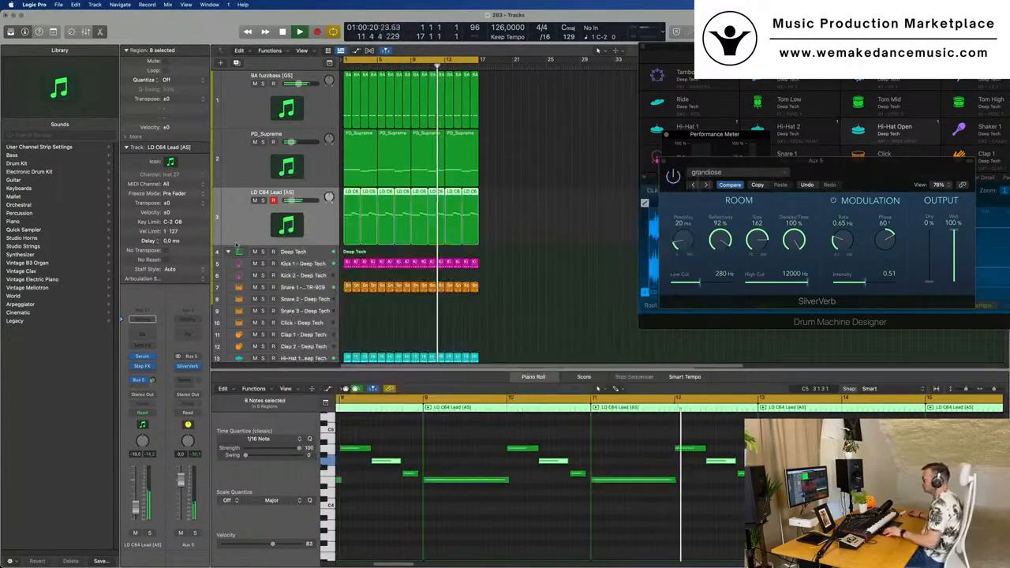
Transpose all notes in the lead regions down one octave and set the lead track's volume to -20.5 dB.
{"action": "key", "text": "super+Left"}
{"action": "left_click", "coordinate": [466, 521]}
{"action": "key", "text": "super+a"}
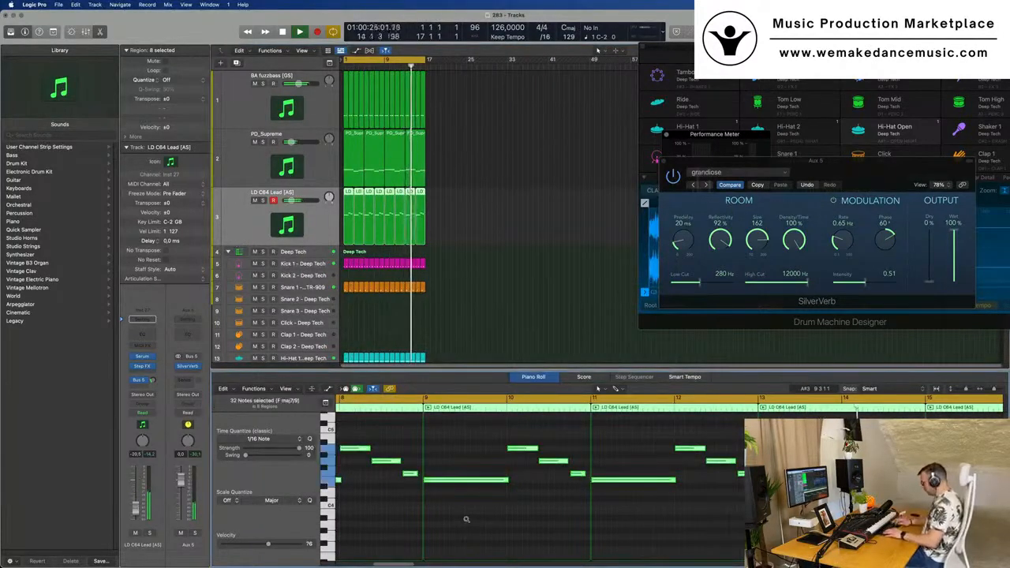
{"action": "key", "text": "alt+shift+Down"}
{"action": "key", "text": "space"}
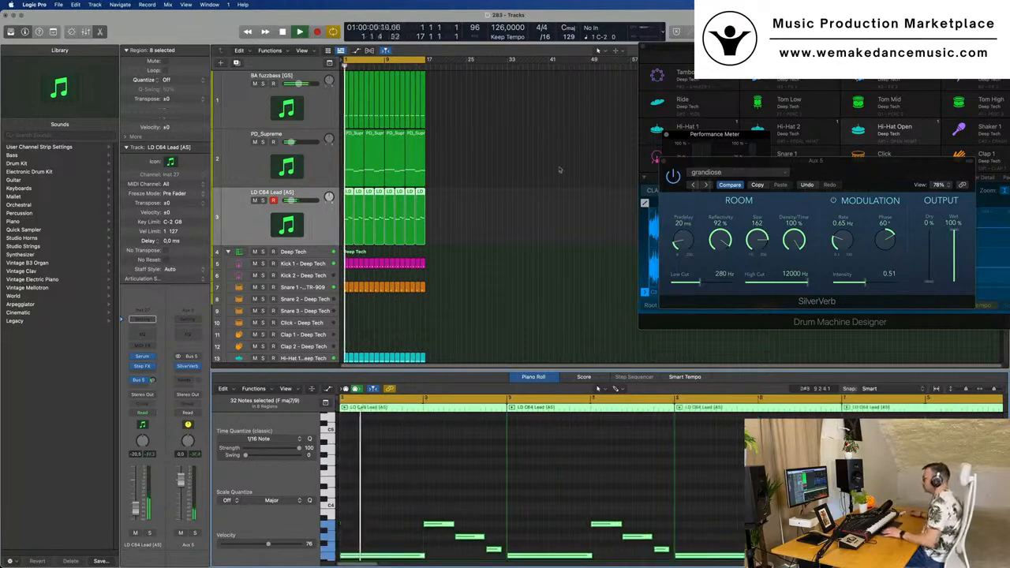
{"action": "scroll", "coordinate": [521, 239], "scroll_direction": "up", "scroll_amount": 4}
{"action": "scroll", "coordinate": [524, 239], "scroll_direction": "down", "scroll_amount": 3}
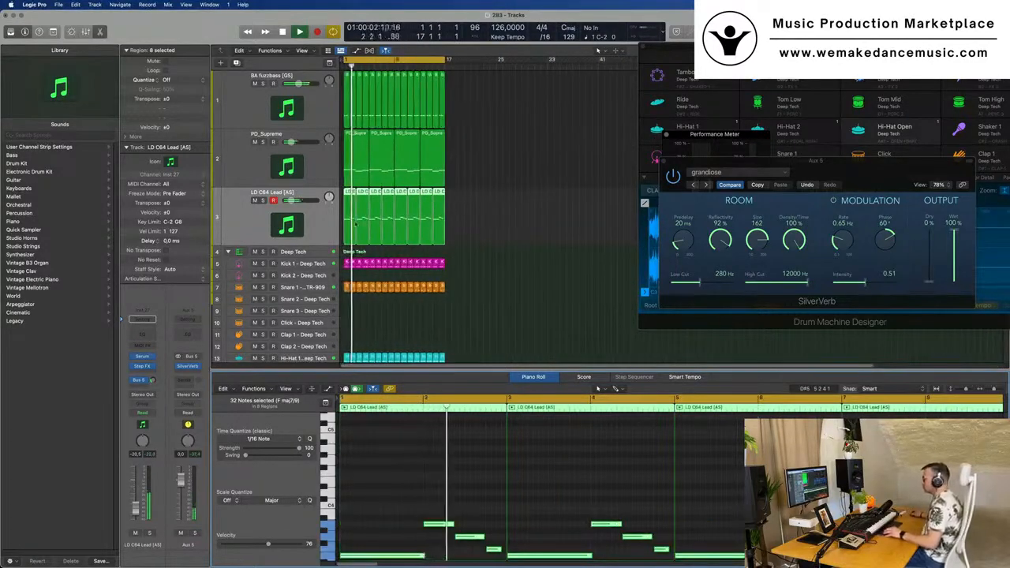
{"action": "scroll", "coordinate": [505, 238], "scroll_direction": "right", "scroll_amount": 1}
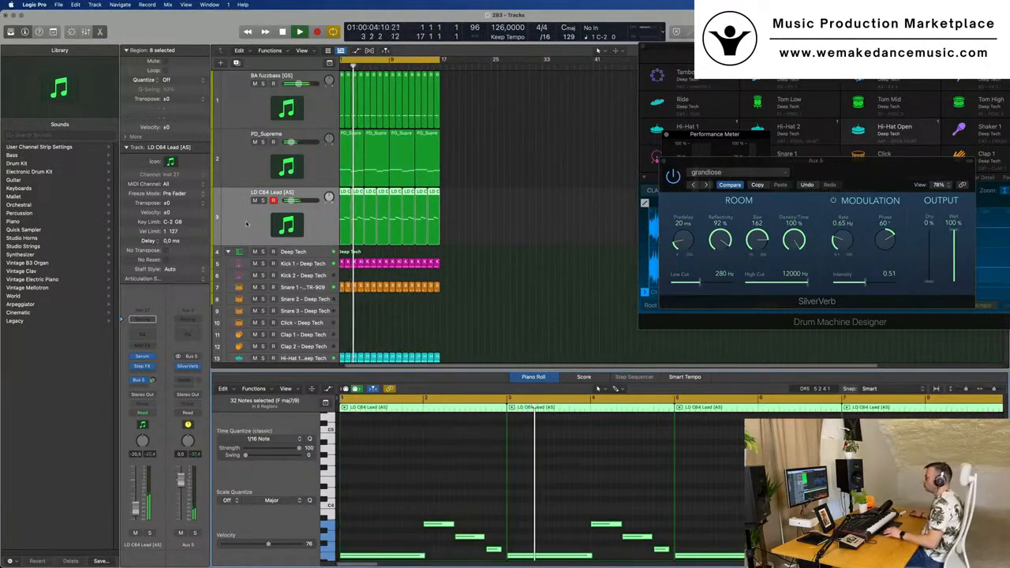
{"action": "scroll", "coordinate": [245, 223], "scroll_direction": "up", "scroll_amount": 1}
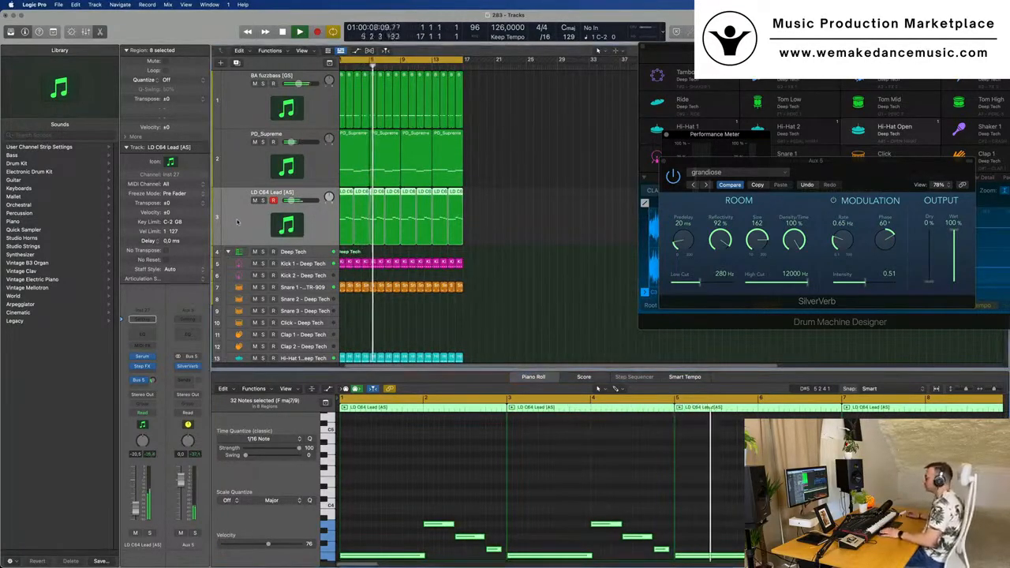
{"action": "scroll", "coordinate": [253, 213], "scroll_direction": "up", "scroll_amount": 3}
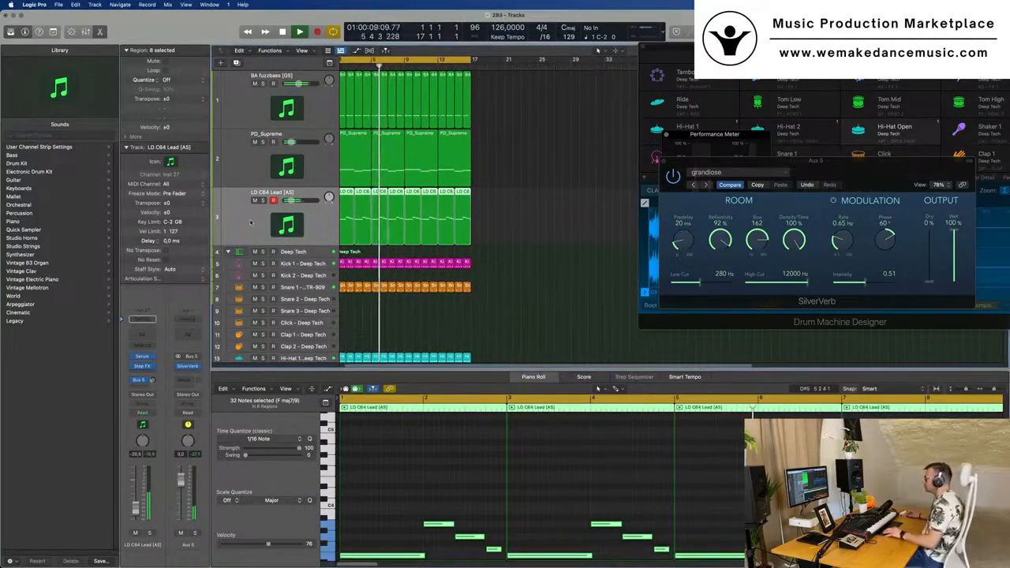
Stop playback, duplicate the BA fuzzbass track and copy its first one-bar region onto the new track.
{"action": "left_click", "coordinate": [251, 106]}
{"action": "key", "text": "space"}
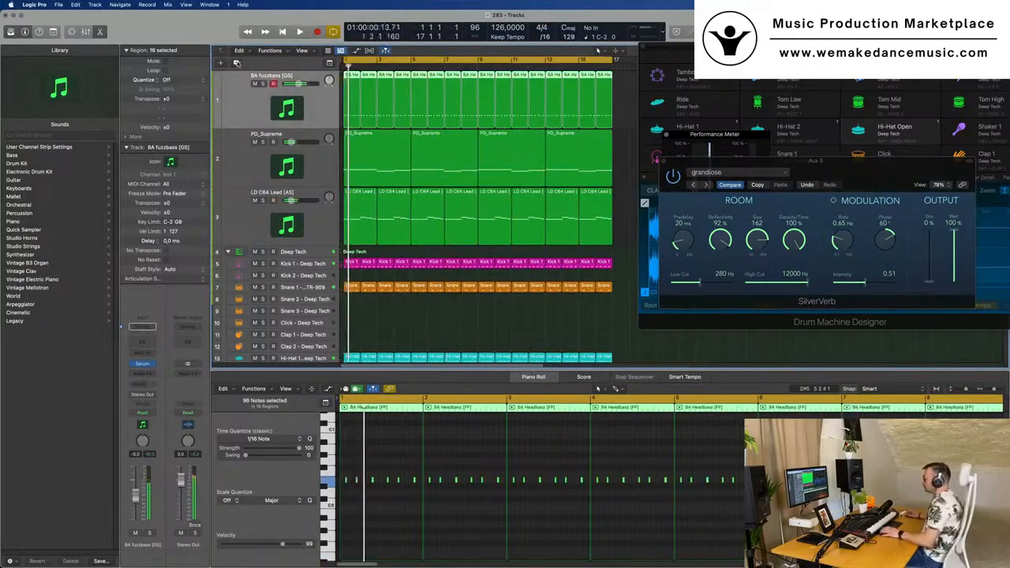
{"action": "key", "text": "super+d"}
{"action": "left_click_drag", "start_coordinate": [357, 95], "coordinate": [353, 158]}
Copy all notes of the new track's bass region one octave higher, keeping the originals.
{"action": "scroll", "coordinate": [392, 521], "scroll_direction": "up", "scroll_amount": 8}
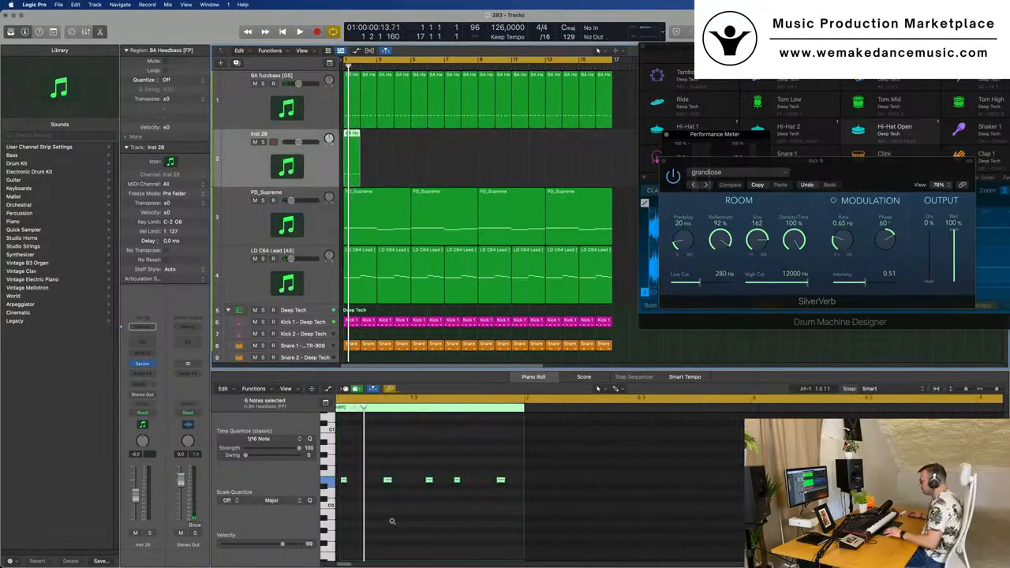
{"action": "scroll", "coordinate": [406, 506], "scroll_direction": "left", "scroll_amount": 3}
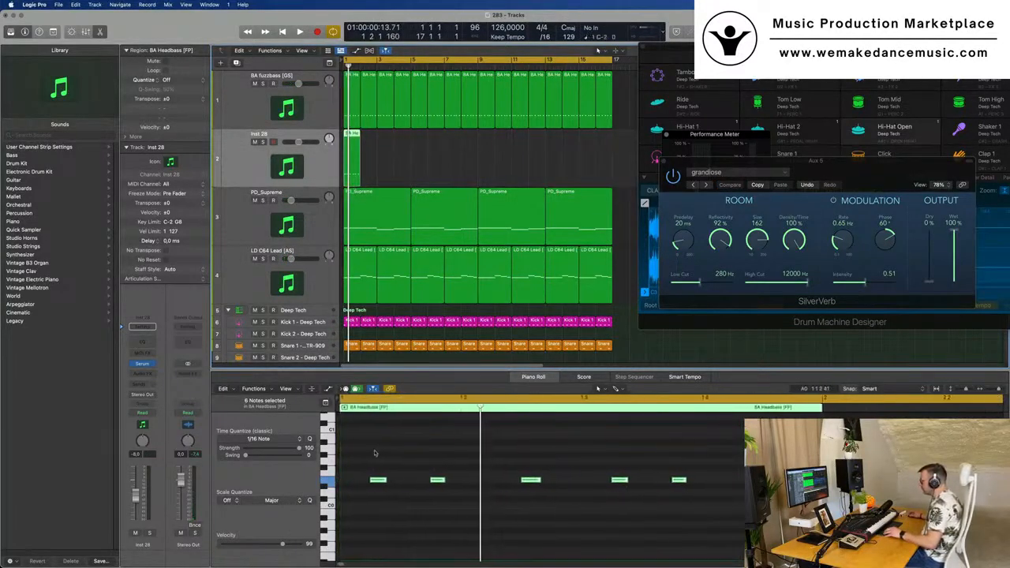
{"action": "scroll", "coordinate": [387, 501], "scroll_direction": "up", "scroll_amount": 3}
{"action": "left_click_drag", "start_coordinate": [378, 515], "coordinate": [380, 454]}
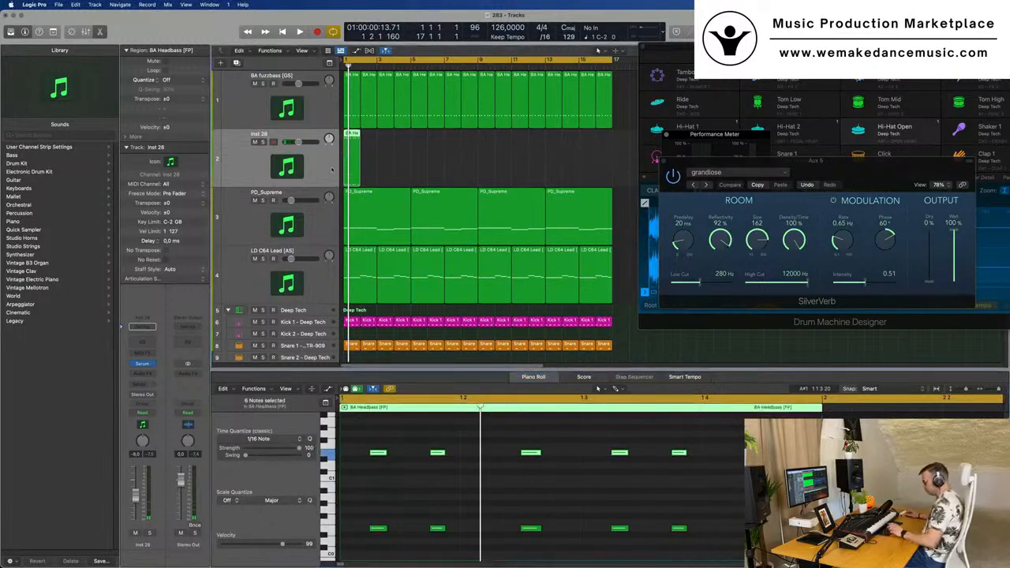
Repeat the one-bar region across the 16-bar loop, select all regions on the new track and play them briefly.
{"action": "key", "text": "super+r"}
{"action": "key", "text": "super+r"}
{"action": "key", "text": "super+r"}
{"action": "key", "text": "super+r"}
{"action": "key", "text": "super+r"}
{"action": "key", "text": "super+r"}
{"action": "key", "text": "super+r"}
{"action": "key", "text": "super+r"}
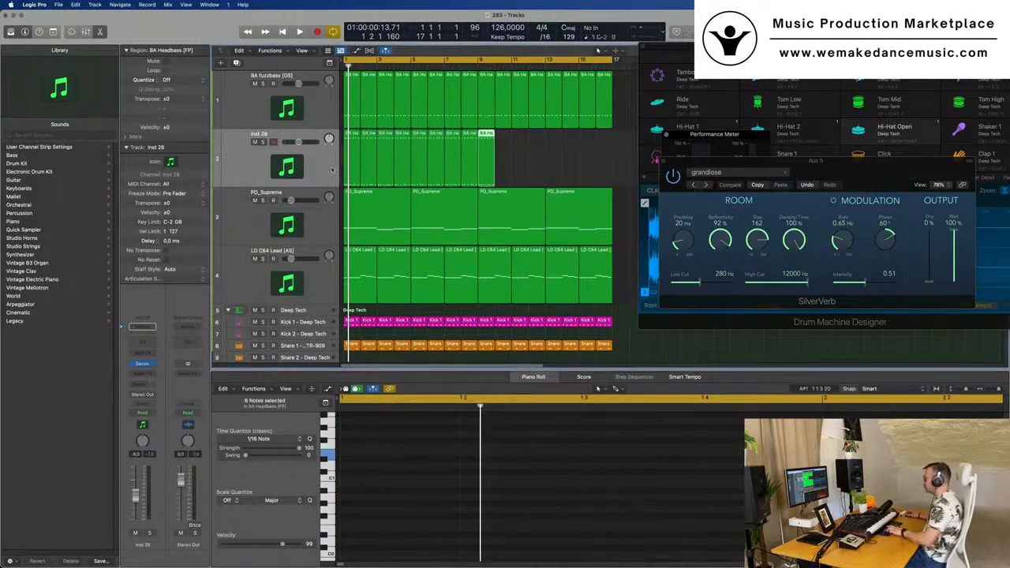
{"action": "key", "text": "super+r"}
{"action": "key", "text": "super+r"}
{"action": "key", "text": "super+r"}
{"action": "key", "text": "super+r"}
{"action": "key", "text": "super+r"}
{"action": "key", "text": "super+r"}
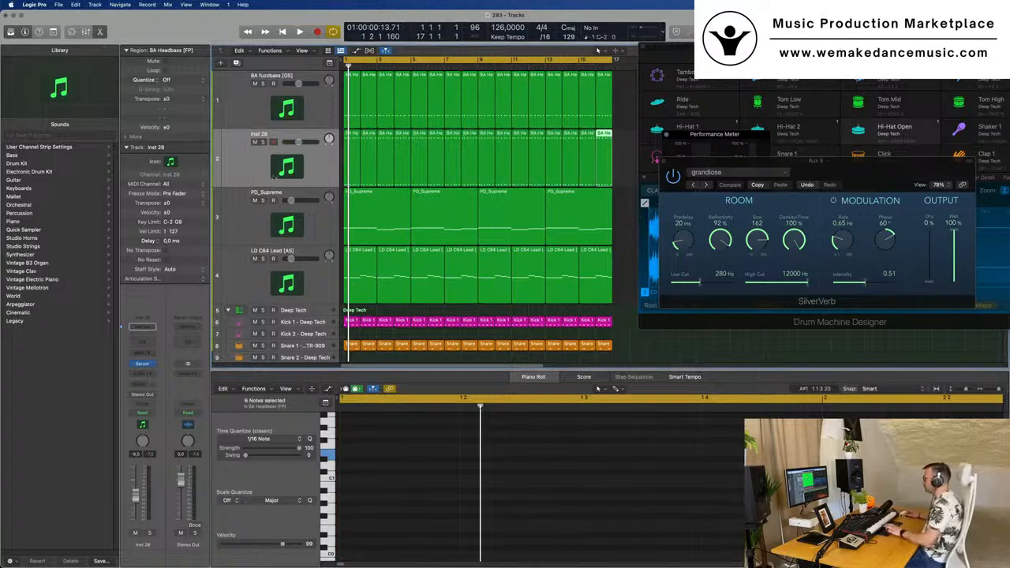
{"action": "key", "text": "super+a"}
{"action": "key", "text": "space"}
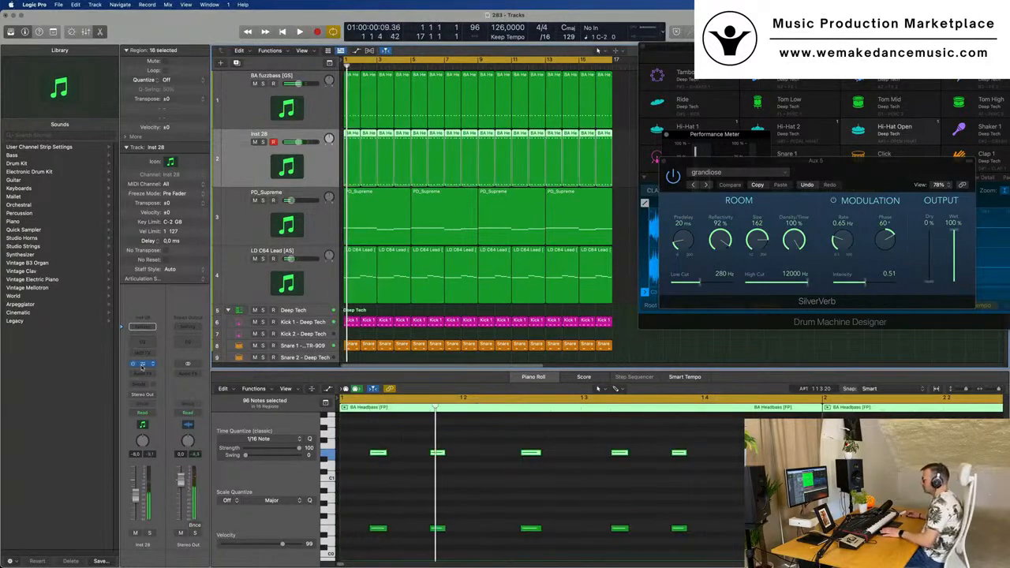
Load the plucked preset PL Beepy ting [GI] in the new track's Serum and lower the track's volume to -16 dB.
{"action": "left_click", "coordinate": [142, 364]}
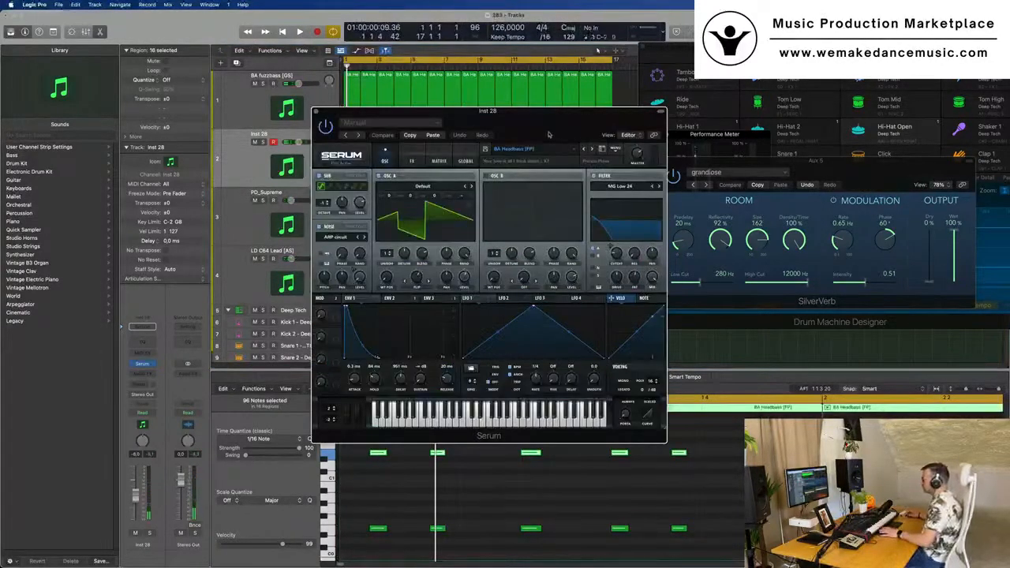
{"action": "left_click_drag", "start_coordinate": [549, 134], "coordinate": [520, 128]}
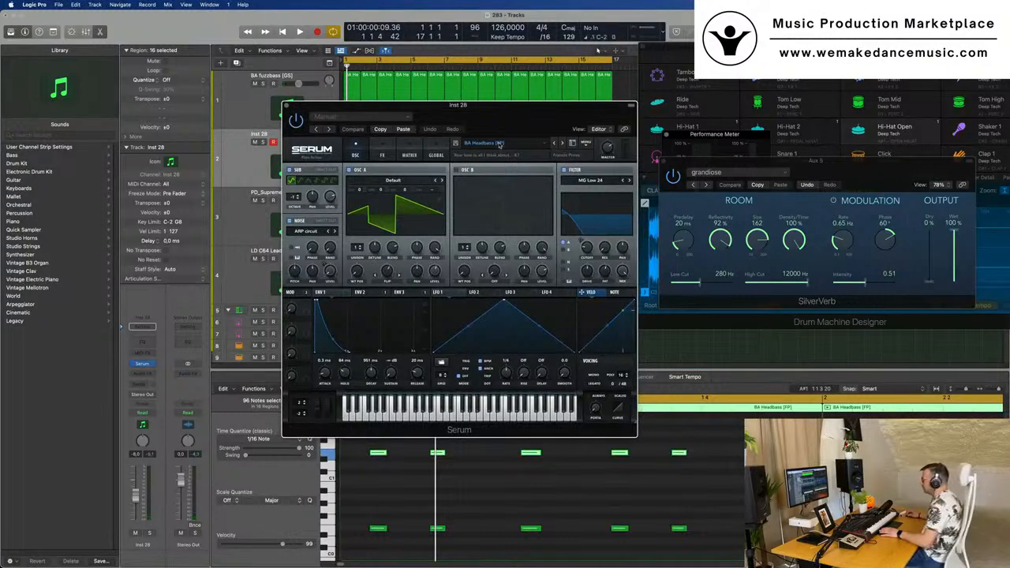
{"action": "left_click", "coordinate": [500, 144]}
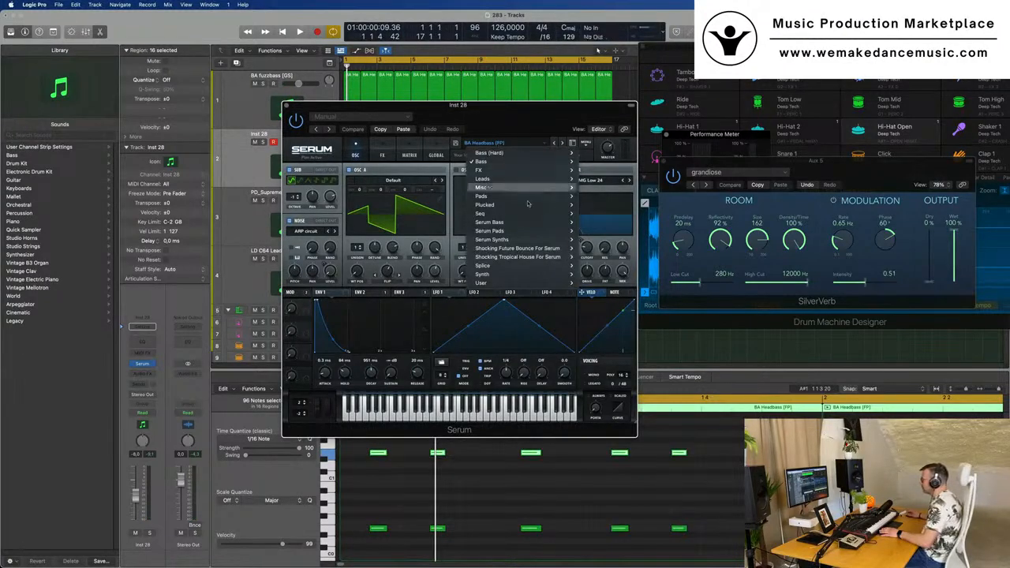
{"action": "mouse_move", "coordinate": [533, 201]}
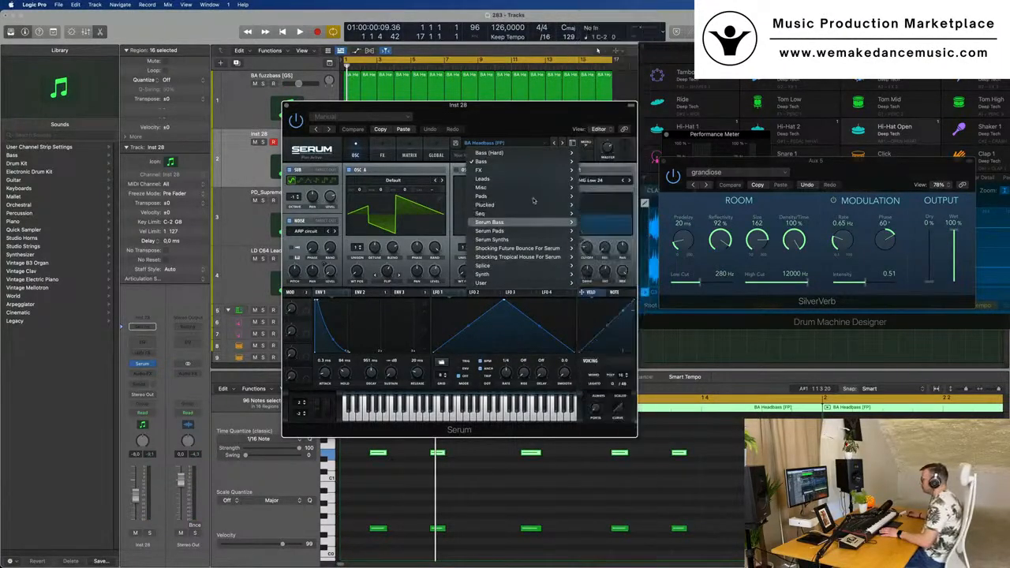
{"action": "left_click", "coordinate": [511, 118]}
{"action": "left_click_drag", "start_coordinate": [511, 118], "coordinate": [574, 123]}
{"action": "key", "text": "space"}
{"action": "key", "text": "space"}
{"action": "left_click", "coordinate": [136, 509]}
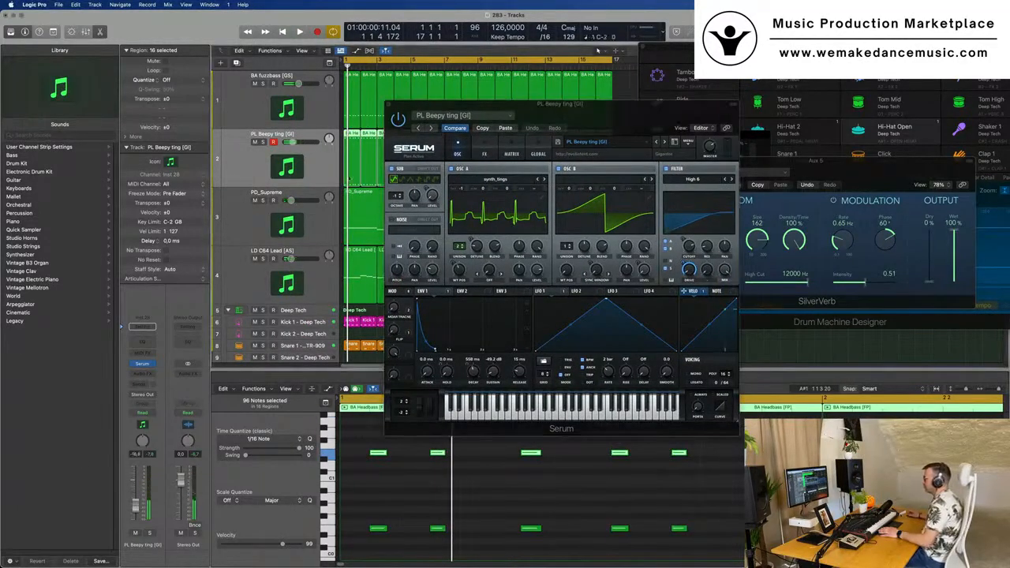
Try the preset PL Big Bells [AS] in the plucked track's Serum at a track volume of -11 dB, playing the loop briefly.
{"action": "left_click_drag", "start_coordinate": [664, 110], "coordinate": [648, 109]}
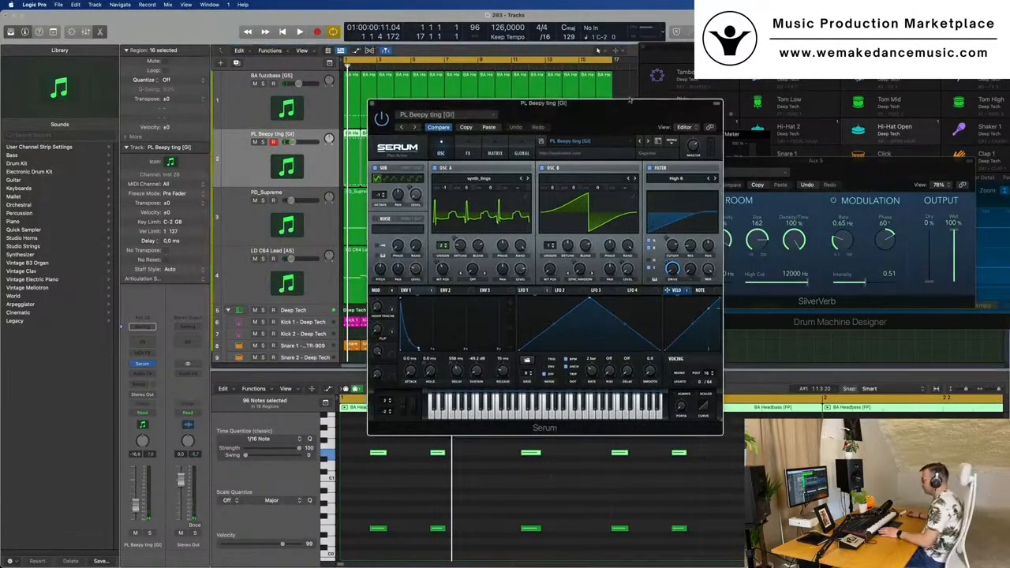
{"action": "left_click", "coordinate": [648, 142]}
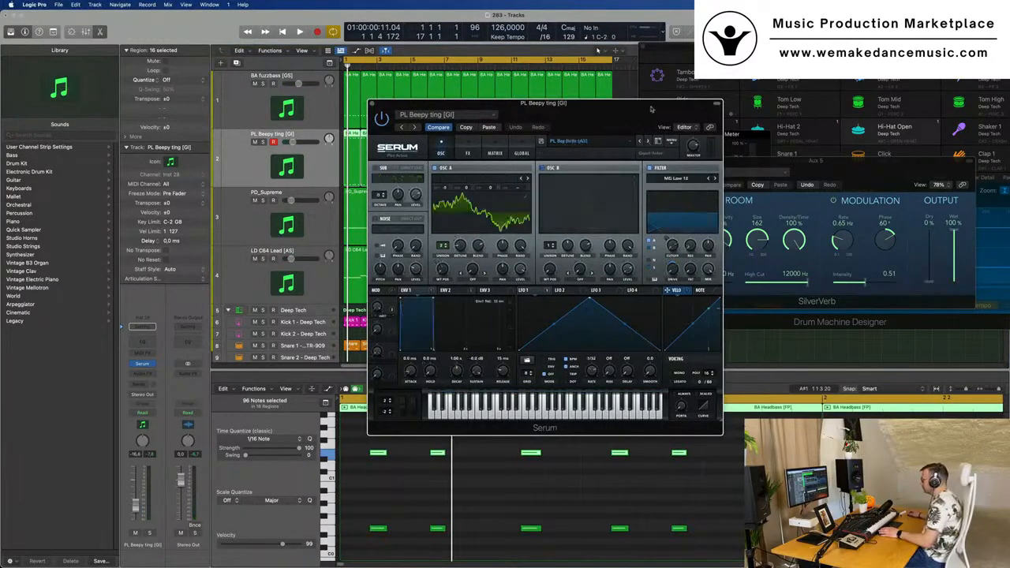
{"action": "key", "text": "space"}
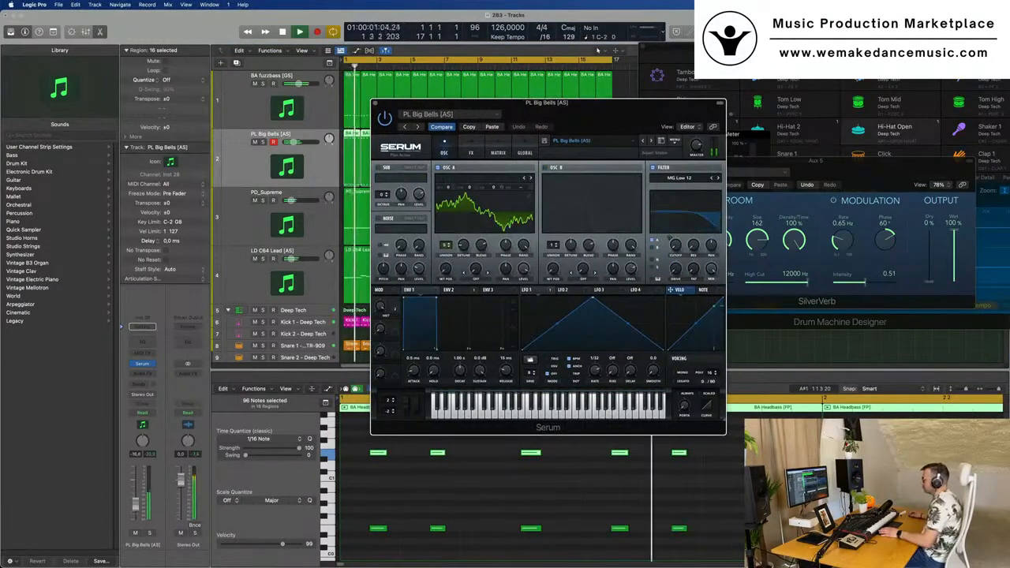
{"action": "left_click", "coordinate": [598, 49]}
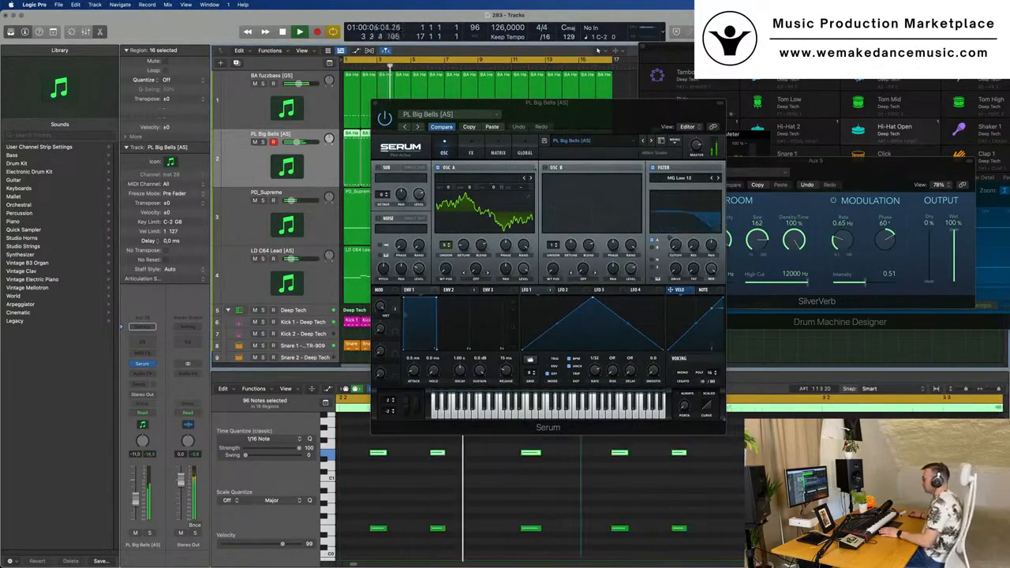
{"action": "key", "text": "space"}
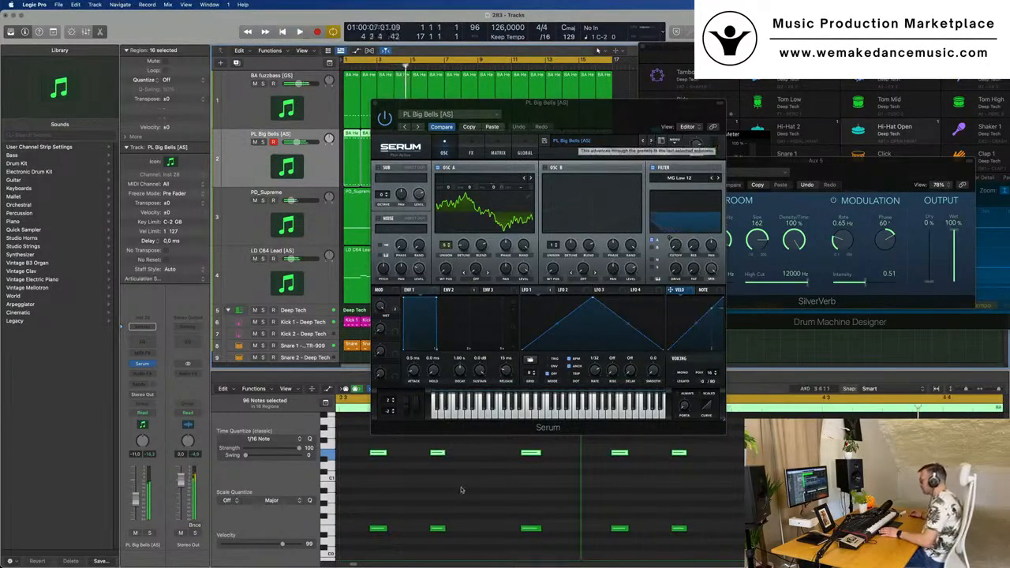
Transpose all notes in the plucked track's regions up one octave and restart playback.
{"action": "key", "text": "super+a"}
{"action": "key", "text": "alt+shift+Up"}
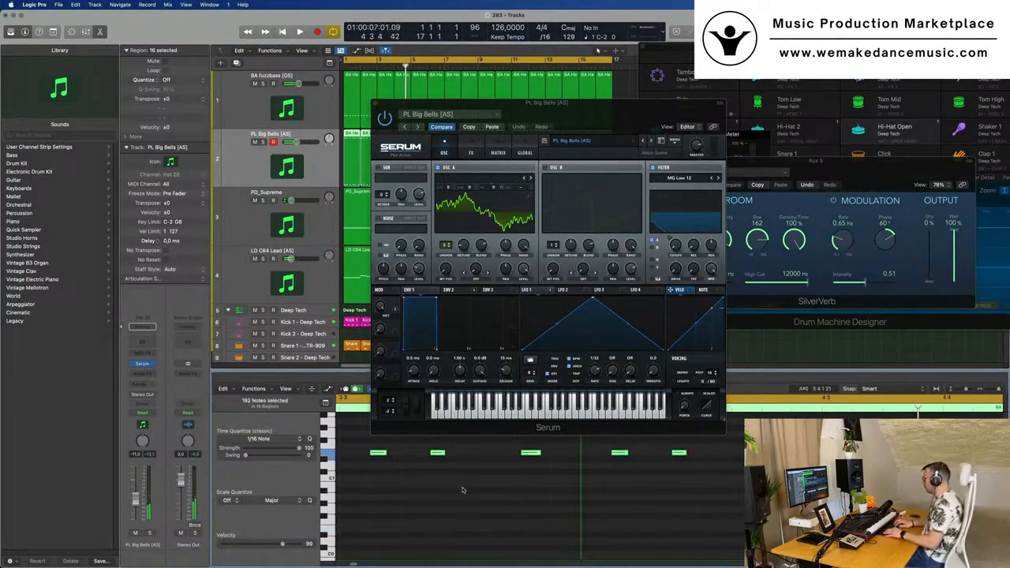
{"action": "key", "text": "space"}
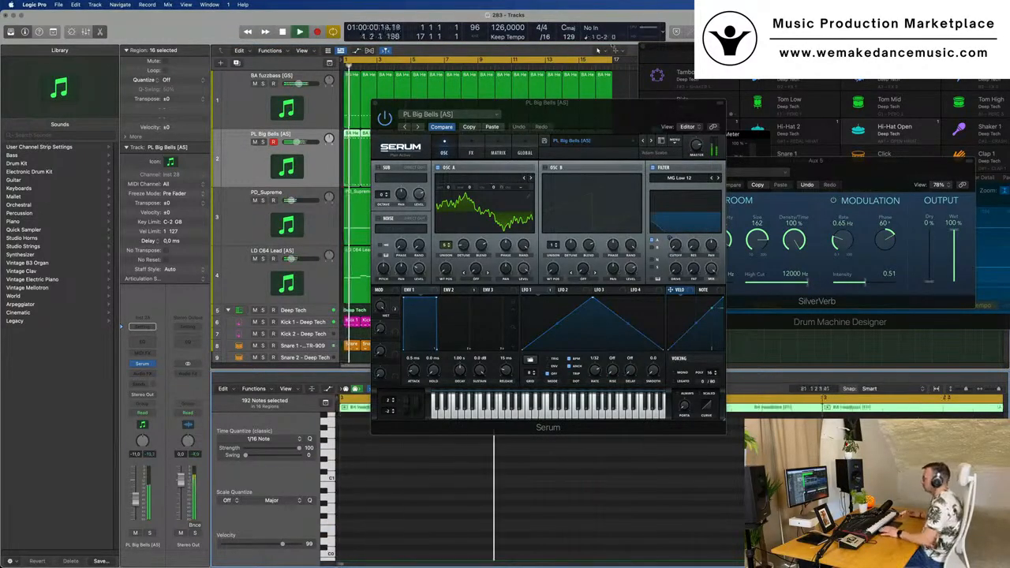
Advance through Serum's plucked presets past PL Cliche d00t [GI] and load PL Crushed Pluck [AS] while the loop plays.
{"action": "left_click_drag", "start_coordinate": [594, 122], "coordinate": [583, 137]}
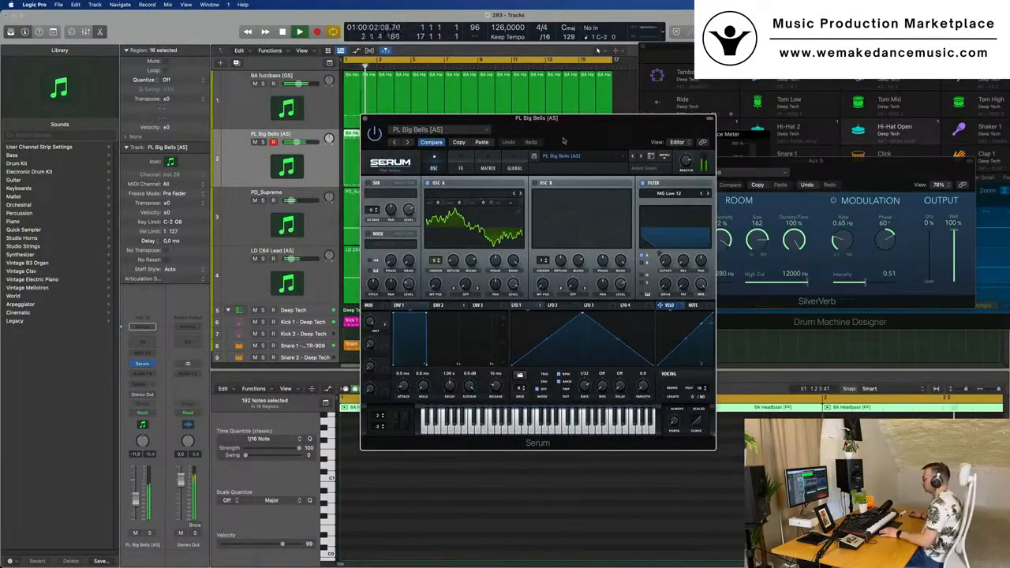
{"action": "left_click", "coordinate": [641, 157]}
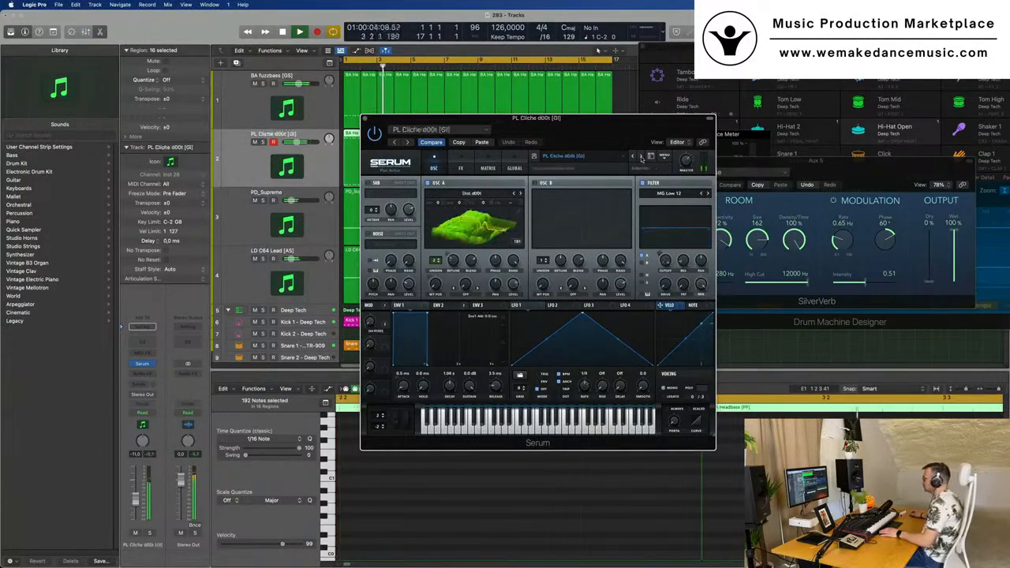
{"action": "left_click_drag", "start_coordinate": [665, 147], "coordinate": [693, 188]}
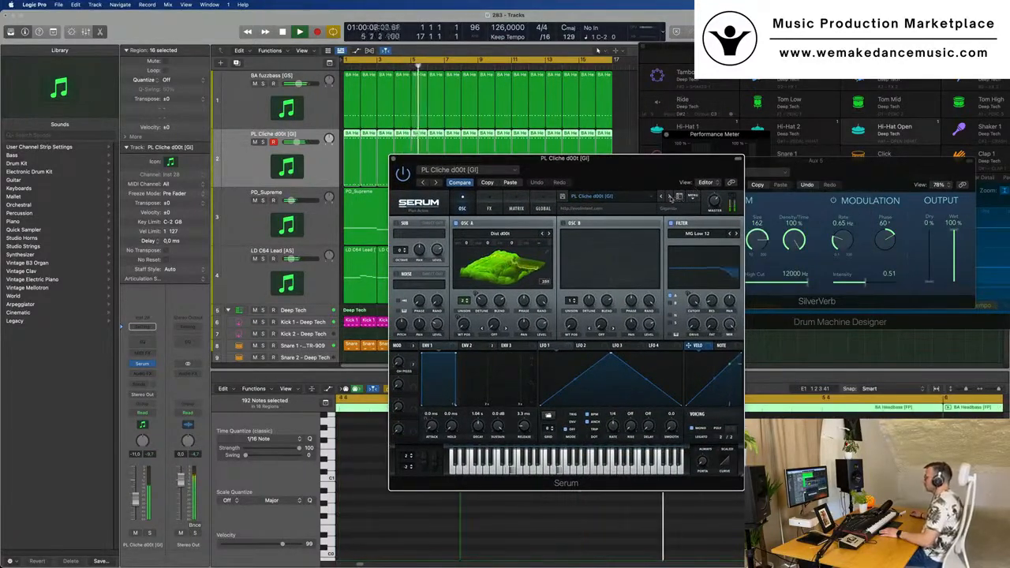
{"action": "left_click", "coordinate": [671, 196]}
{"action": "left_click_drag", "start_coordinate": [670, 159], "coordinate": [728, 151]}
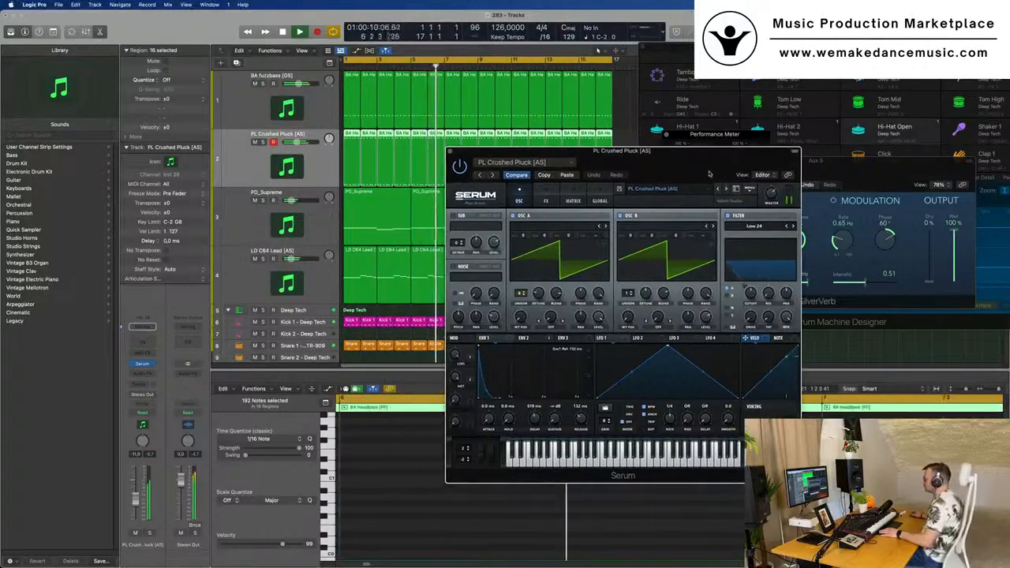
Set the plucked track's volume to -13.4 dB, and adjust the Crushed Pluck filter cutoff before copying its Serum settings.
{"action": "left_click_drag", "start_coordinate": [137, 503], "coordinate": [138, 505]}
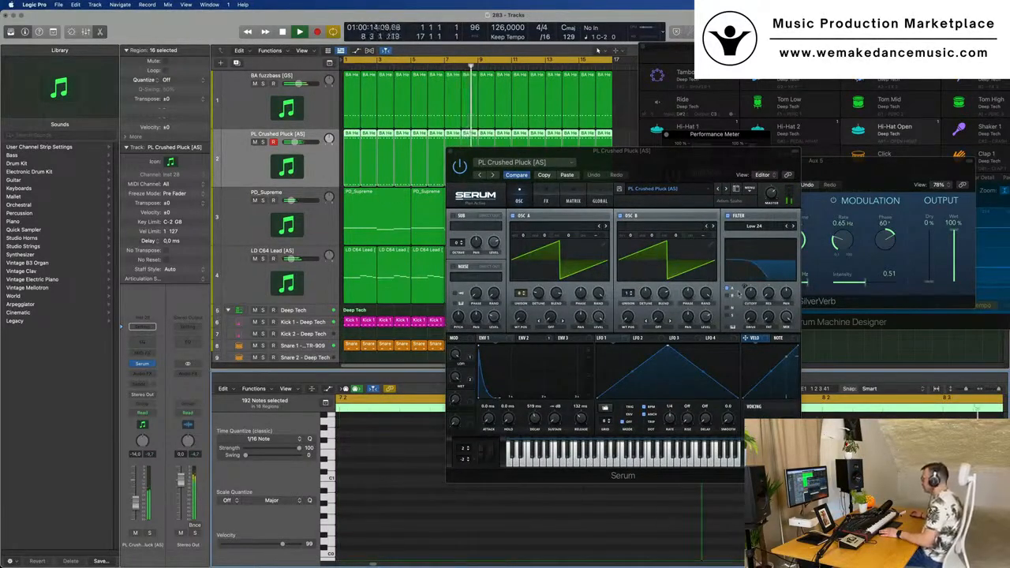
{"action": "left_click", "coordinate": [751, 306]}
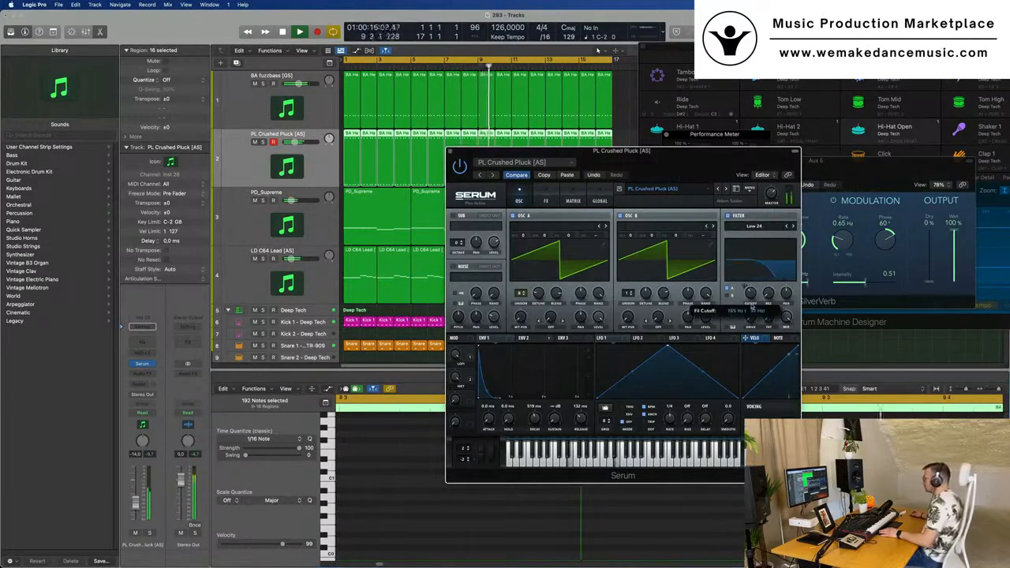
{"action": "left_click_drag", "start_coordinate": [555, 177], "coordinate": [409, 172]}
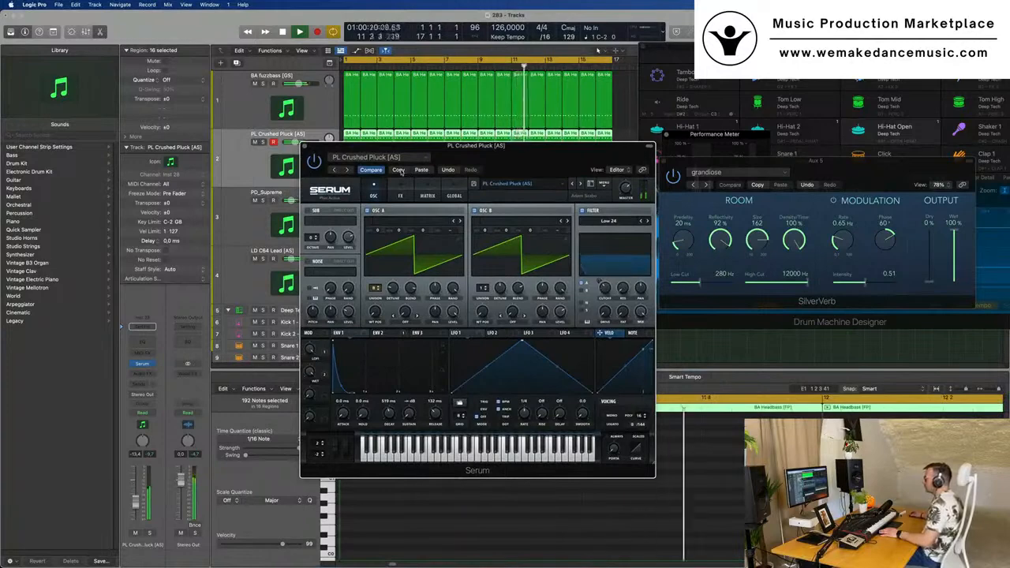
Audition further plucked Serum presets over the loop, from PL Crusty Pluck [LCV] through PL Monolith [7S] to PL Nothing Special.
{"action": "left_click", "coordinate": [582, 184]}
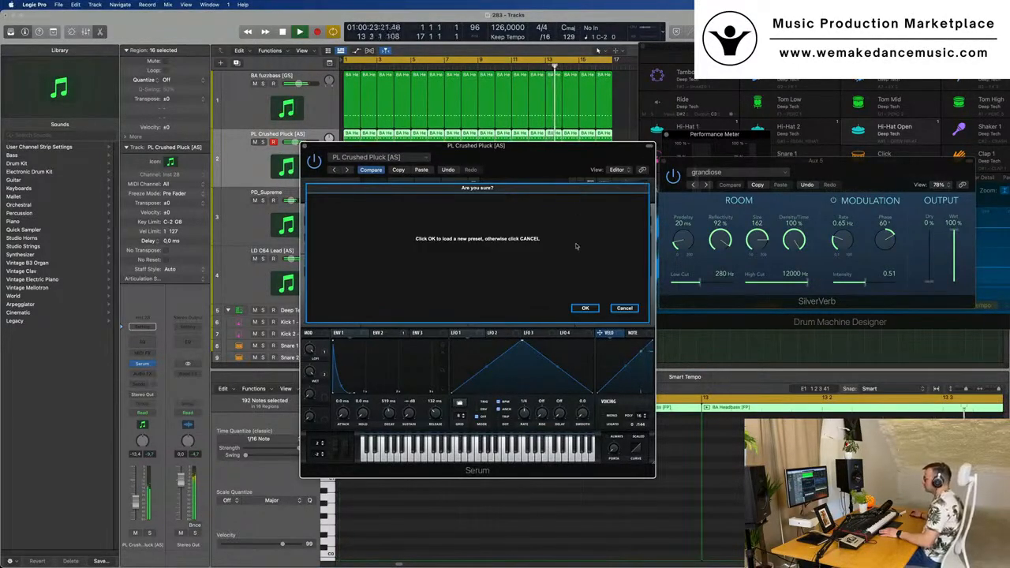
{"action": "left_click", "coordinate": [585, 308]}
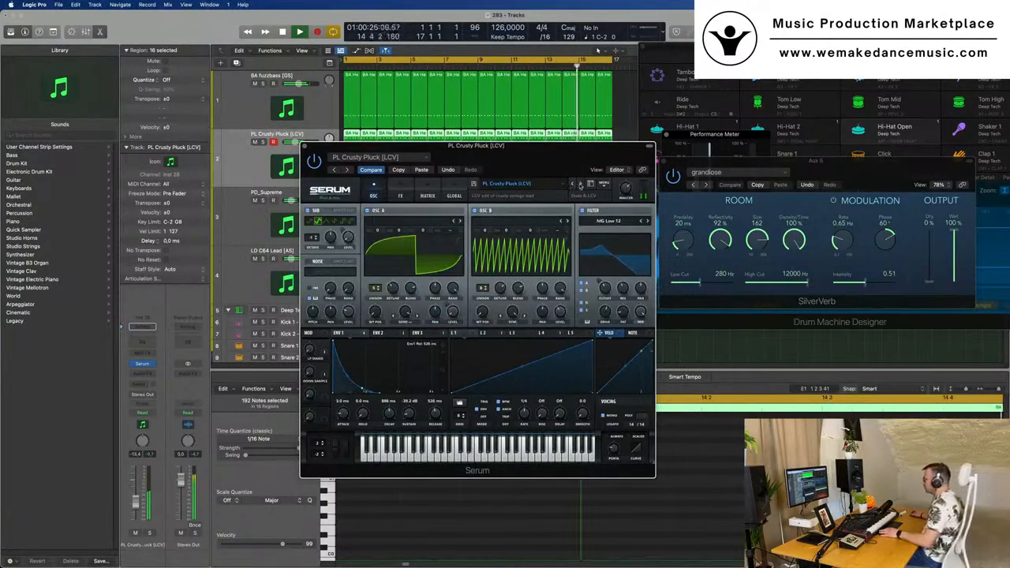
{"action": "left_click", "coordinate": [581, 184]}
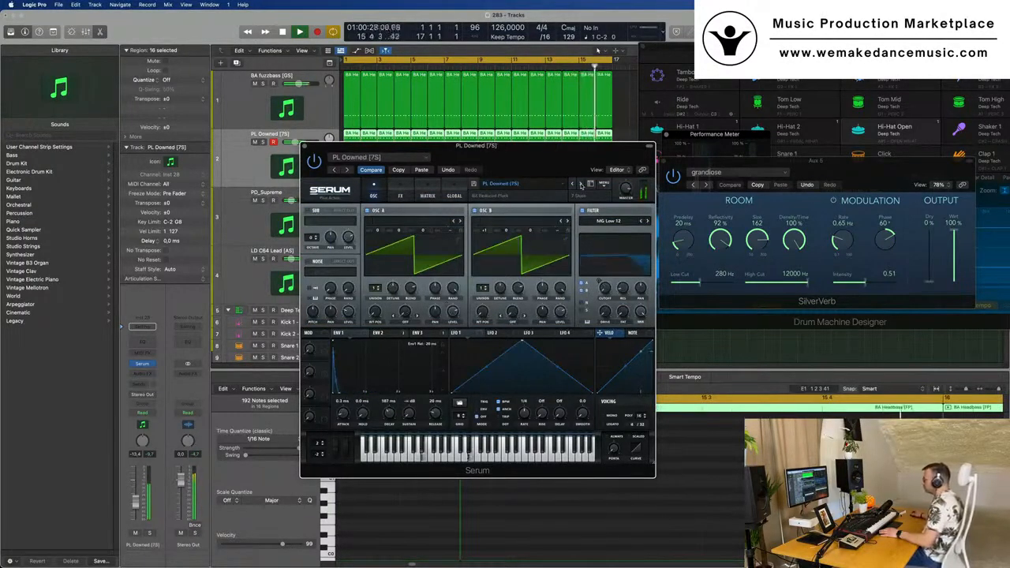
{"action": "left_click", "coordinate": [581, 184]}
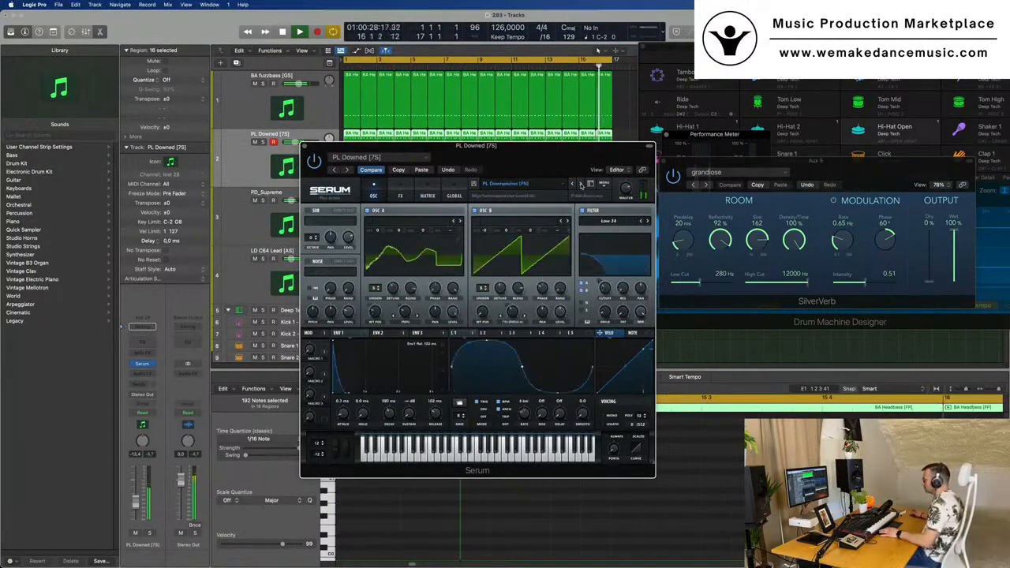
{"action": "left_click", "coordinate": [581, 184]}
{"action": "left_click", "coordinate": [581, 184]}
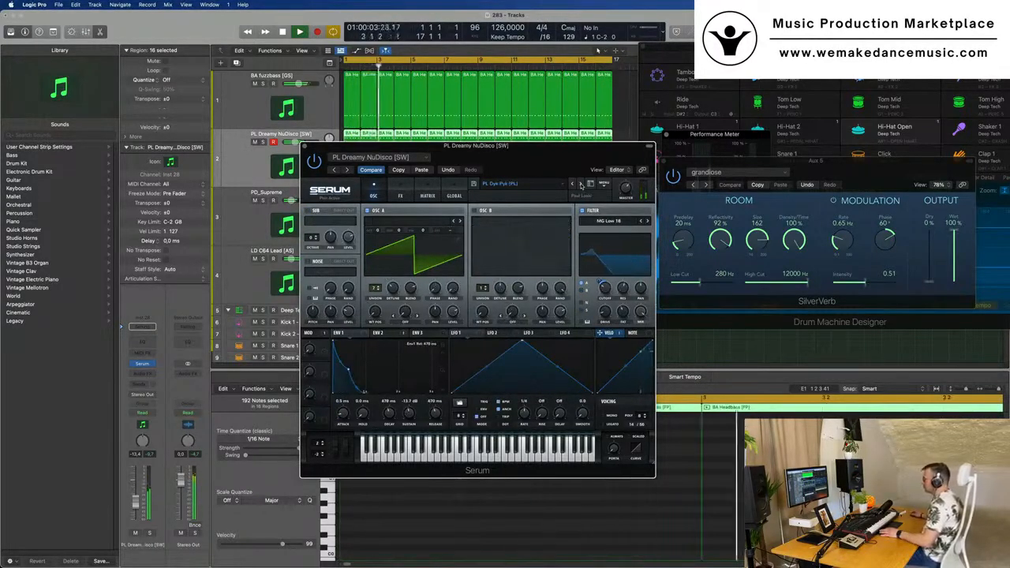
{"action": "left_click", "coordinate": [581, 184]}
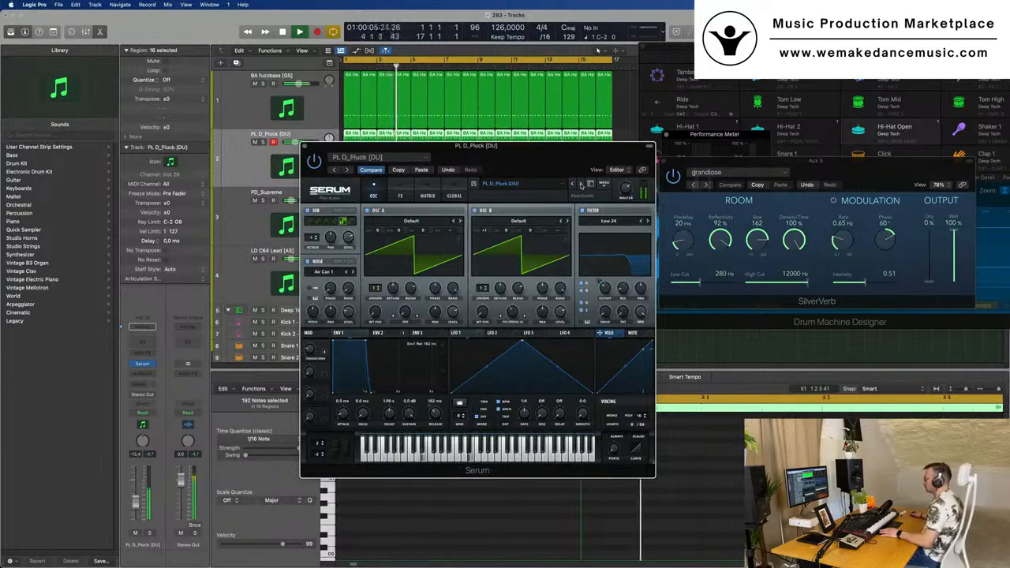
{"action": "left_click", "coordinate": [581, 184]}
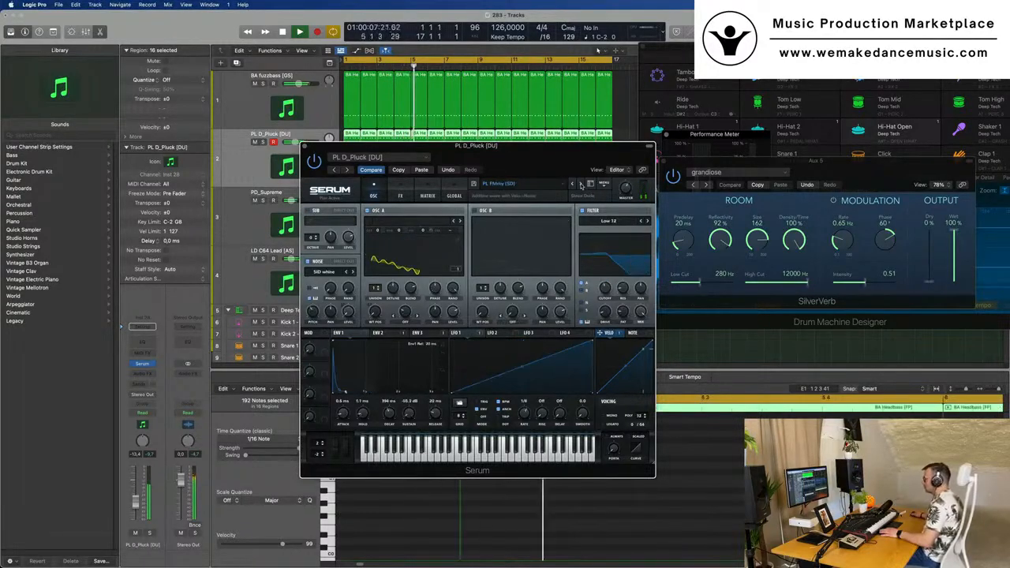
{"action": "left_click", "coordinate": [581, 184]}
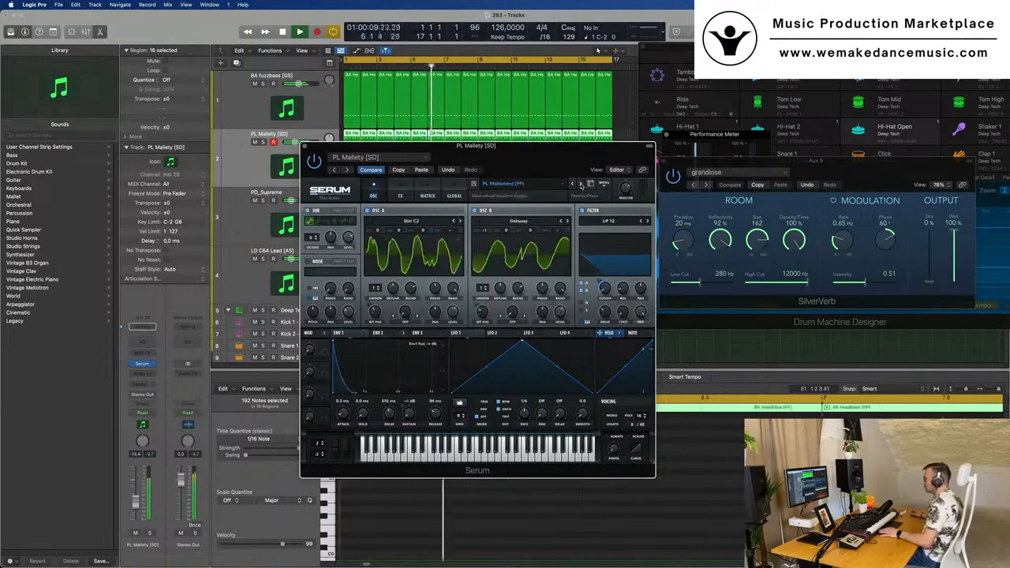
{"action": "left_click", "coordinate": [581, 184]}
{"action": "left_click", "coordinate": [581, 184]}
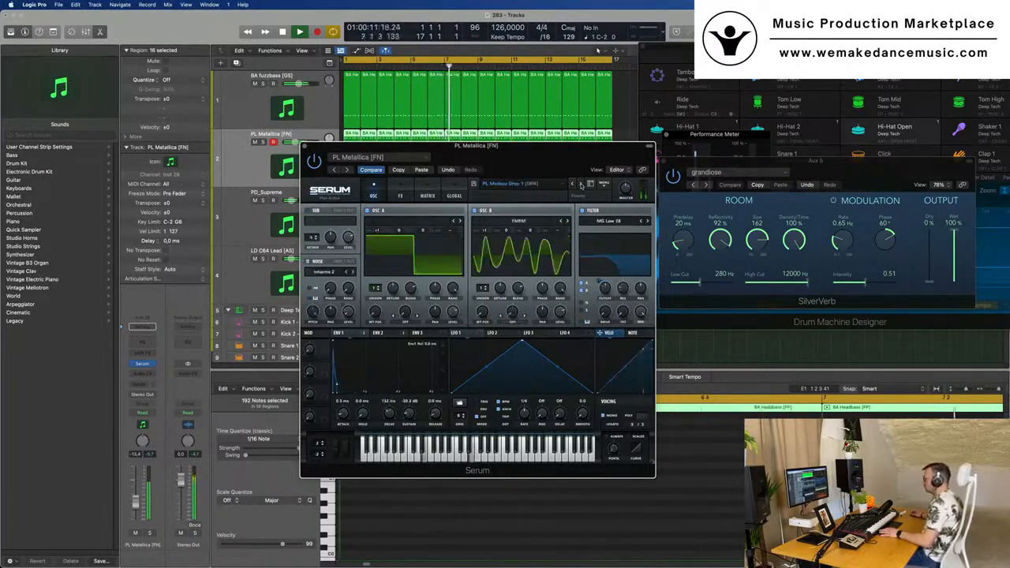
{"action": "left_click", "coordinate": [582, 184]}
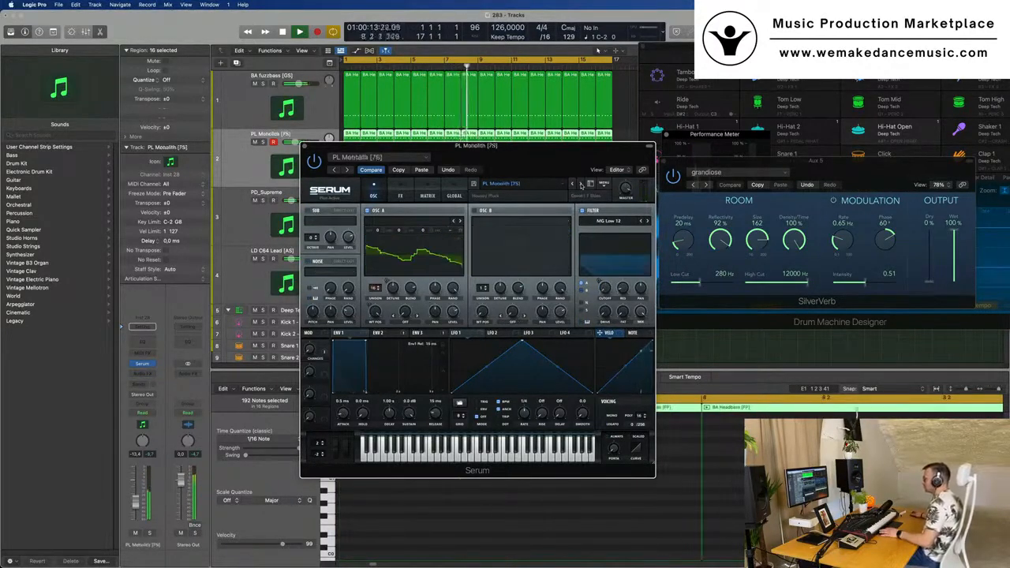
{"action": "left_click", "coordinate": [581, 184]}
{"action": "left_click", "coordinate": [581, 184]}
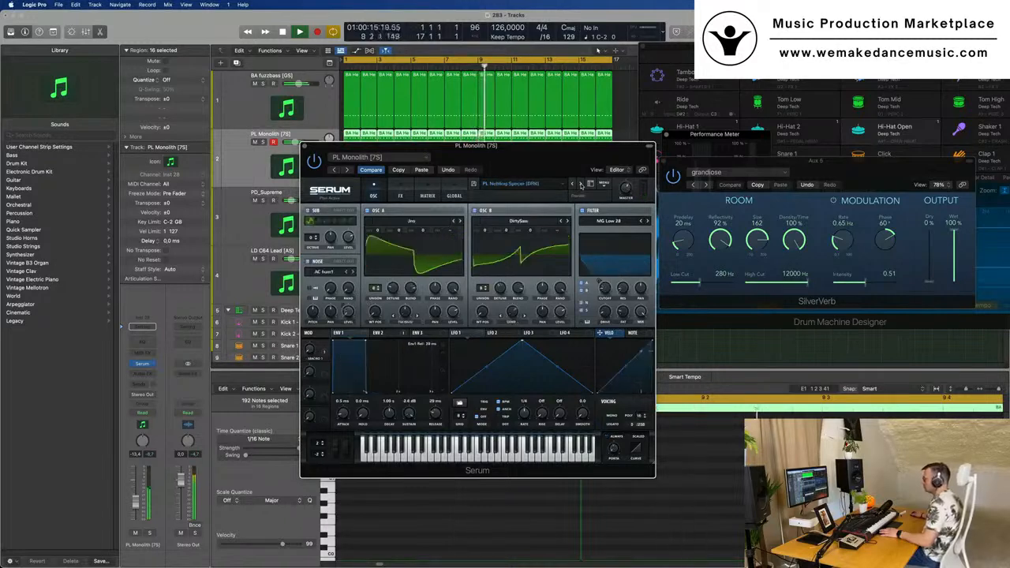
Paste the copied PL Crushed Pluck [AS] settings back into the plucked track's Serum.
{"action": "left_click", "coordinate": [422, 170]}
{"action": "left_click_drag", "start_coordinate": [525, 156], "coordinate": [597, 132]}
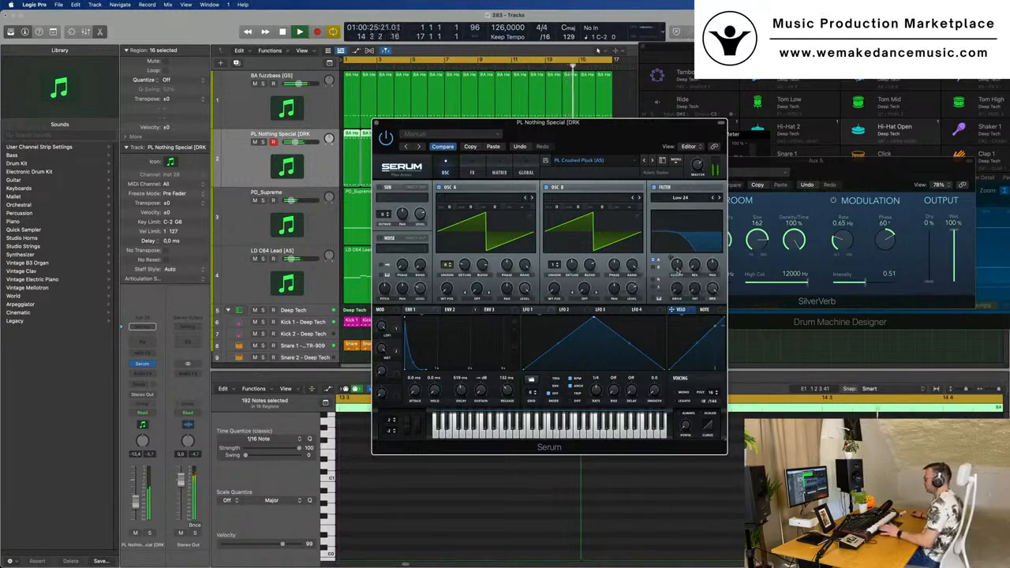
{"action": "left_click_drag", "start_coordinate": [483, 123], "coordinate": [511, 113]}
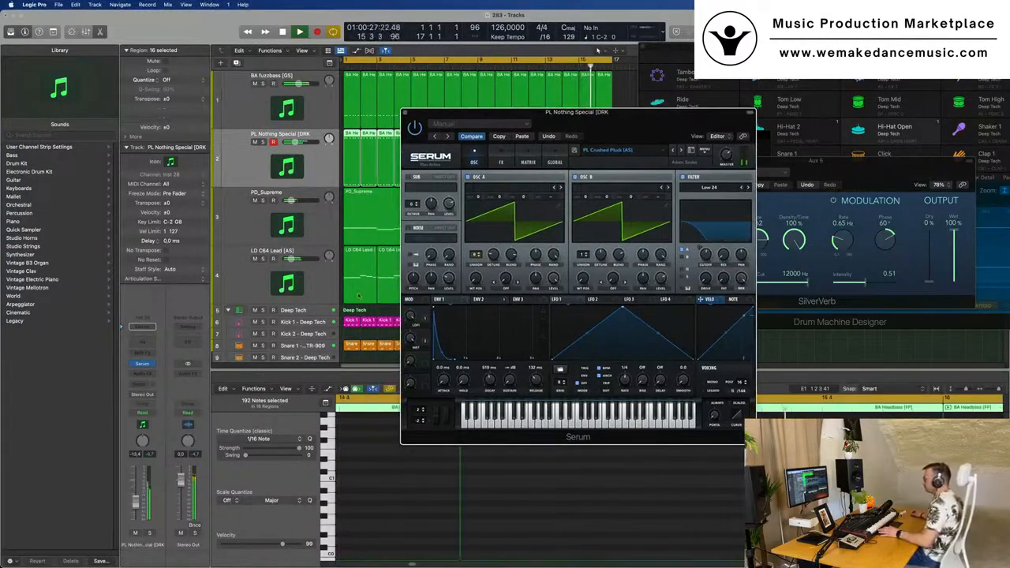
Show Serum's effects and raise the delay's wet mix for the Crushed Pluck sound.
{"action": "left_click", "coordinate": [502, 162]}
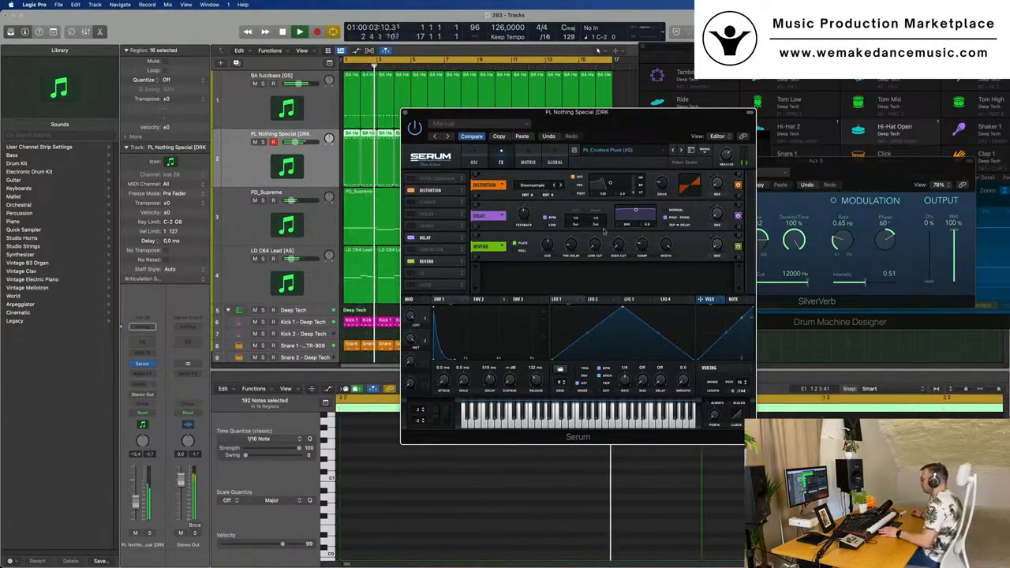
{"action": "mouse_move", "coordinate": [717, 214]}
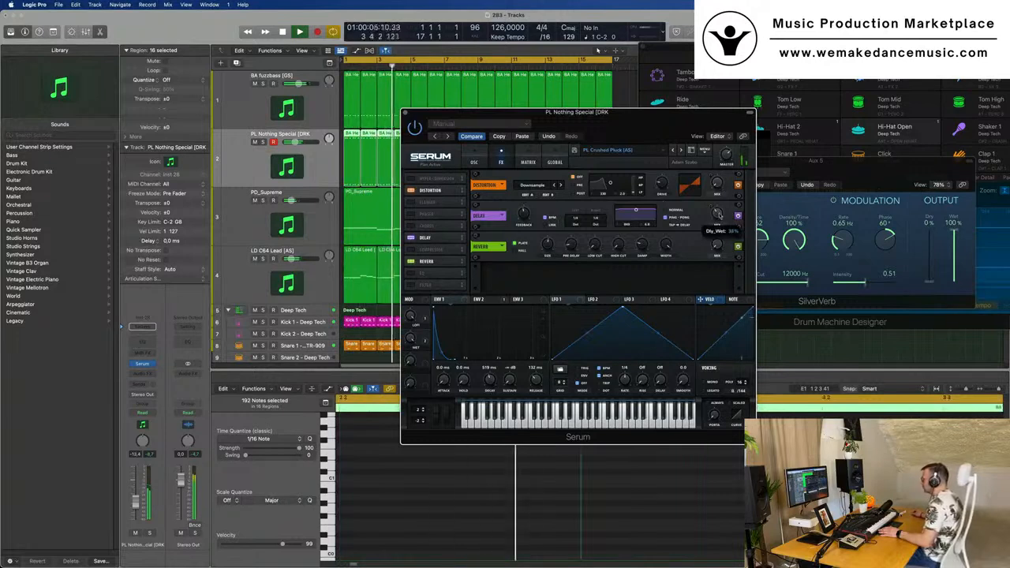
{"action": "left_click_drag", "start_coordinate": [718, 218], "coordinate": [721, 198]}
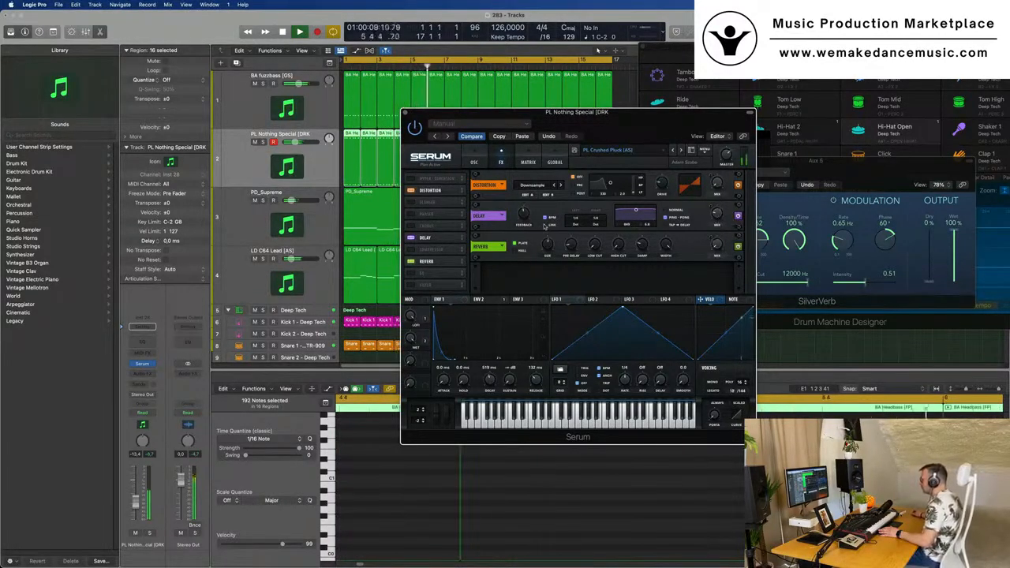
{"action": "mouse_move", "coordinate": [547, 243]}
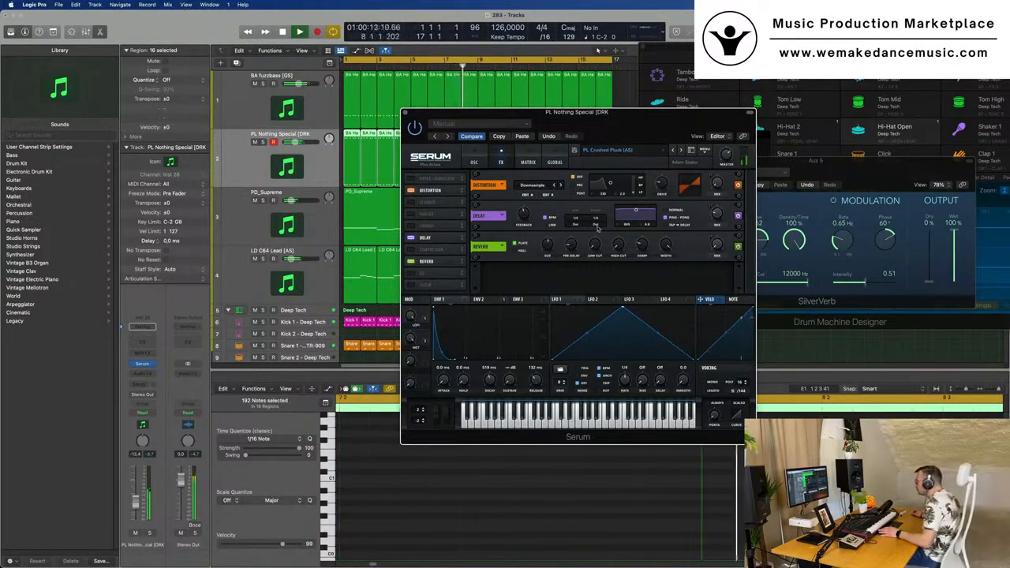
Enlarge the Serum window and reposition it so its effect controls are easier to read.
{"action": "left_click_drag", "start_coordinate": [691, 118], "coordinate": [578, 110]}
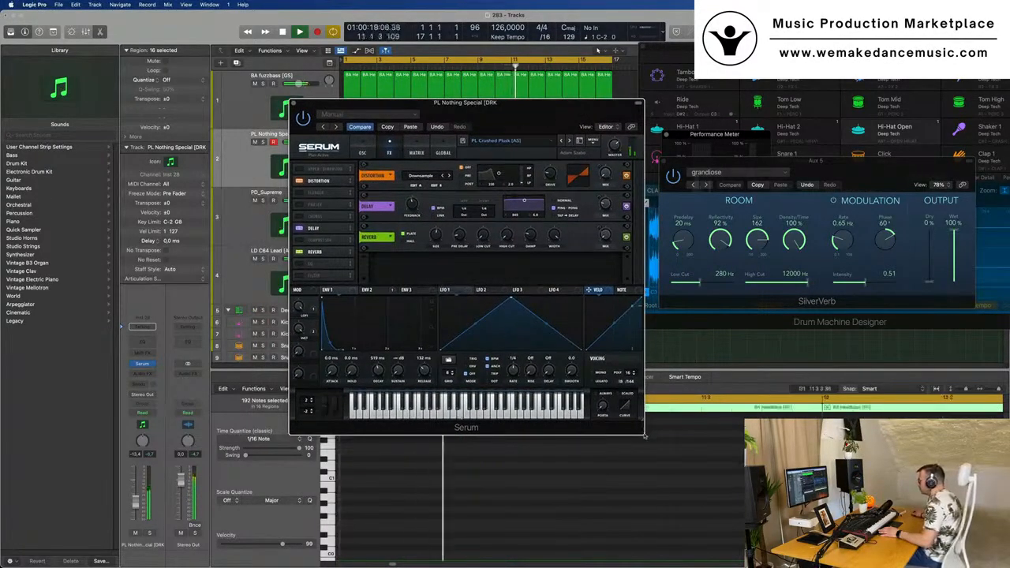
{"action": "left_click_drag", "start_coordinate": [649, 427], "coordinate": [744, 518]}
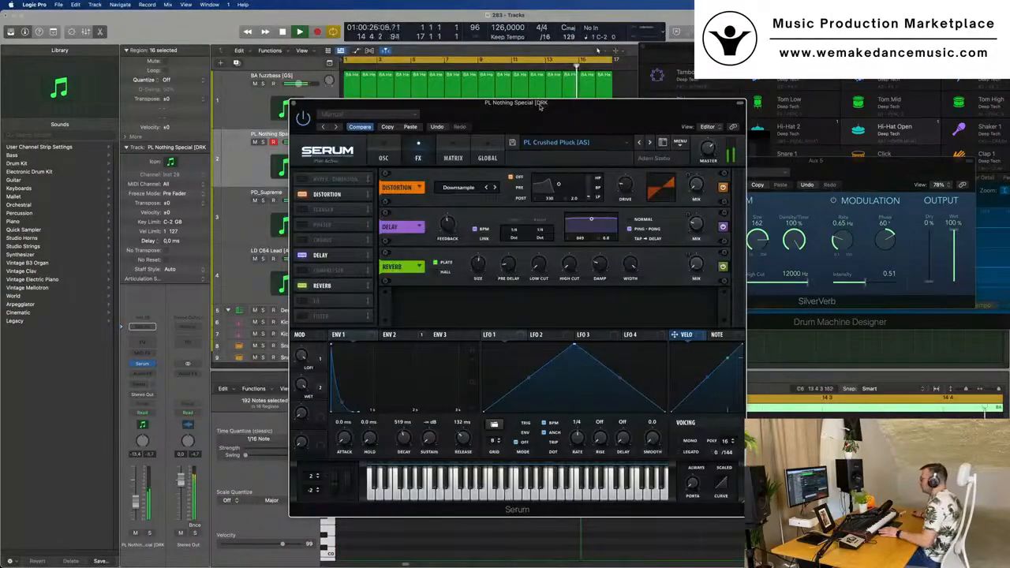
{"action": "left_click_drag", "start_coordinate": [541, 108], "coordinate": [467, 66]}
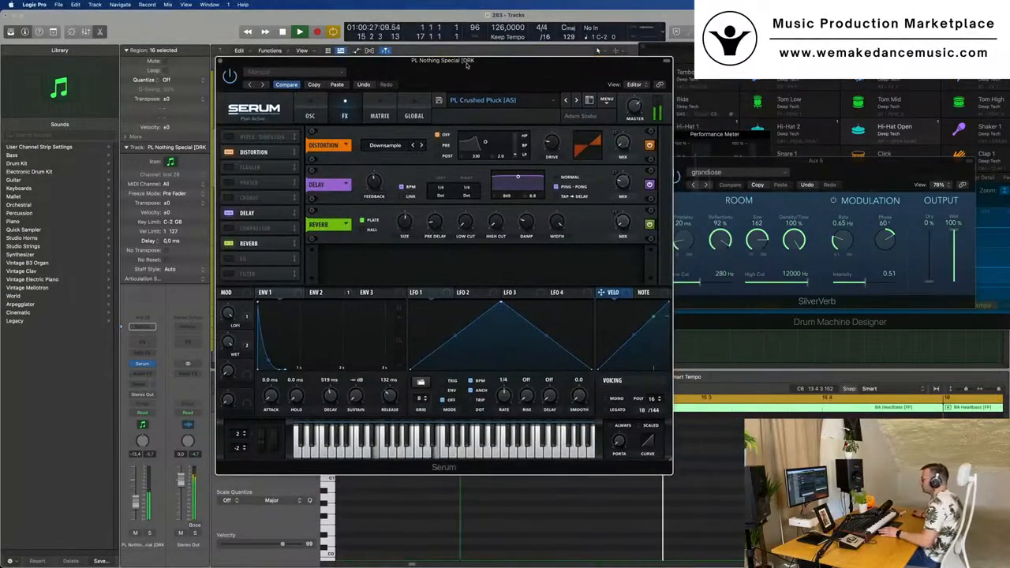
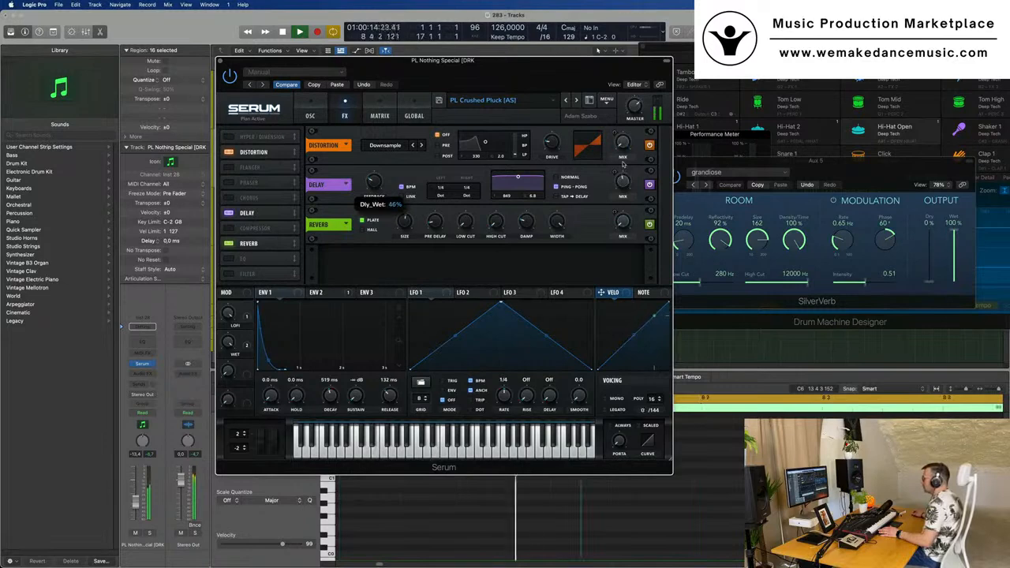
Try the delay's wet mix higher and lower in Serum, settle it at about 18%, and close the plug-in window.
{"action": "left_click_drag", "start_coordinate": [623, 164], "coordinate": [624, 188]}
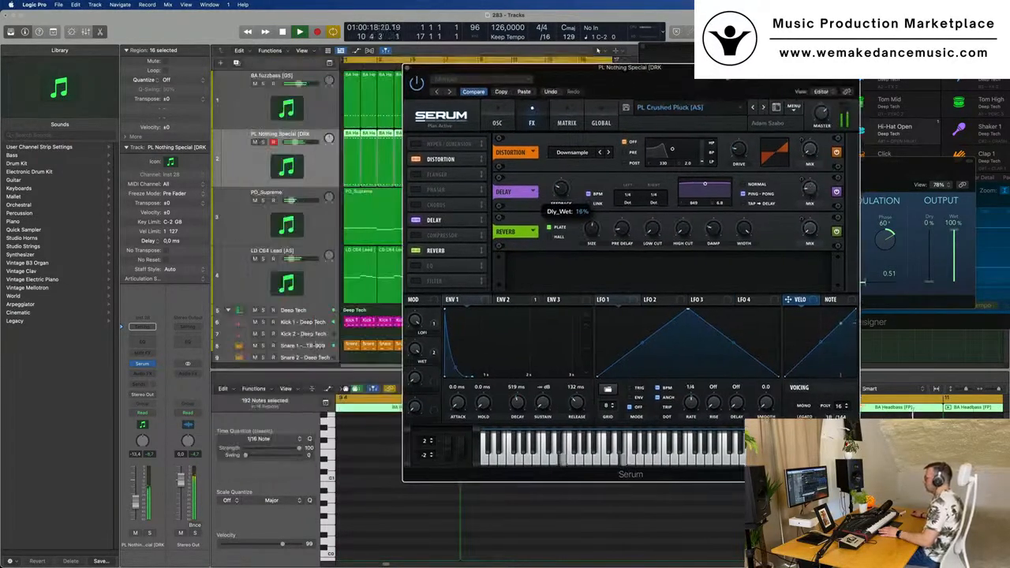
{"action": "left_click_drag", "start_coordinate": [576, 60], "coordinate": [763, 66]}
{"action": "left_click_drag", "start_coordinate": [812, 190], "coordinate": [814, 161]}
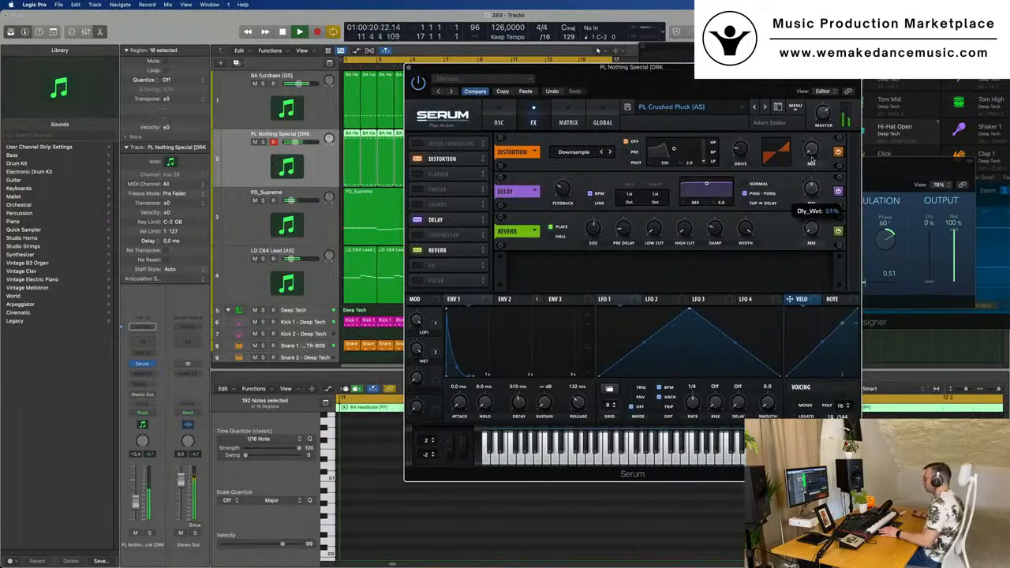
{"action": "left_click_drag", "start_coordinate": [814, 161], "coordinate": [811, 196]}
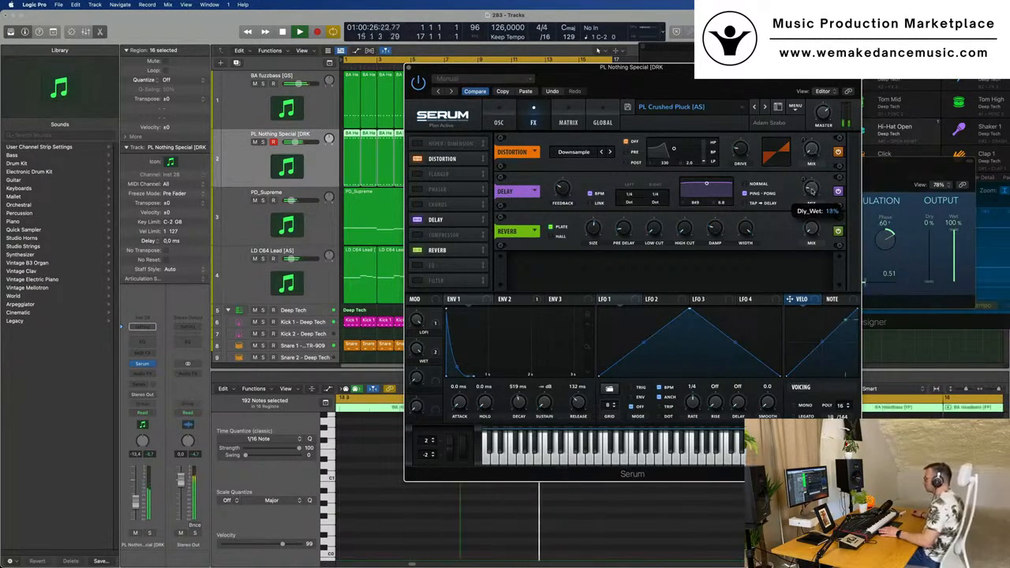
{"action": "left_click_drag", "start_coordinate": [442, 66], "coordinate": [314, 90]}
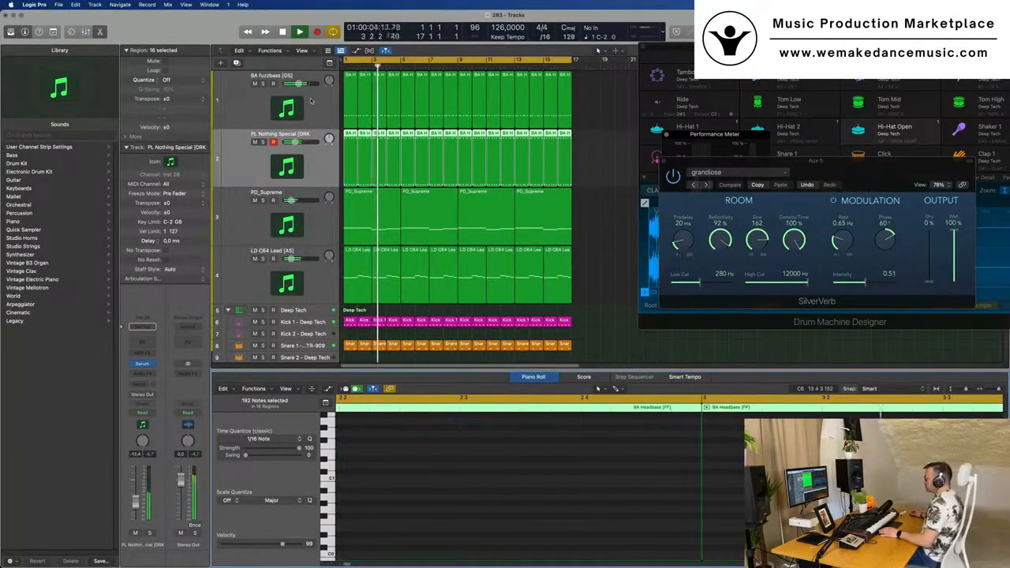
Join the BA fuzzbass track's four regions in bars 13 to 16 into a single region.
{"action": "left_click", "coordinate": [589, 101]}
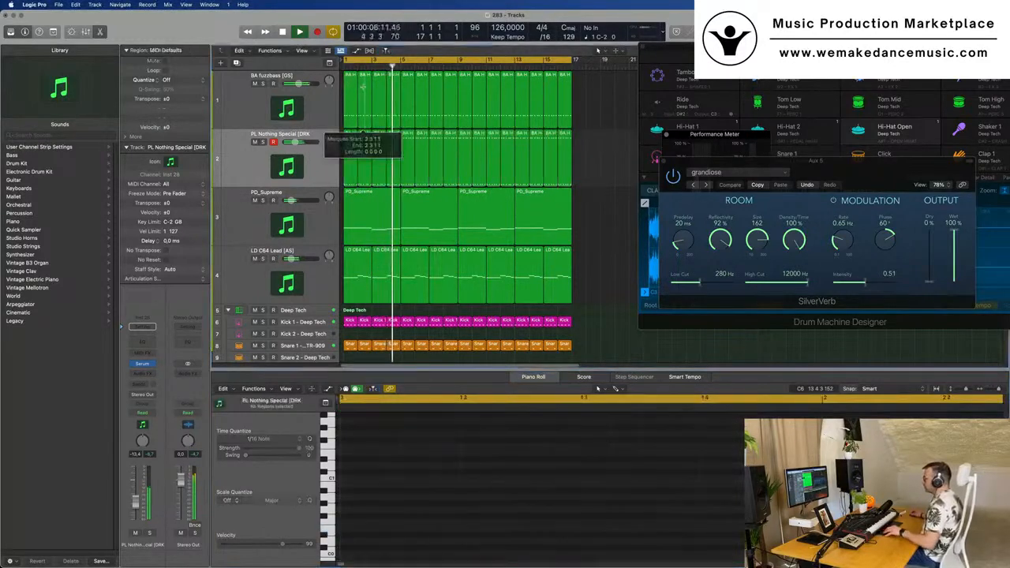
{"action": "left_click_drag", "start_coordinate": [589, 101], "coordinate": [523, 118]}
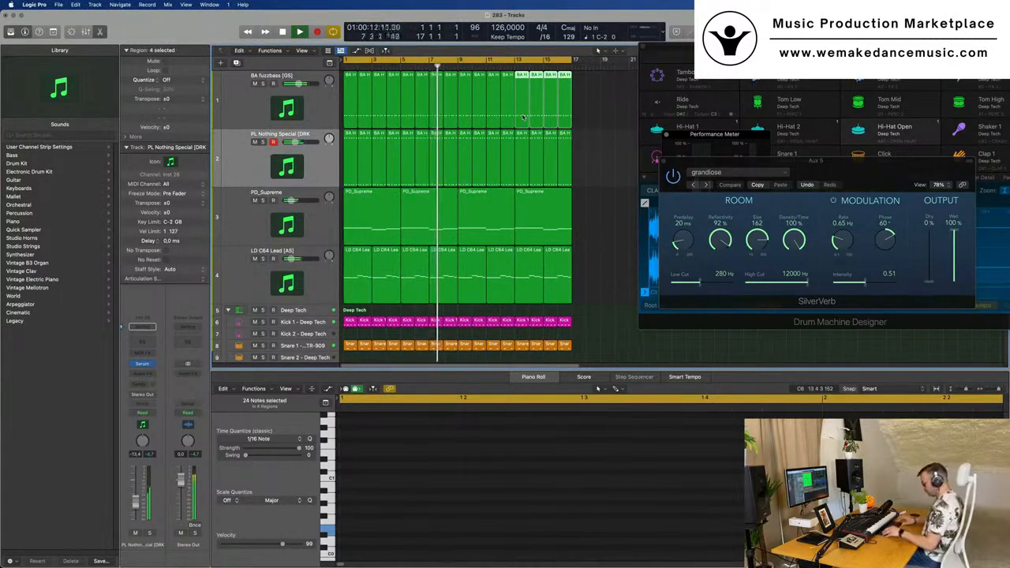
{"action": "key", "text": "super+j"}
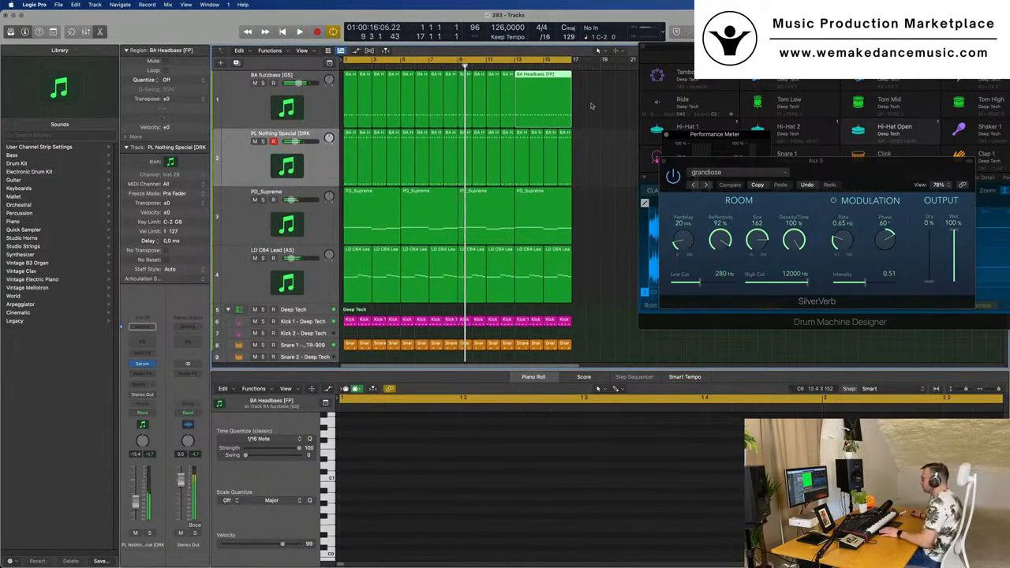
Show the bass, pluck and pad notes of bars 13 to 16 in the piano roll, and move the plucked track below PD_Supreme.
{"action": "left_click_drag", "start_coordinate": [602, 99], "coordinate": [520, 234]}
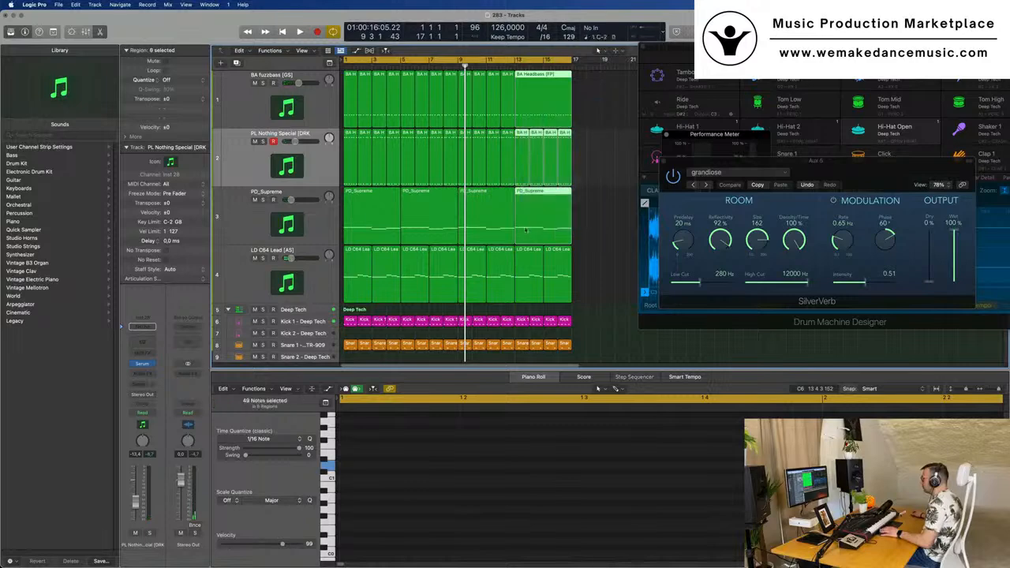
{"action": "key", "text": "p"}
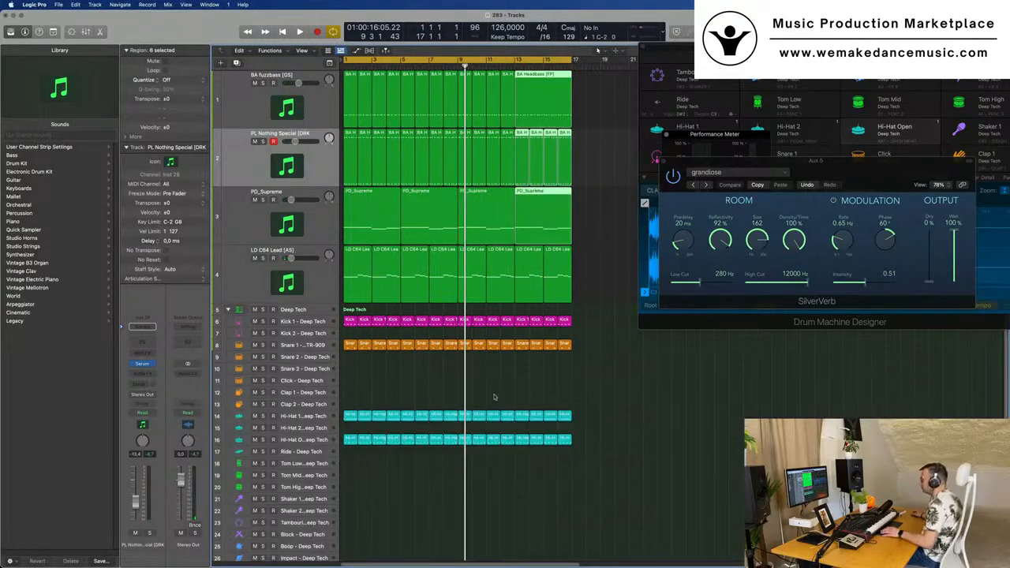
{"action": "key", "text": "p"}
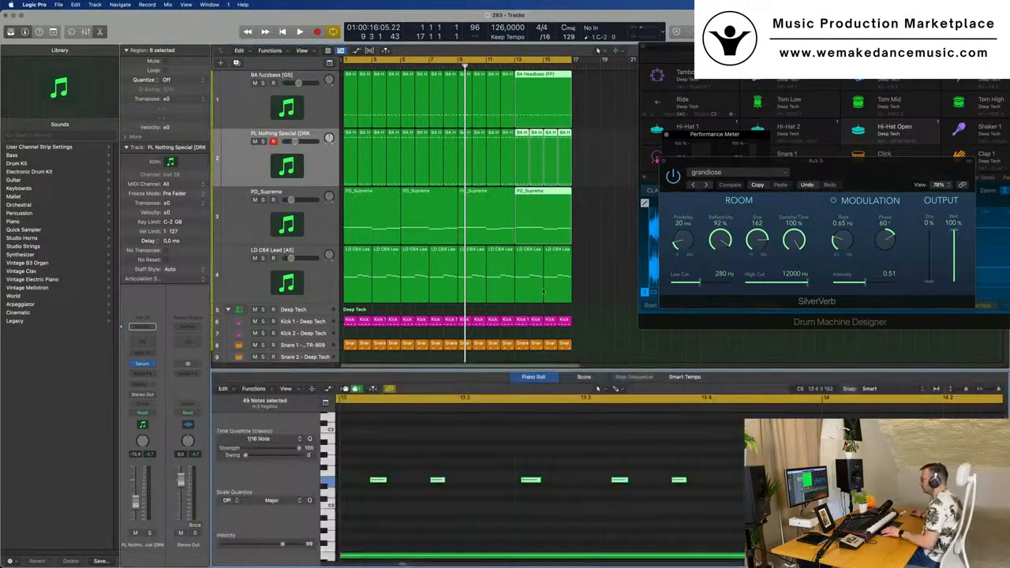
{"action": "scroll", "coordinate": [514, 457], "scroll_direction": "down", "scroll_amount": 5}
{"action": "scroll", "coordinate": [513, 456], "scroll_direction": "down", "scroll_amount": 6}
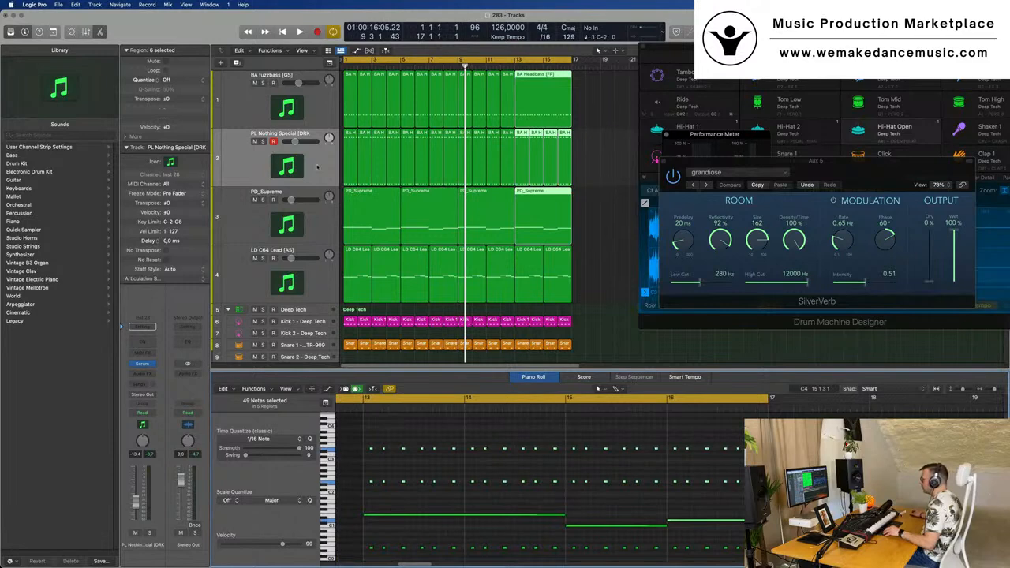
{"action": "left_click", "coordinate": [599, 151]}
{"action": "left_click_drag", "start_coordinate": [314, 161], "coordinate": [314, 225]}
Display the last bass and pad regions together in the piano roll and transpose the bass notes in bars 15 and 16 down.
{"action": "left_click_drag", "start_coordinate": [599, 104], "coordinate": [530, 163]}
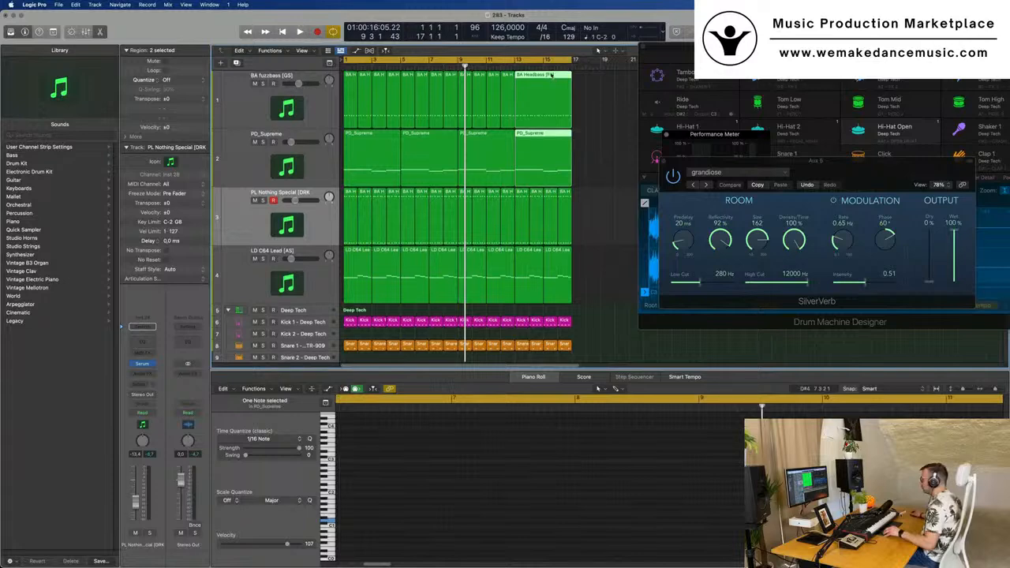
{"action": "key", "text": "e"}
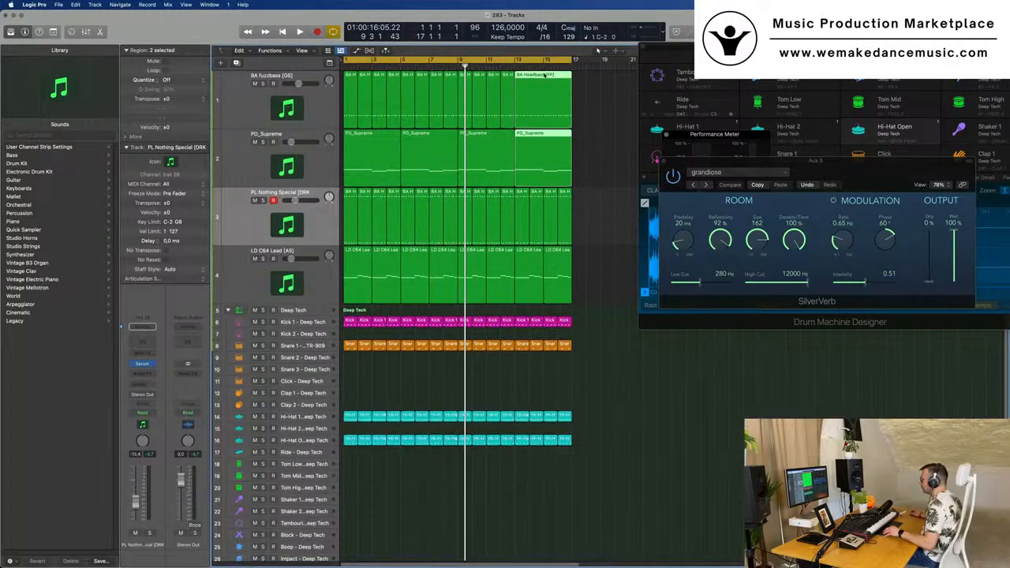
{"action": "key", "text": "e"}
{"action": "scroll", "coordinate": [420, 478], "scroll_direction": "up", "scroll_amount": 5}
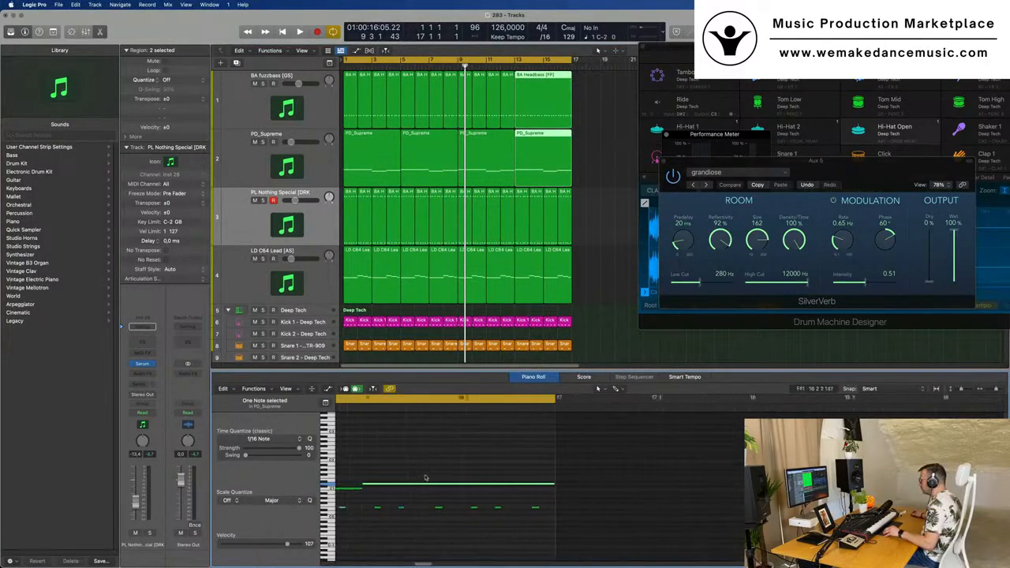
{"action": "scroll", "coordinate": [423, 477], "scroll_direction": "down", "scroll_amount": 4}
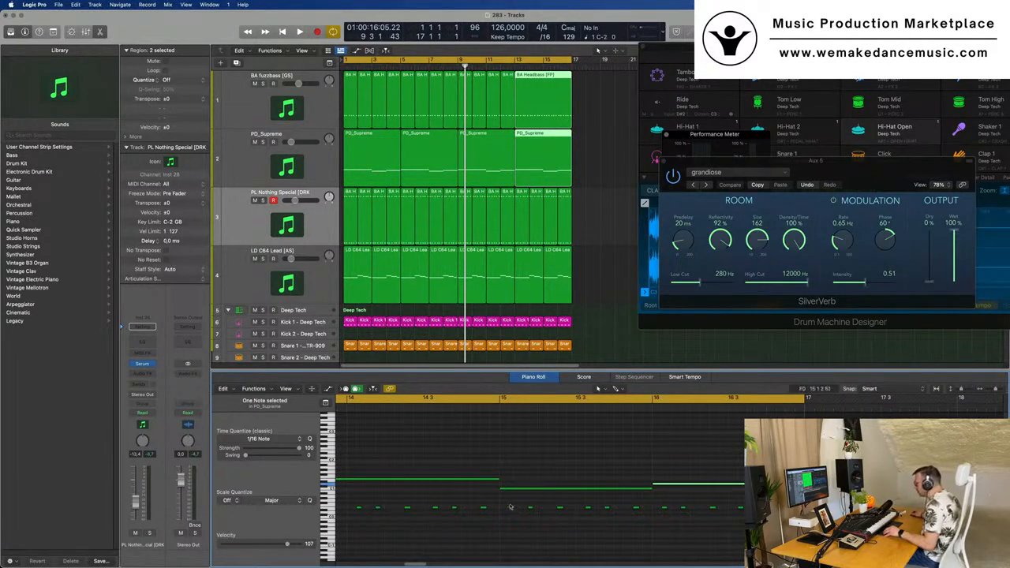
{"action": "left_click_drag", "start_coordinate": [508, 503], "coordinate": [643, 518]}
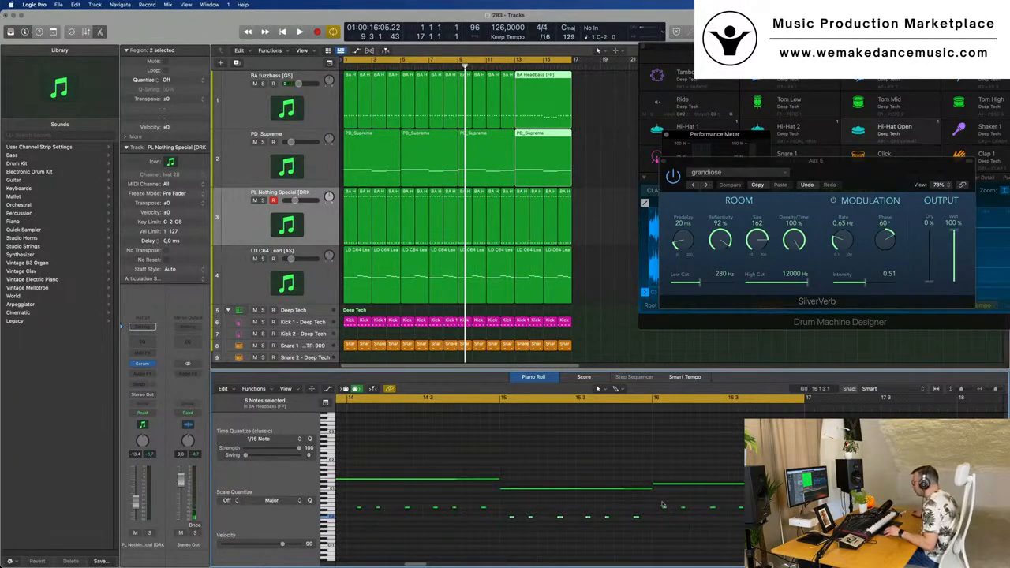
{"action": "left_click_drag", "start_coordinate": [790, 515], "coordinate": [801, 515]}
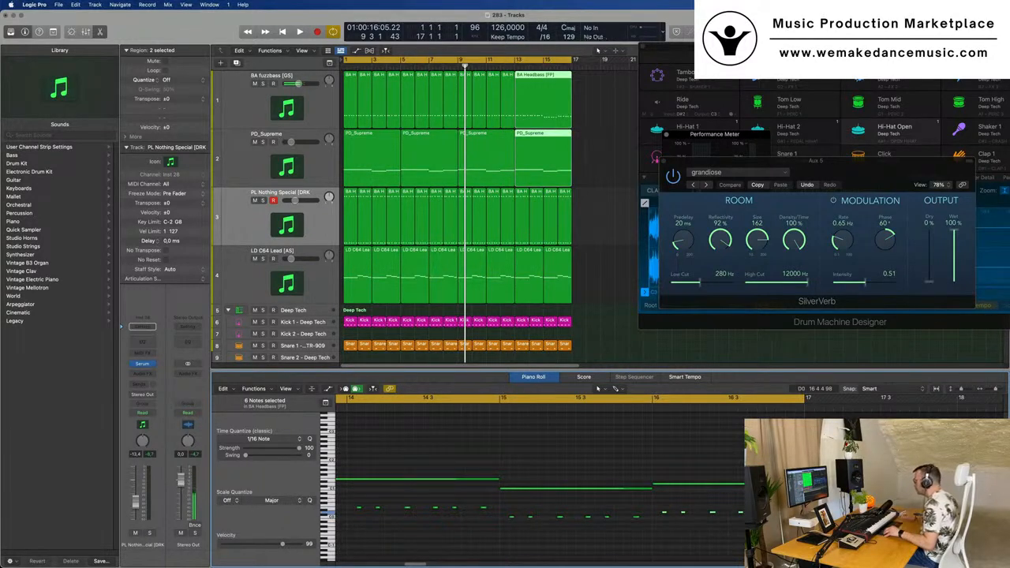
Set the cycle range to bars 13 to 16 and listen to the edited bassline with the other parts.
{"action": "left_click_drag", "start_coordinate": [516, 61], "coordinate": [572, 61]}
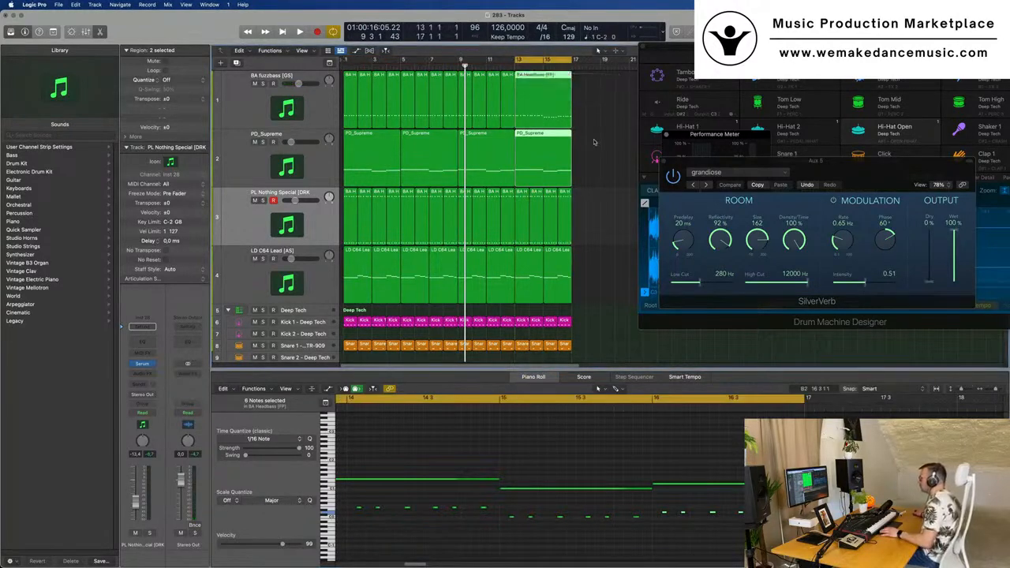
{"action": "key", "text": "space"}
{"action": "left_click", "coordinate": [597, 154], "text": "ctrl+alt"}
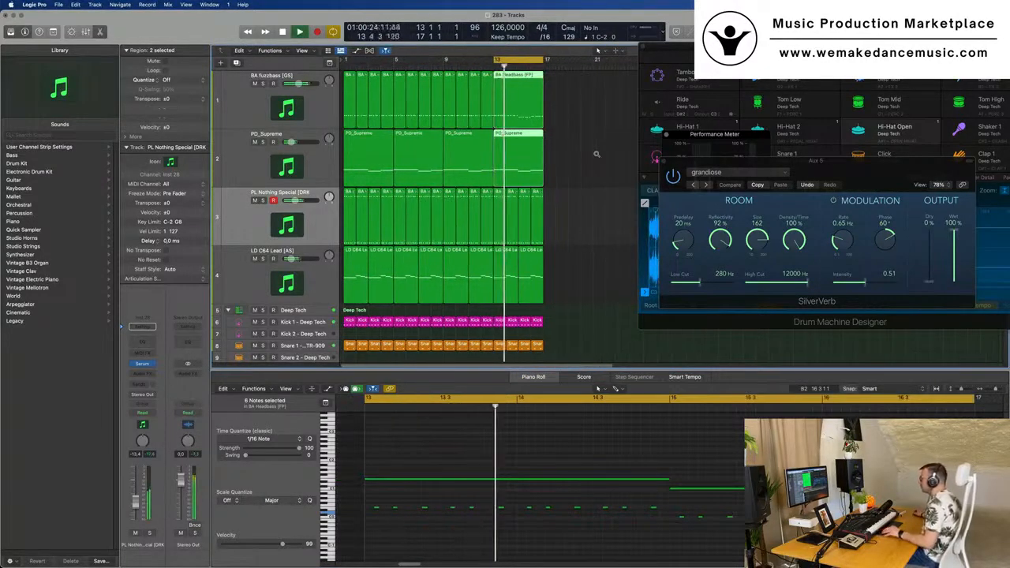
{"action": "left_click", "coordinate": [597, 154], "text": "ctrl+alt"}
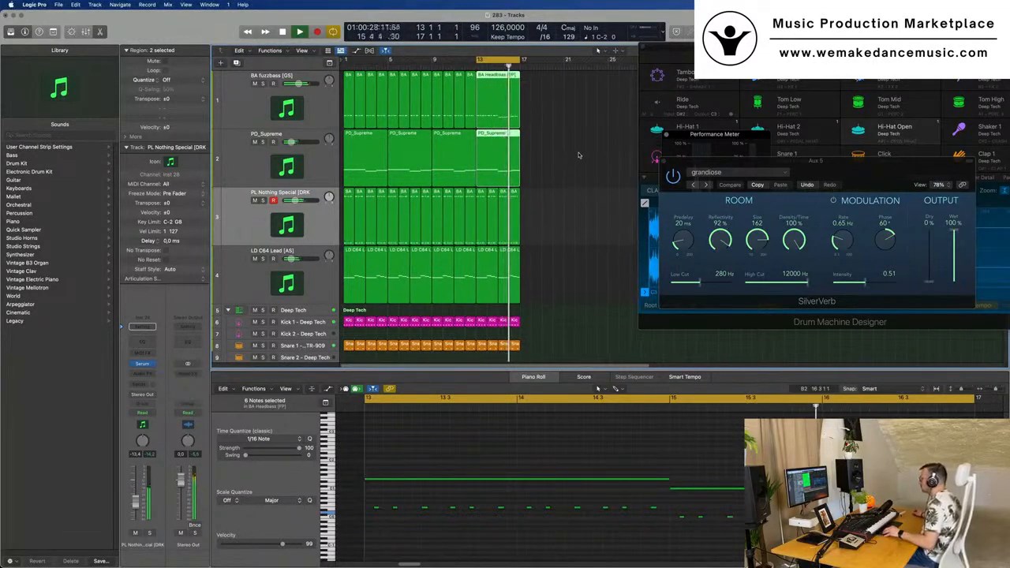
{"action": "scroll", "coordinate": [581, 155], "scroll_direction": "down", "scroll_amount": 1}
{"action": "key", "text": "space"}
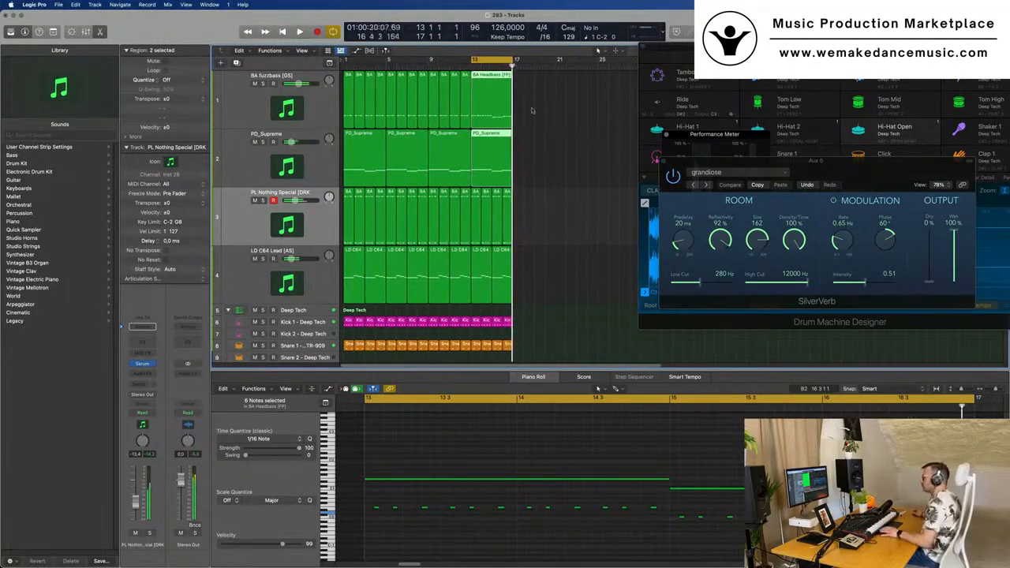
Replace the short bass regions in bars 1 to 12 with repeated copies of the edited four-bar bass region.
{"action": "left_click", "coordinate": [345, 93]}
{"action": "left_click_drag", "start_coordinate": [352, 88], "coordinate": [466, 100]}
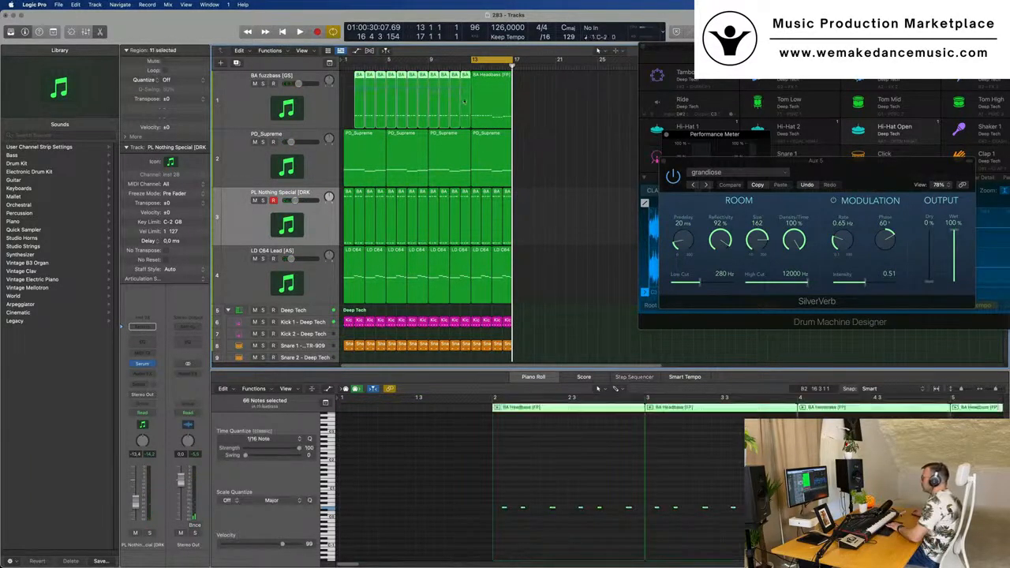
{"action": "left_click", "coordinate": [489, 77]}
{"action": "mouse_move", "coordinate": [343, 94]}
{"action": "left_mouse_down"}
{"action": "mouse_move", "coordinate": [455, 97]}
{"action": "mouse_move", "coordinate": [484, 79]}
{"action": "mouse_move", "coordinate": [355, 90]}
{"action": "left_mouse_up"}
{"action": "key", "text": "Delete"}
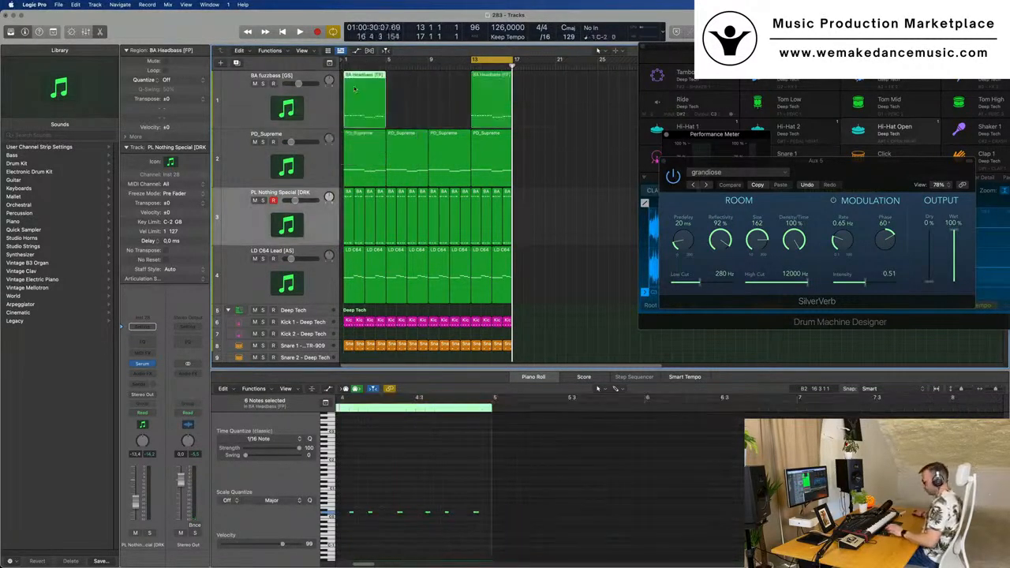
{"action": "key", "text": "super+r"}
{"action": "key", "text": "super+r"}
Extend the cycle range back to bar 1, mute the LD C64 Lead track and play the arrangement.
{"action": "key", "text": "space"}
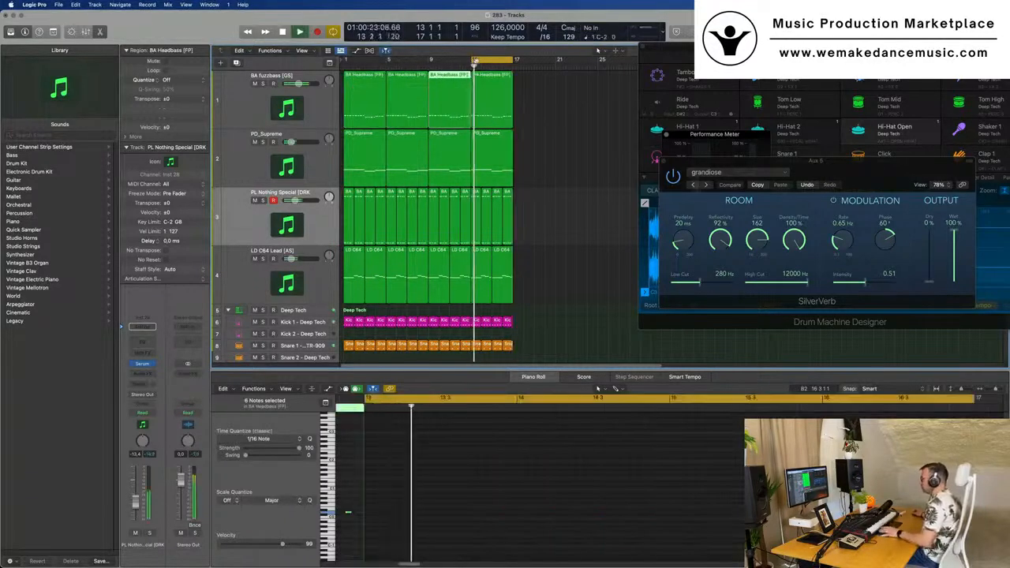
{"action": "left_click_drag", "start_coordinate": [474, 61], "coordinate": [345, 61]}
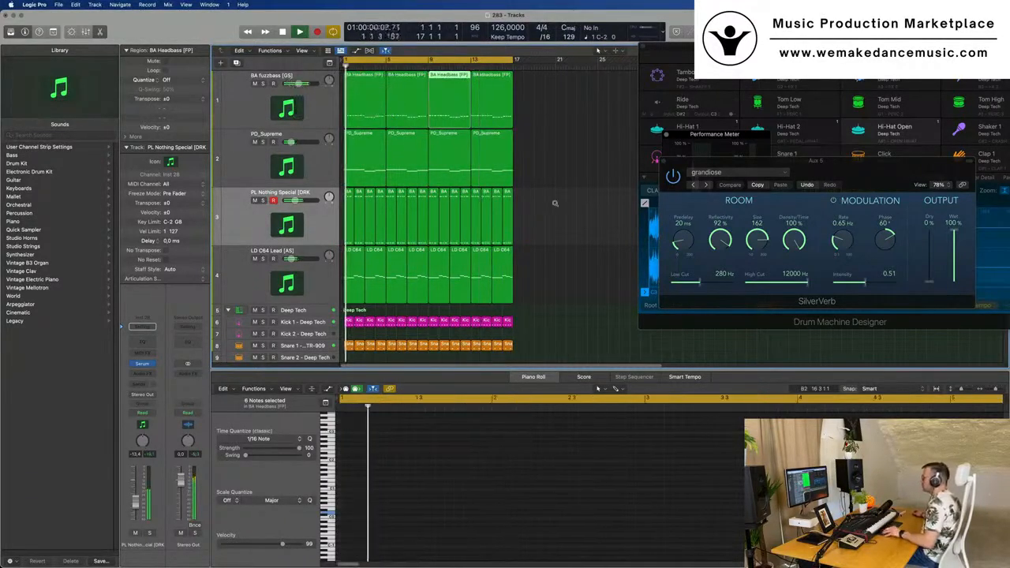
{"action": "scroll", "coordinate": [534, 232], "scroll_direction": "down", "scroll_amount": 1}
{"action": "left_click", "coordinate": [254, 259]}
{"action": "key", "text": "space"}
{"action": "key", "text": "space"}
{"action": "scroll", "coordinate": [509, 249], "scroll_direction": "down", "scroll_amount": 5}
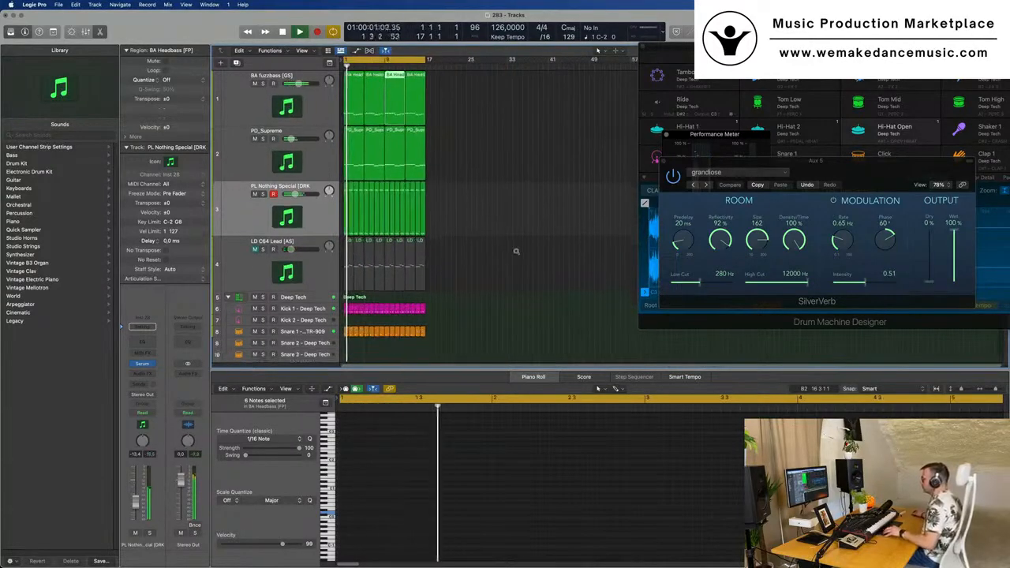
{"action": "scroll", "coordinate": [489, 247], "scroll_direction": "down", "scroll_amount": 2}
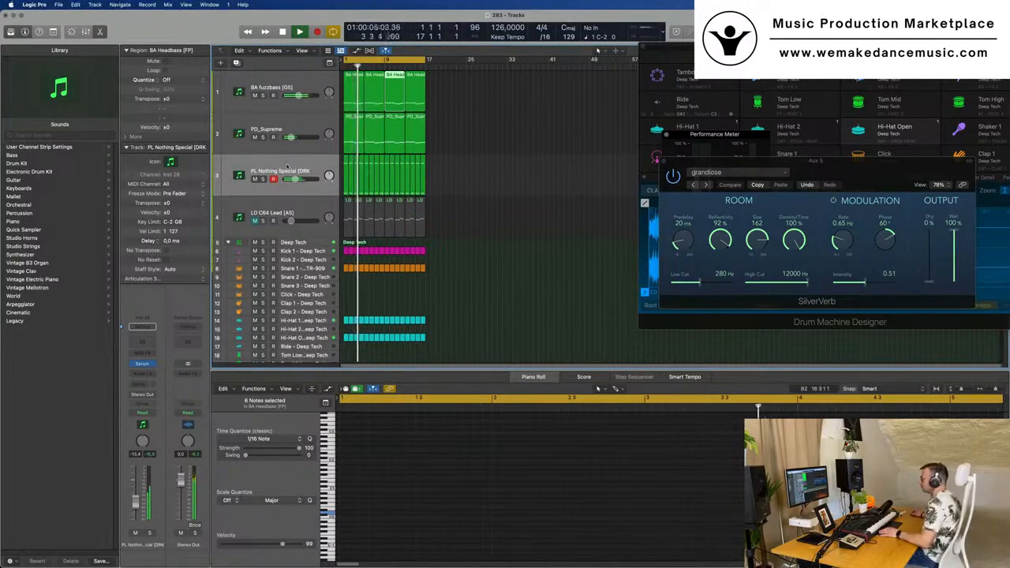
Open Serum on the PL Nothing Special track and sweep its main filter cutoff down and up during playback.
{"action": "left_click", "coordinate": [275, 170]}
{"action": "key", "text": "space"}
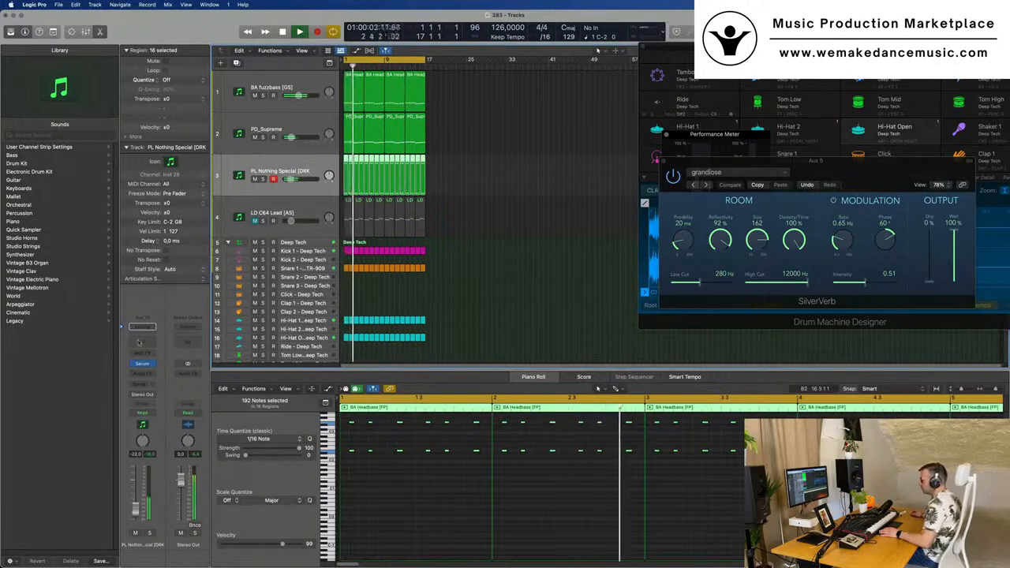
{"action": "left_click", "coordinate": [141, 365]}
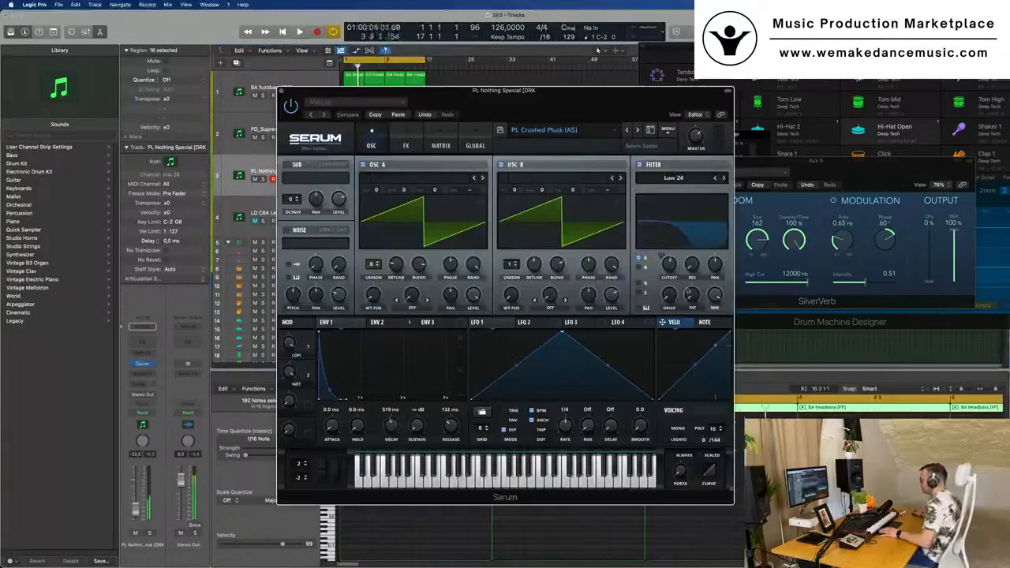
{"action": "left_click_drag", "start_coordinate": [671, 266], "coordinate": [672, 297]}
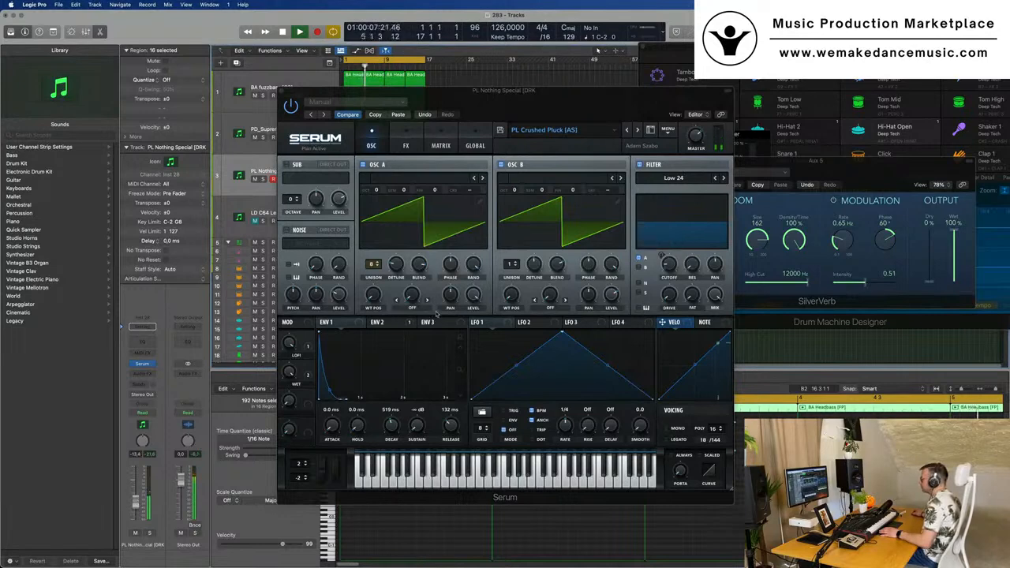
{"action": "left_click_drag", "start_coordinate": [670, 272], "coordinate": [673, 249]}
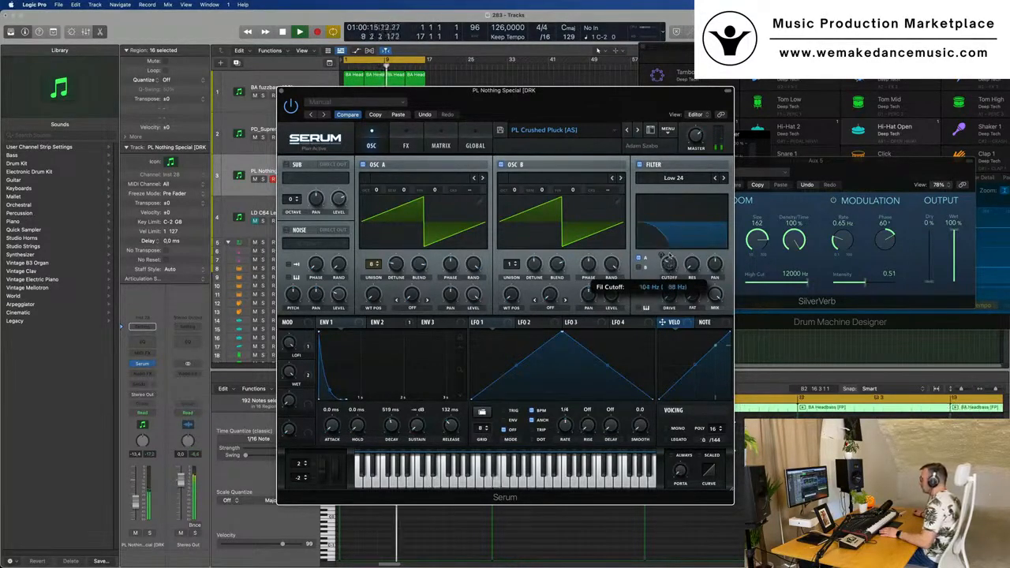
{"action": "scroll", "coordinate": [669, 259], "scroll_direction": "up", "scroll_amount": 5}
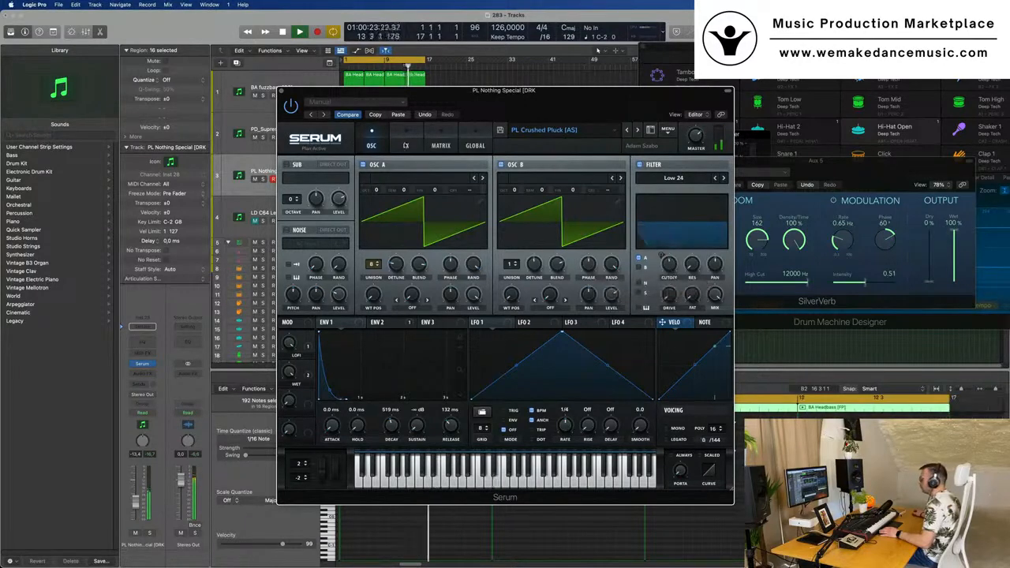
Enable the MG Low 6 filter in Serum's effects and adjust its cutoff.
{"action": "left_click", "coordinate": [406, 146]}
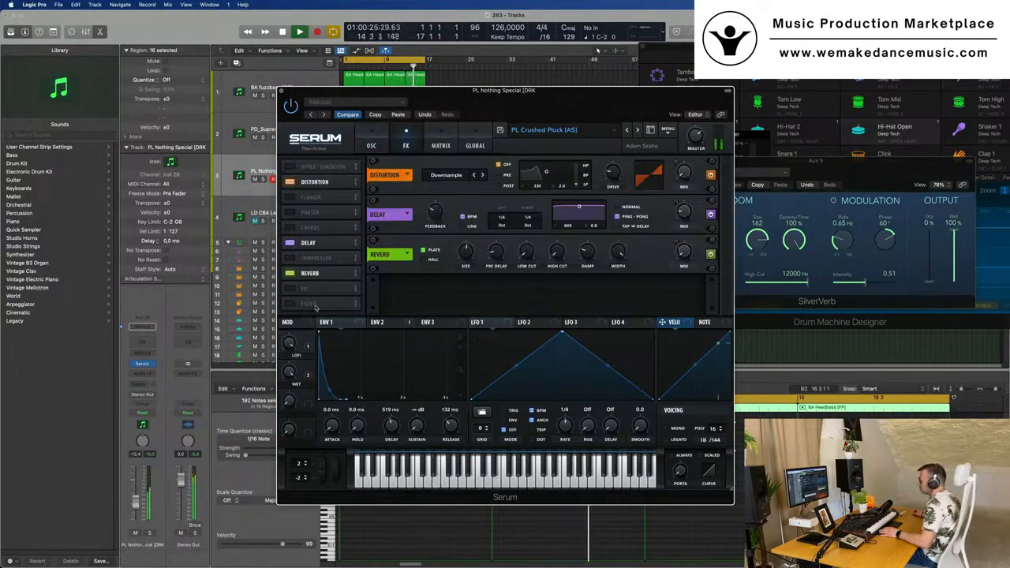
{"action": "left_click", "coordinate": [290, 303]}
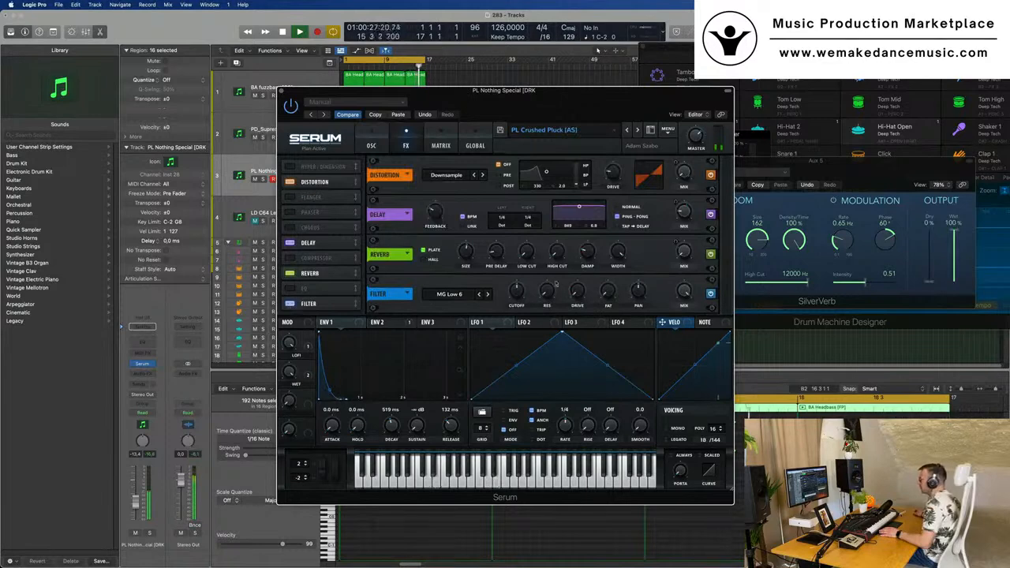
{"action": "mouse_move", "coordinate": [516, 291]}
{"action": "left_mouse_down"}
{"action": "mouse_move", "coordinate": [519, 249]}
{"action": "mouse_move", "coordinate": [516, 292]}
{"action": "left_mouse_up"}
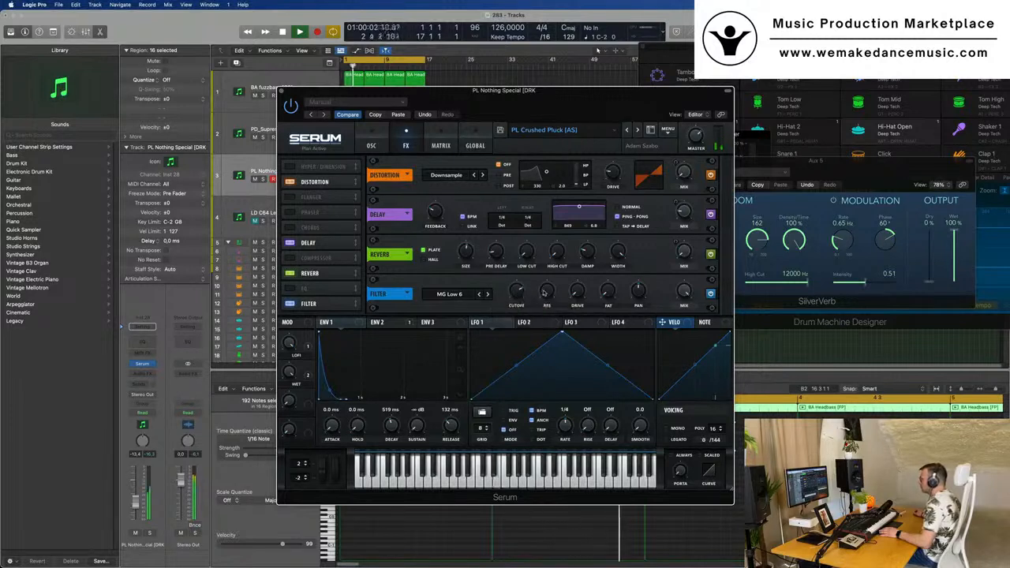
Sweep the cutoff of Serum's MG Low 6 effects filter during playback and bring it to about 5448 Hz.
{"action": "left_click_drag", "start_coordinate": [519, 286], "coordinate": [518, 243]}
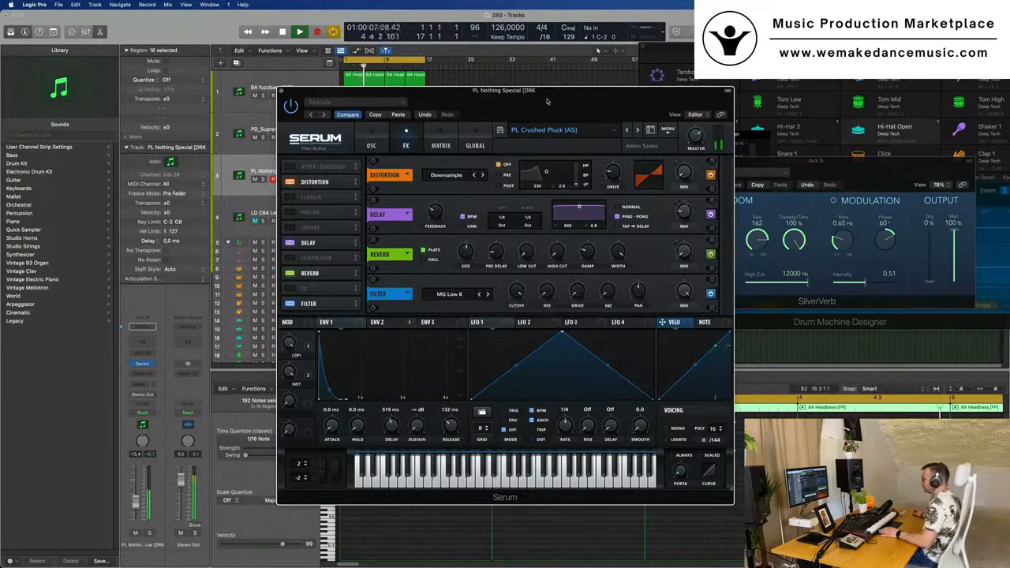
{"action": "left_click_drag", "start_coordinate": [506, 90], "coordinate": [641, 101]}
{"action": "left_click_drag", "start_coordinate": [652, 300], "coordinate": [653, 325]}
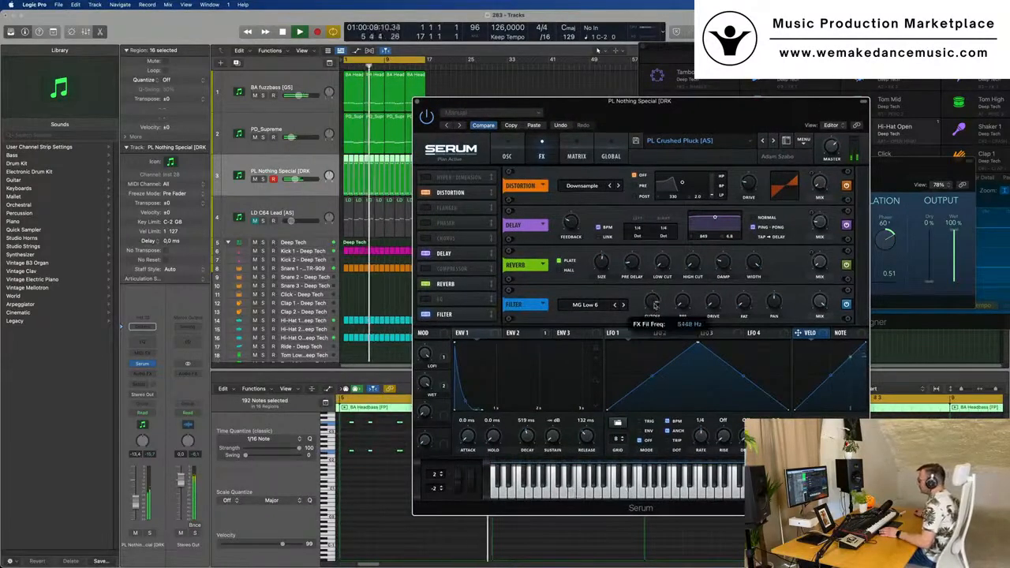
{"action": "left_click_drag", "start_coordinate": [717, 119], "coordinate": [774, 149]}
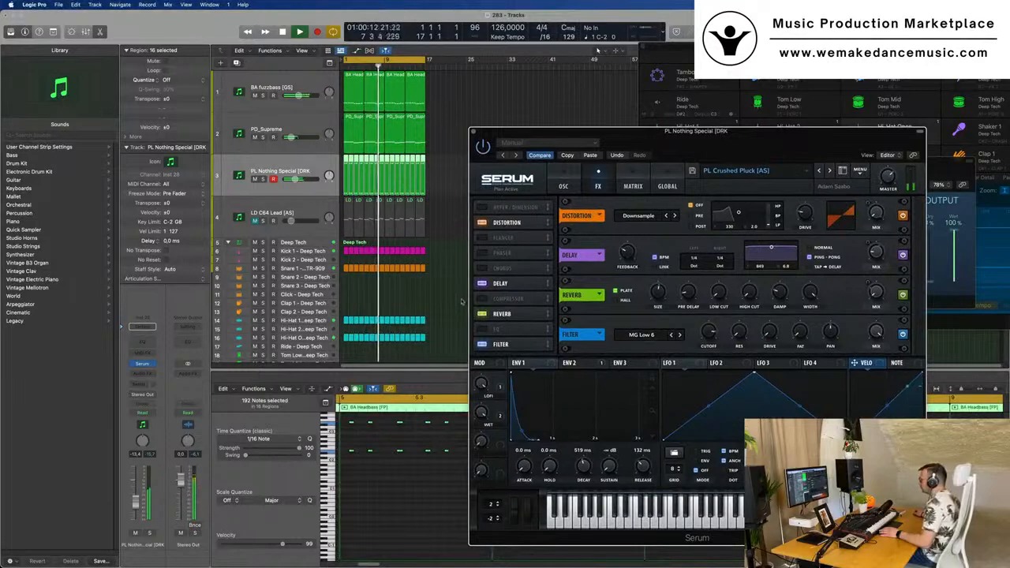
Compare the pluck with Serum's delay off and on, set the delay mix to 13% and close the plug-in.
{"action": "left_click", "coordinate": [531, 282]}
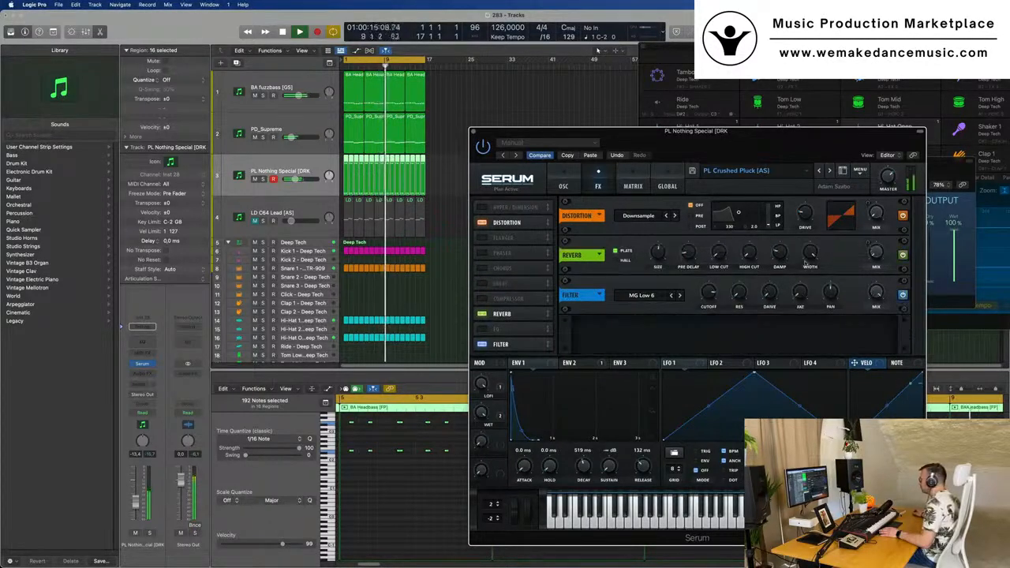
{"action": "left_click", "coordinate": [481, 283]}
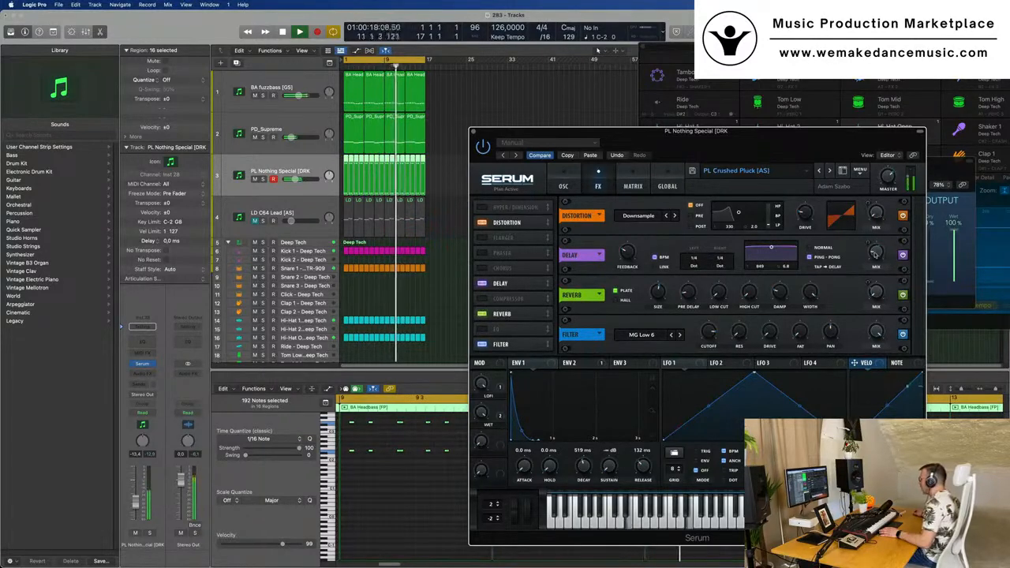
{"action": "mouse_move", "coordinate": [876, 252]}
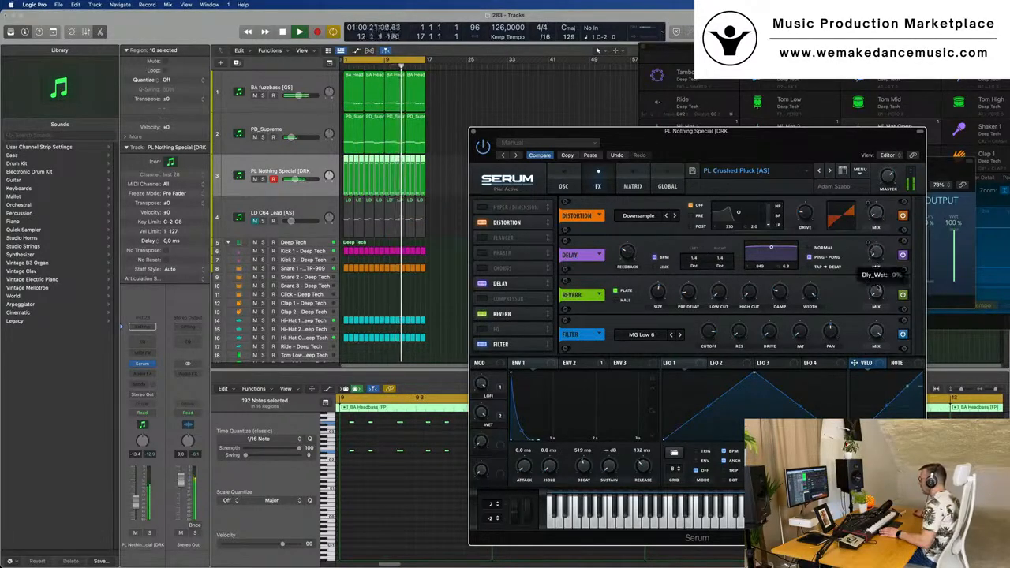
{"action": "left_click_drag", "start_coordinate": [878, 249], "coordinate": [877, 254]}
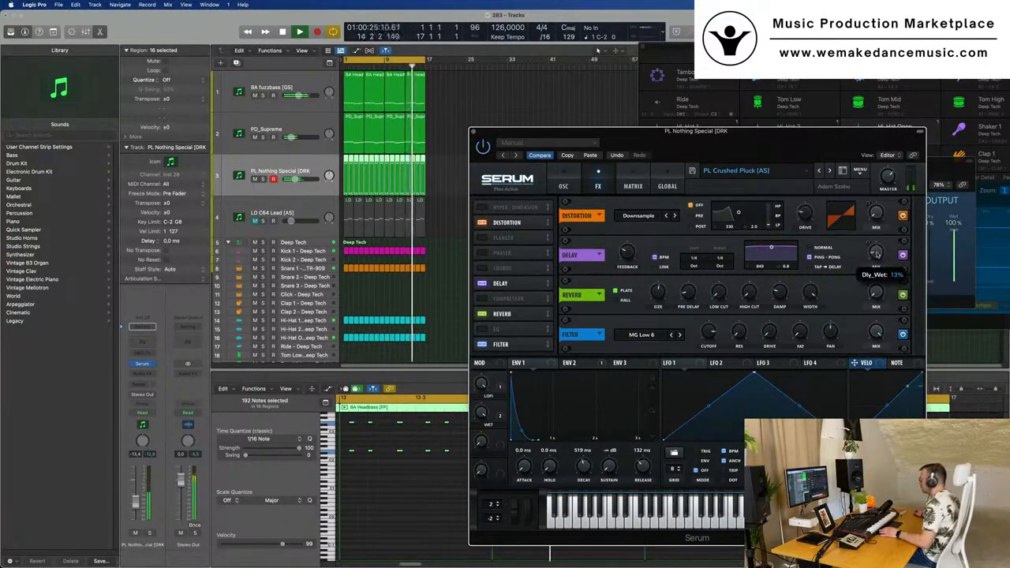
{"action": "left_click_drag", "start_coordinate": [527, 132], "coordinate": [383, 133]}
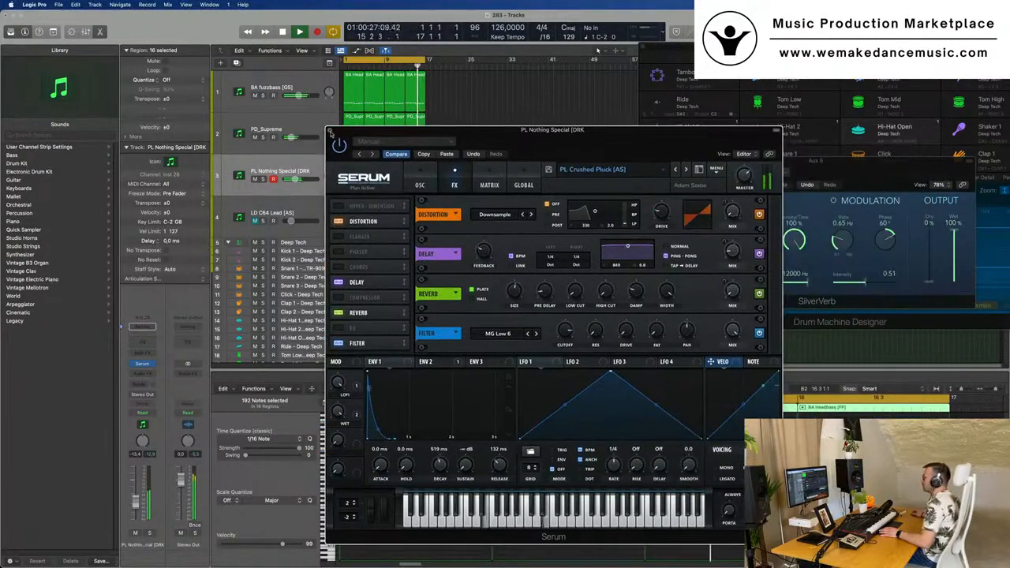
{"action": "key", "text": "super+w"}
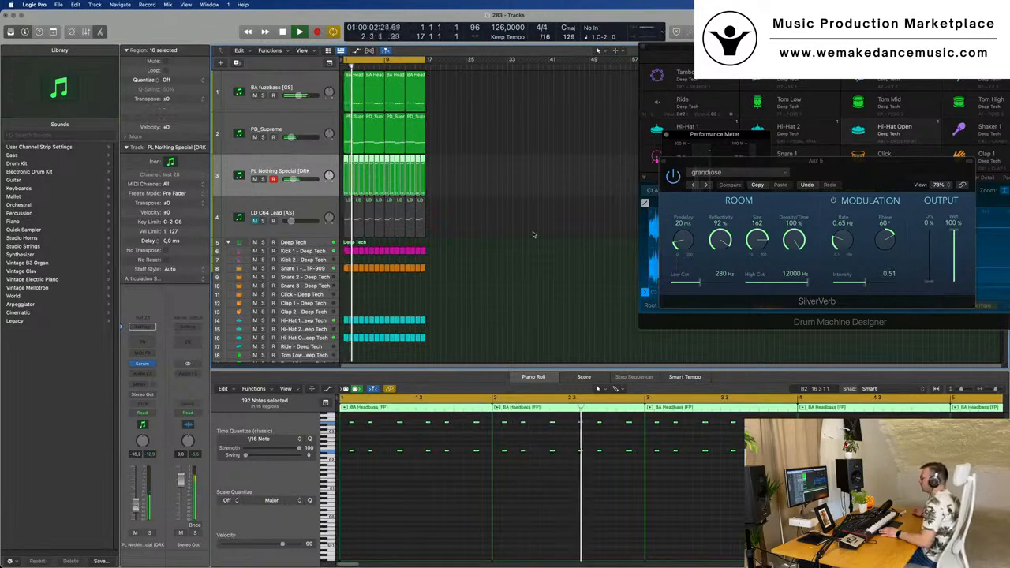
Duplicate the PL Nothing Special track with its settings and move its bar 1 region onto the new track.
{"action": "scroll", "coordinate": [480, 285], "scroll_direction": "down", "scroll_amount": 2}
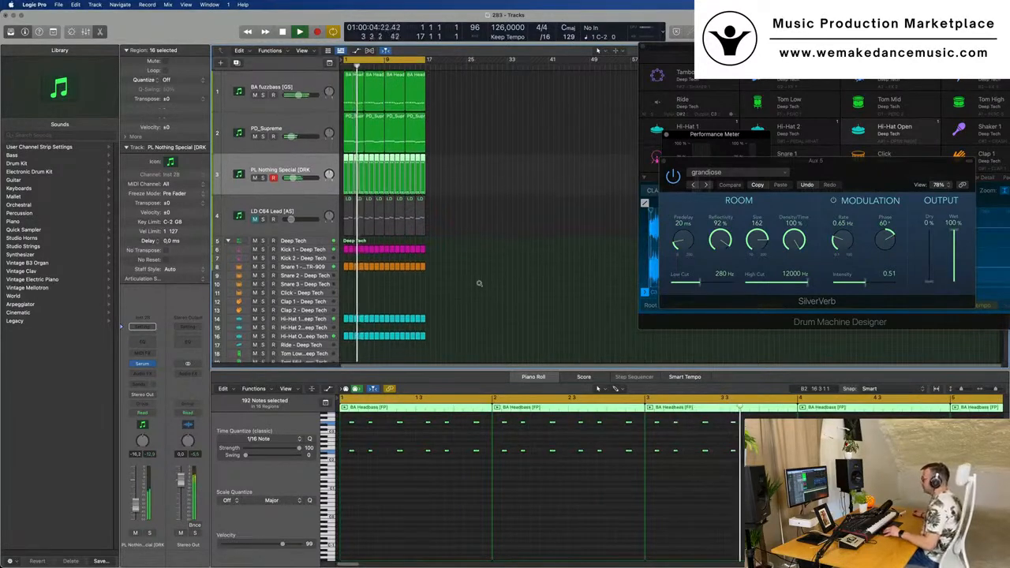
{"action": "scroll", "coordinate": [480, 283], "scroll_direction": "down", "scroll_amount": 2}
{"action": "scroll", "coordinate": [495, 273], "scroll_direction": "up", "scroll_amount": 1}
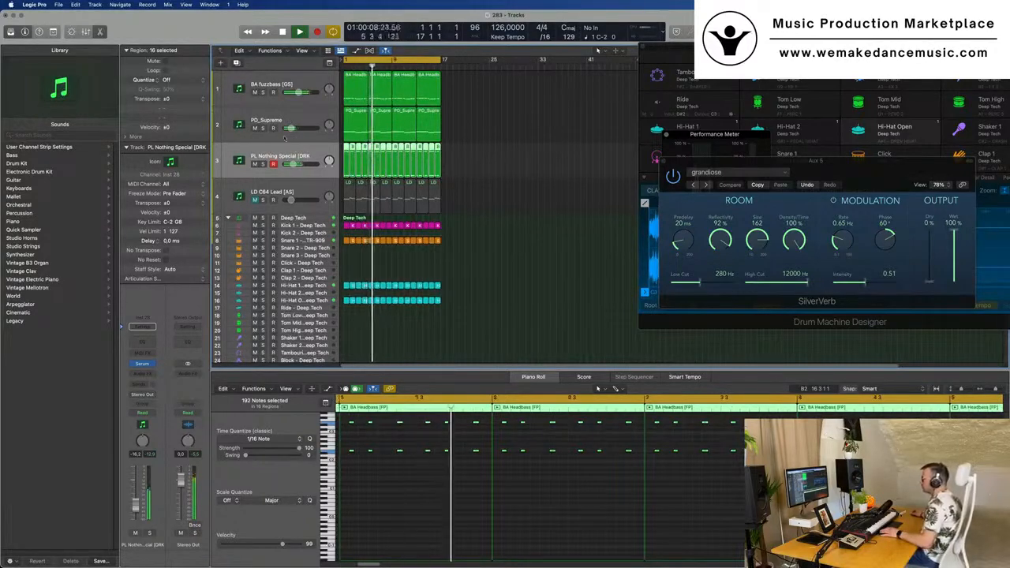
{"action": "key", "text": "super+d"}
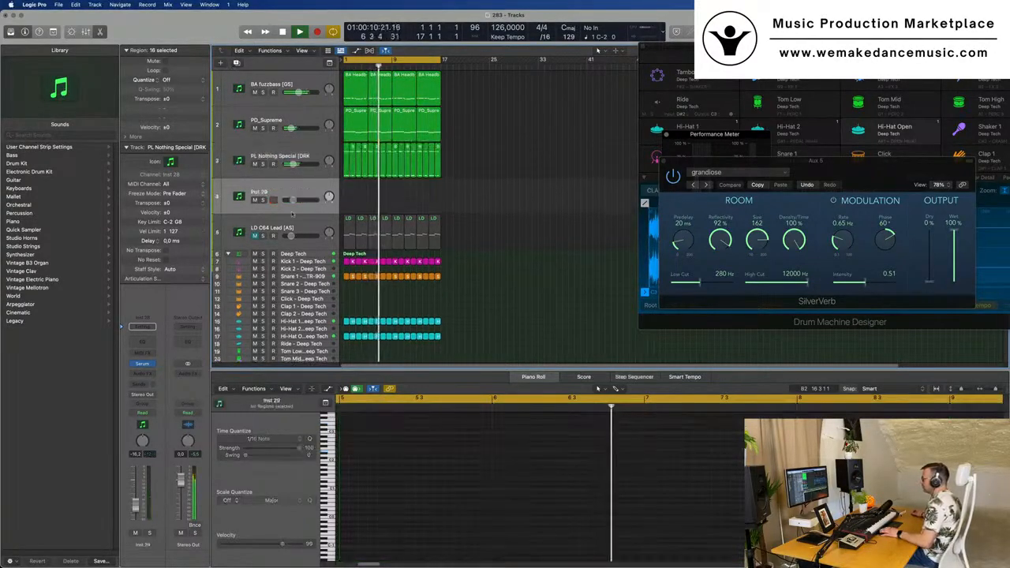
{"action": "left_click", "coordinate": [347, 168]}
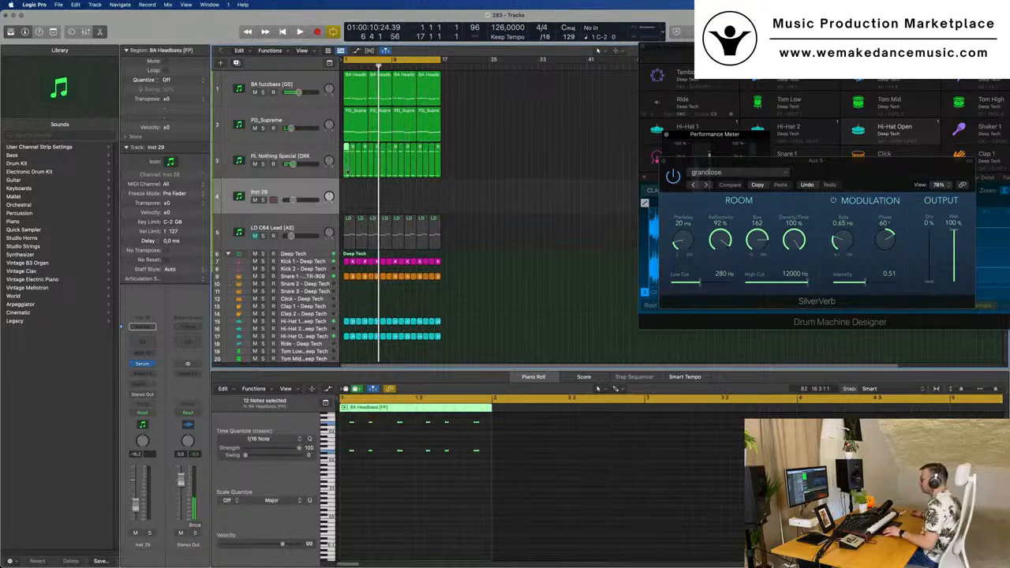
{"action": "left_click_drag", "start_coordinate": [345, 172], "coordinate": [345, 209]}
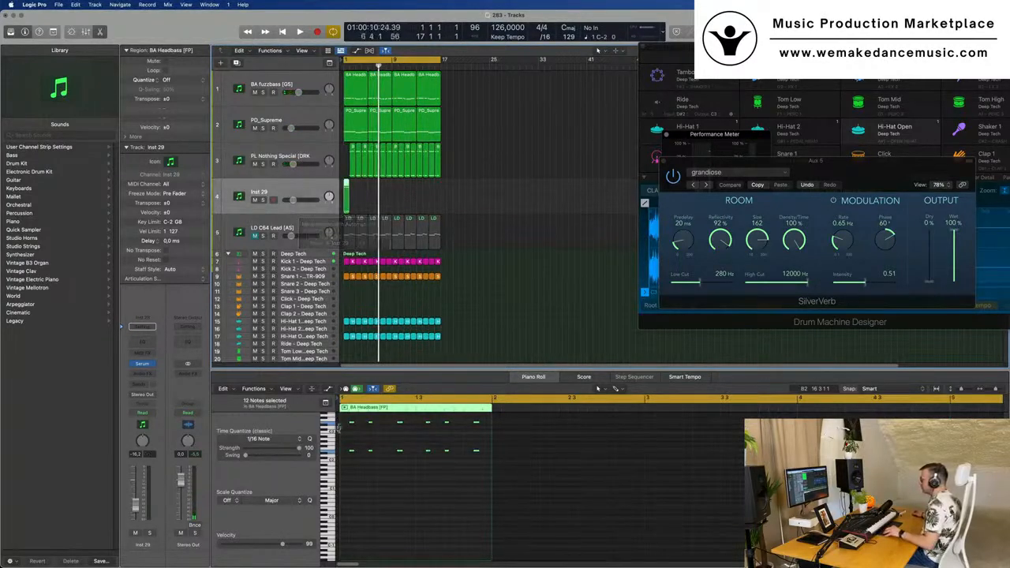
Delete all but the first two notes in the moved region and refill bar 1 of the PL Nothing Special track with a region copy.
{"action": "left_click_drag", "start_coordinate": [362, 439], "coordinate": [503, 502]}
{"action": "key", "text": "Delete"}
{"action": "scroll", "coordinate": [399, 454], "scroll_direction": "up", "scroll_amount": 3}
{"action": "left_click_drag", "start_coordinate": [390, 439], "coordinate": [357, 505]}
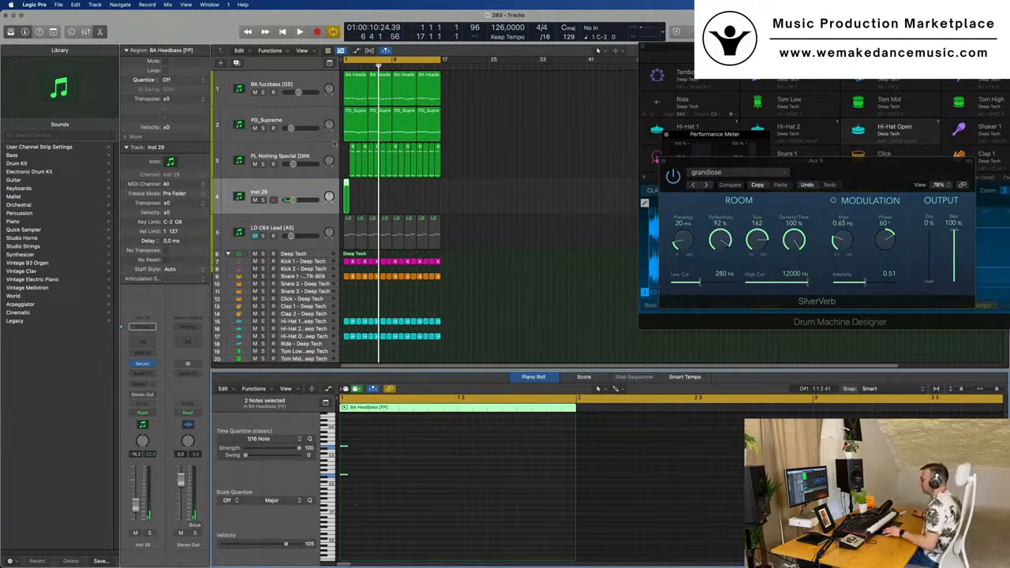
{"action": "left_click_drag", "start_coordinate": [353, 149], "coordinate": [353, 150]}
Add a third note between the two opening notes of the Inst 29 region to form a chord.
{"action": "left_click", "coordinate": [347, 197]}
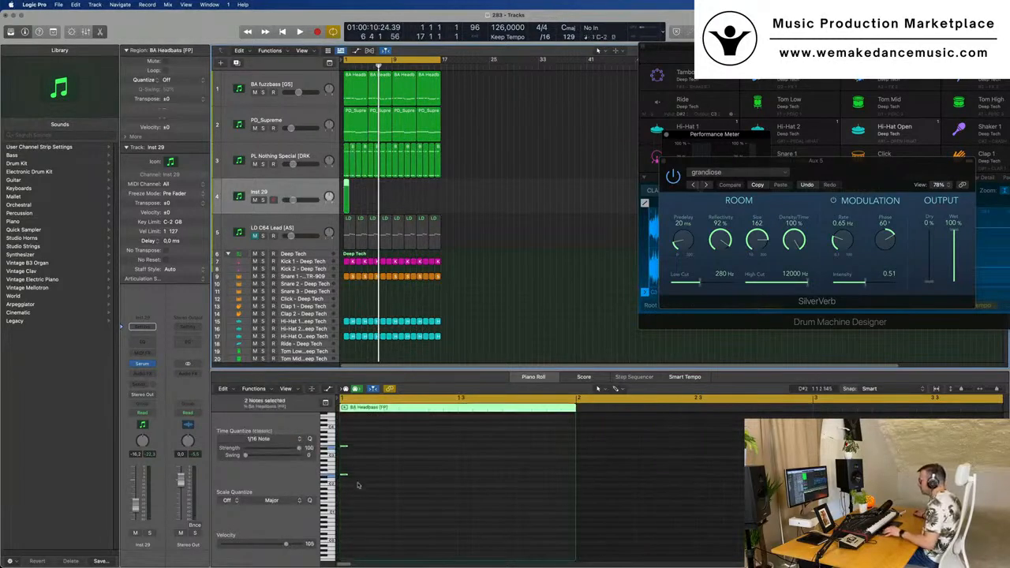
{"action": "scroll", "coordinate": [368, 480], "scroll_direction": "up", "scroll_amount": 3}
{"action": "scroll", "coordinate": [368, 479], "scroll_direction": "up", "scroll_amount": 3}
{"action": "scroll", "coordinate": [368, 479], "scroll_direction": "down", "scroll_amount": 2}
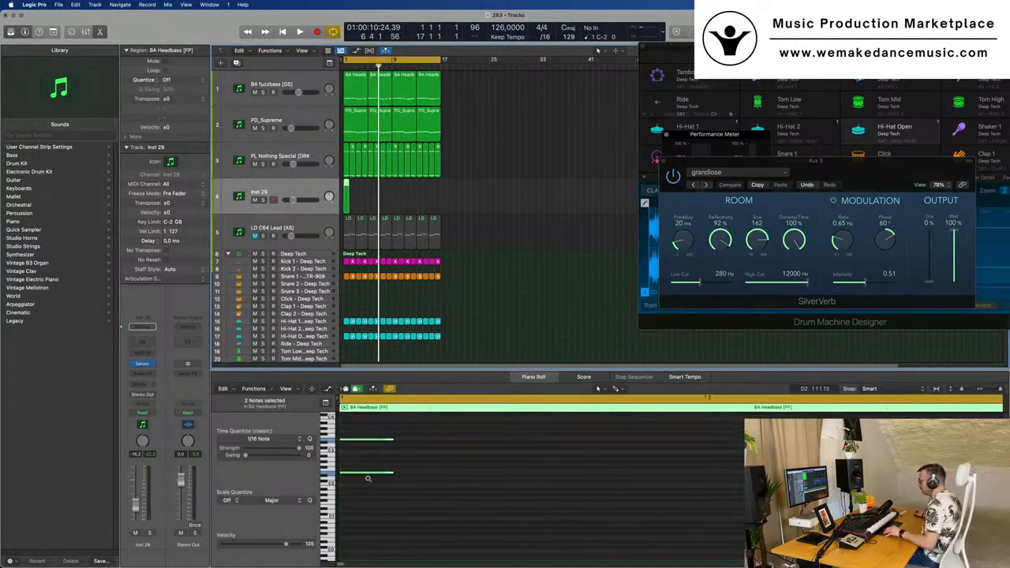
{"action": "scroll", "coordinate": [431, 456], "scroll_direction": "up", "scroll_amount": 2}
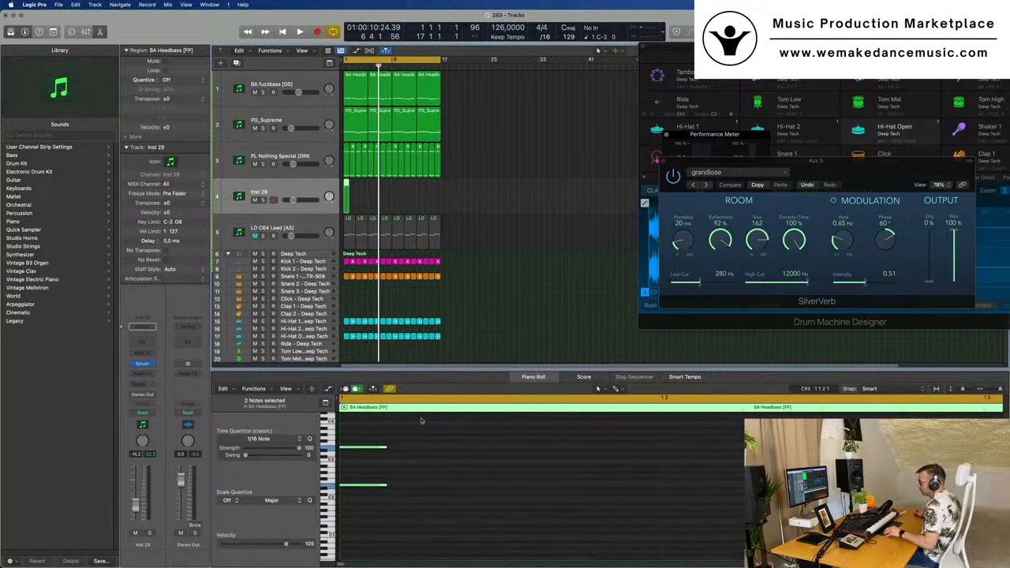
{"action": "left_click", "coordinate": [365, 449]}
{"action": "left_click_drag", "start_coordinate": [365, 450], "coordinate": [365, 461]}
{"action": "key", "text": "Return"}
Open Serum on the Inst 29 track and load the Ability preset from the Serum Synths category.
{"action": "left_click", "coordinate": [300, 193]}
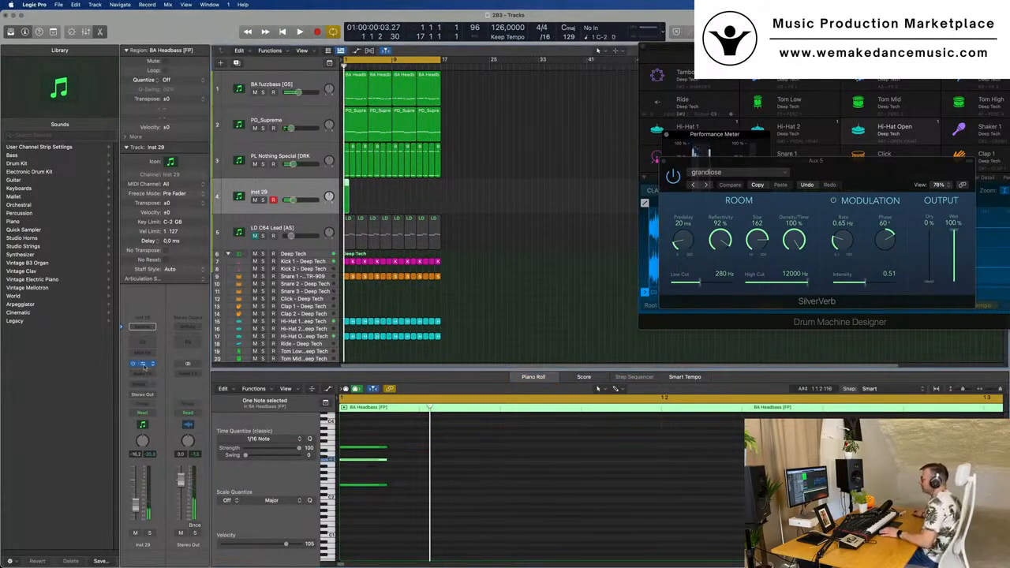
{"action": "left_click", "coordinate": [143, 365]}
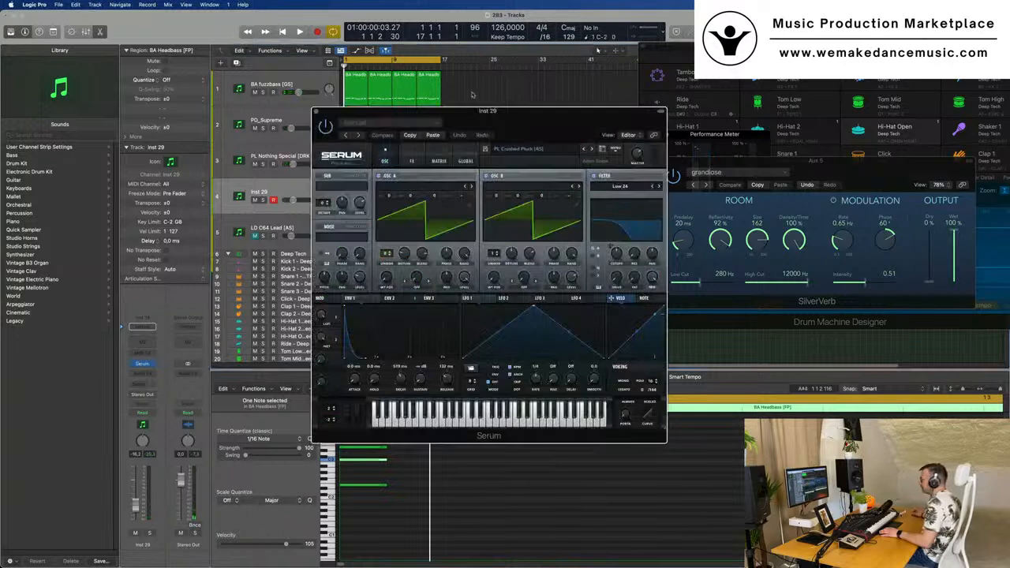
{"action": "left_click_drag", "start_coordinate": [509, 116], "coordinate": [622, 168]}
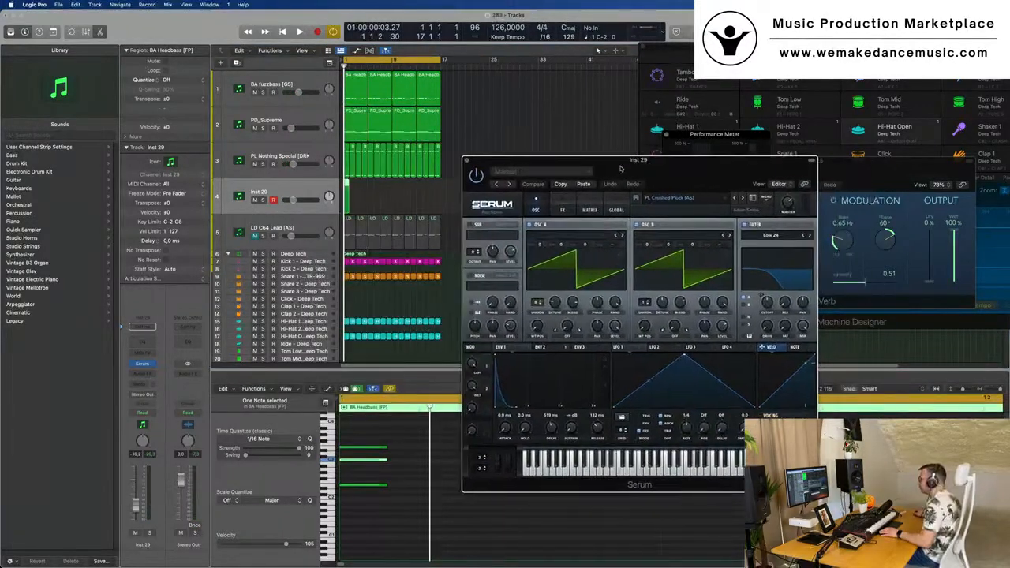
{"action": "left_click", "coordinate": [724, 200]}
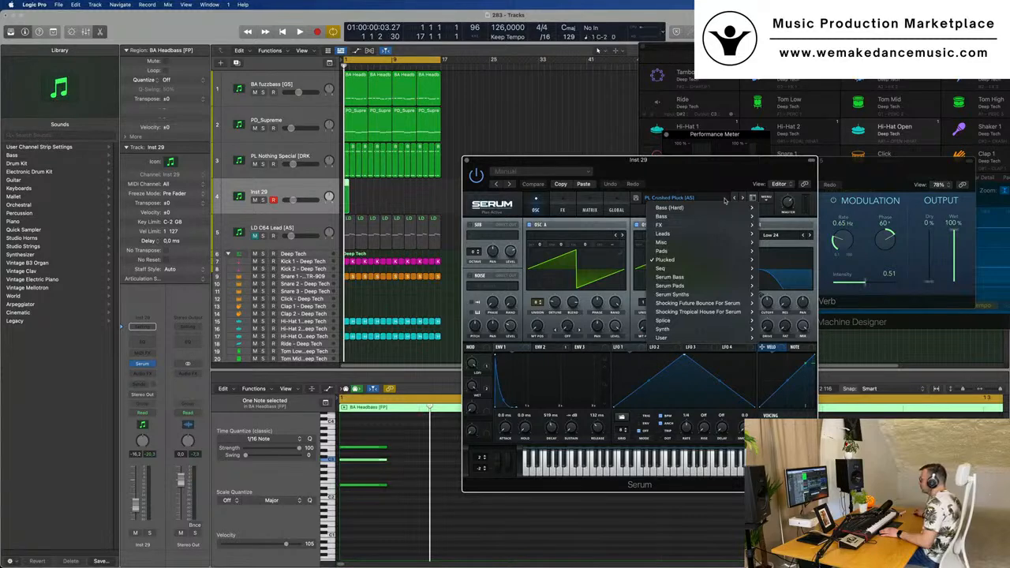
{"action": "mouse_move", "coordinate": [714, 241]}
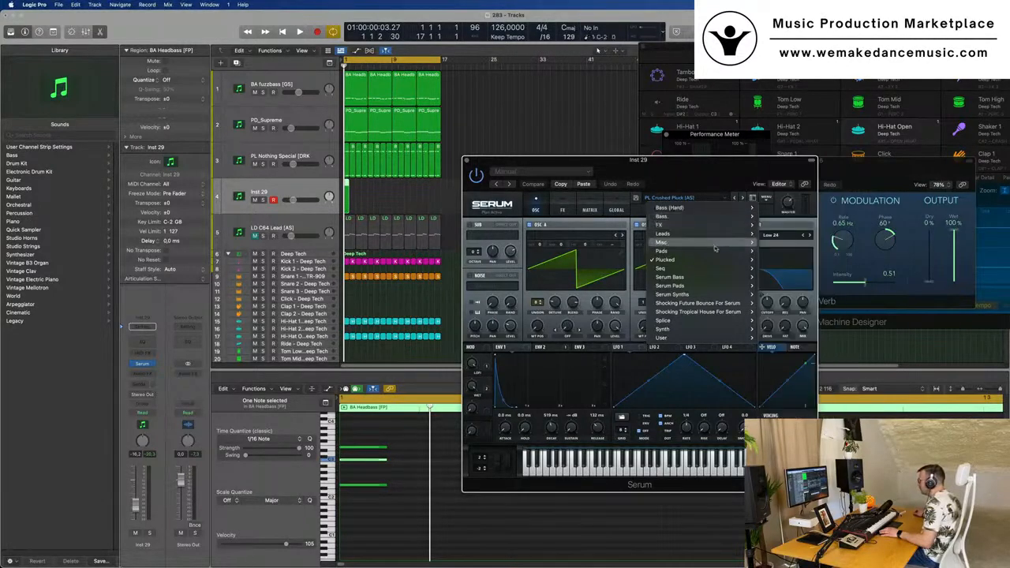
{"action": "mouse_move", "coordinate": [715, 262]}
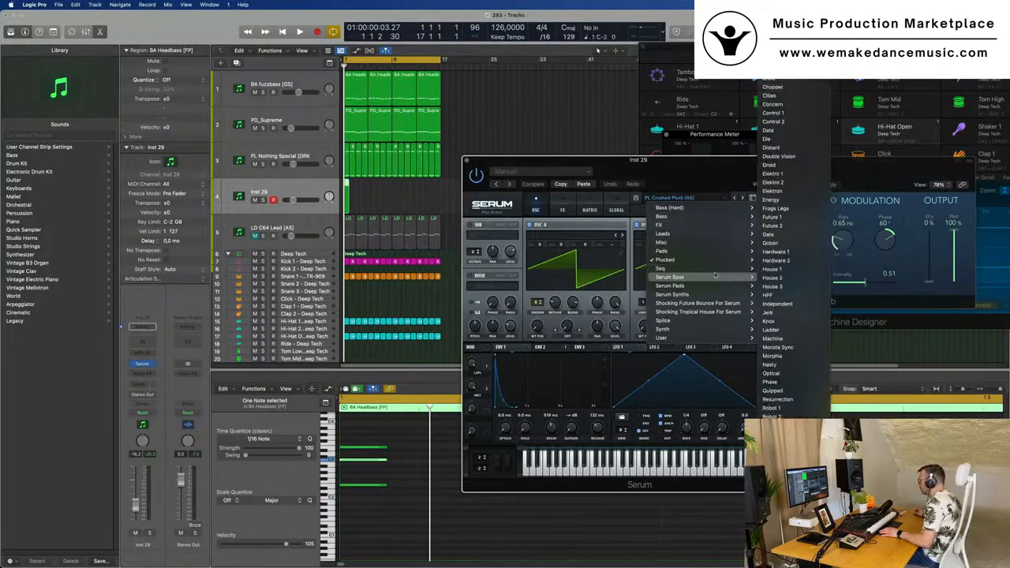
{"action": "mouse_move", "coordinate": [714, 294]}
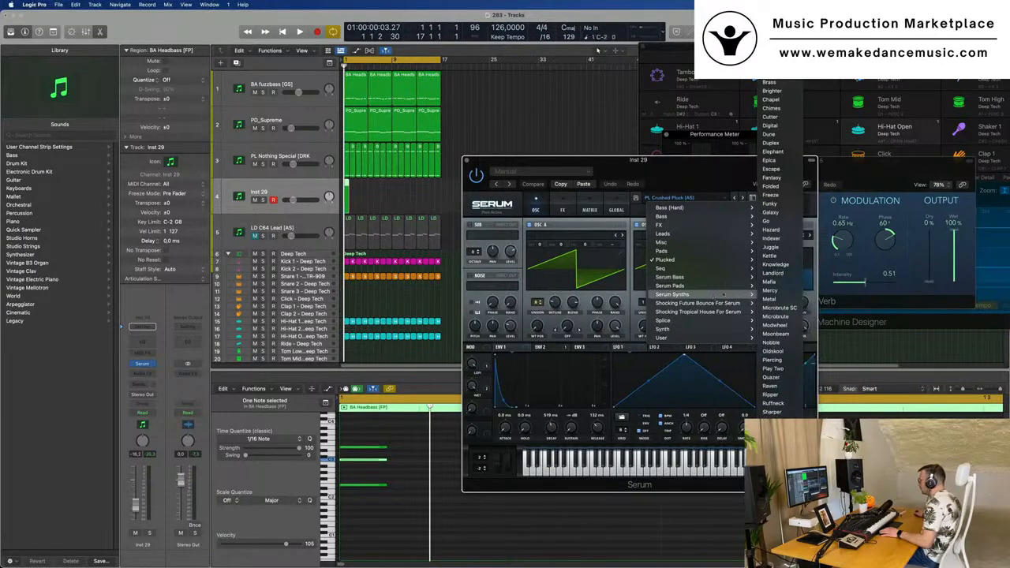
{"action": "left_click", "coordinate": [770, 73]}
{"action": "left_click_drag", "start_coordinate": [685, 161], "coordinate": [705, 134]}
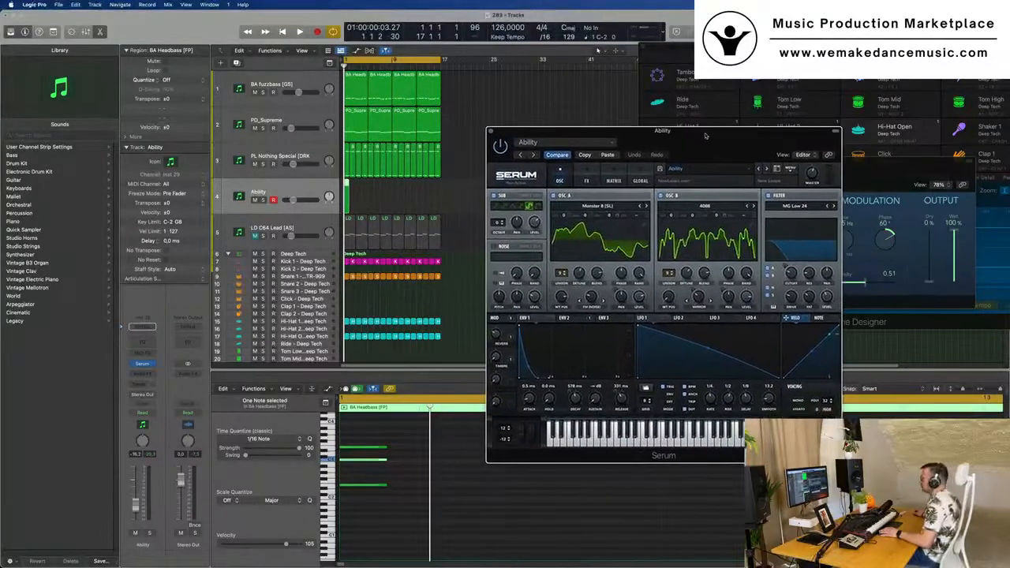
Send the Ability track to the SilverVerb reverb on Bus 5, raise the send level and replay the loop from the start.
{"action": "key", "text": "space"}
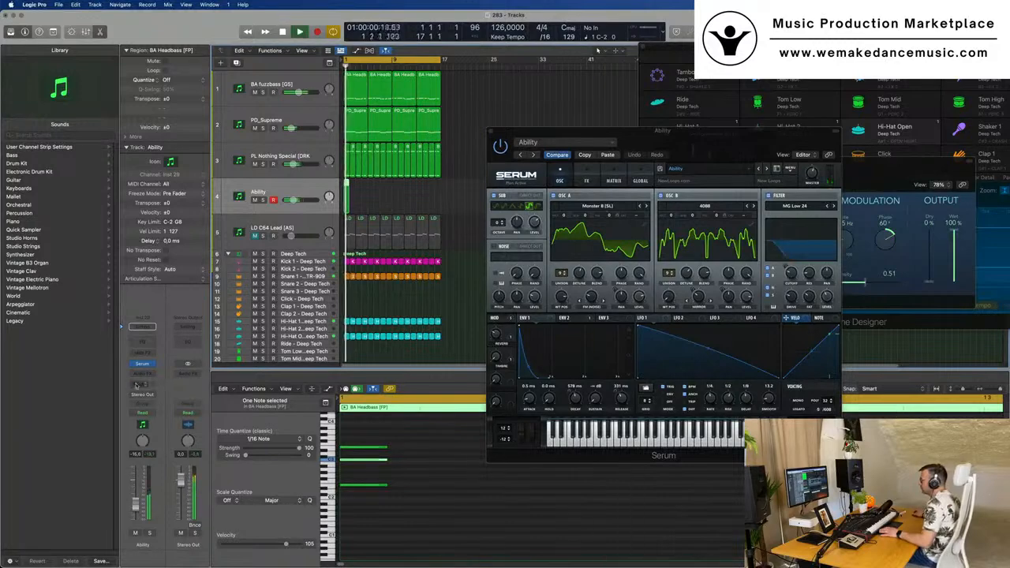
{"action": "left_click", "coordinate": [142, 326]}
{"action": "mouse_move", "coordinate": [139, 397]}
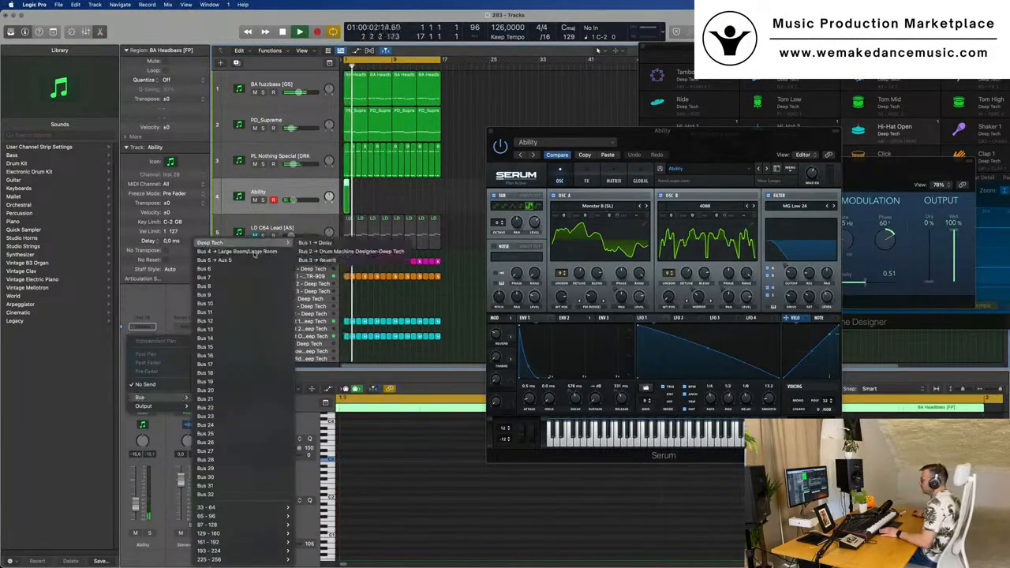
{"action": "left_click", "coordinate": [252, 259]}
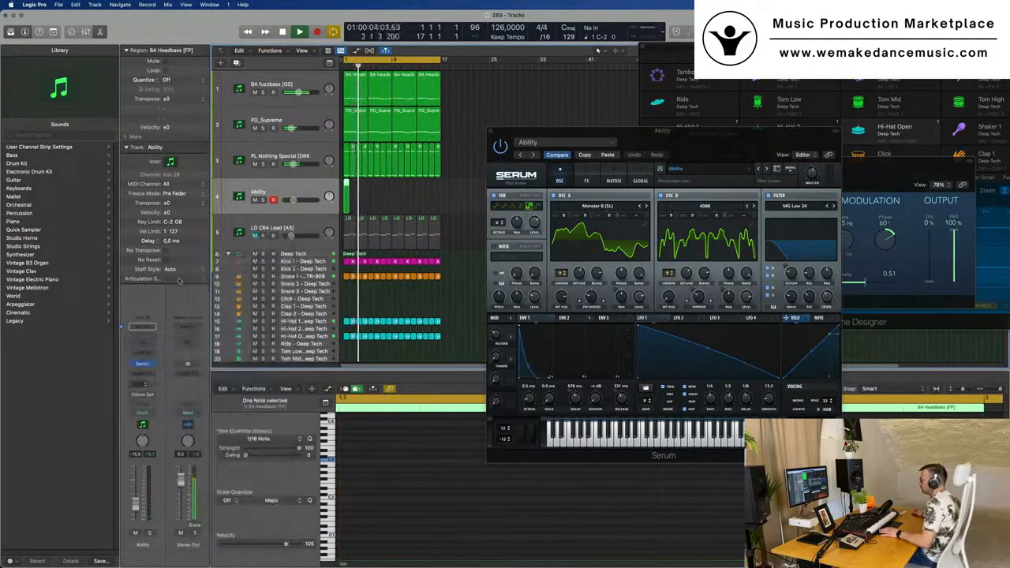
{"action": "key", "text": "space"}
{"action": "key", "text": "space"}
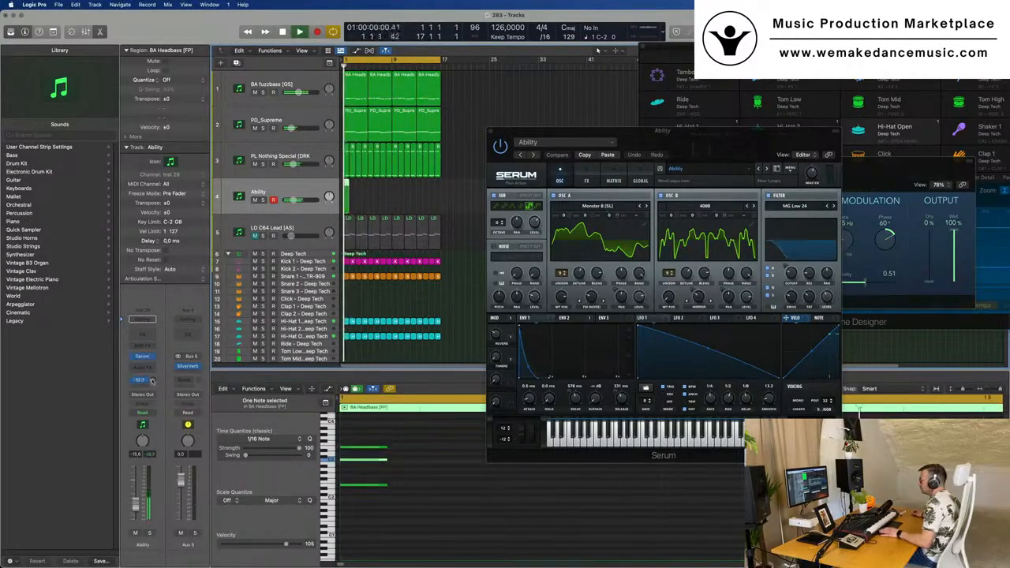
{"action": "key", "text": "space"}
{"action": "key", "text": "Return"}
{"action": "left_click_drag", "start_coordinate": [732, 138], "coordinate": [687, 146]}
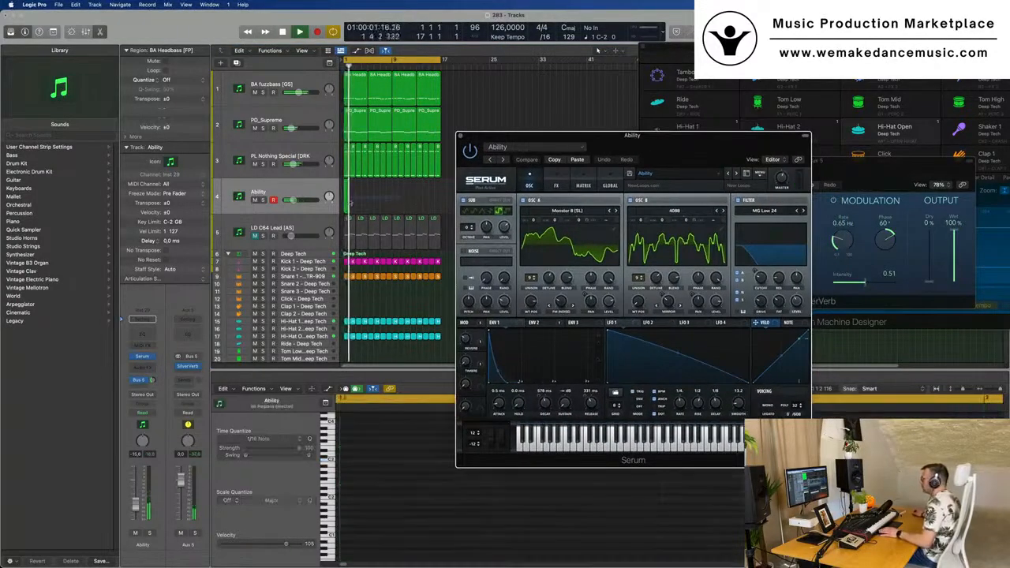
Lengthen the Ability track's chord region to two bars and repeat it along the loop during playback.
{"action": "left_click", "coordinate": [597, 50]}
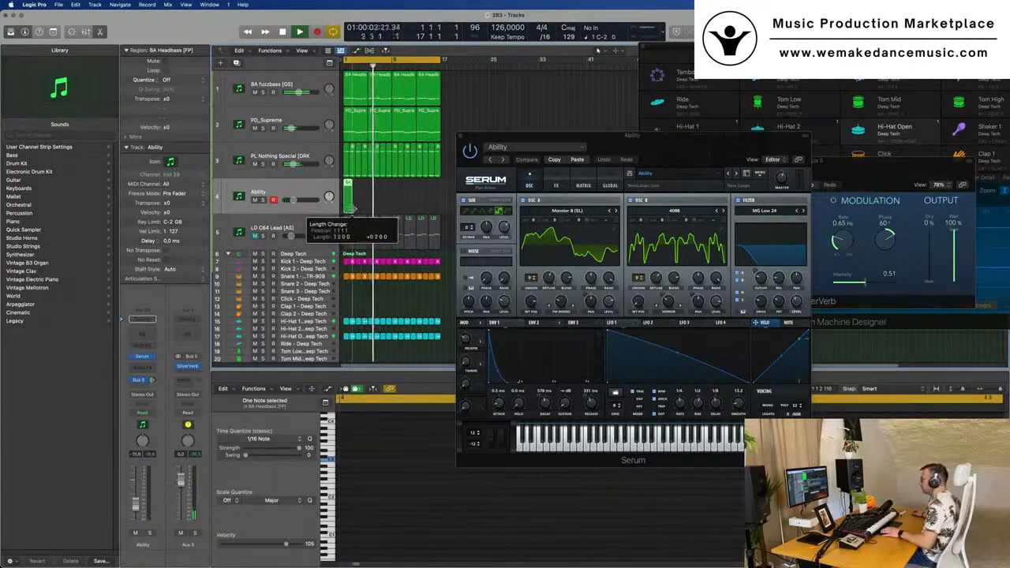
{"action": "key", "text": "Return"}
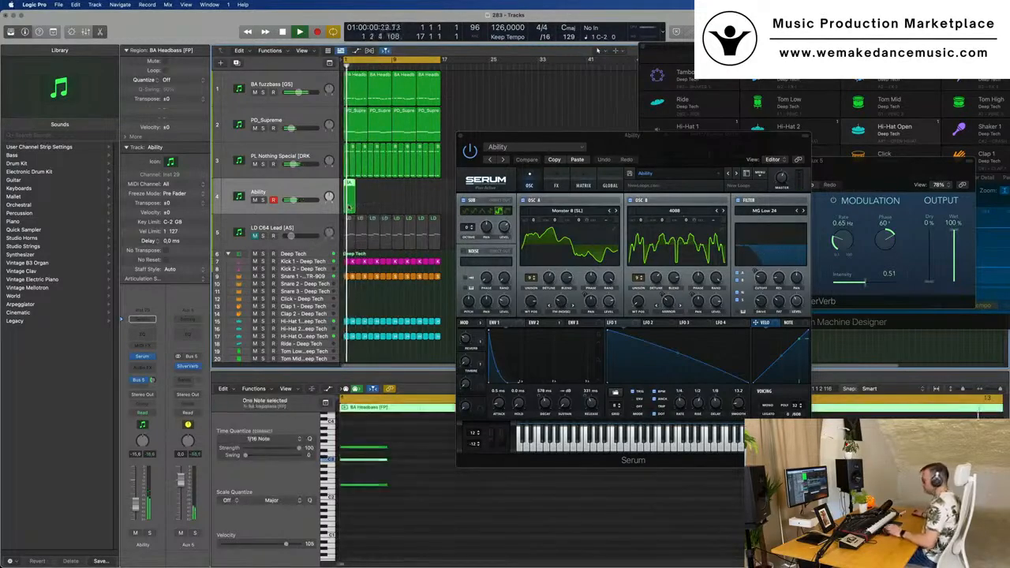
{"action": "key", "text": "super+r"}
{"action": "key", "text": "super+r"}
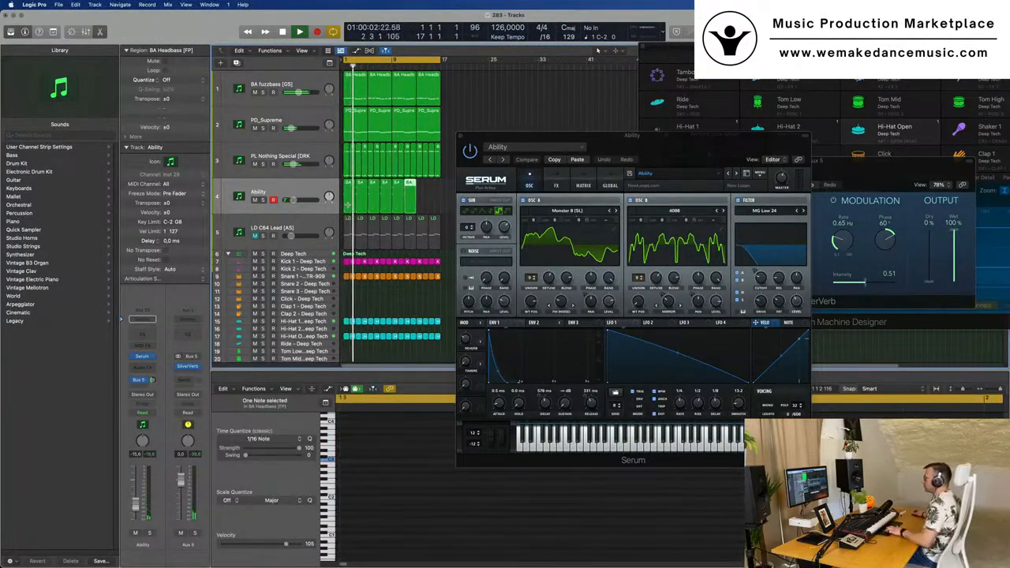
{"action": "left_click_drag", "start_coordinate": [681, 145], "coordinate": [589, 155]}
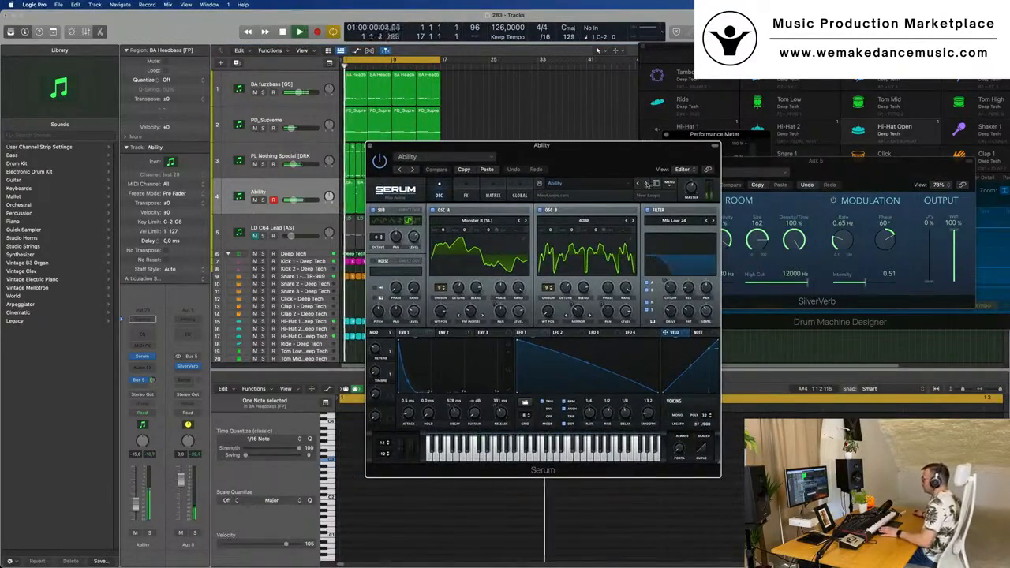
Change the chord track's Serum preset from Ability to Abrasive while the loop plays, and move Serum clear of the tracks.
{"action": "left_click", "coordinate": [647, 183]}
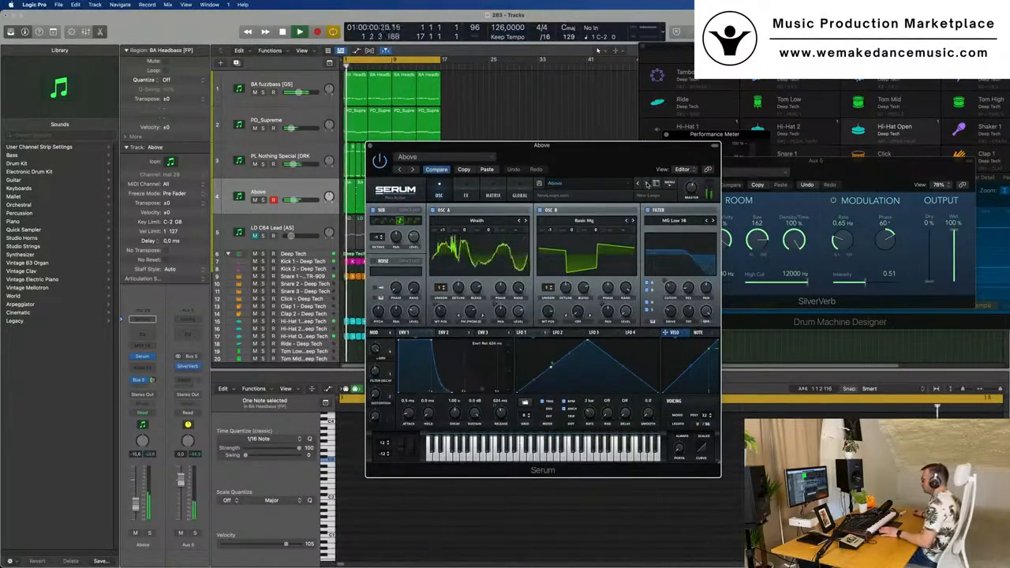
{"action": "left_click", "coordinate": [647, 183]}
{"action": "left_click_drag", "start_coordinate": [601, 152], "coordinate": [643, 205]}
{"action": "left_click", "coordinate": [419, 352]}
{"action": "left_click_drag", "start_coordinate": [563, 184], "coordinate": [756, 170]}
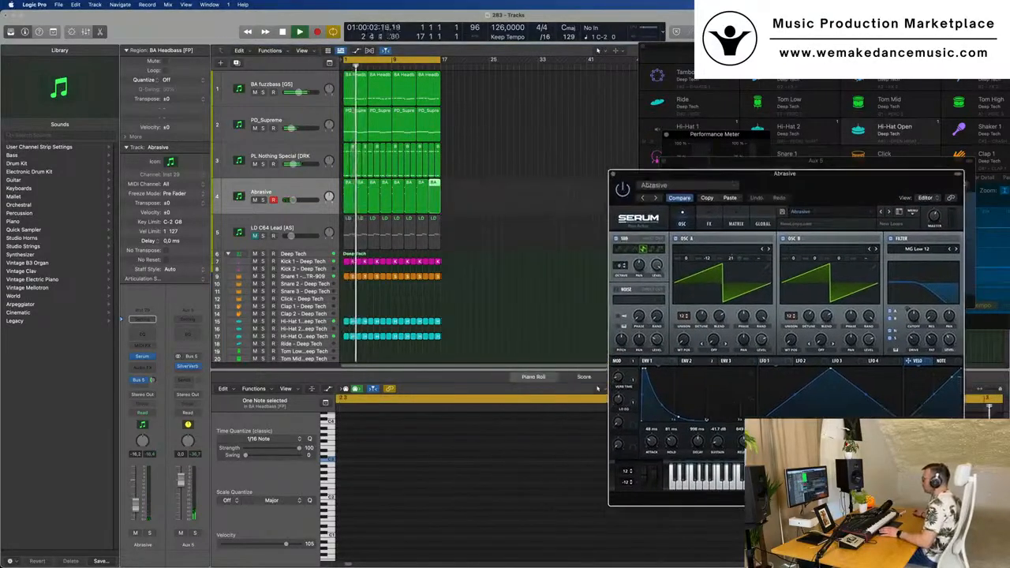
Duplicate the Abrasive track and copy its eight chord regions onto the new track, starting one bar in at bar 2.
{"action": "left_click", "coordinate": [295, 191]}
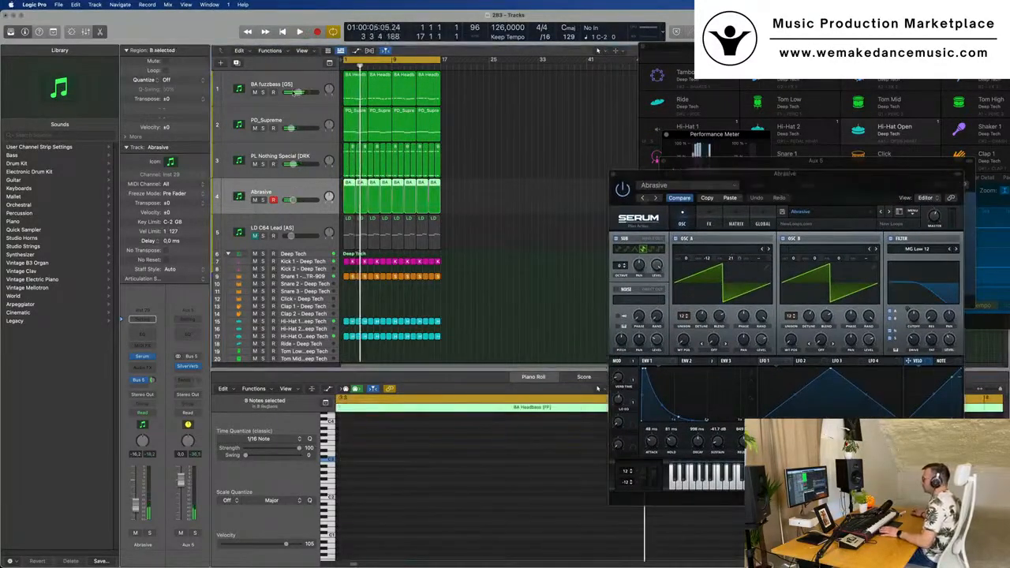
{"action": "key", "text": "super+d"}
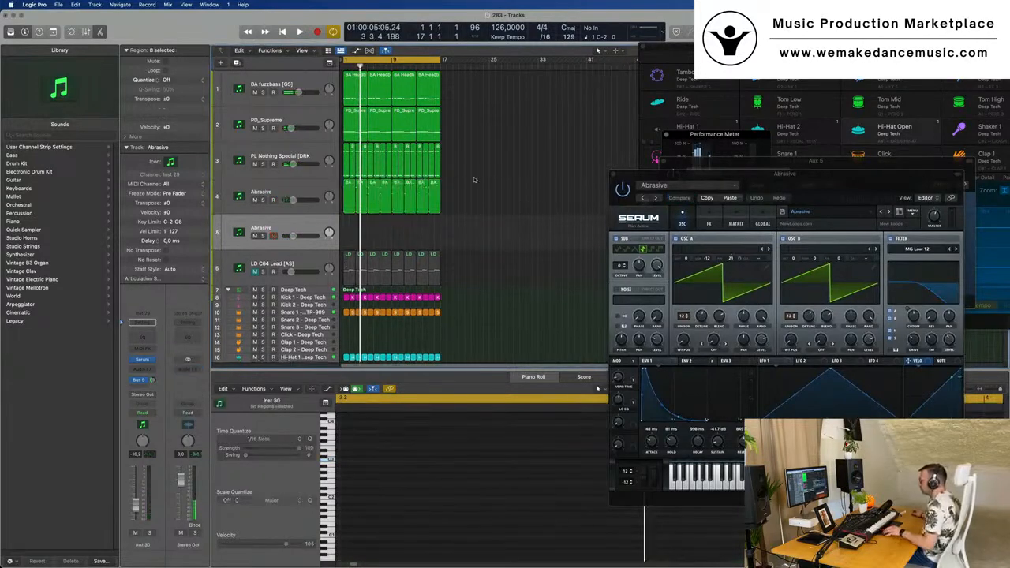
{"action": "left_click", "coordinate": [348, 197]}
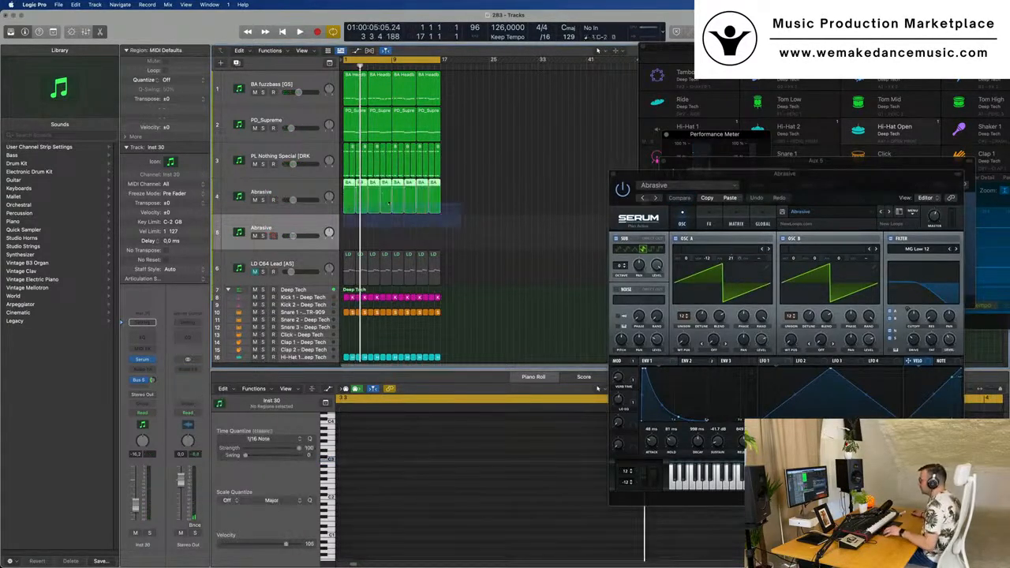
{"action": "left_click_drag", "start_coordinate": [348, 185], "coordinate": [355, 230]}
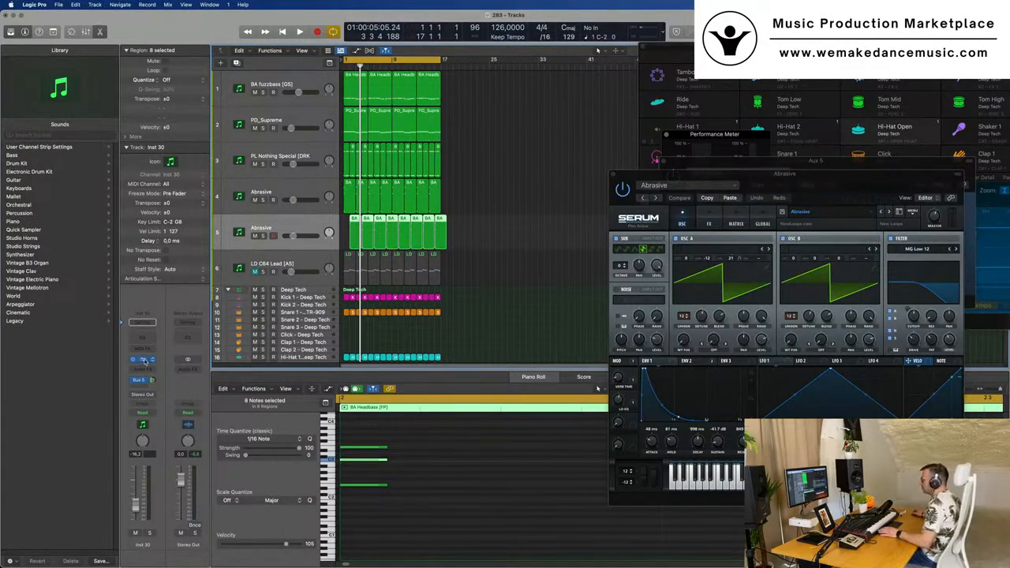
Load the Ability preset from the Serum Synths category on the duplicated track, audition it in the loop and close Serum.
{"action": "left_click", "coordinate": [144, 360]}
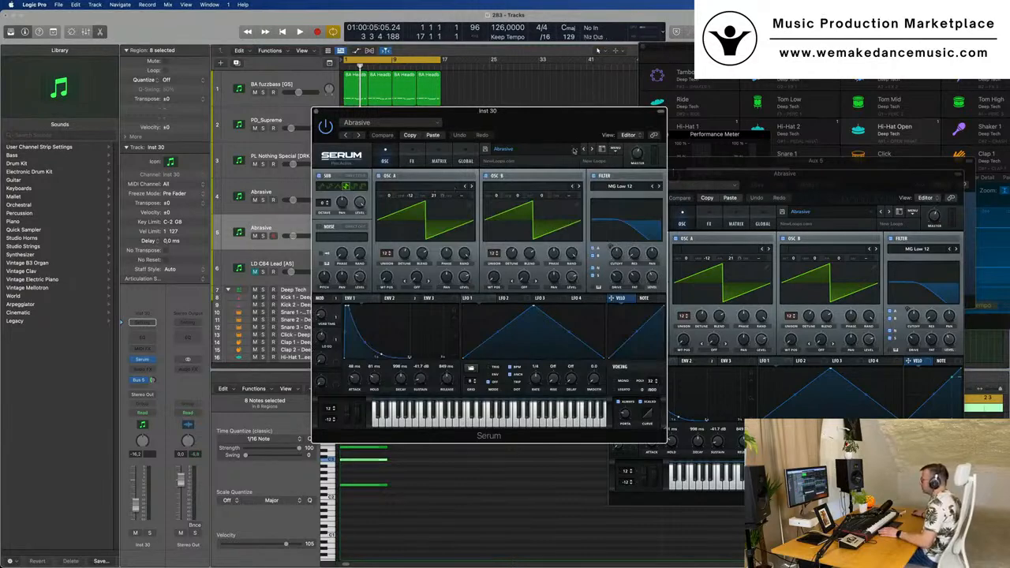
{"action": "left_click", "coordinate": [583, 150]}
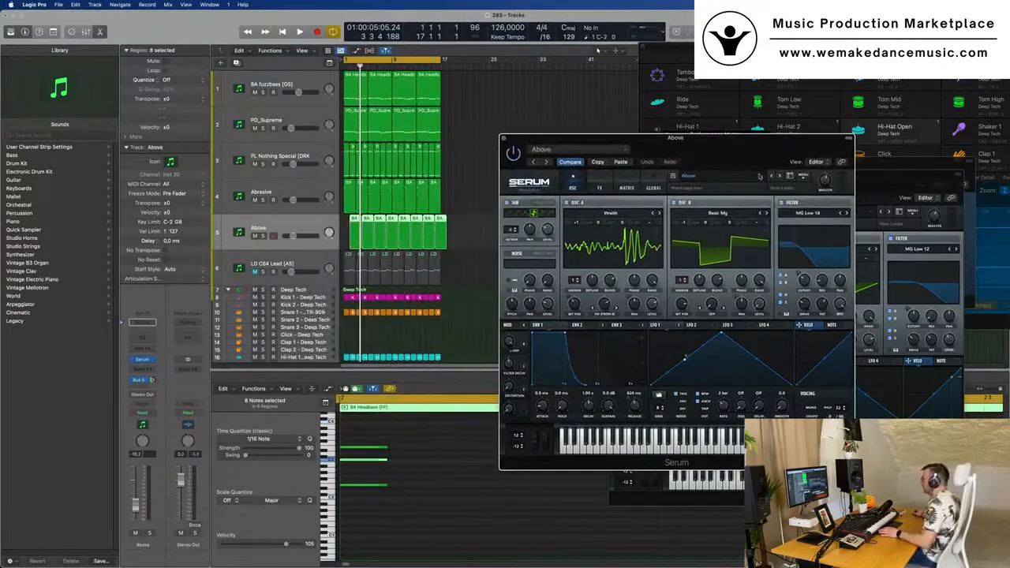
{"action": "left_click", "coordinate": [775, 177]}
{"action": "left_click", "coordinate": [773, 177]}
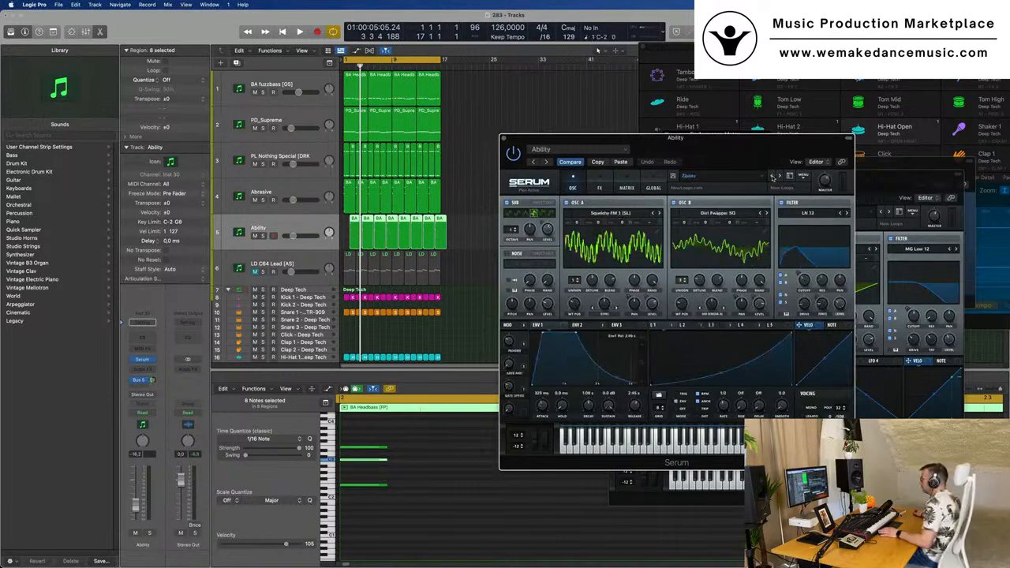
{"action": "left_click", "coordinate": [774, 177]}
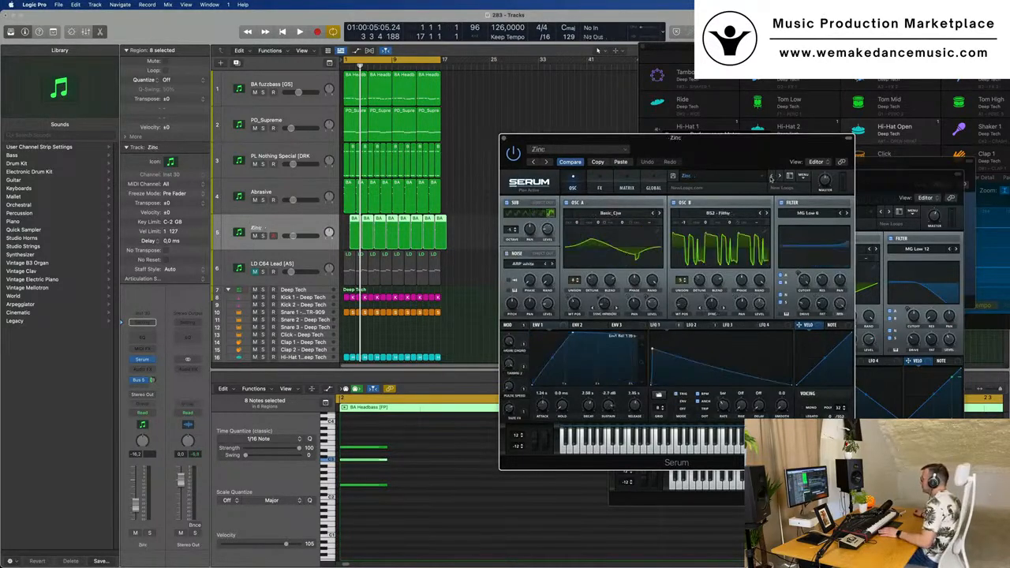
{"action": "left_click", "coordinate": [754, 177]}
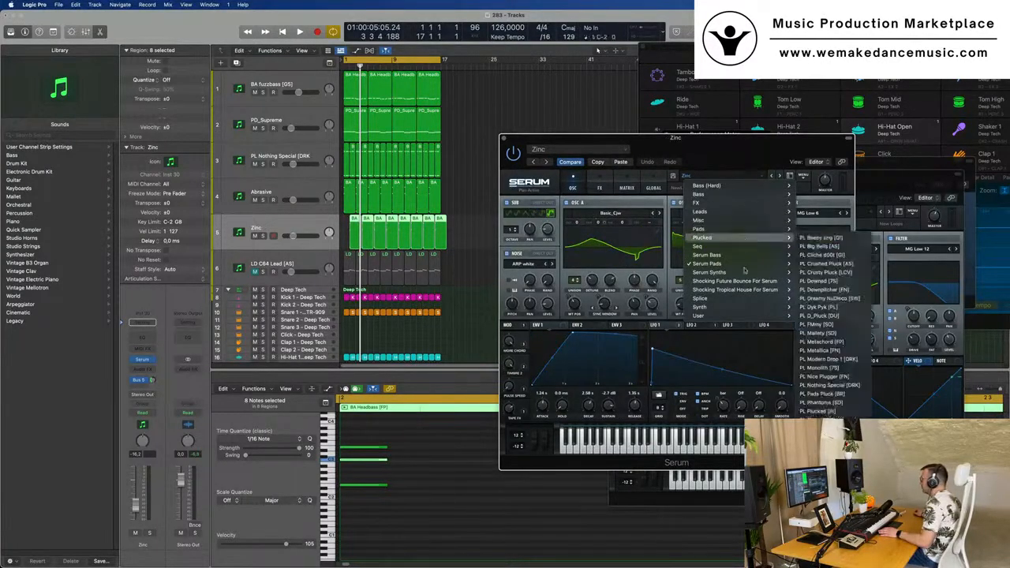
{"action": "mouse_move", "coordinate": [739, 272]}
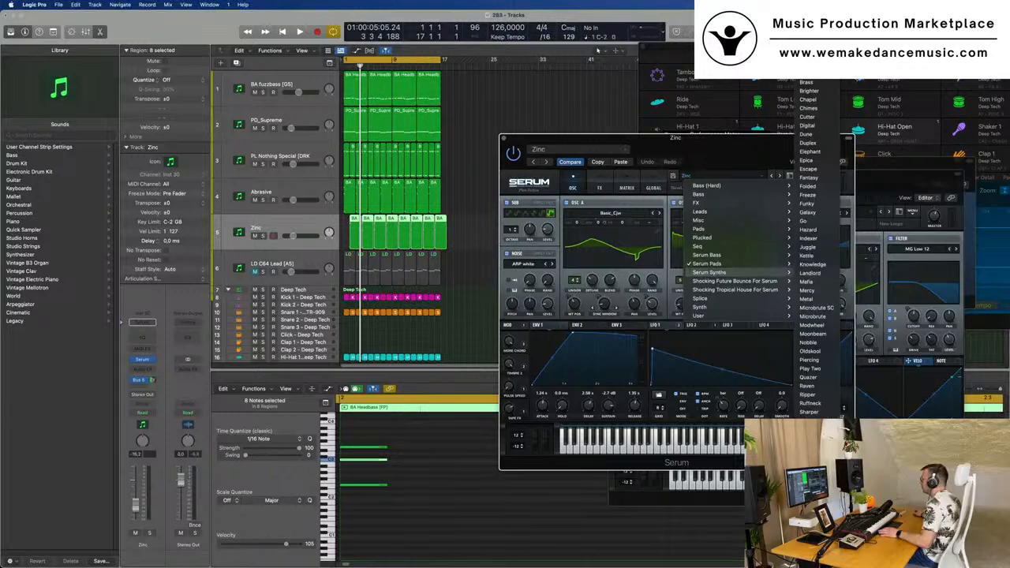
{"action": "left_click", "coordinate": [807, 73]}
{"action": "key", "text": "space"}
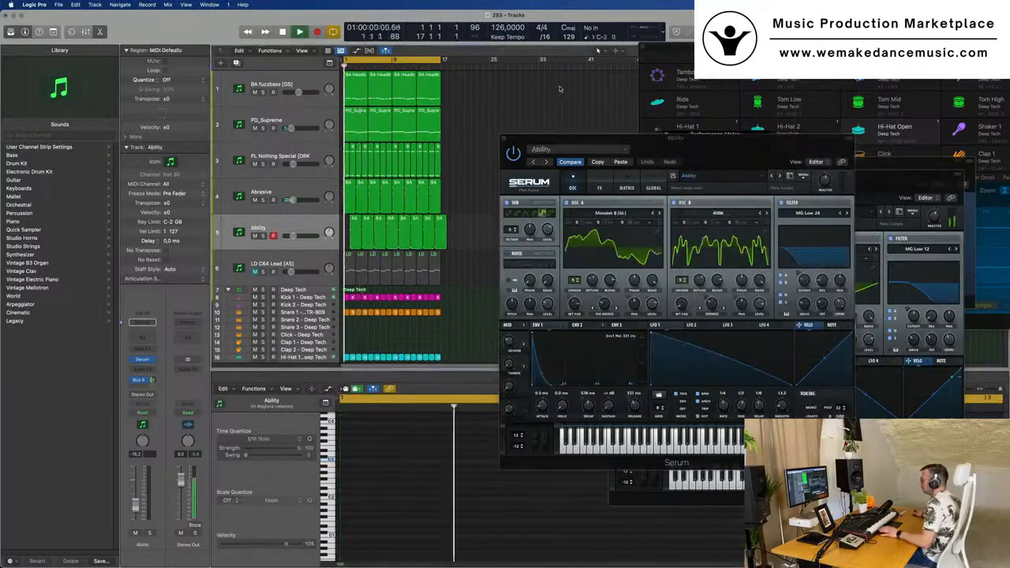
{"action": "left_click_drag", "start_coordinate": [698, 148], "coordinate": [653, 169]}
{"action": "key", "text": "super+w"}
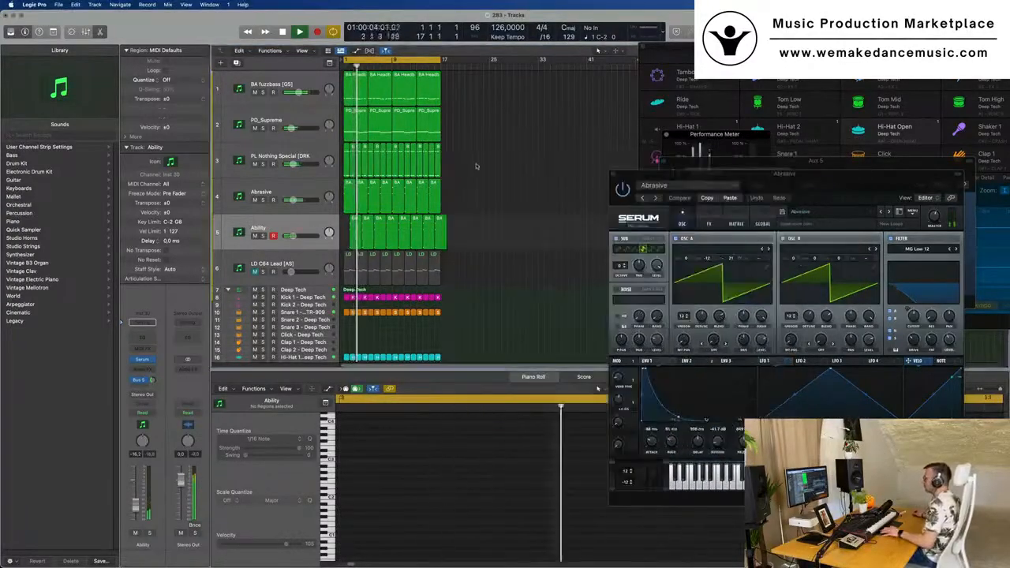
Replay the loop and slightly lower the Abrasive and Ability track levels, with Ability at -17.6 dB.
{"action": "left_click", "coordinate": [311, 195]}
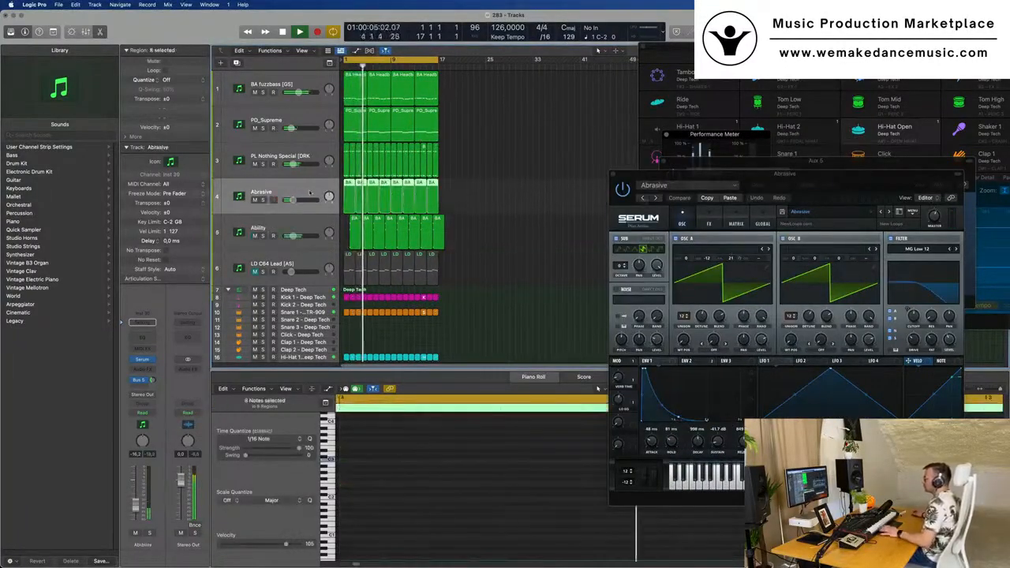
{"action": "key", "text": "space"}
{"action": "key", "text": "space"}
{"action": "left_click", "coordinate": [300, 225]}
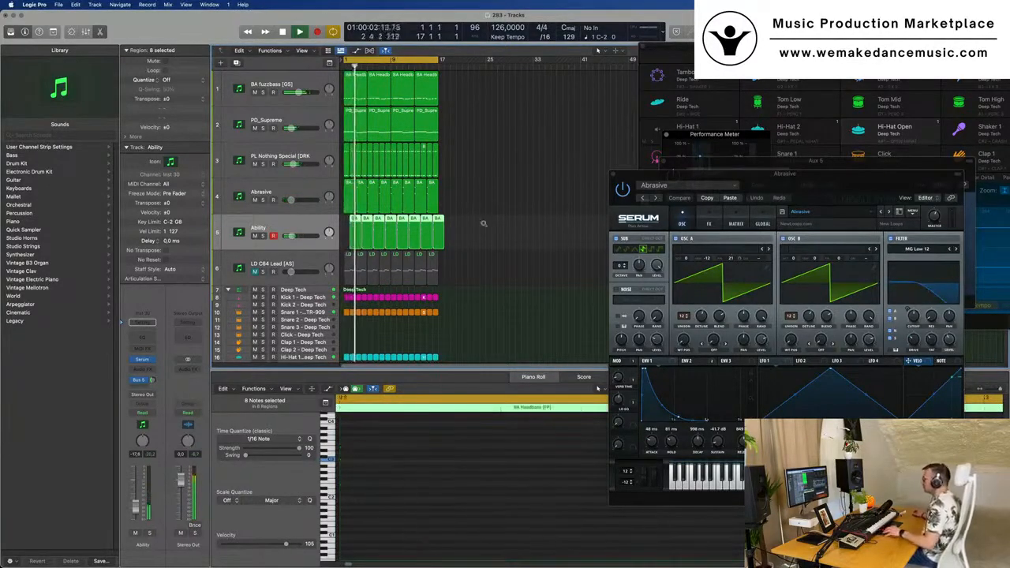
Copy the first Hi-Hat Open region onto the Tom Low drum track at bar 1.
{"action": "left_click", "coordinate": [484, 252], "text": "ctrl+alt"}
{"action": "scroll", "coordinate": [461, 253], "scroll_direction": "down", "scroll_amount": 5}
{"action": "key", "text": "super+Right"}
{"action": "key", "text": "super+Right"}
{"action": "key", "text": "super+Right"}
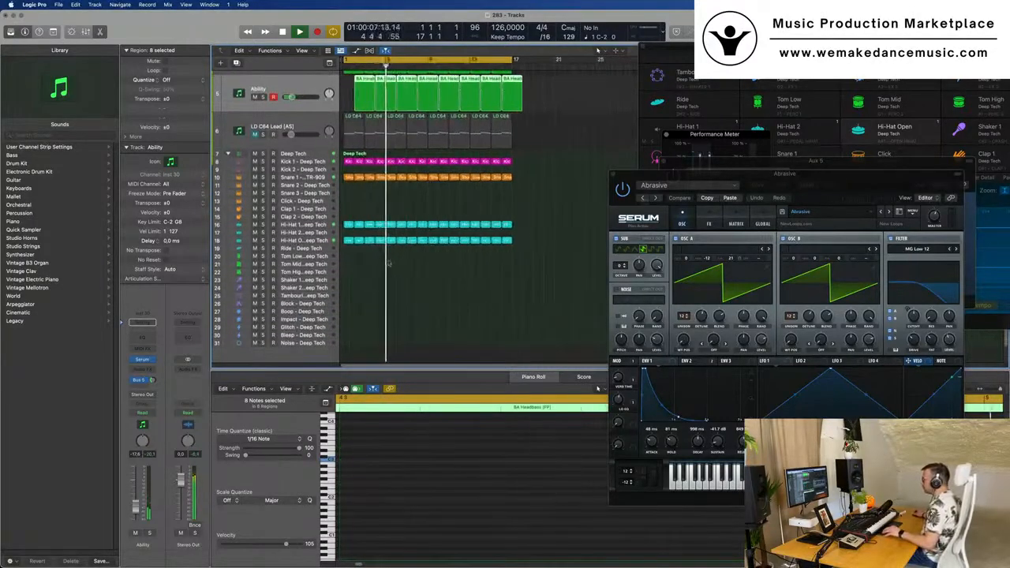
{"action": "left_click", "coordinate": [348, 240]}
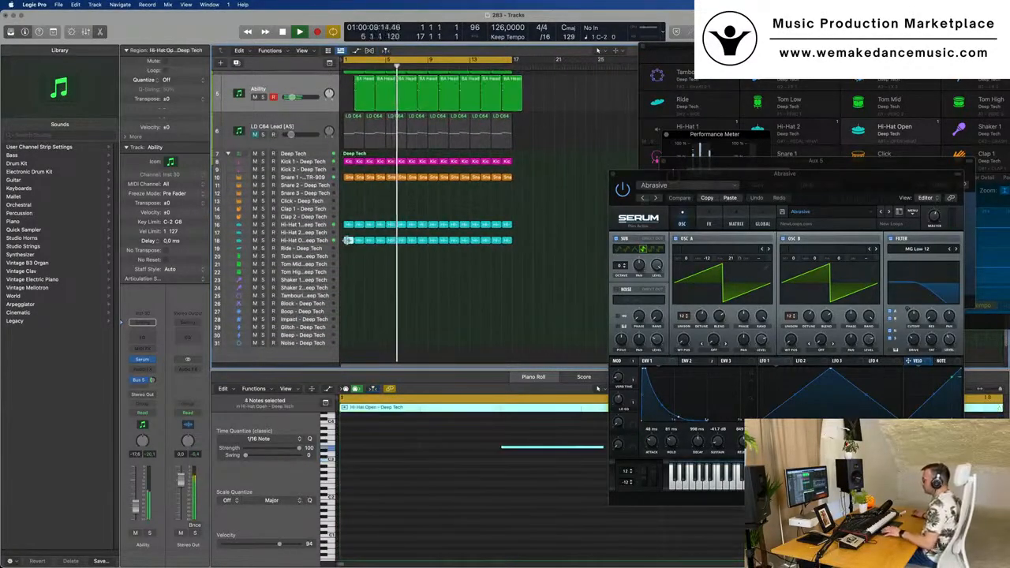
{"action": "left_click_drag", "start_coordinate": [348, 240], "coordinate": [350, 258]}
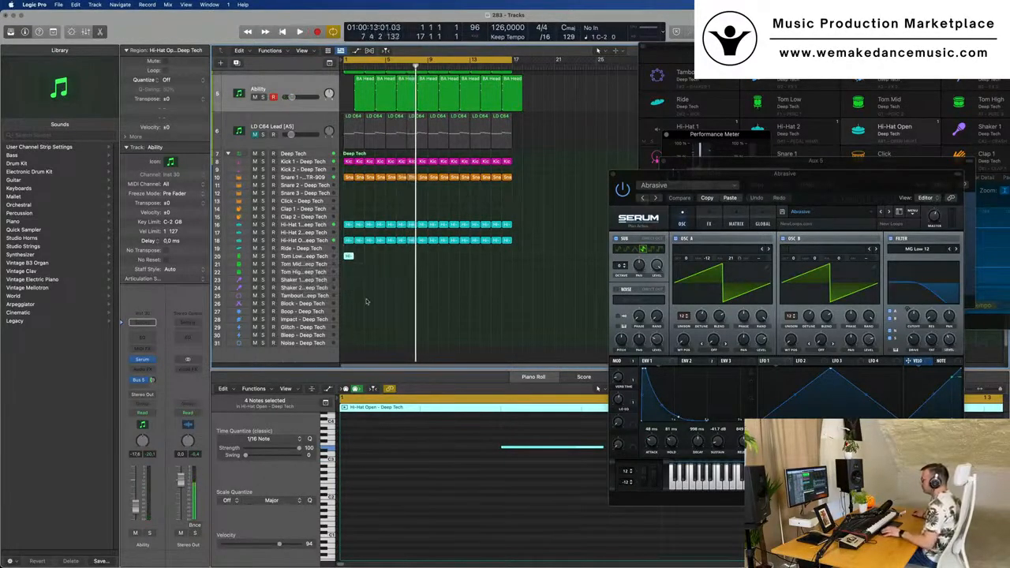
Transpose the four notes of the copied Tom Low region down by octaves and play the loop.
{"action": "scroll", "coordinate": [406, 447], "scroll_direction": "left", "scroll_amount": 5}
{"action": "left_click_drag", "start_coordinate": [360, 440], "coordinate": [467, 468]}
{"action": "left_click_drag", "start_coordinate": [356, 441], "coordinate": [468, 459]}
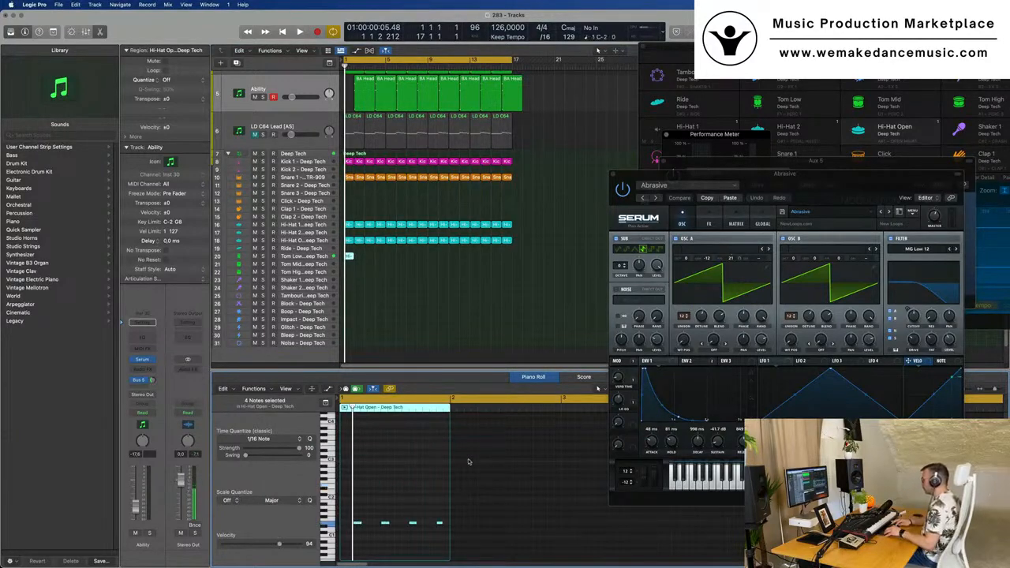
{"action": "key", "text": "space"}
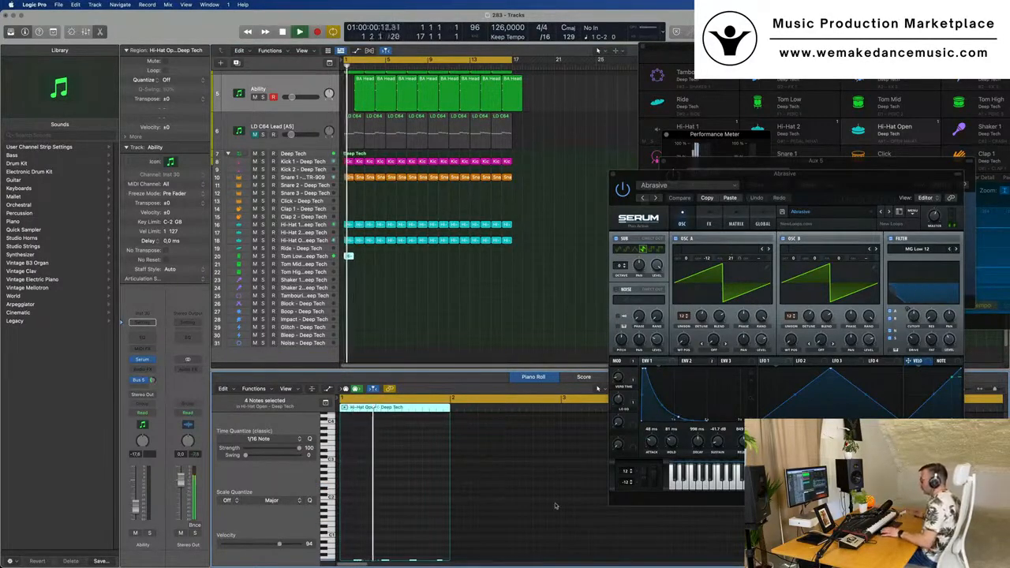
Select the Tom Low track, replay the loop and lower the track's volume to about -10 dB.
{"action": "left_click", "coordinate": [294, 256]}
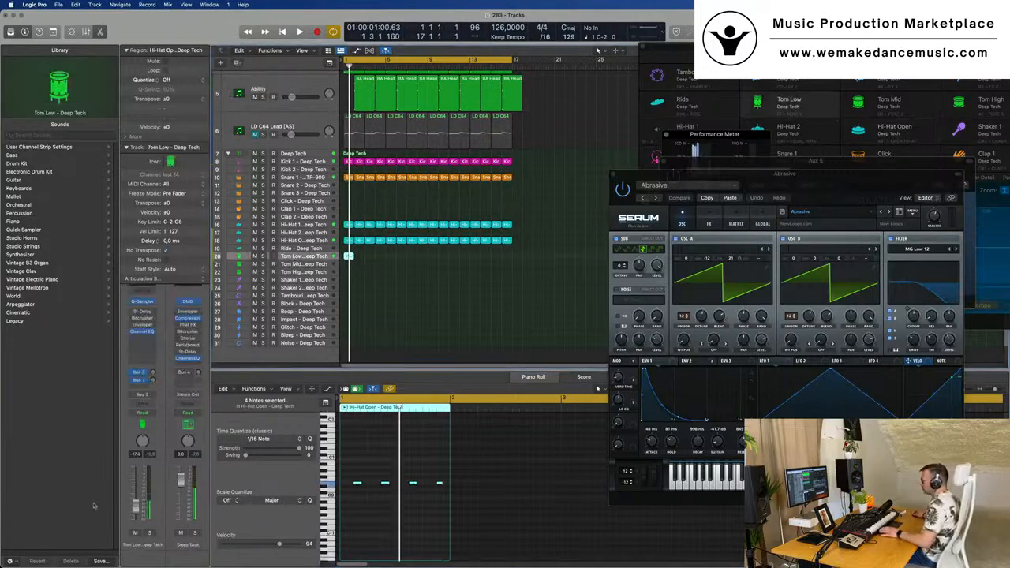
{"action": "key", "text": "space"}
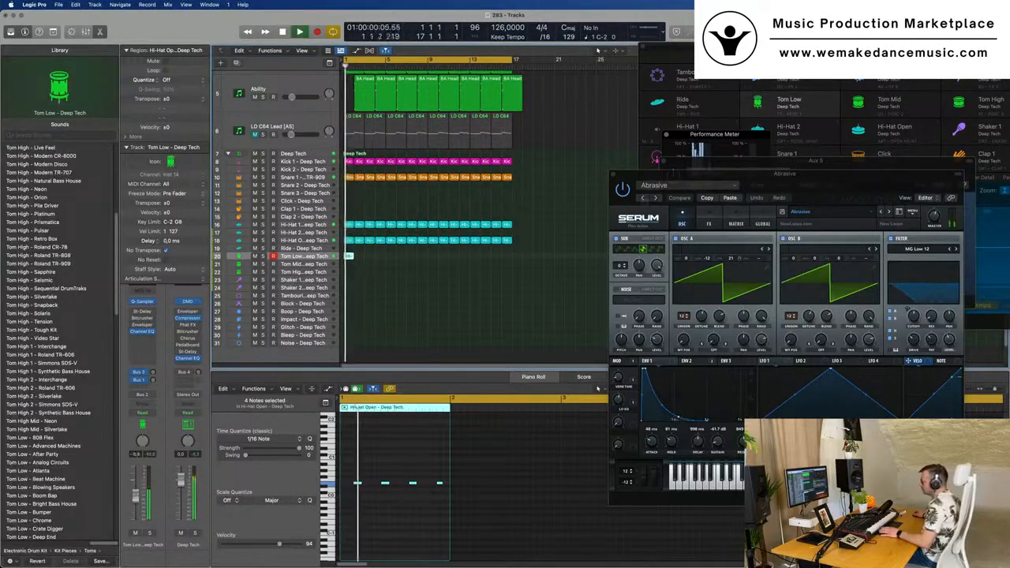
{"action": "left_click", "coordinate": [412, 517], "text": "ctrl+alt"}
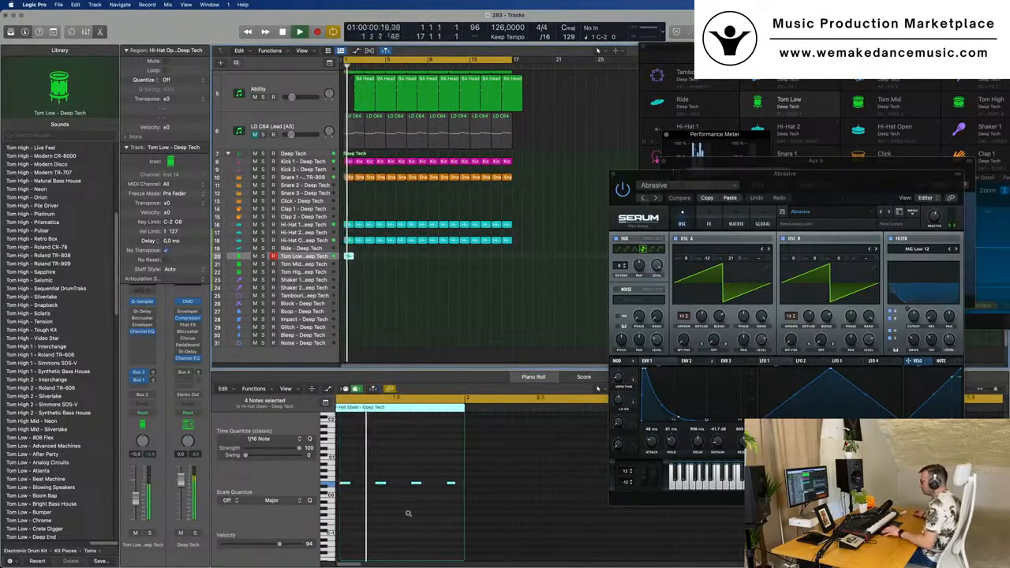
{"action": "scroll", "coordinate": [413, 516], "scroll_direction": "up", "scroll_amount": 2}
{"action": "key", "text": "space"}
Add an extra tom note midway between the last two notes of the Tom Low region and audition the pattern.
{"action": "scroll", "coordinate": [428, 521], "scroll_direction": "left", "scroll_amount": 3}
{"action": "left_click", "coordinate": [508, 472]}
{"action": "left_click_drag", "start_coordinate": [517, 486], "coordinate": [495, 490]}
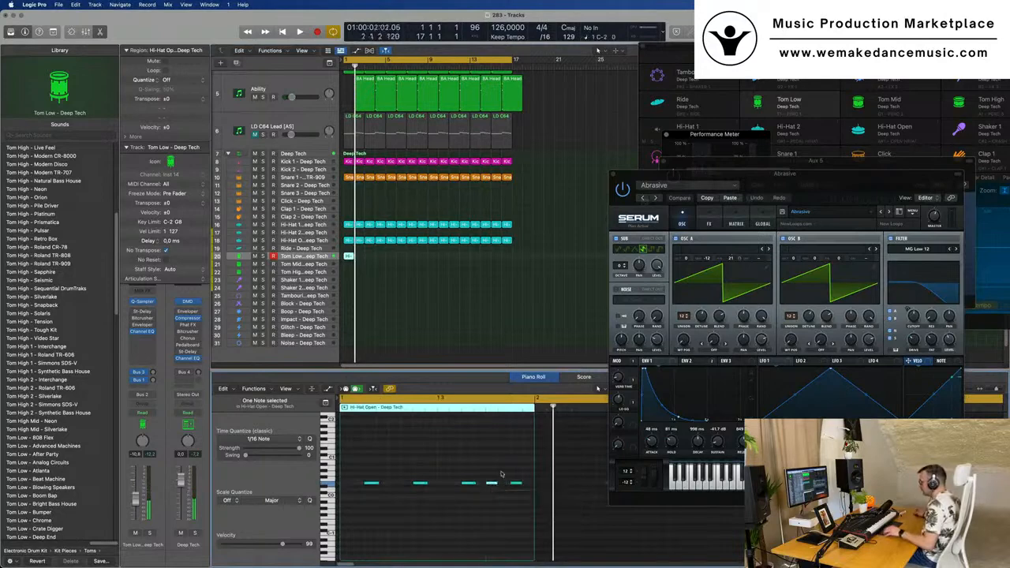
{"action": "key", "text": "space"}
{"action": "scroll", "coordinate": [427, 466], "scroll_direction": "down", "scroll_amount": 2}
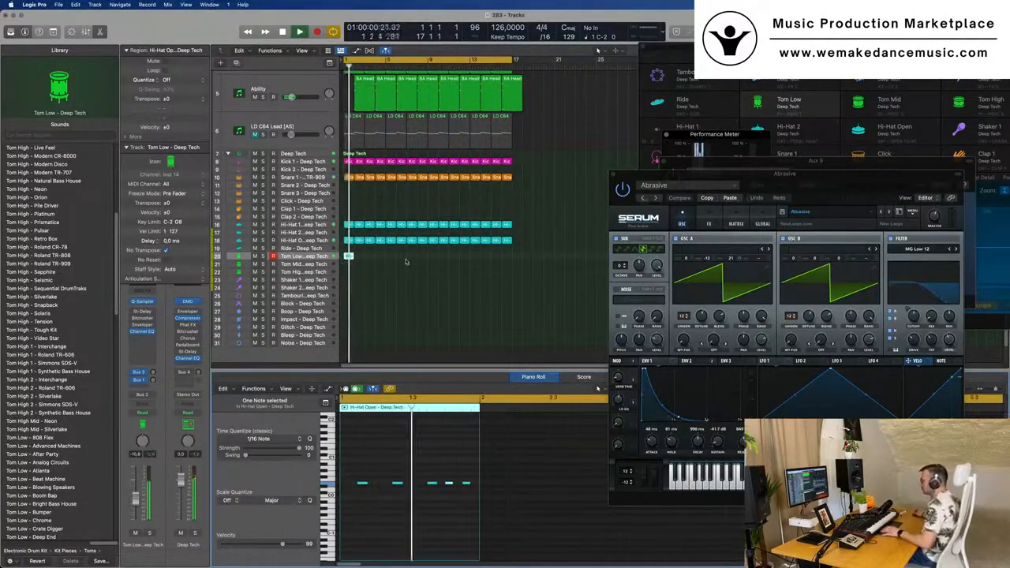
{"action": "key", "text": "space"}
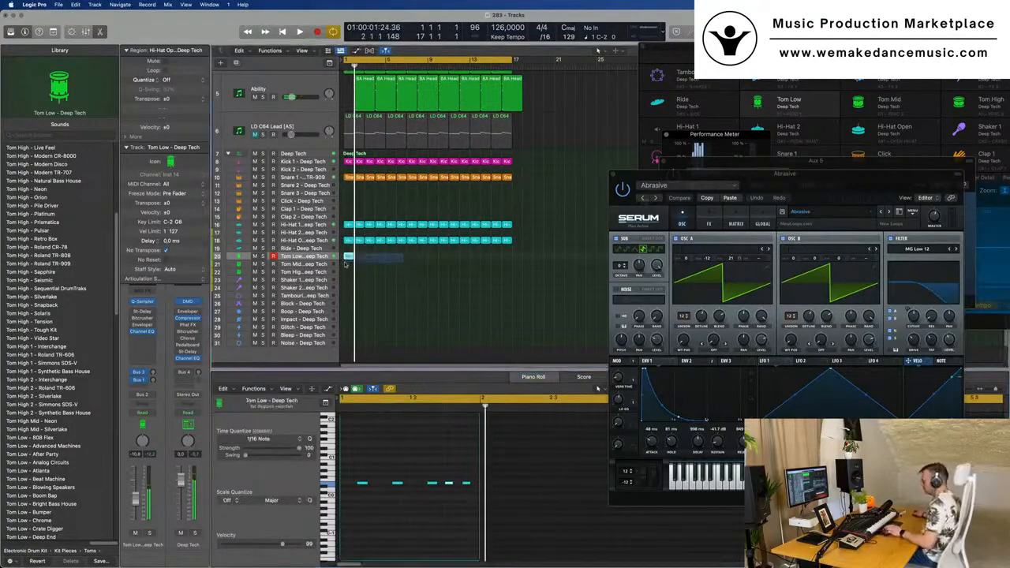
Repeat the one-bar Tom Low region along the whole loop up to bar 17.
{"action": "key", "text": "super+r"}
{"action": "key", "text": "super+r"}
{"action": "left_click", "coordinate": [337, 256]}
{"action": "key", "text": "super+r"}
{"action": "key", "text": "super+r"}
{"action": "key", "text": "super+r"}
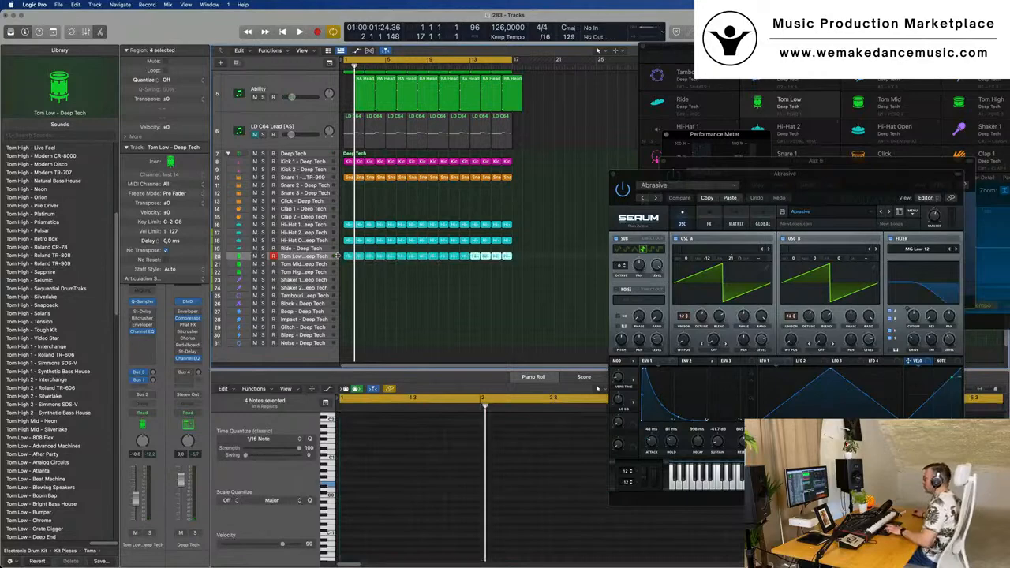
Name and color all regions in the project by their tracks, then deselect them.
{"action": "key", "text": "super+a"}
{"action": "right_click", "coordinate": [435, 178]}
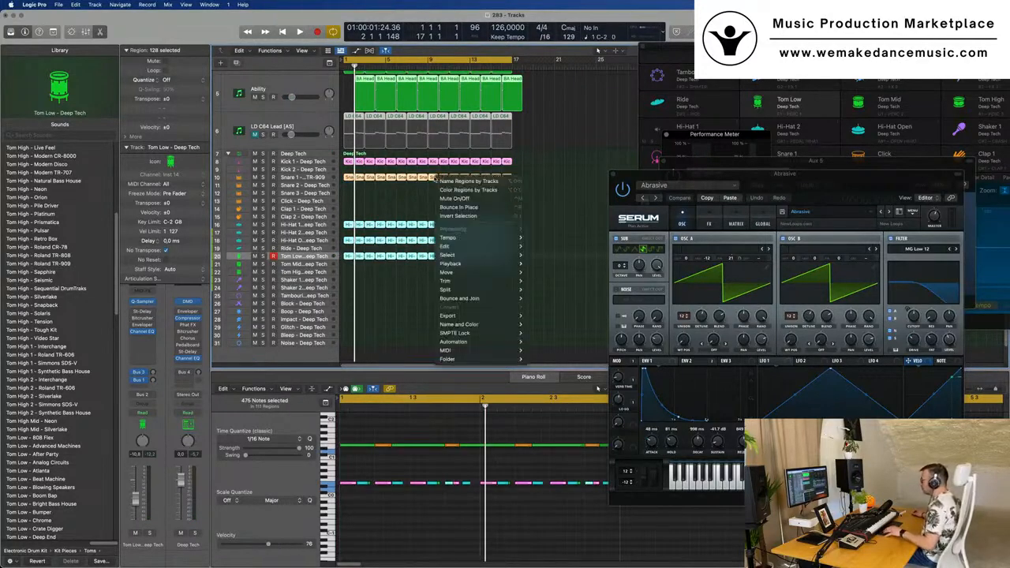
{"action": "left_click", "coordinate": [432, 181]}
{"action": "right_click", "coordinate": [435, 179]}
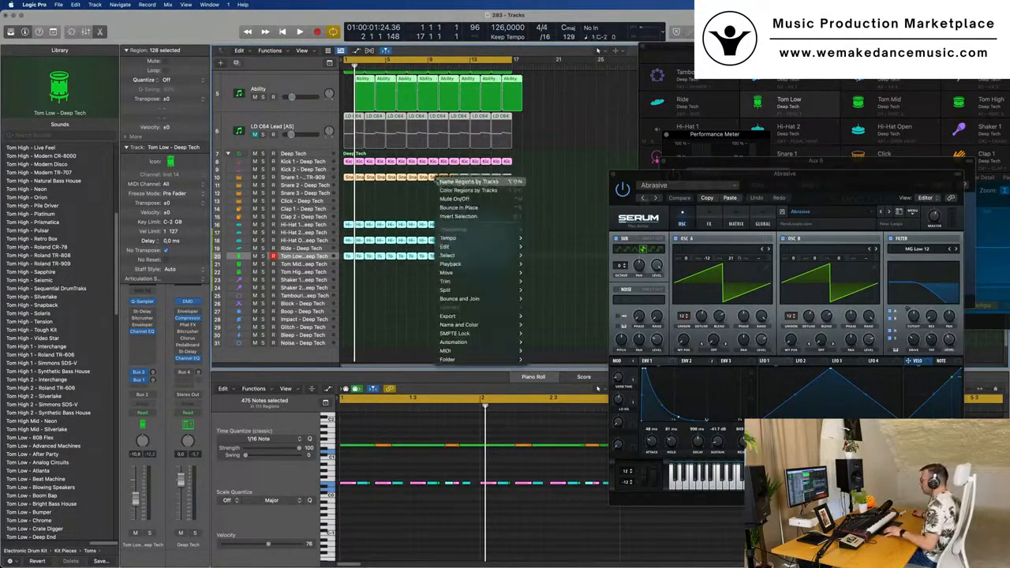
{"action": "left_click", "coordinate": [404, 211]}
{"action": "left_click", "coordinate": [411, 210]}
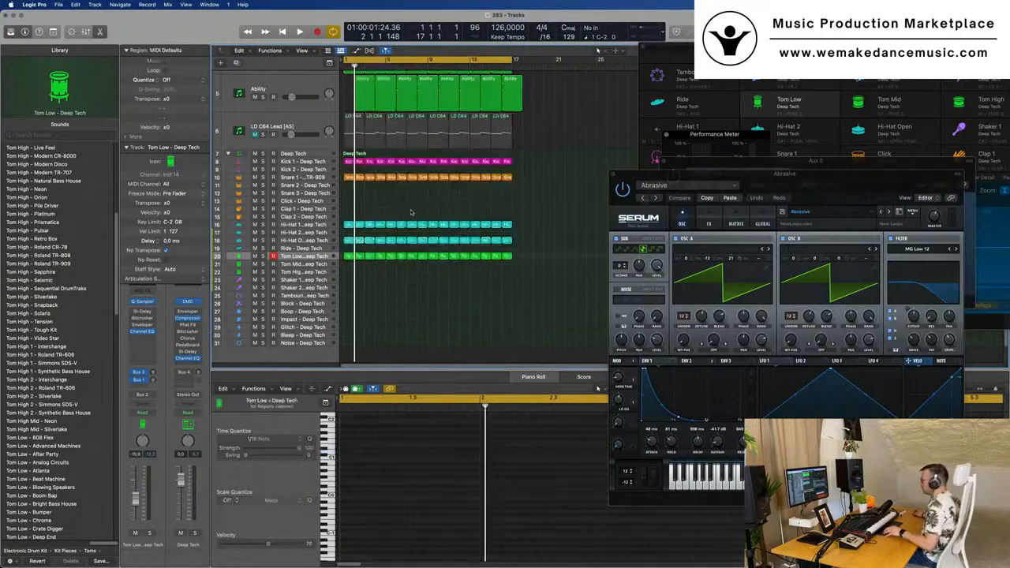
Replay the loop, briefly solo the Tom Low track and lower its level to about -11 dB in the mix.
{"action": "key", "text": "super+Right"}
{"action": "key", "text": "super+Right"}
{"action": "key", "text": "super+Left"}
{"action": "key", "text": "super+Right"}
{"action": "key", "text": "space"}
{"action": "key", "text": "super+Left"}
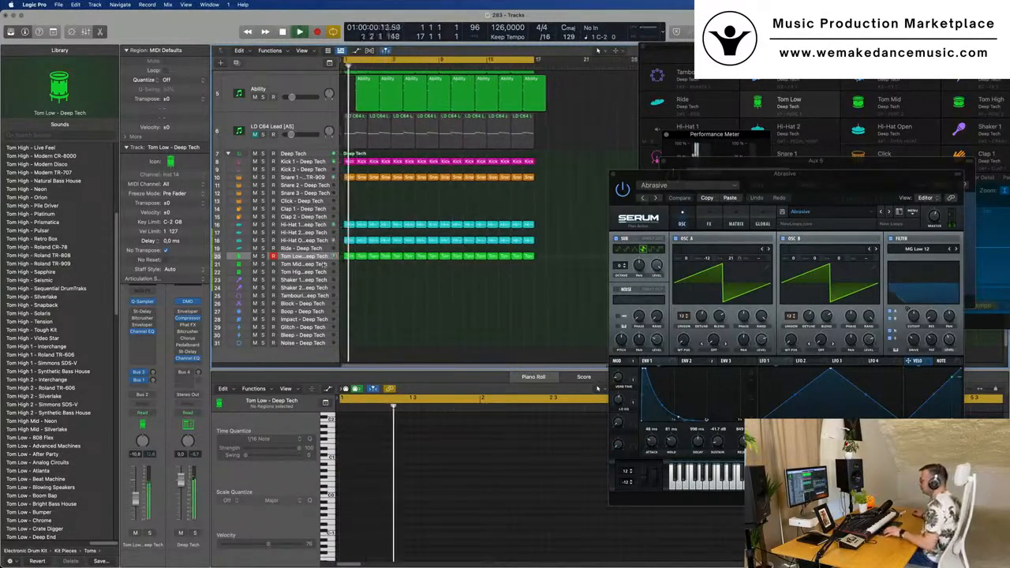
{"action": "left_click", "coordinate": [303, 258]}
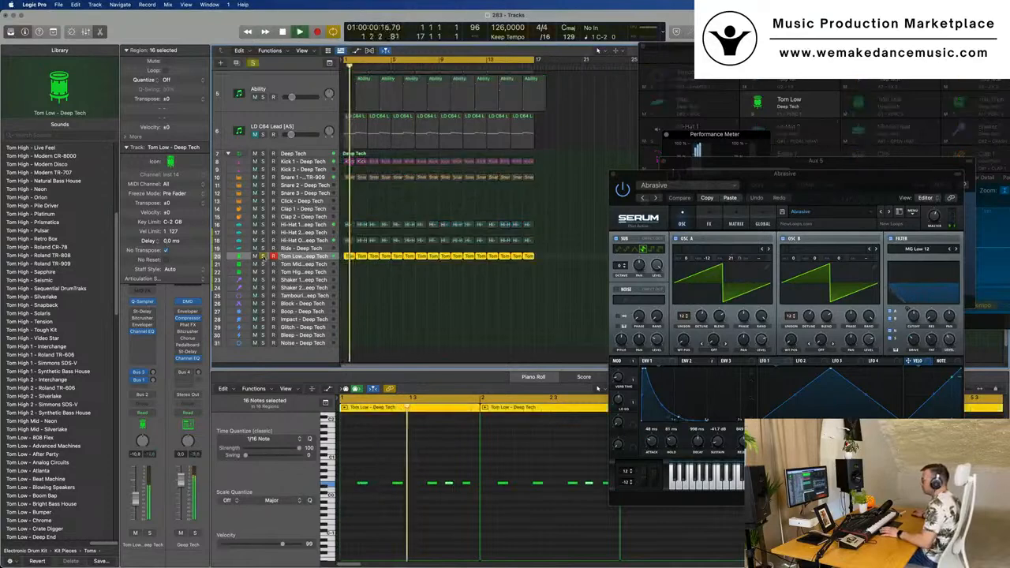
{"action": "left_click", "coordinate": [264, 257]}
{"action": "left_click", "coordinate": [263, 257]}
{"action": "key", "text": "space"}
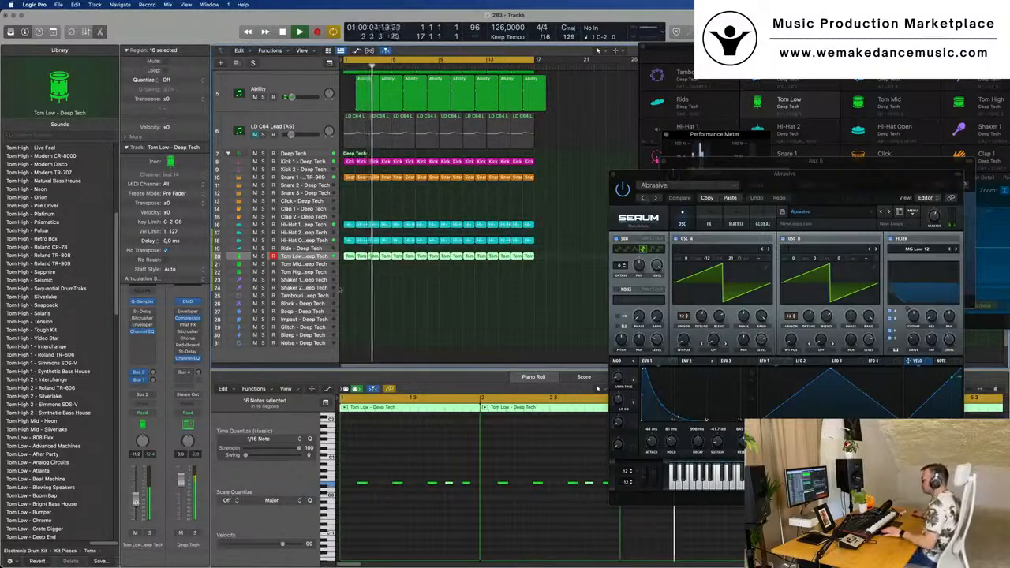
{"action": "scroll", "coordinate": [366, 284], "scroll_direction": "down", "scroll_amount": 1}
{"action": "scroll", "coordinate": [366, 284], "scroll_direction": "up", "scroll_amount": 3}
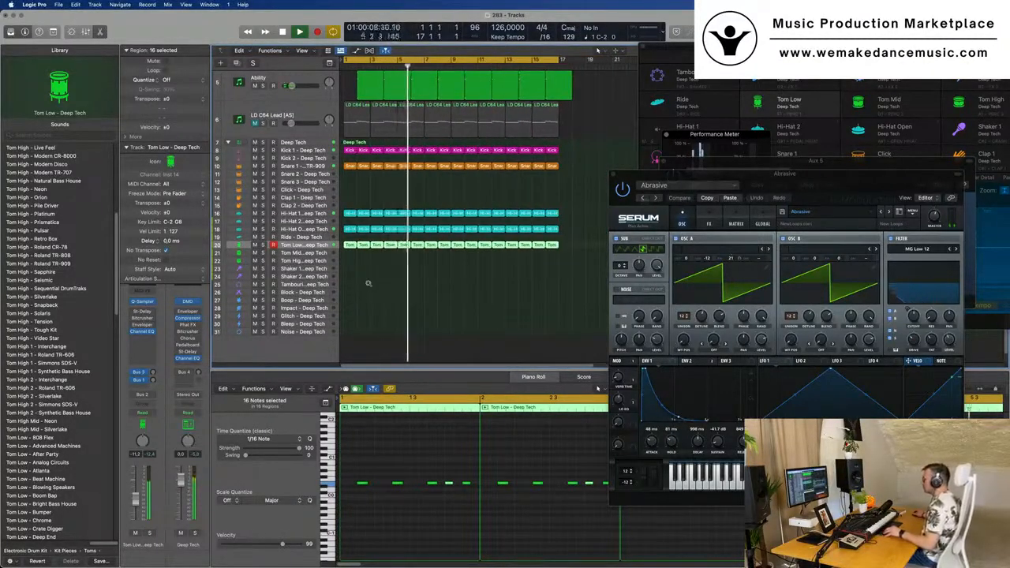
Stop playback and copy the first Tom Low region onto the Tom Mid track at bar 1.
{"action": "scroll", "coordinate": [369, 286], "scroll_direction": "down", "scroll_amount": 1}
{"action": "scroll", "coordinate": [373, 281], "scroll_direction": "up", "scroll_amount": 4}
{"action": "scroll", "coordinate": [382, 299], "scroll_direction": "up", "scroll_amount": 2}
{"action": "scroll", "coordinate": [372, 330], "scroll_direction": "down", "scroll_amount": 3}
{"action": "key", "text": "space"}
{"action": "scroll", "coordinate": [362, 319], "scroll_direction": "down", "scroll_amount": 1}
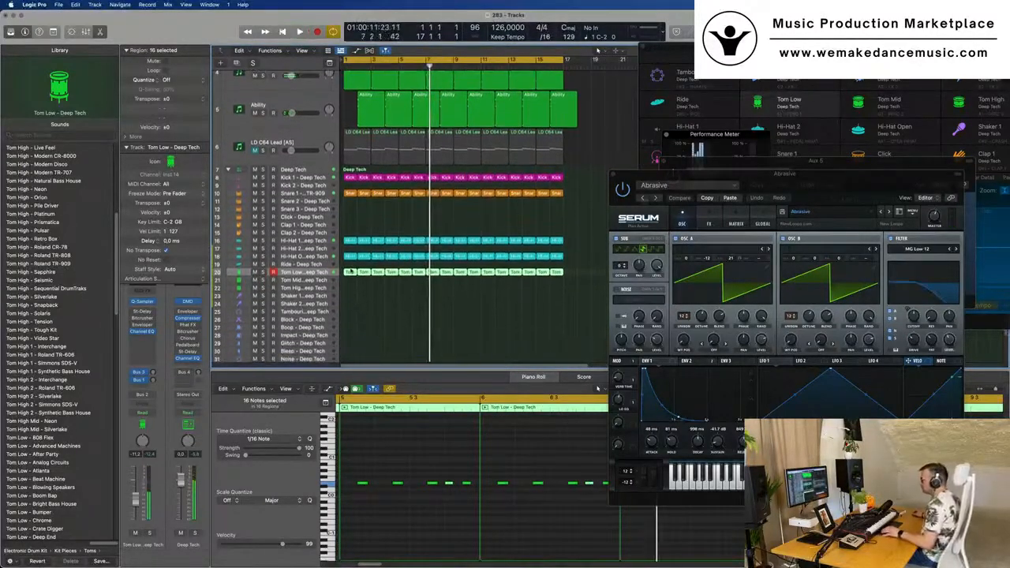
{"action": "left_click", "coordinate": [347, 273]}
{"action": "left_click_drag", "start_coordinate": [350, 275], "coordinate": [352, 282]}
{"action": "key", "text": "Return"}
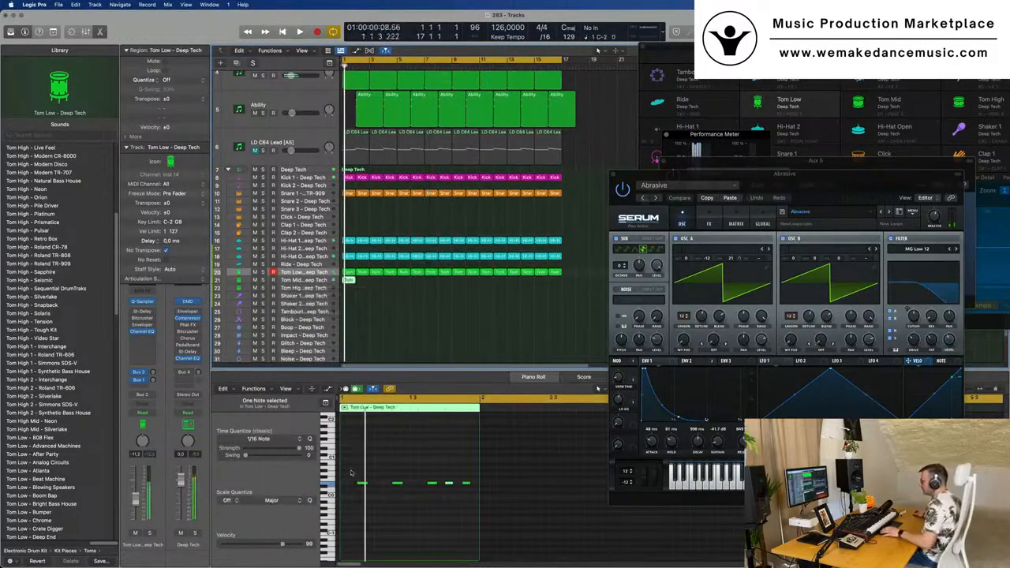
Raise the pitch of the copied region's notes and reduce the pattern to three evenly spaced notes in the bar's first half.
{"action": "left_click_drag", "start_coordinate": [362, 471], "coordinate": [473, 500]}
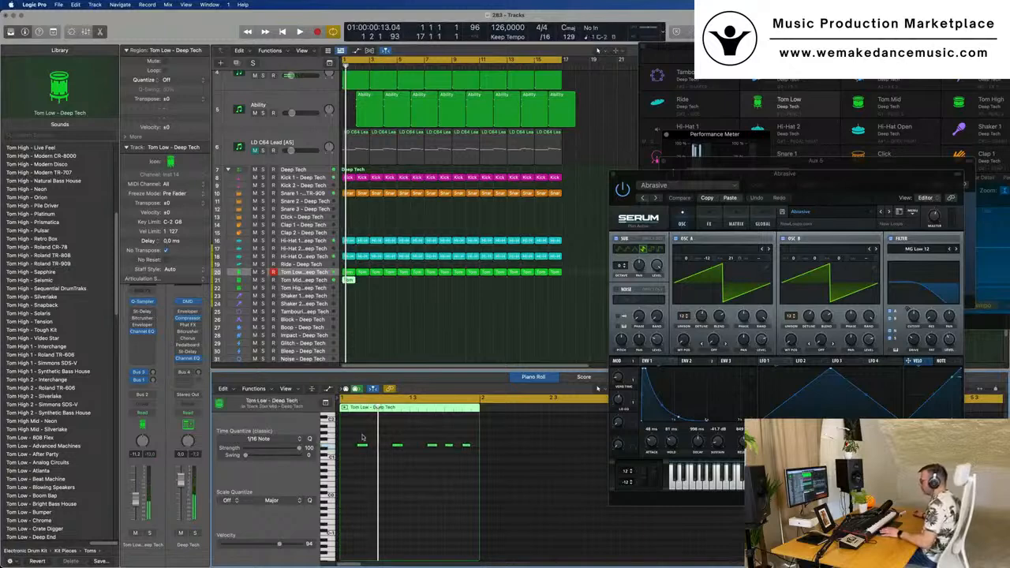
{"action": "left_click_drag", "start_coordinate": [398, 447], "coordinate": [487, 466]}
{"action": "key", "text": "Delete"}
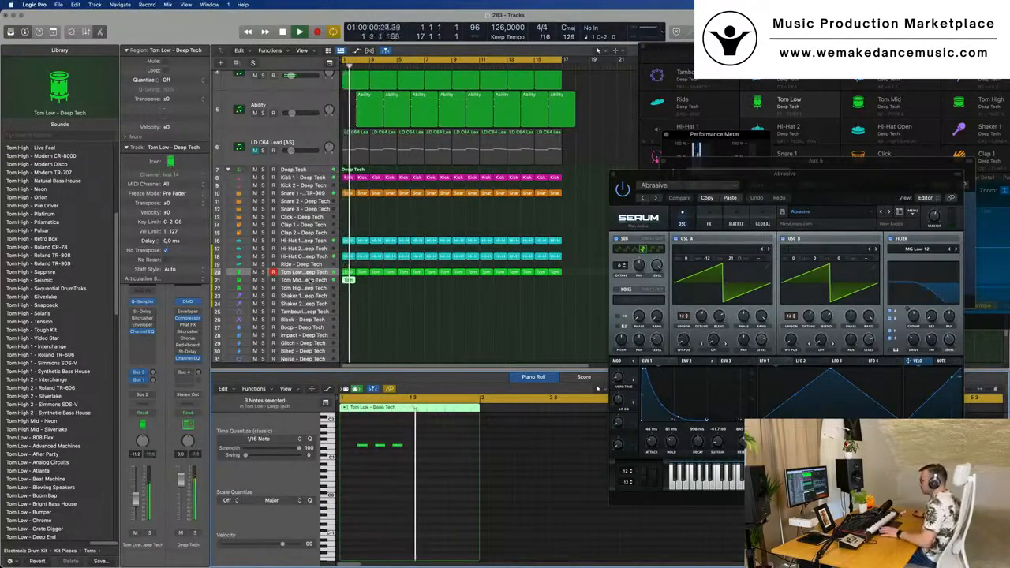
Lower the Tom Mid track to -14.4 dB with a brief solo check and repeat its region up to bar 17.
{"action": "left_click", "coordinate": [296, 282]}
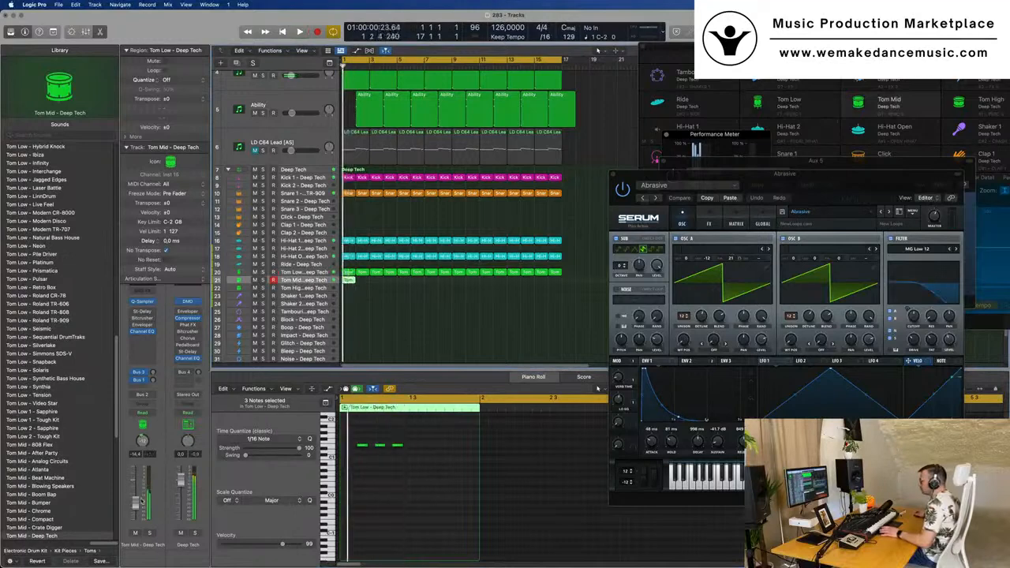
{"action": "left_click", "coordinate": [149, 533]}
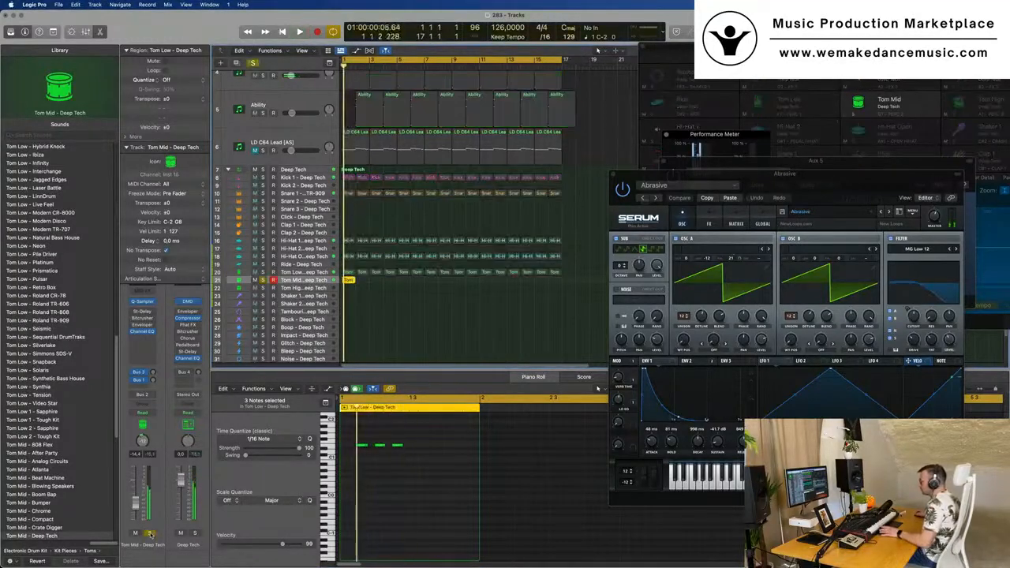
{"action": "left_click", "coordinate": [150, 533]}
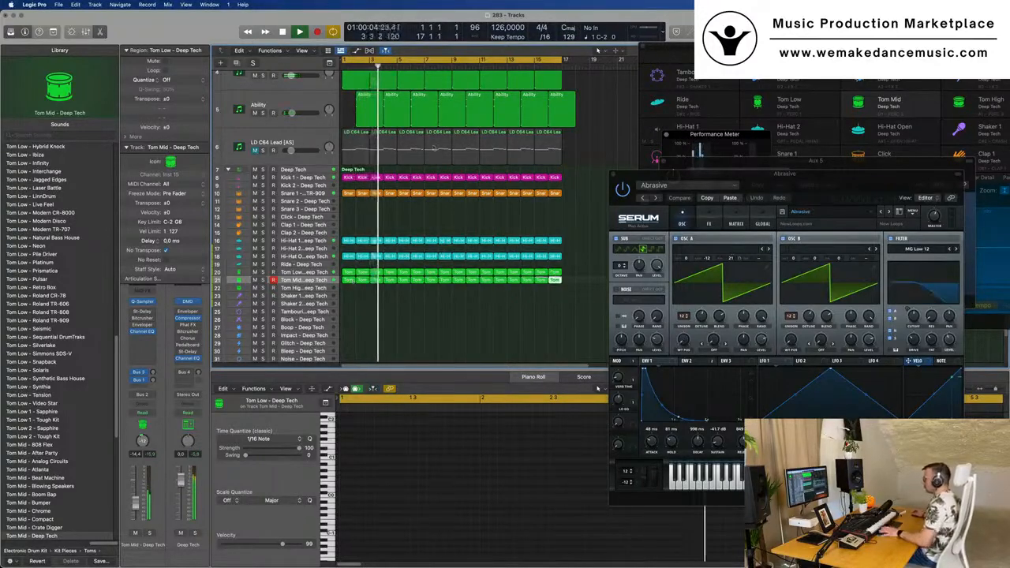
Unmute the LD C64 Lead [AS] track, play the loop from the start, and deselect its regions.
{"action": "scroll", "coordinate": [455, 326], "scroll_direction": "down", "scroll_amount": 5}
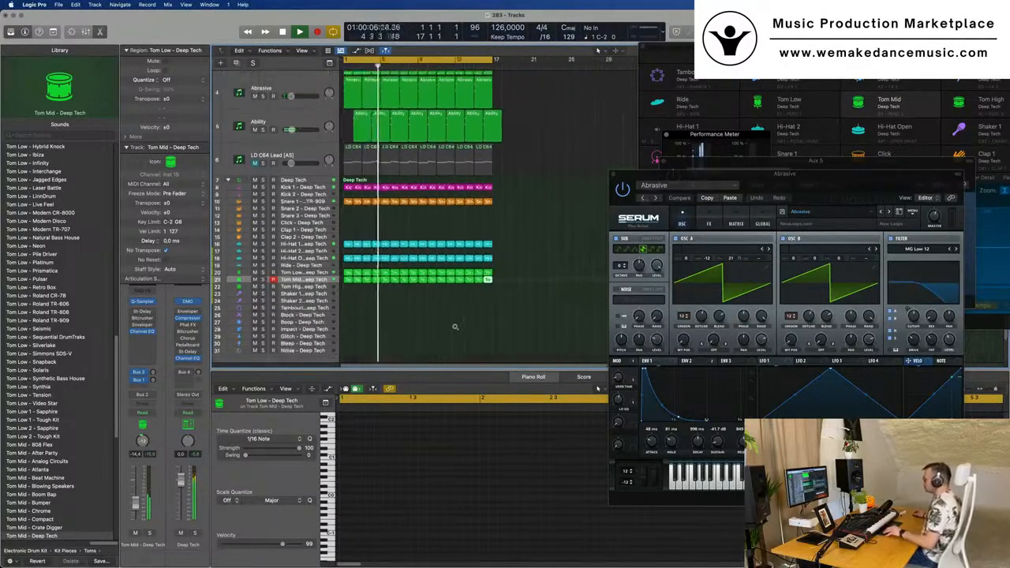
{"action": "scroll", "coordinate": [464, 309], "scroll_direction": "down", "scroll_amount": 2}
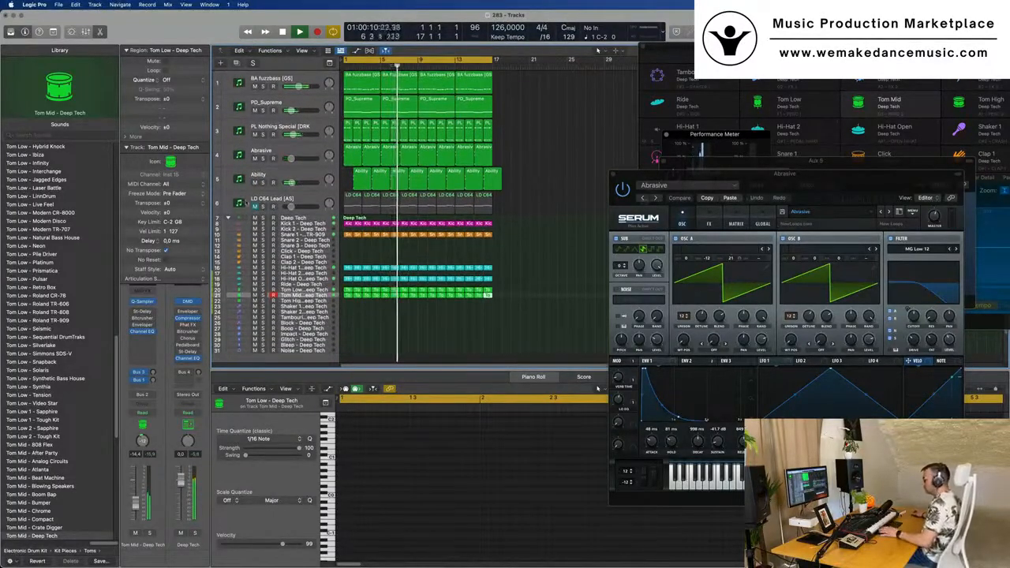
{"action": "left_click", "coordinate": [312, 201]}
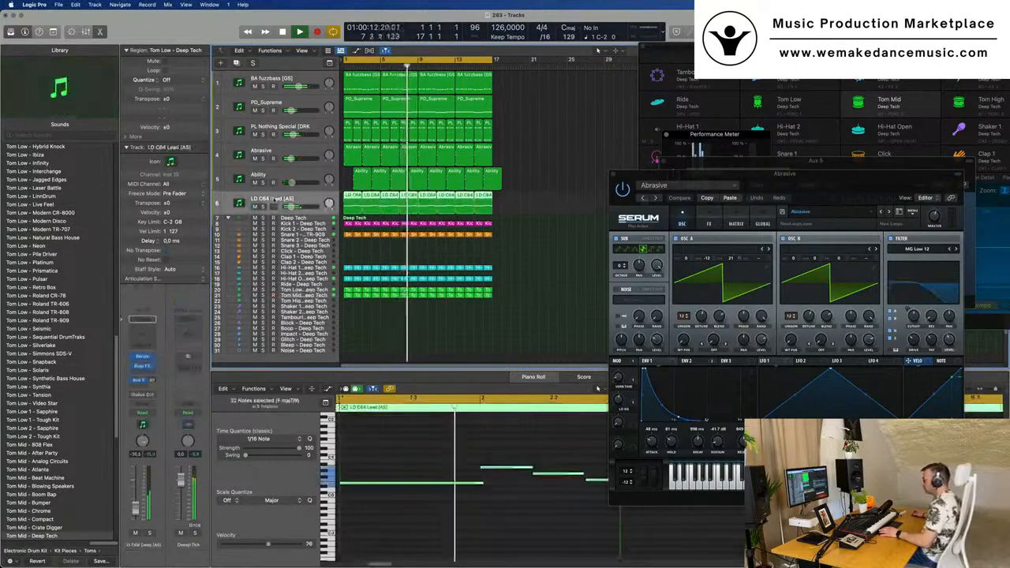
{"action": "key", "text": "Return"}
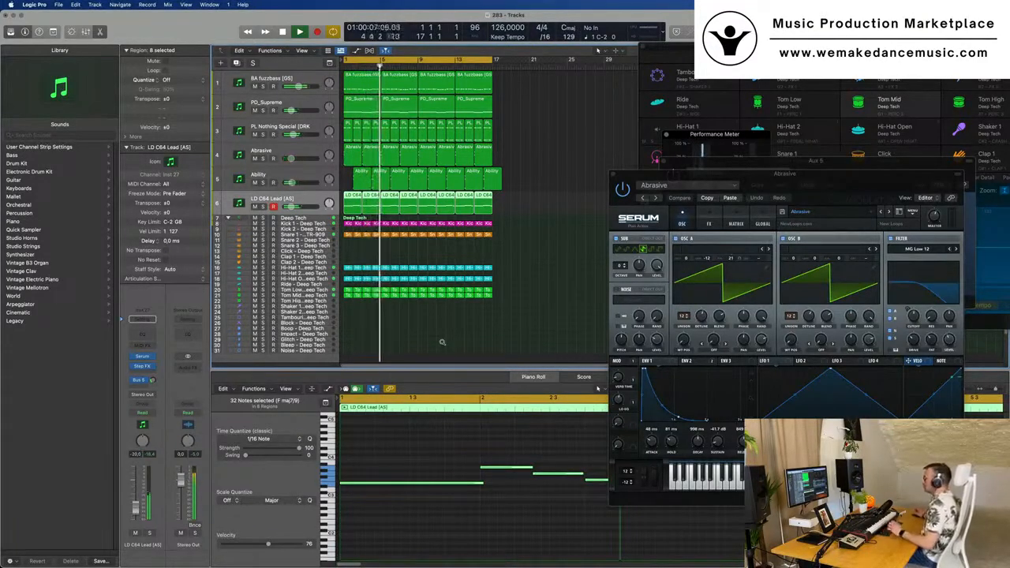
{"action": "left_click", "coordinate": [538, 259]}
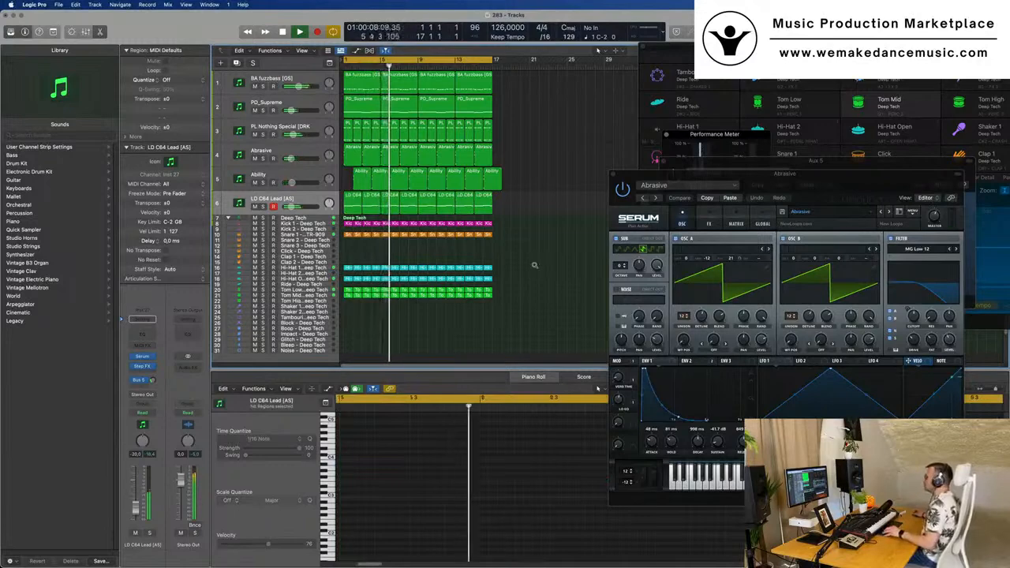
Close the Serum and Drum Machine Designer windows to clear the arrangement area.
{"action": "key", "text": "super+Right"}
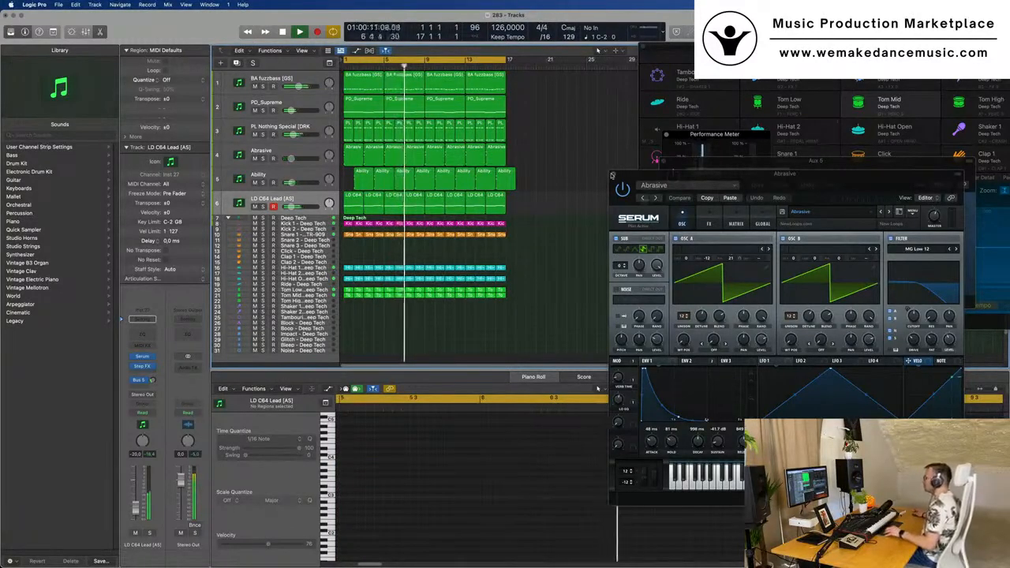
{"action": "key", "text": "super+w"}
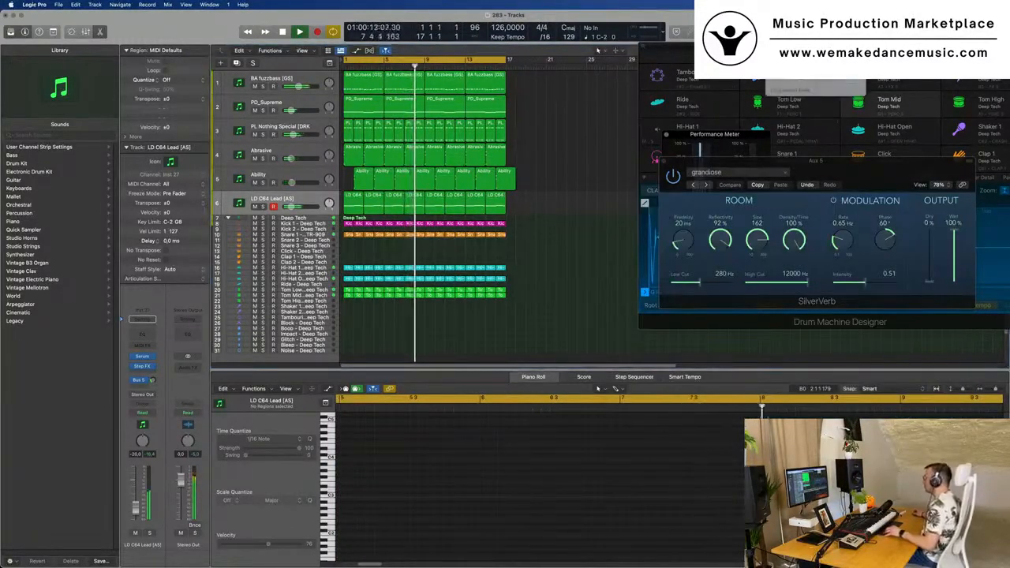
{"action": "left_click_drag", "start_coordinate": [660, 50], "coordinate": [507, 161]}
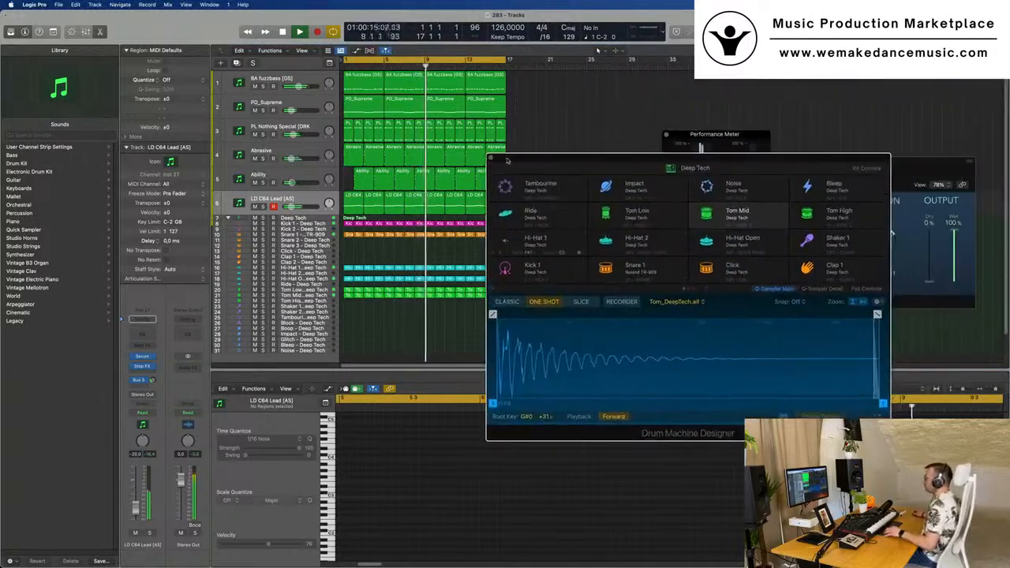
{"action": "left_click", "coordinate": [492, 160]}
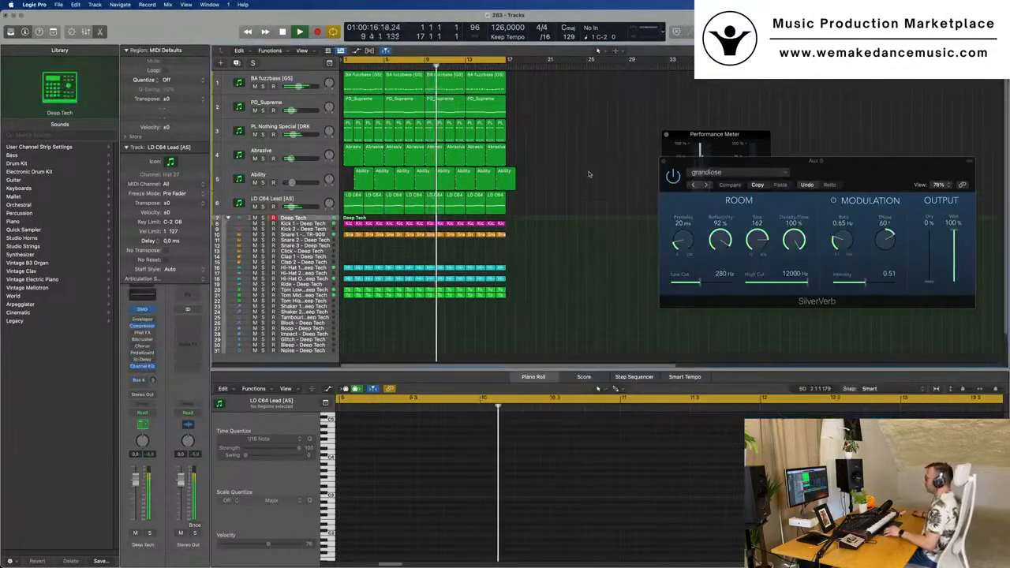
{"action": "key", "text": "super+Left"}
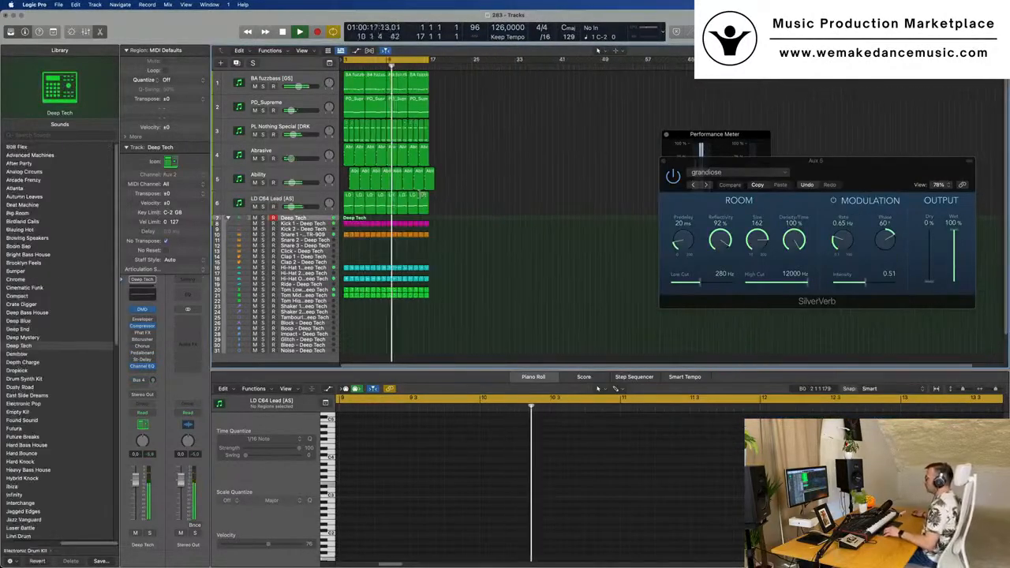
Compare PL Nothing Special and PD_Supreme in solo, then raise the PD_Supreme track to about -14.8 dB, dismissing the overload alert.
{"action": "left_click", "coordinate": [262, 134]}
{"action": "left_click", "coordinate": [263, 134]}
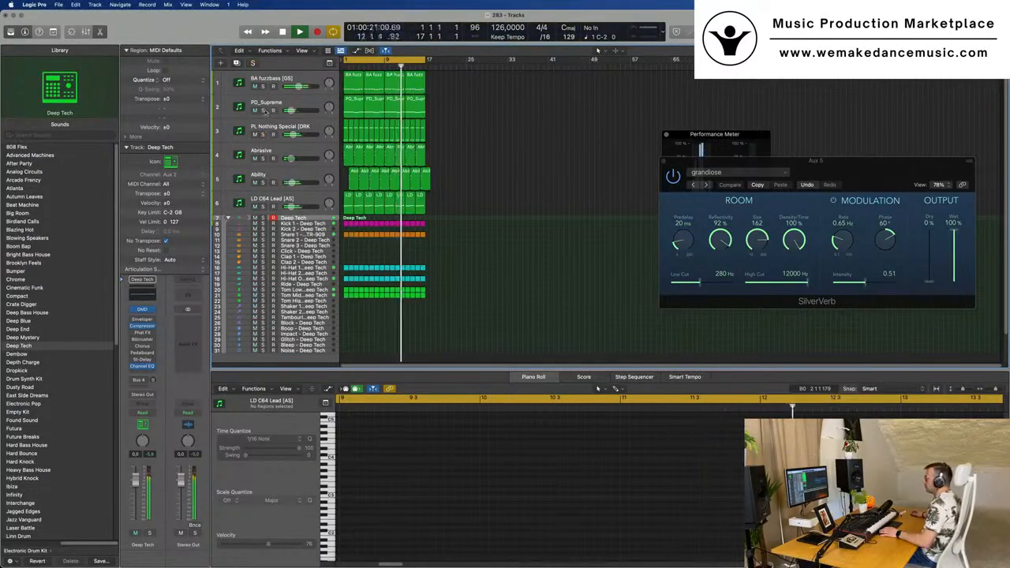
{"action": "left_click", "coordinate": [263, 111]}
{"action": "left_click", "coordinate": [263, 111]}
{"action": "left_click", "coordinate": [304, 102]}
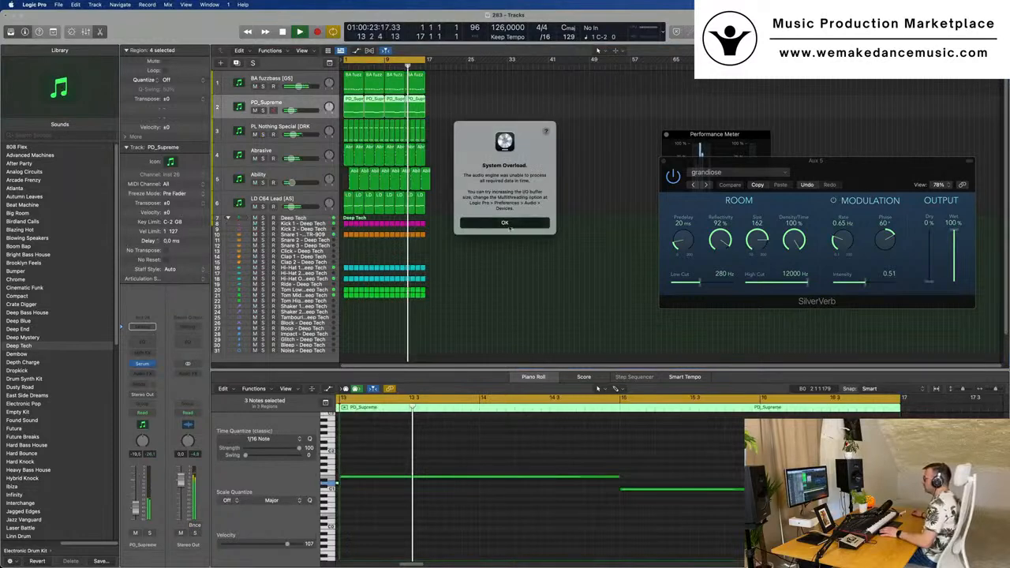
{"action": "left_click", "coordinate": [506, 223]}
{"action": "left_click", "coordinate": [533, 199]}
{"action": "key", "text": "Return"}
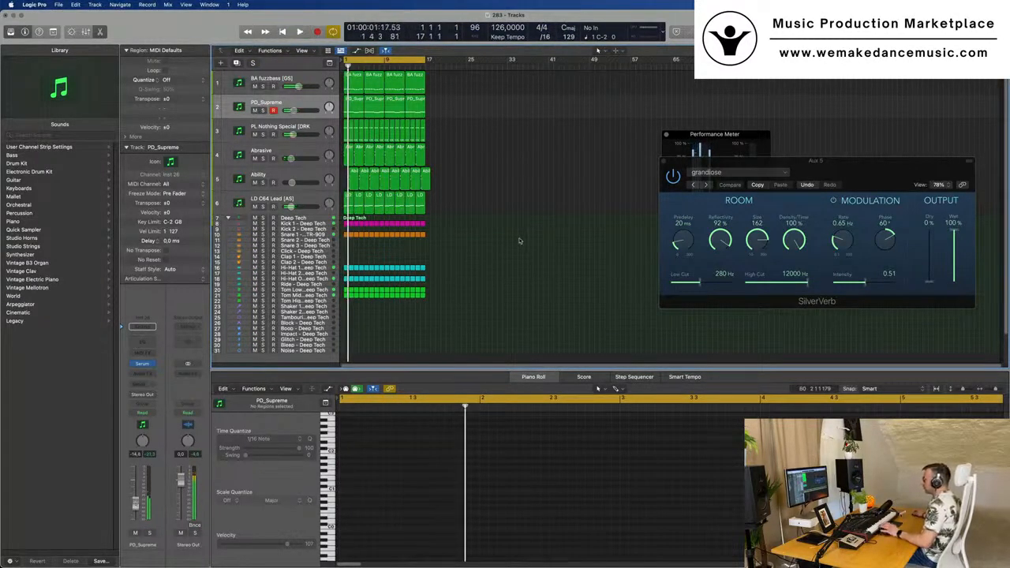
{"action": "key", "text": "Return"}
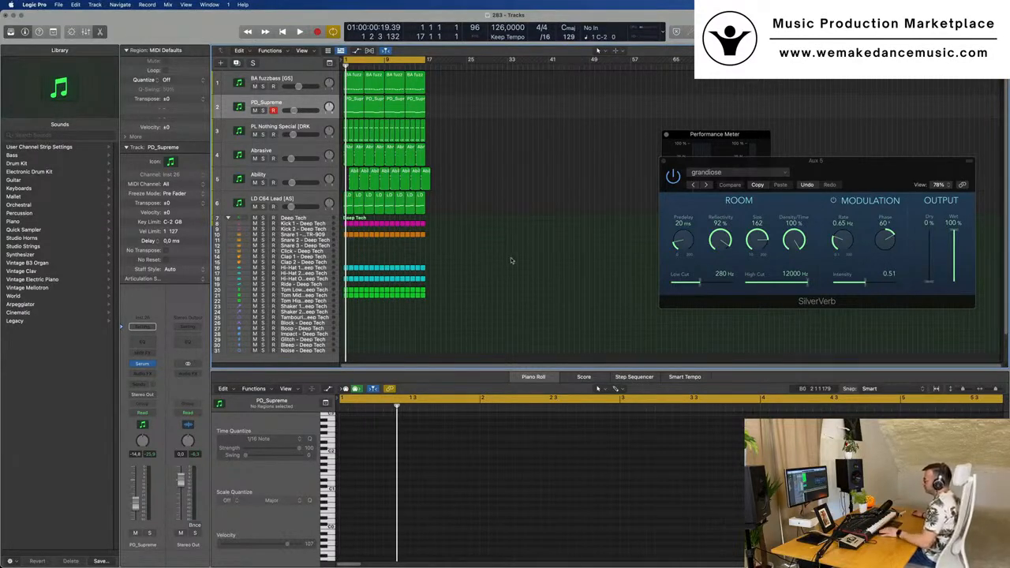
Replay the loop, solo and mute PL Nothing Special [DRK] to judge its role, and briefly mute PD_Supreme for comparison.
{"action": "key", "text": "space"}
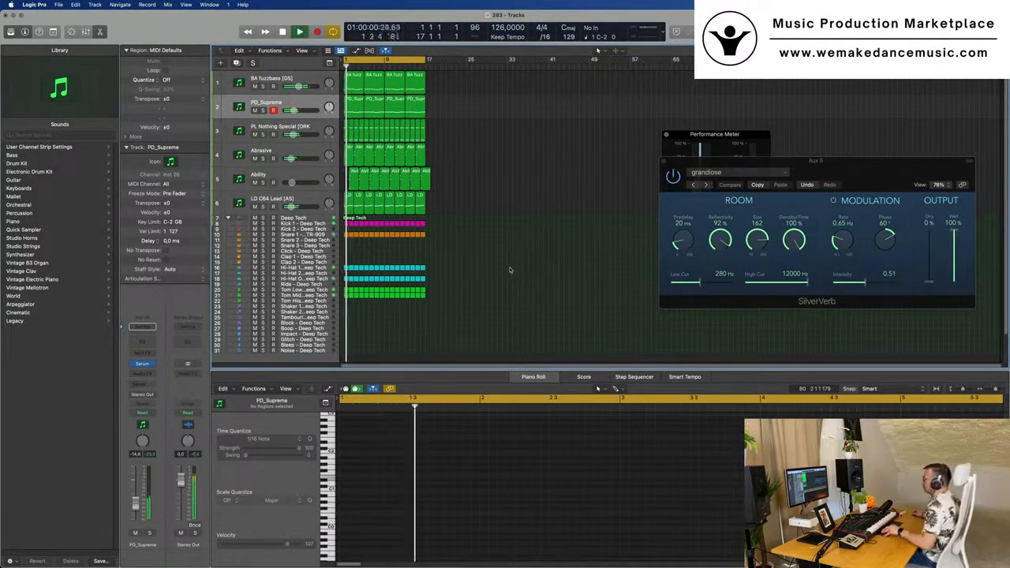
{"action": "left_click", "coordinate": [513, 269], "text": "ctrl+alt"}
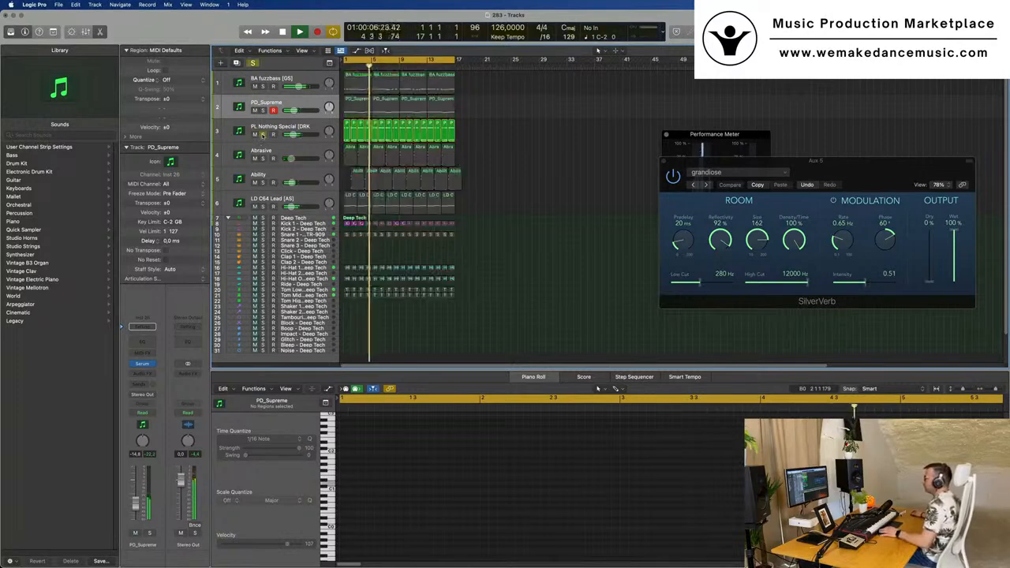
{"action": "left_click", "coordinate": [254, 134]}
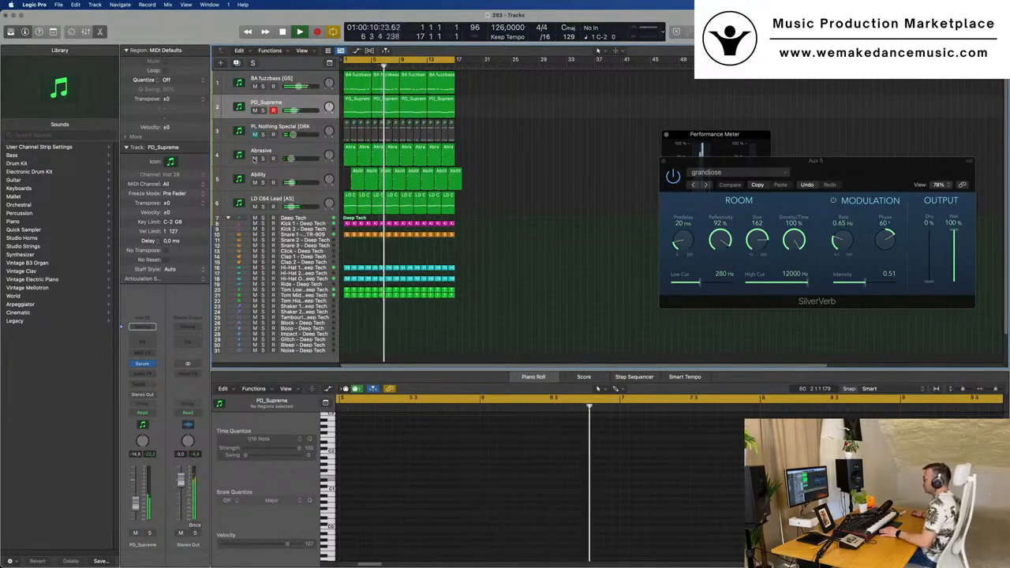
{"action": "left_click", "coordinate": [254, 110]}
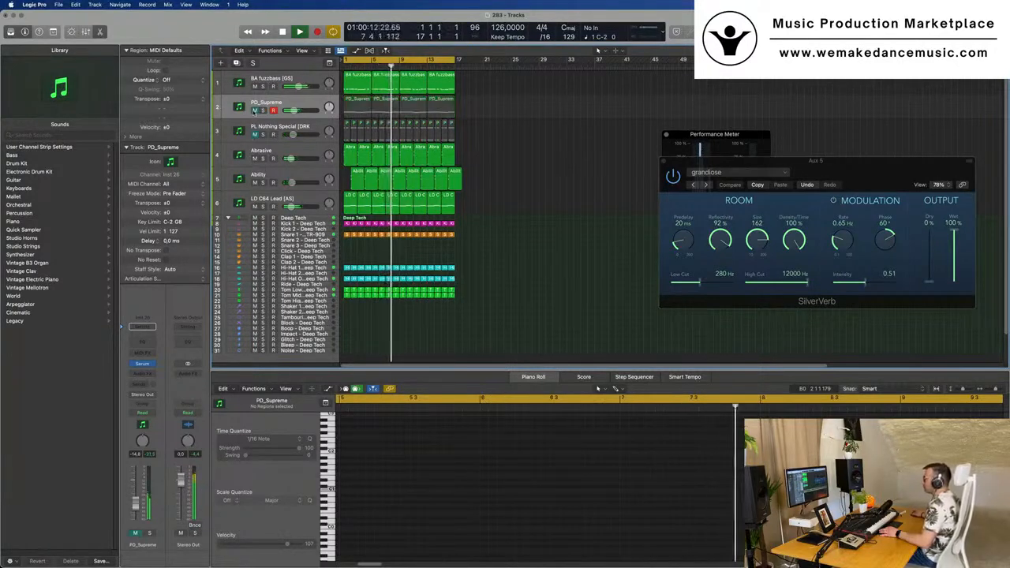
{"action": "left_click", "coordinate": [254, 110]}
{"action": "left_click", "coordinate": [283, 105]}
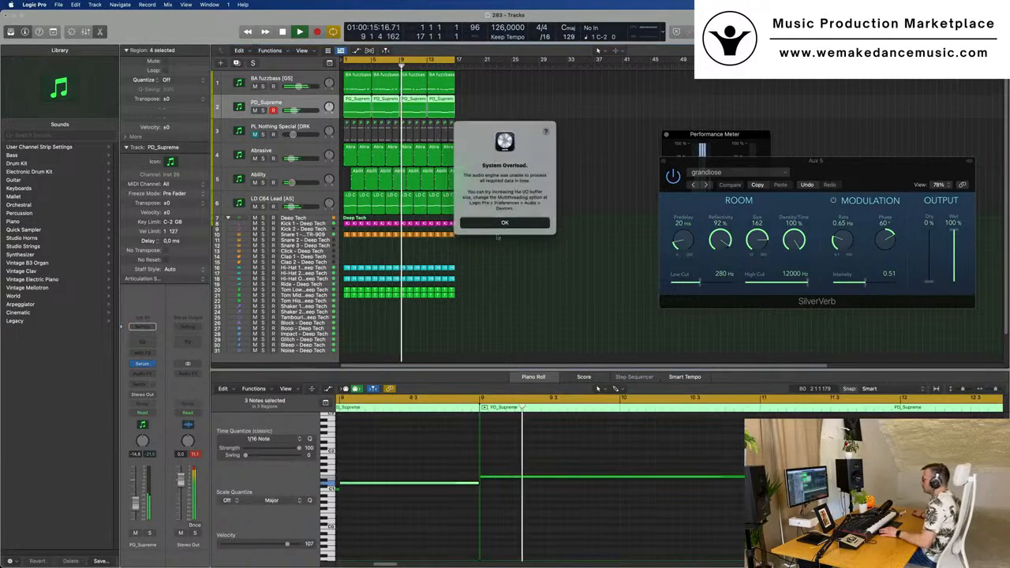
{"action": "left_click", "coordinate": [503, 222]}
{"action": "key", "text": "Return"}
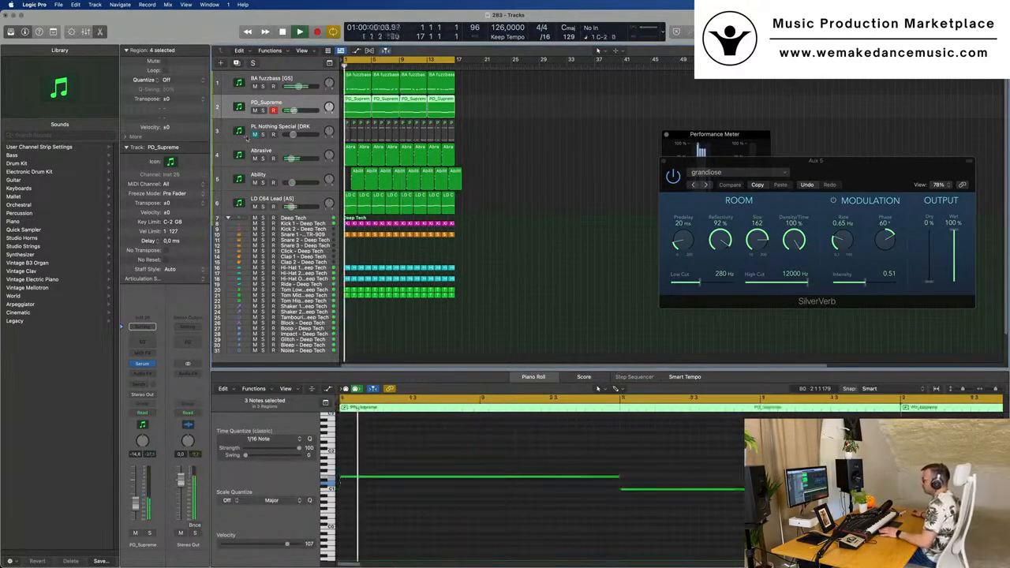
{"action": "left_click", "coordinate": [315, 126]}
{"action": "key", "text": "super+Left"}
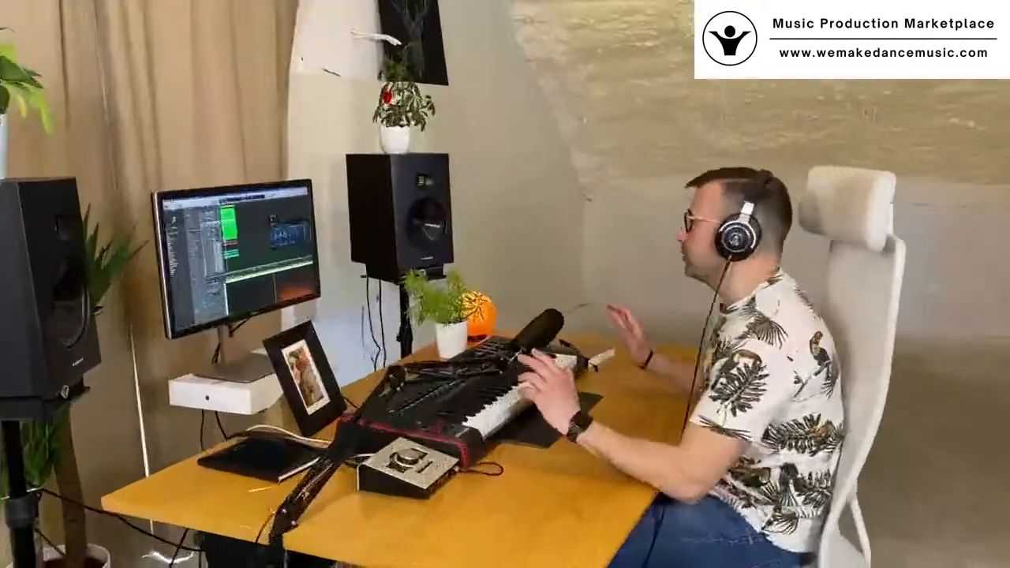